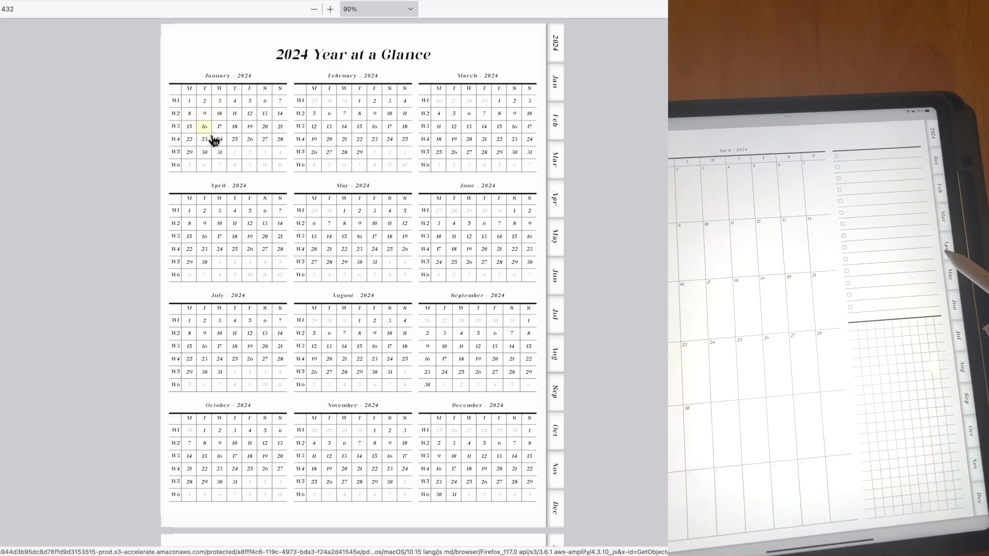
Open the January 10 daily page from the year overview and inspect its header and calendar up close
left_click(220, 118)
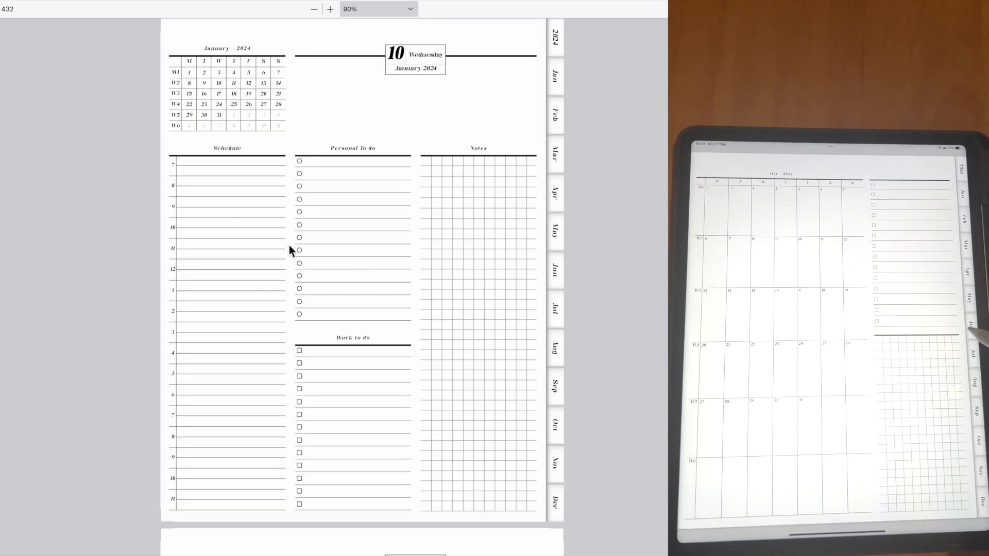
scroll(168, 73, "up", 8)
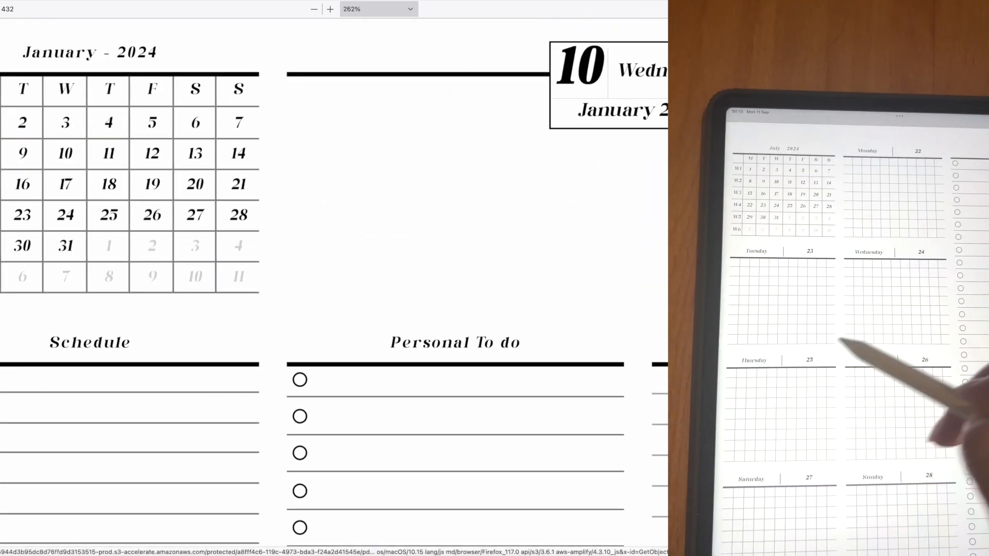
scroll(147, 184, "down", 8)
Open the January 15–21 weekly page, and from it the daily page for Tuesday, January 16
left_click(157, 184)
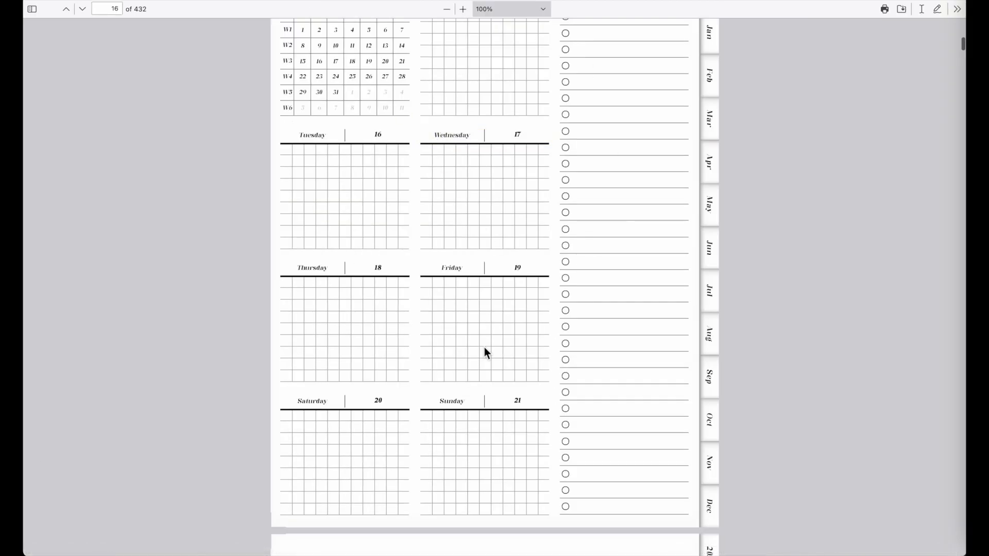
scroll(484, 347, "up", 2)
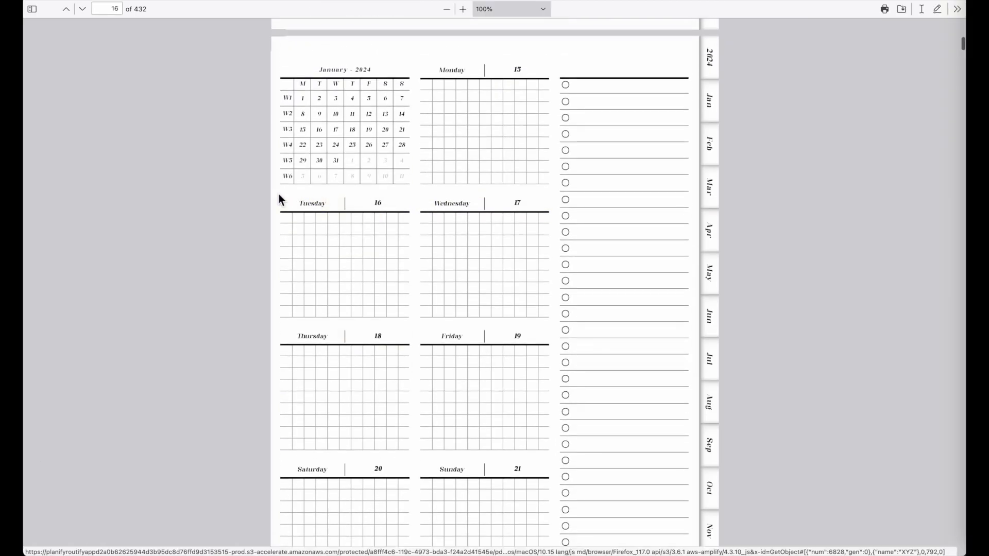
left_click(395, 208)
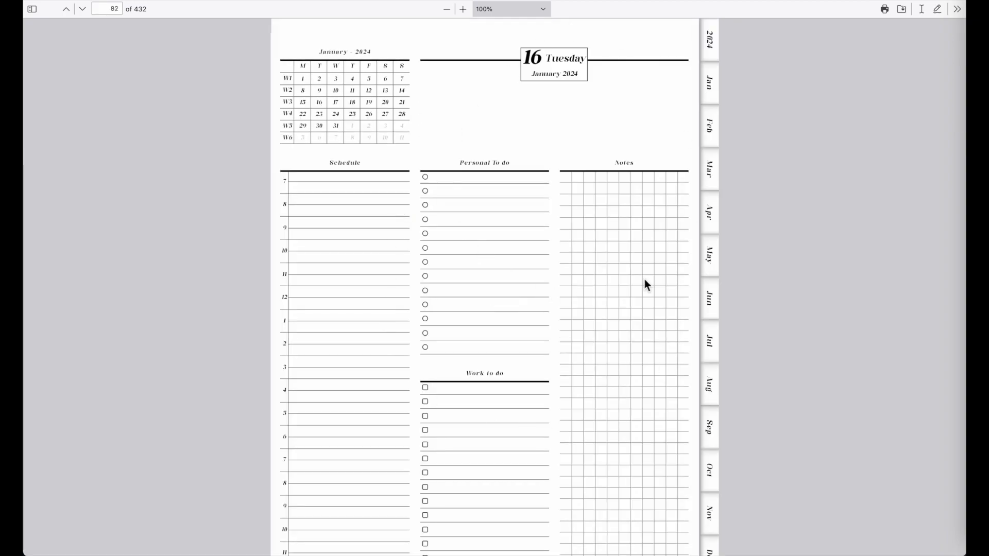
Go through the monthly pages from January to April, and open the April 19 daily page
left_click(710, 92)
left_click(716, 135)
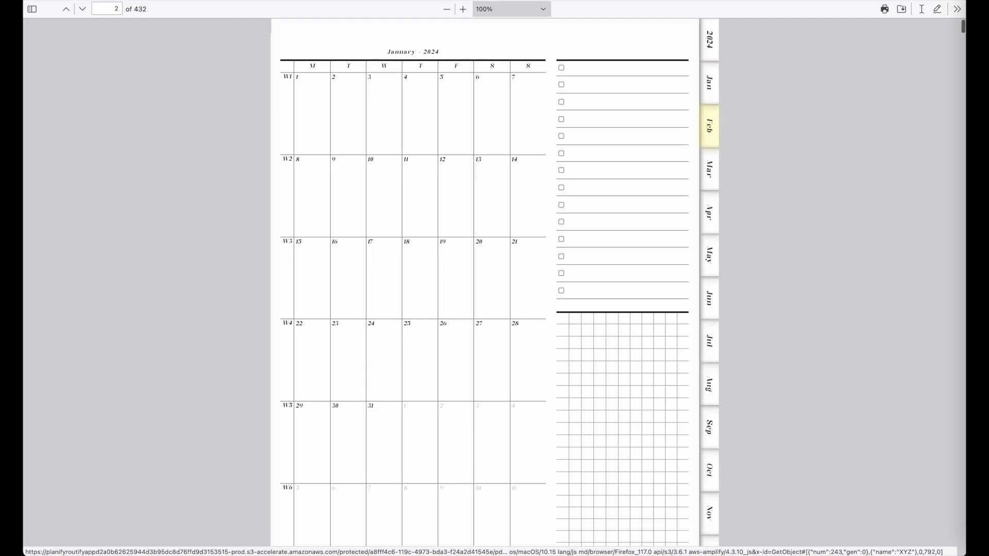
left_click(718, 172)
left_click(716, 212)
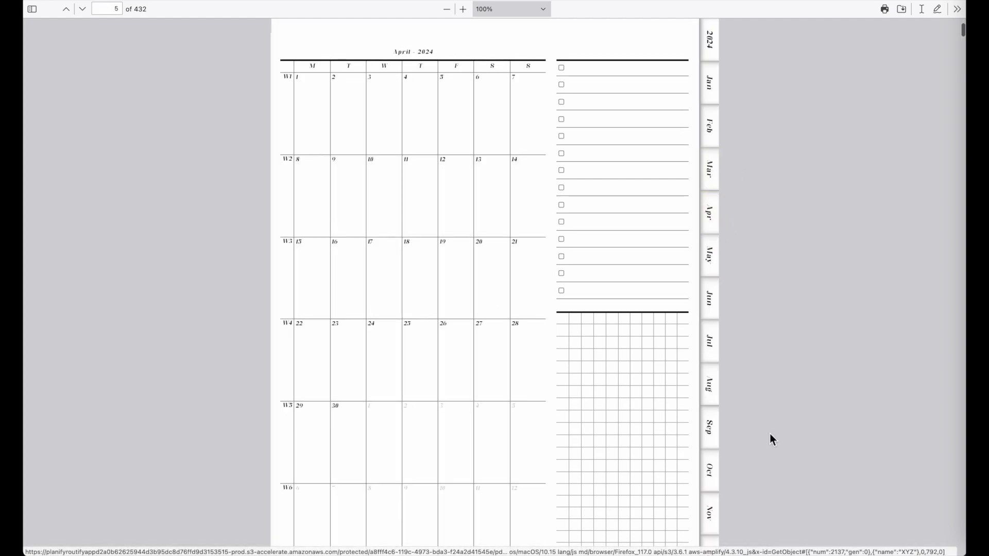
left_click(457, 284)
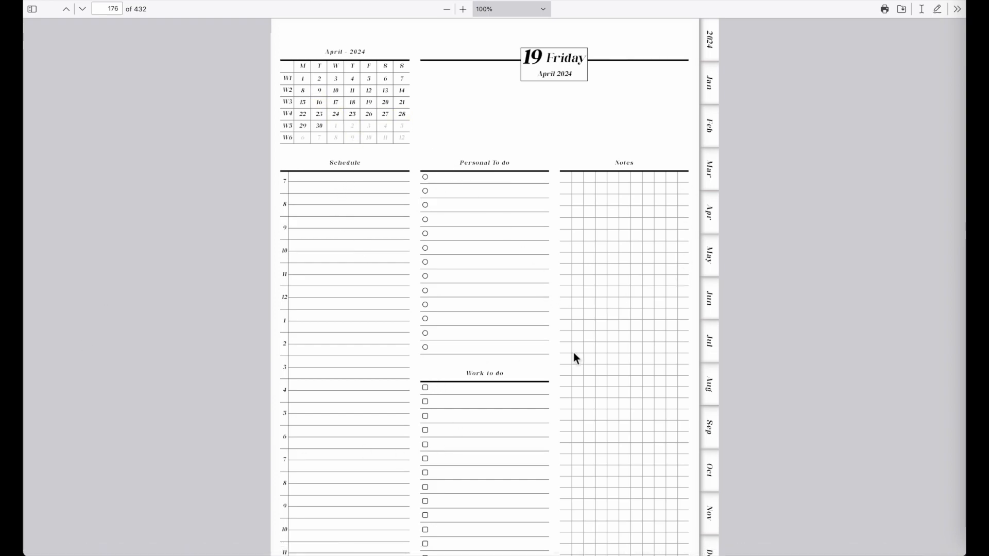
key("ctrl+minus")
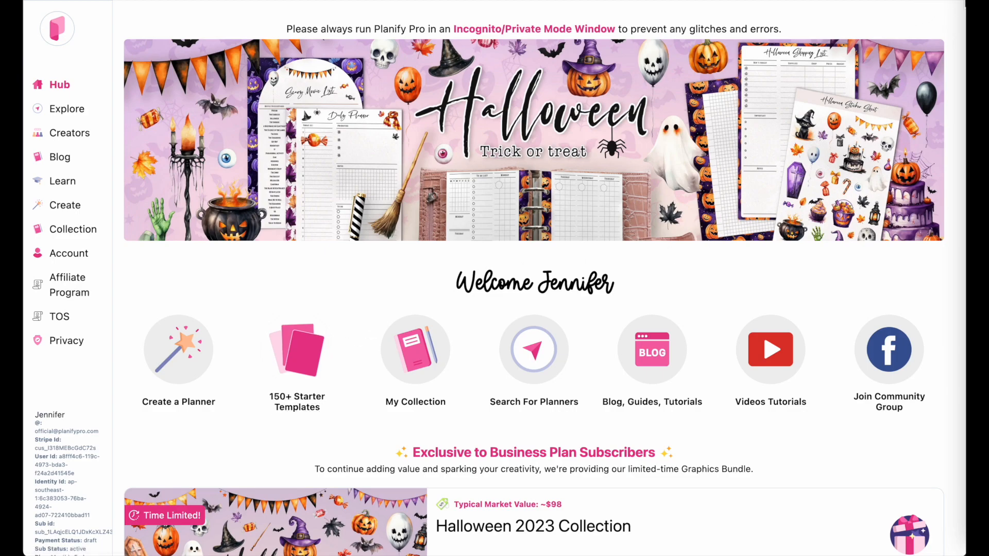
left_click(961, 1)
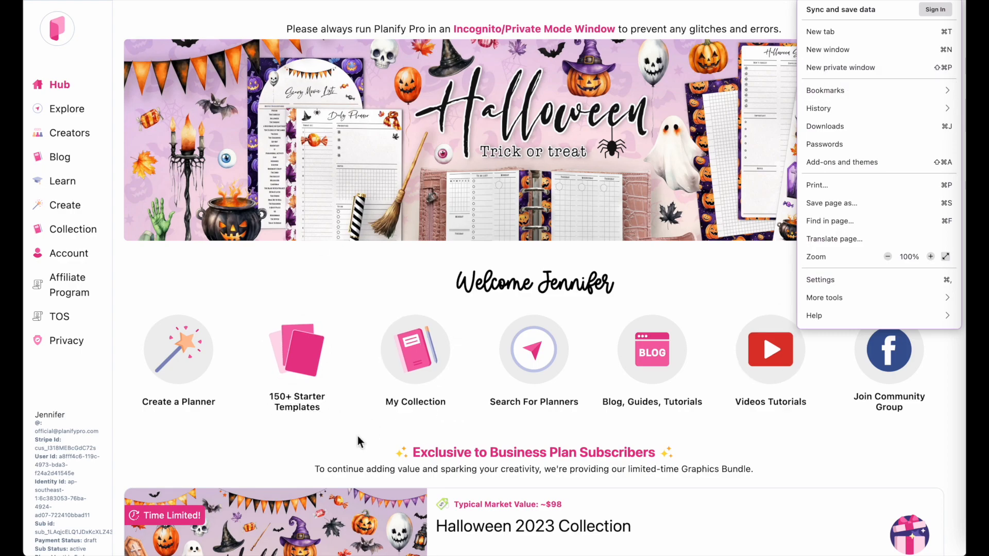
left_click(301, 445)
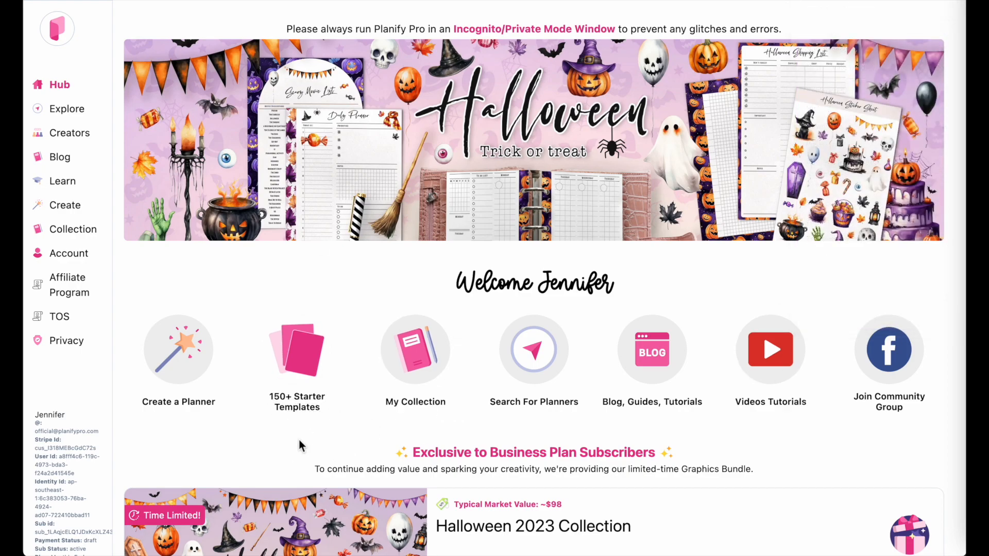
Create a new planner and switch its layout to a single-page vertical digital planner
left_click(186, 346)
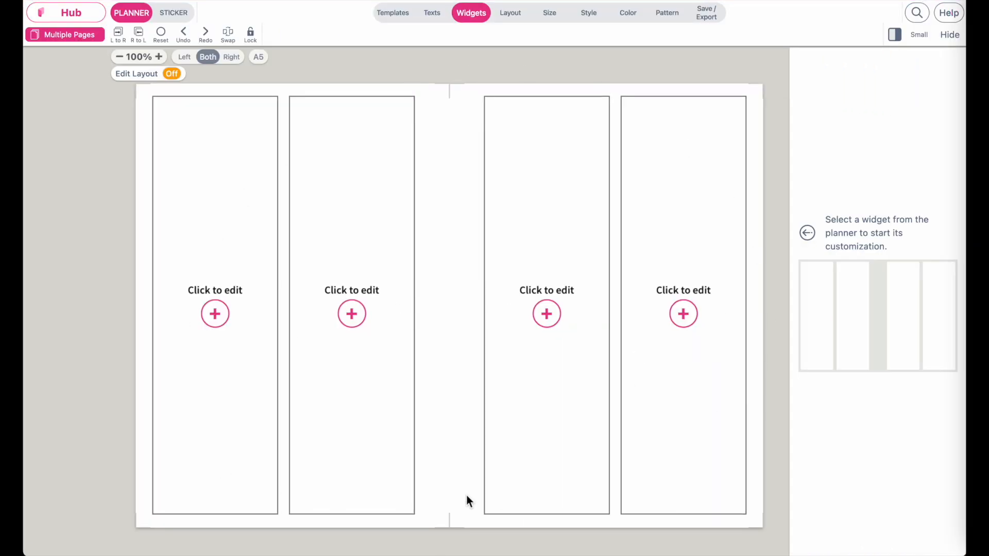
left_click(515, 15)
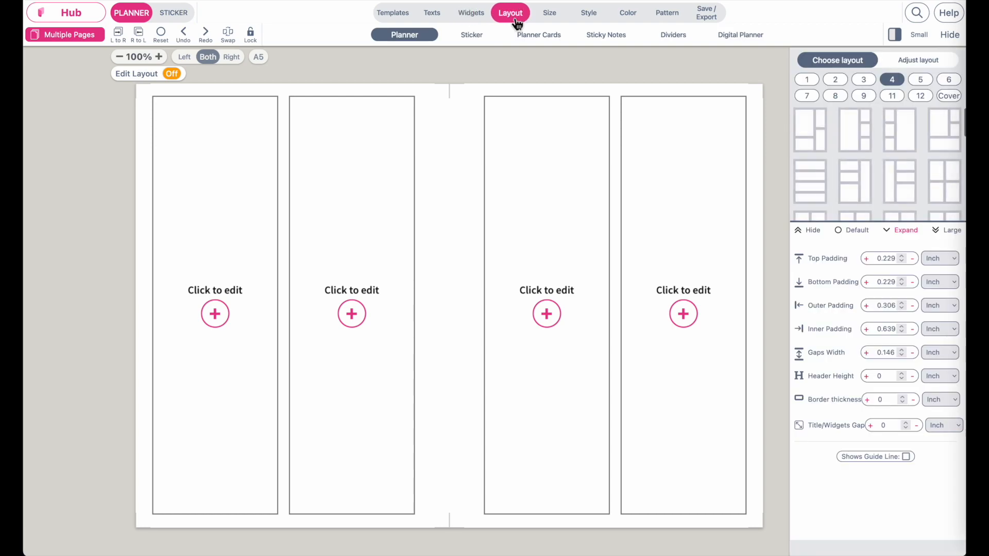
left_click(735, 40)
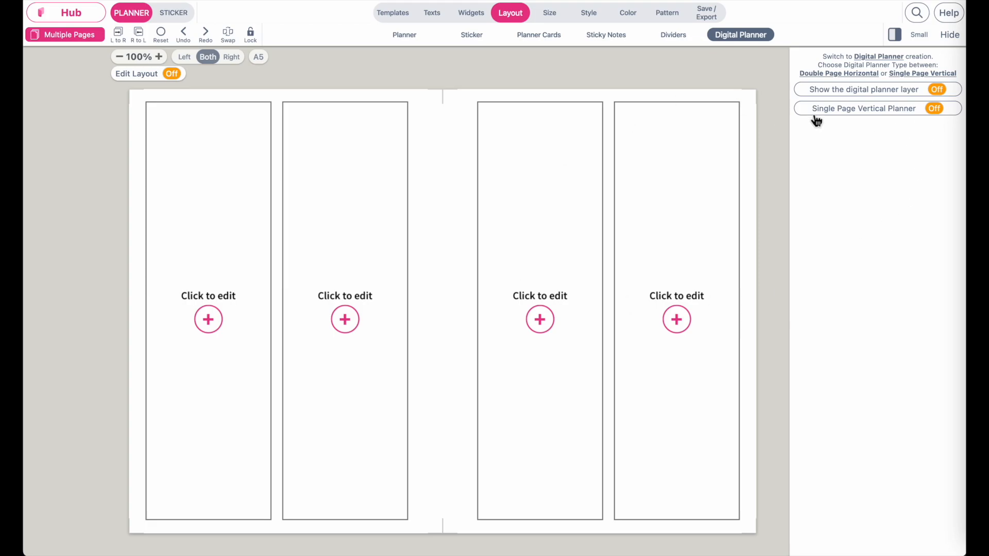
left_click(934, 108)
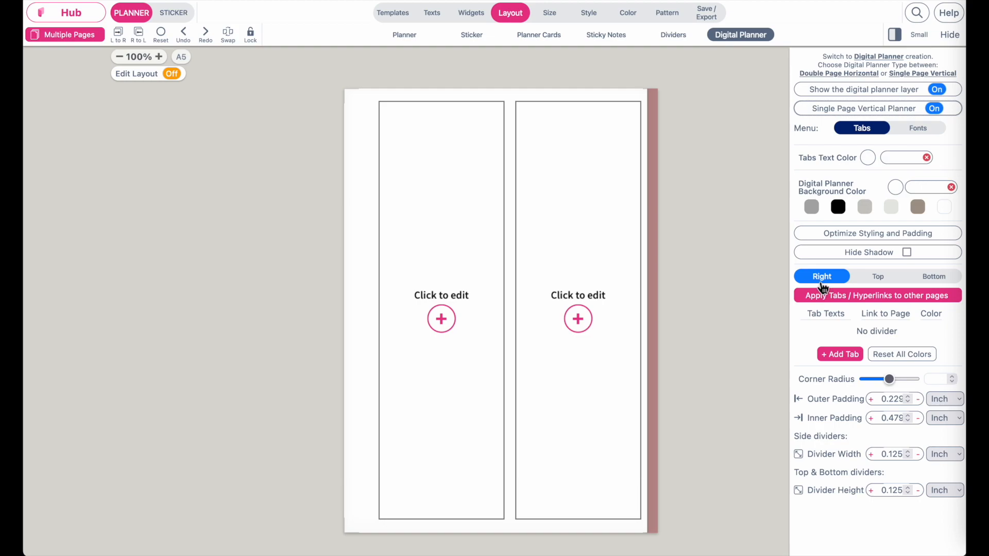
Add 13 blank tabs along the right side of the digital planner
left_click(840, 355)
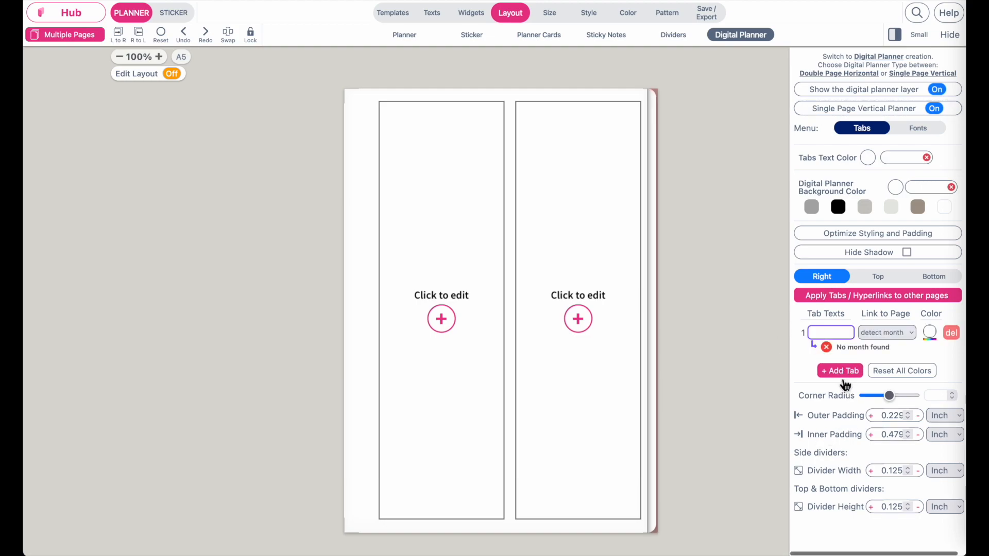
left_click(842, 372)
left_click(840, 404)
left_click(840, 438)
left_click(840, 472)
left_click(843, 504)
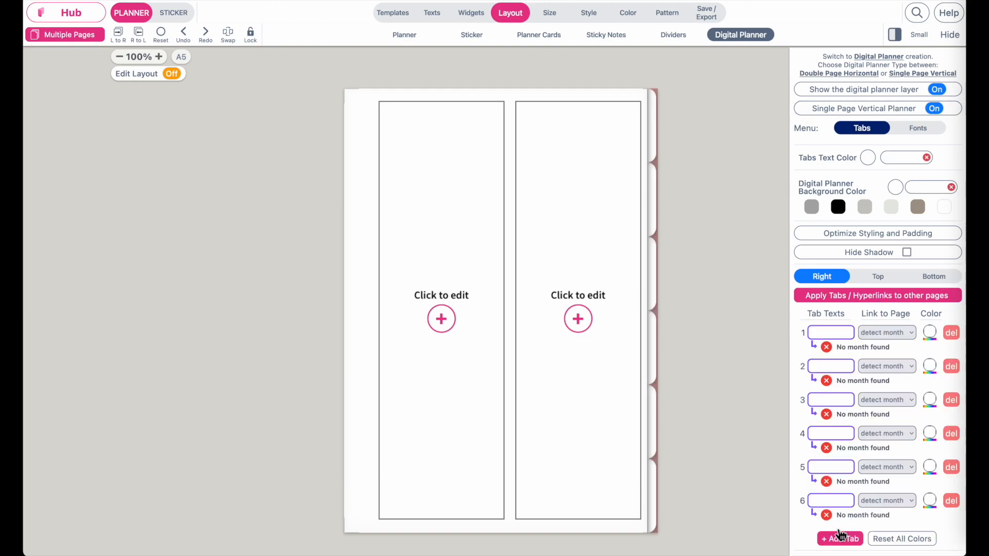
scroll(845, 536, "down", 1)
left_click(845, 503)
left_click(841, 533)
scroll(839, 539, "down", 3)
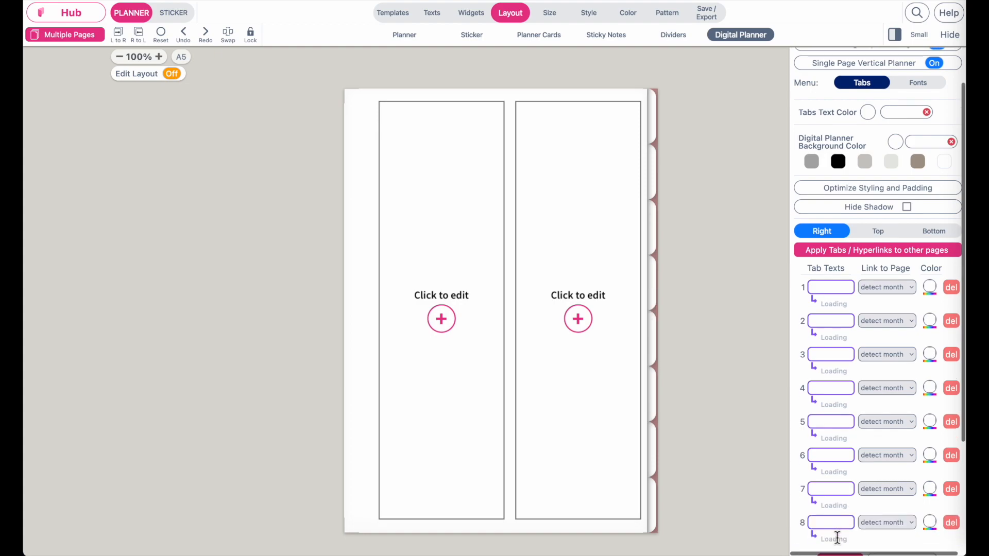
left_click(839, 436)
left_click(840, 469)
left_click(839, 503)
left_click(840, 536)
left_click(839, 535)
scroll(839, 533, "down", 3)
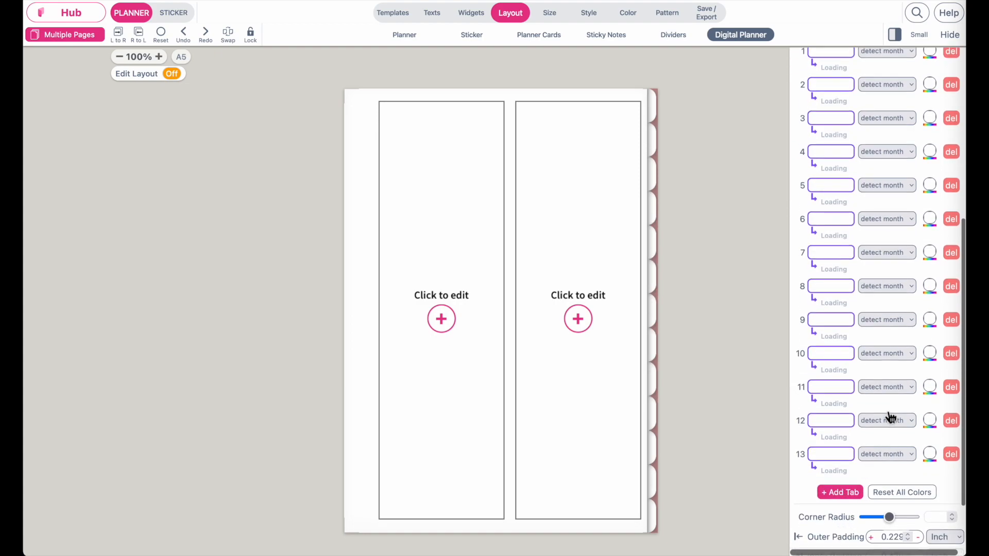
Increase the digital planner's outer padding to 0.429 inch
scroll(891, 417, "up", 5)
scroll(891, 417, "down", 5)
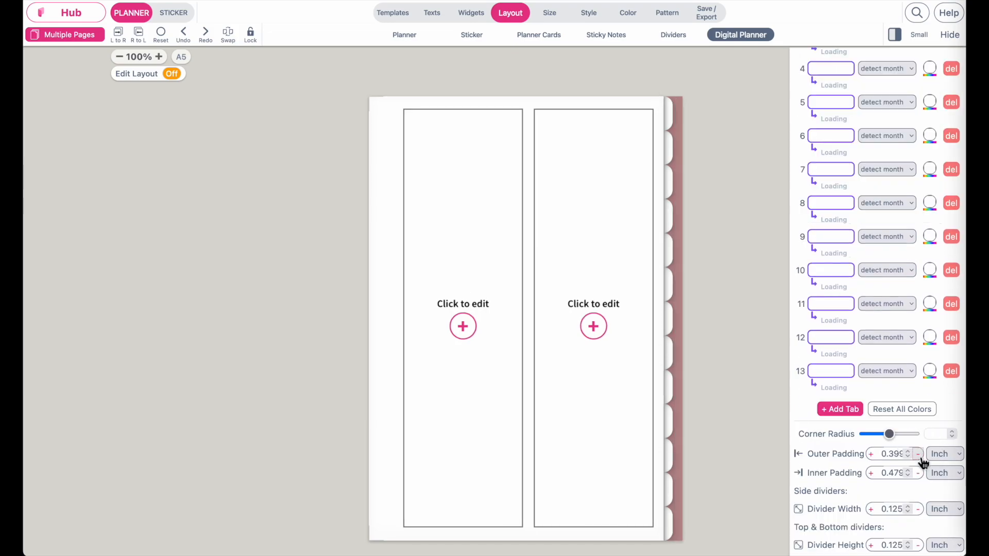
left_click(875, 455)
left_click(876, 456)
left_click(876, 455)
left_click(876, 456)
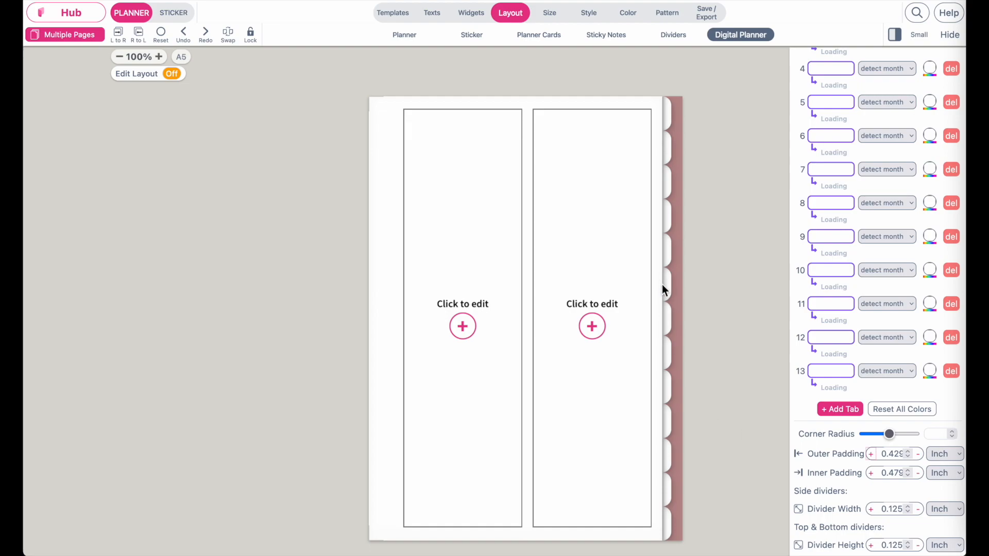
Set the side dividers' width to 0.195 inch
scroll(706, 306, "up", 3)
scroll(706, 306, "down", 2)
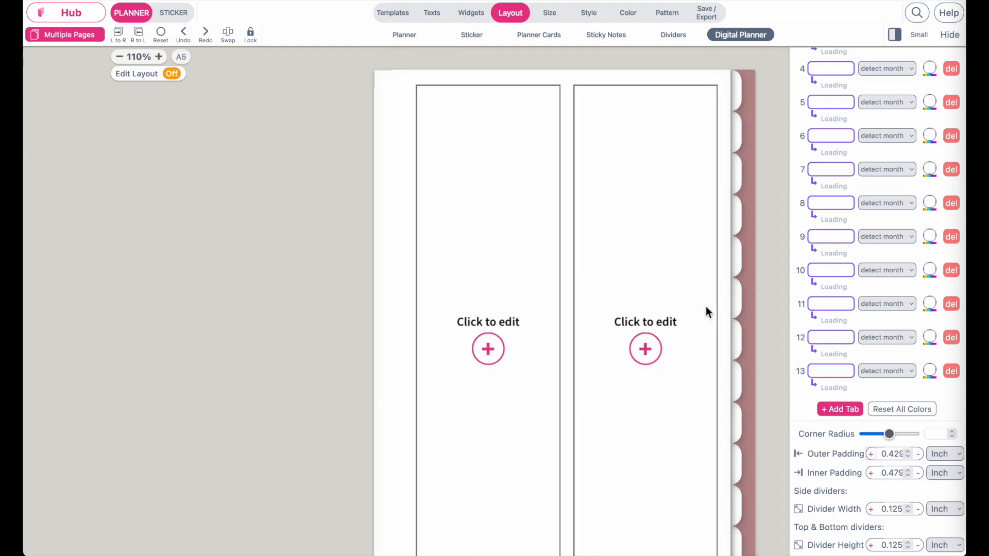
scroll(706, 306, "up", 2)
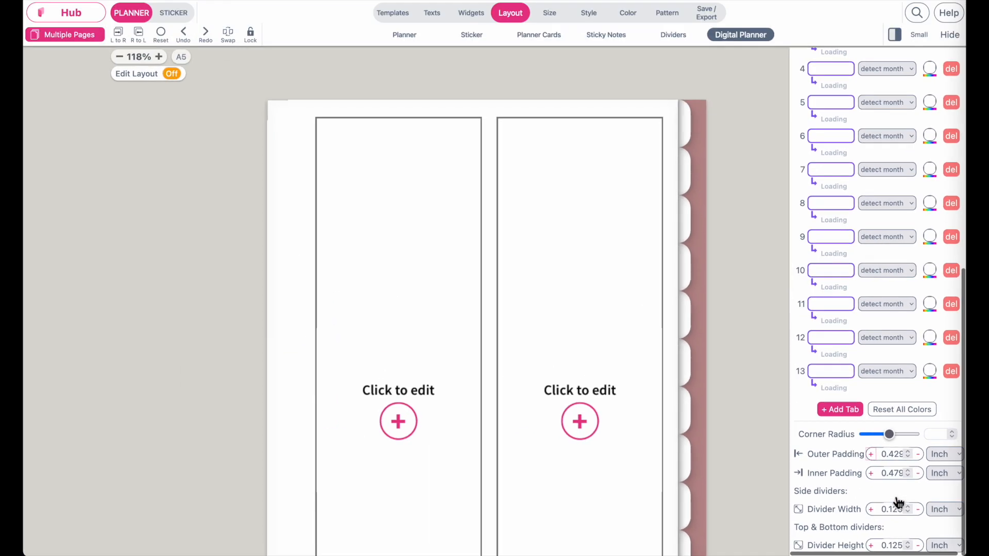
left_click(871, 510)
left_click(871, 510)
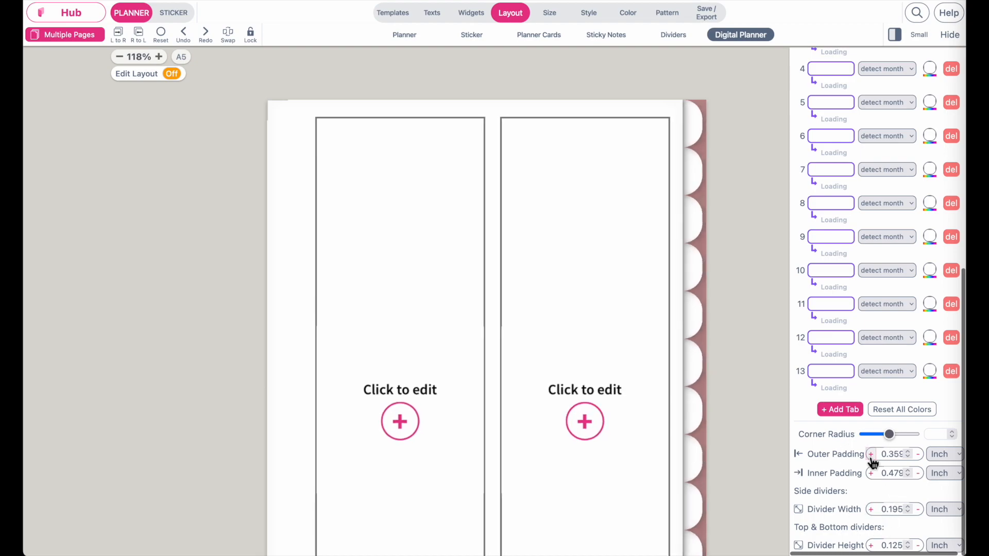
Reduce the outer padding to 0.309 inch and set the tabs' corner radius to 0
left_click(919, 454)
left_click(918, 454)
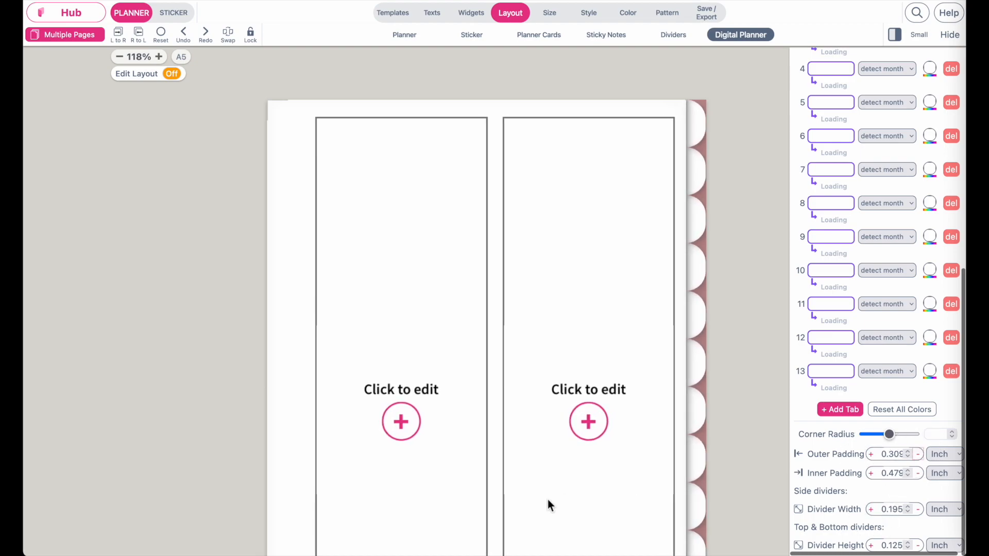
scroll(548, 500, "down", 2)
left_click_drag(890, 440, 866, 438)
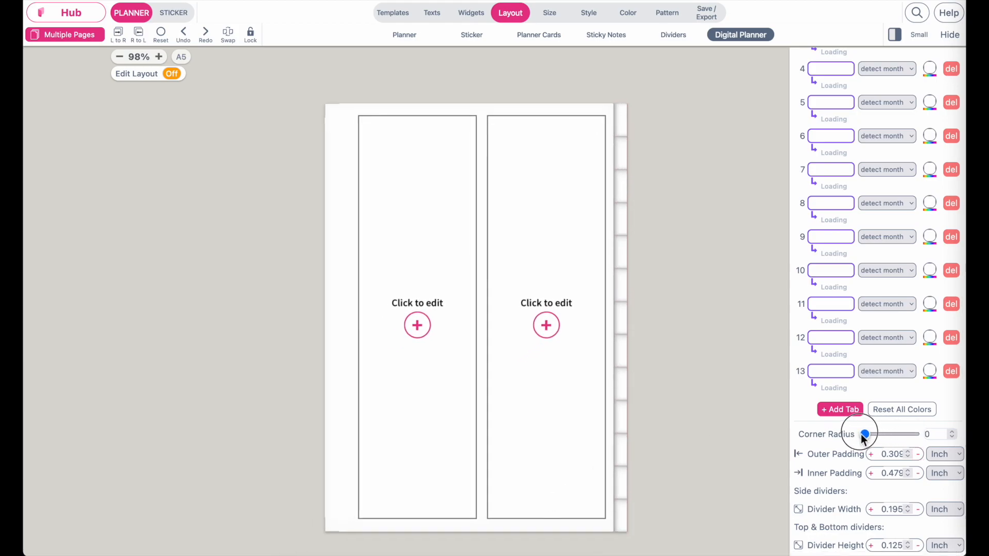
Label the first four side tabs 2024, Jan, Feb and Mar
scroll(821, 162, "up", 5)
left_click(821, 163)
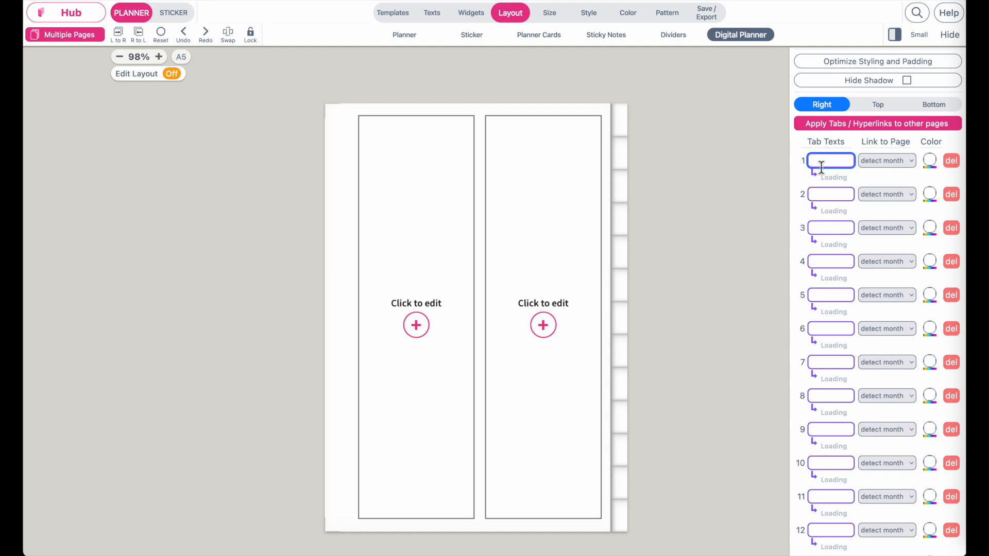
type("2024")
left_click(828, 196)
type("Jan")
left_click(834, 231)
type("Feb")
left_click(832, 264)
type("Mar")
Label side tabs 5 to 9 Apr, May, Jun, Jul and Aug
left_click(830, 294)
type("Apr")
left_click(835, 328)
type("May")
left_click(831, 367)
type("Jun")
left_click(836, 396)
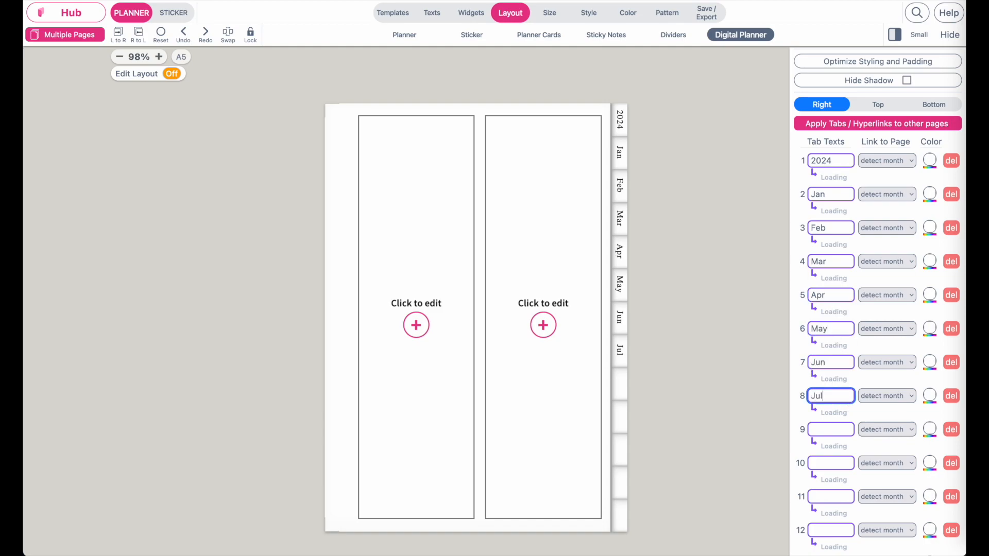
left_click(843, 430)
type("Aug")
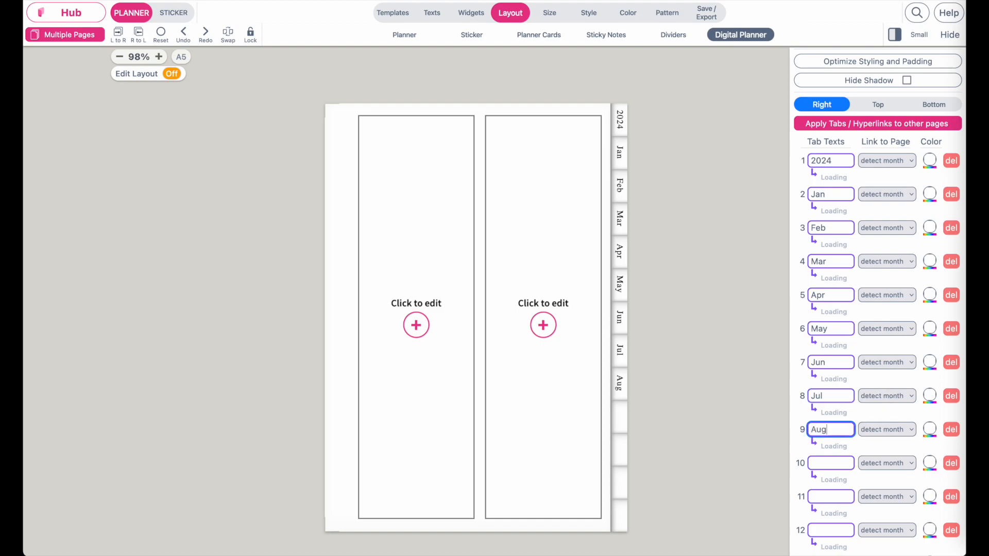
Label side tabs 10 to 13 Sep, Oct, Nov and Dec
left_click(835, 466)
type("Se")
left_click(841, 495)
type("Oc")
left_click(842, 527)
type("No")
scroll(881, 471, "down", 3)
left_click(819, 475)
type("Dec")
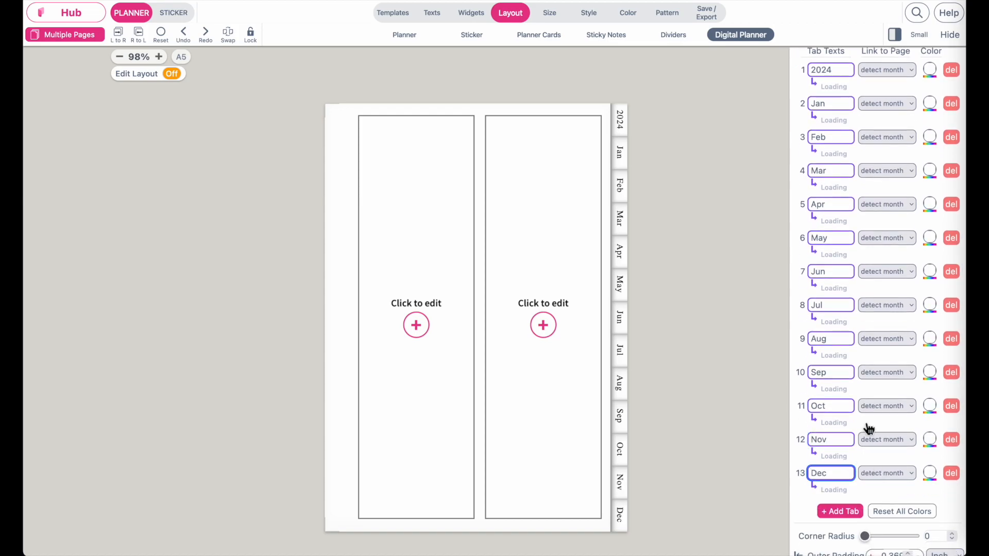
Set the tab labels' font to the regular typeface Modern Oley at size 11
scroll(874, 407, "up", 6)
left_click(920, 129)
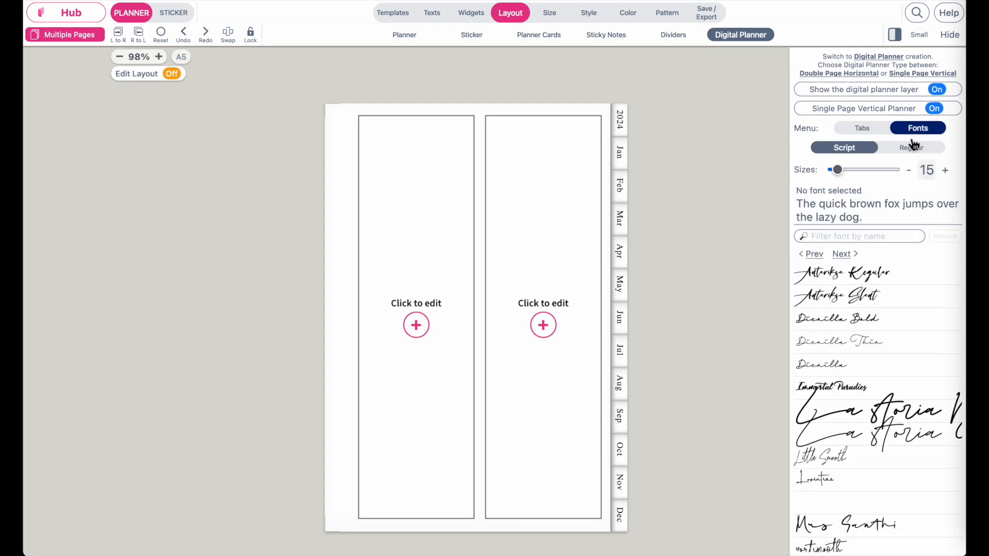
left_click(912, 149)
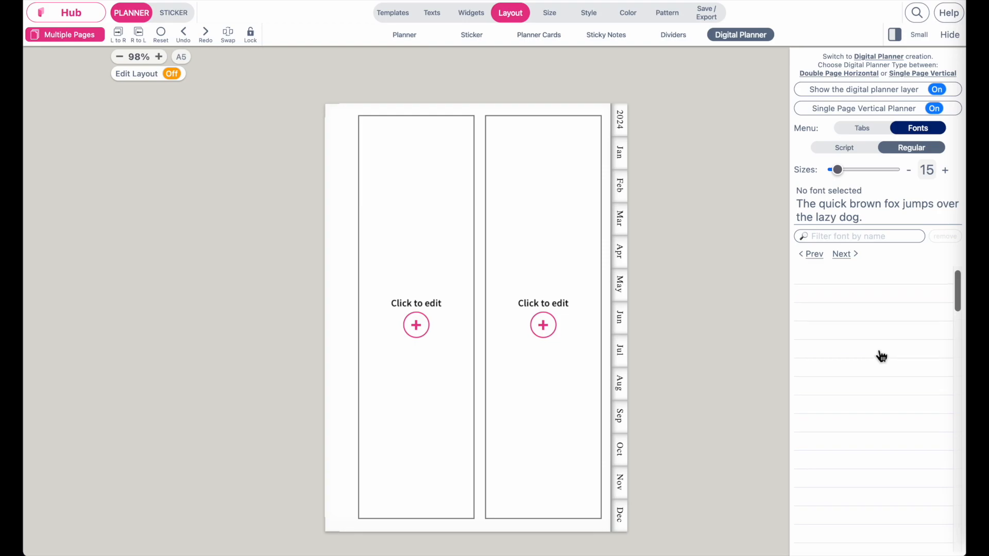
left_click(860, 297)
left_click(910, 173)
left_click(910, 174)
left_click(911, 174)
left_click(911, 174)
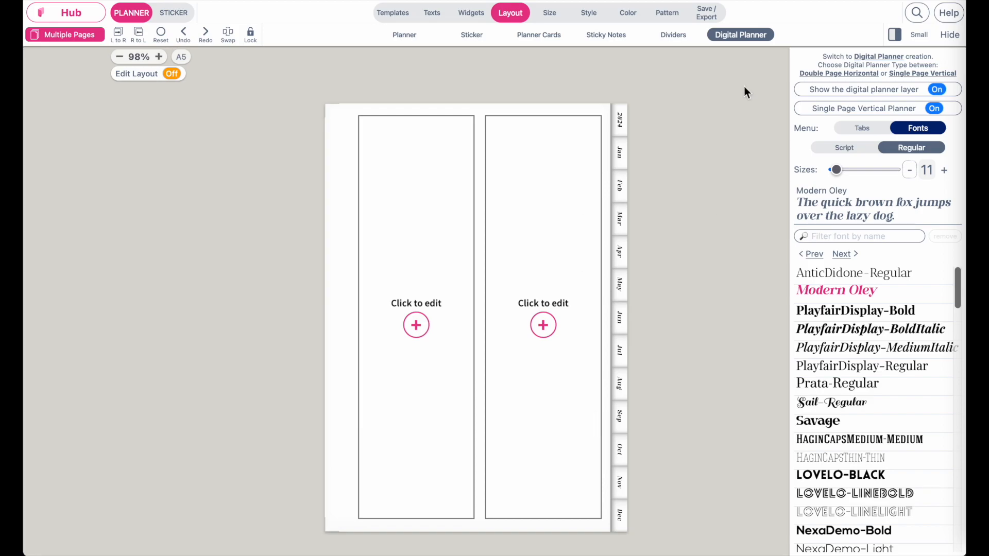
Return to the tab settings and examine the page link option of each tab
left_click(863, 128)
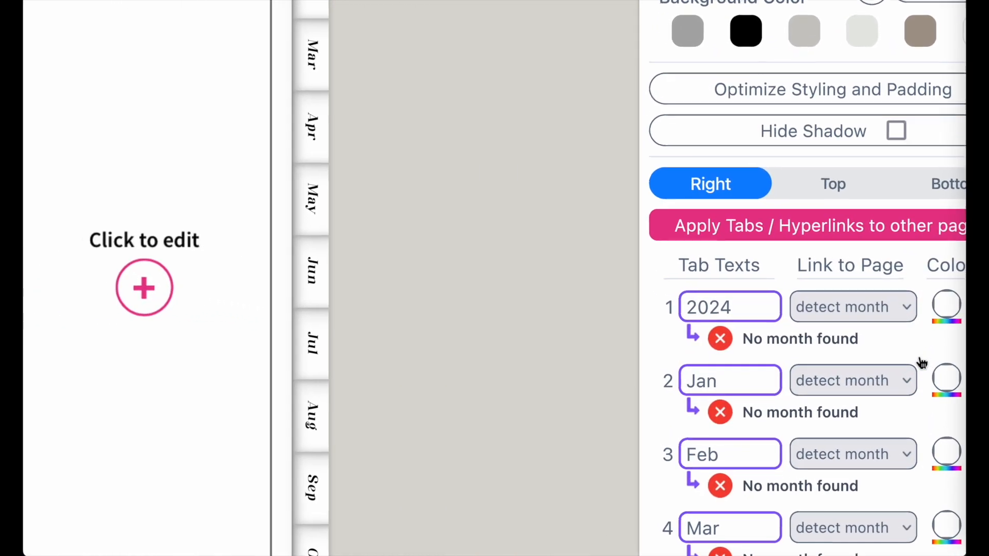
scroll(922, 364, "right", 1)
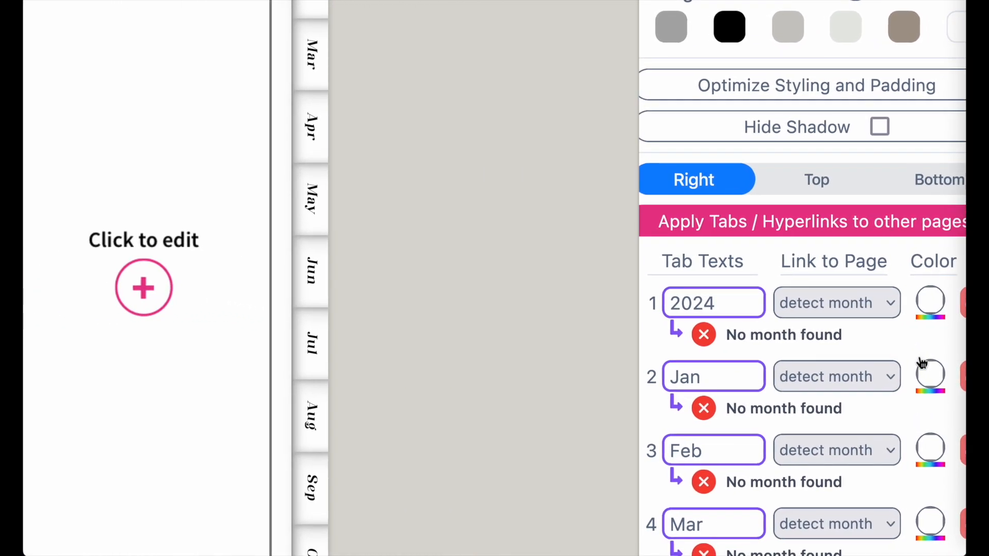
Try out Index, notes and lists as alternative labels for side tab 1
scroll(922, 363, "right", 1)
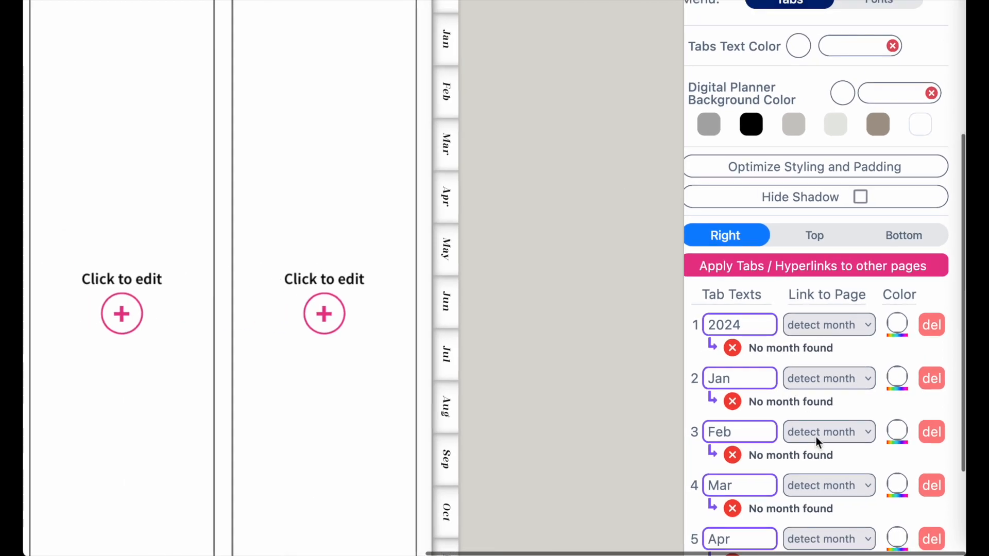
scroll(816, 437, "down", 3)
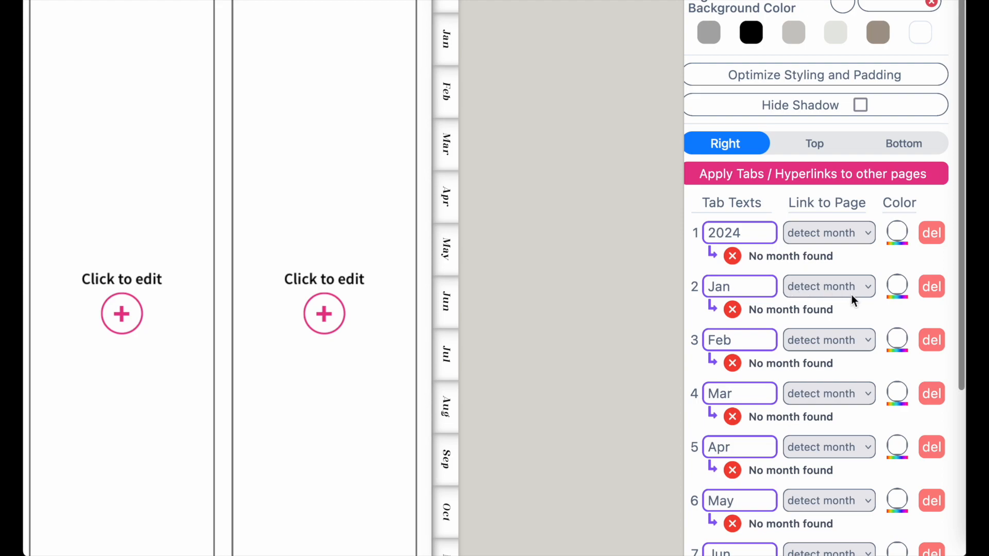
left_click(756, 233)
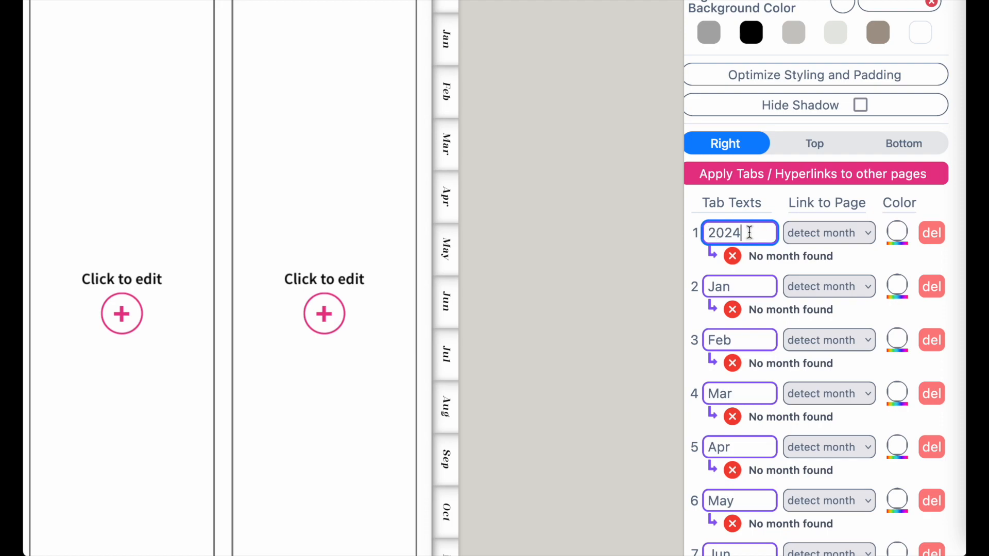
double_click(749, 233)
type("Index")
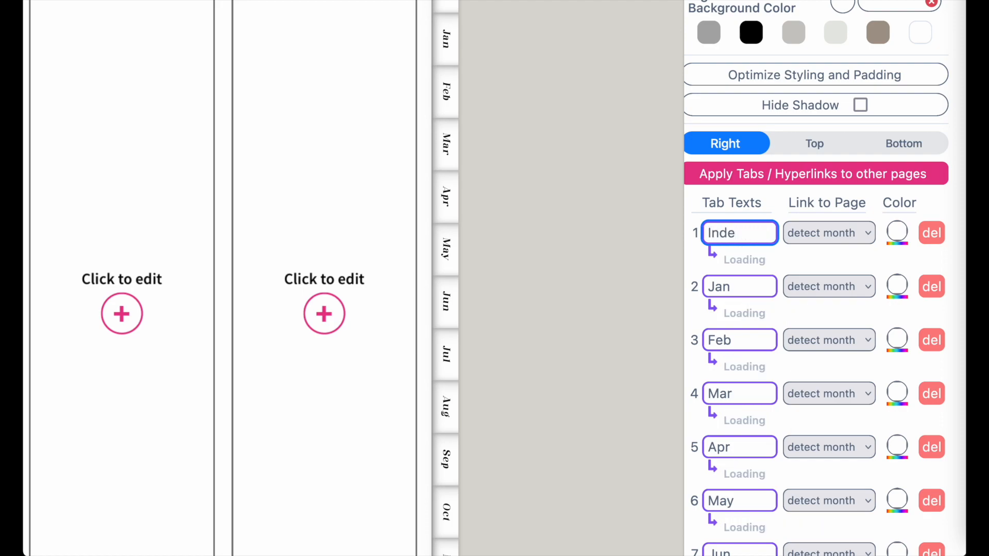
double_click(754, 232)
type("nots")
key("BackSpace")
type("es")
double_click(755, 234)
key("BackSpace")
type("lsy")
key("BackSpace")
key("BackSpace")
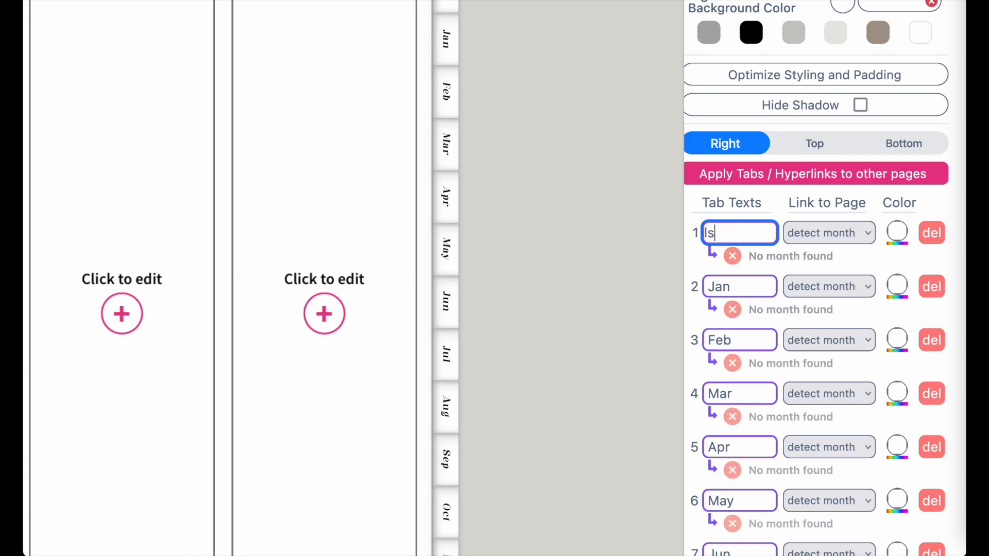
type("ists")
Label side tab 1 as 2024 again and set its page link to detect text
double_click(753, 233)
type("2024")
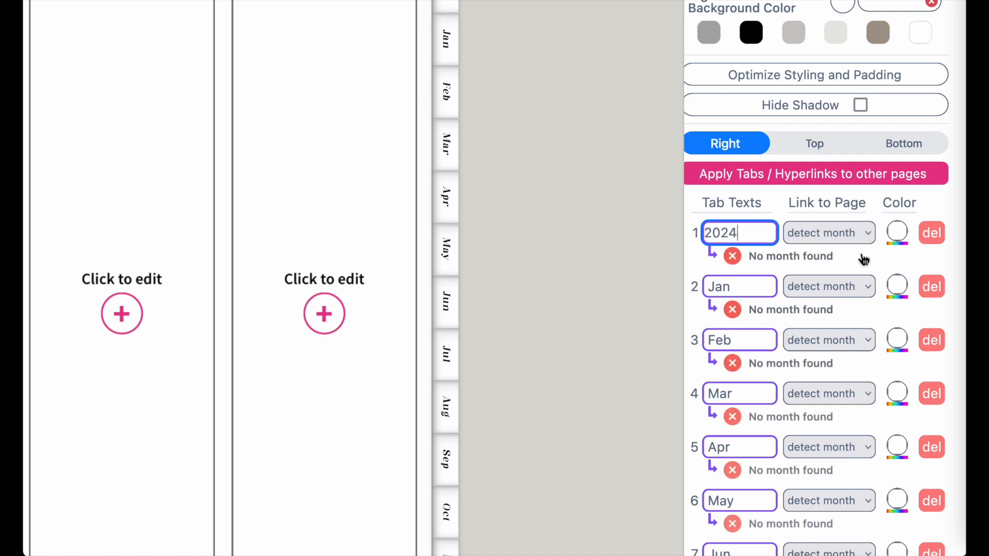
left_click(806, 227)
left_click(824, 215)
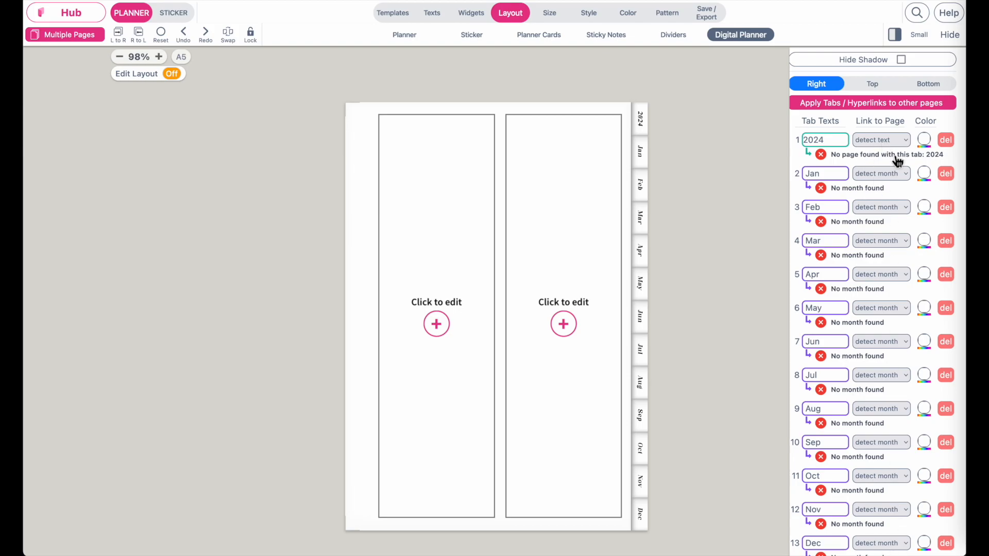
Add a fourteenth side tab labelled notes and examine its page link options, keeping detect text
scroll(897, 161, "down", 1)
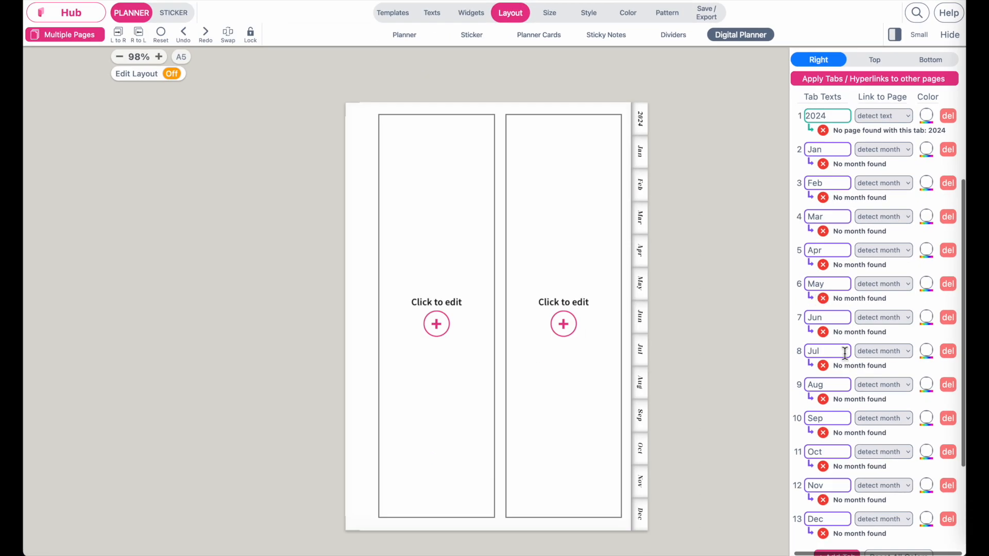
scroll(845, 353, "down", 5)
left_click(835, 413)
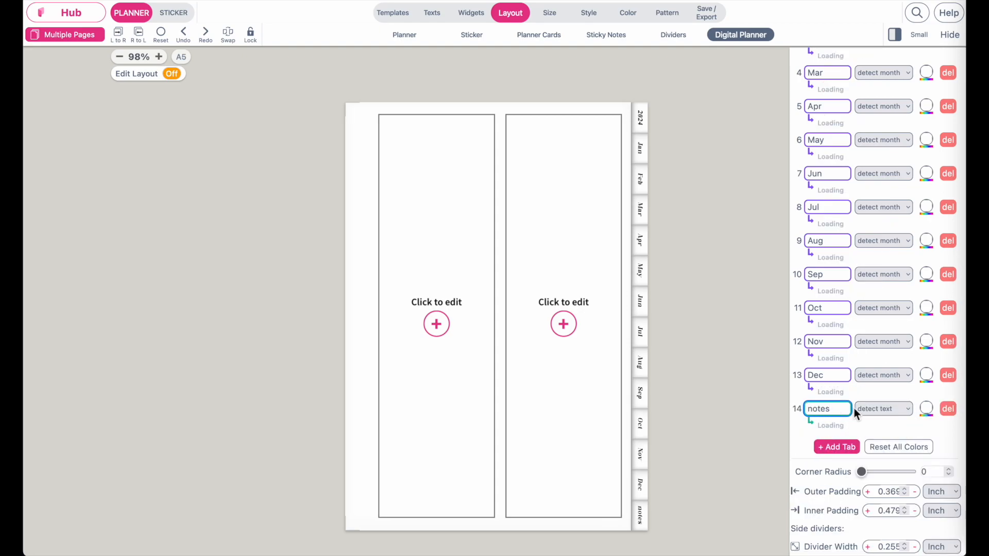
left_click(903, 411)
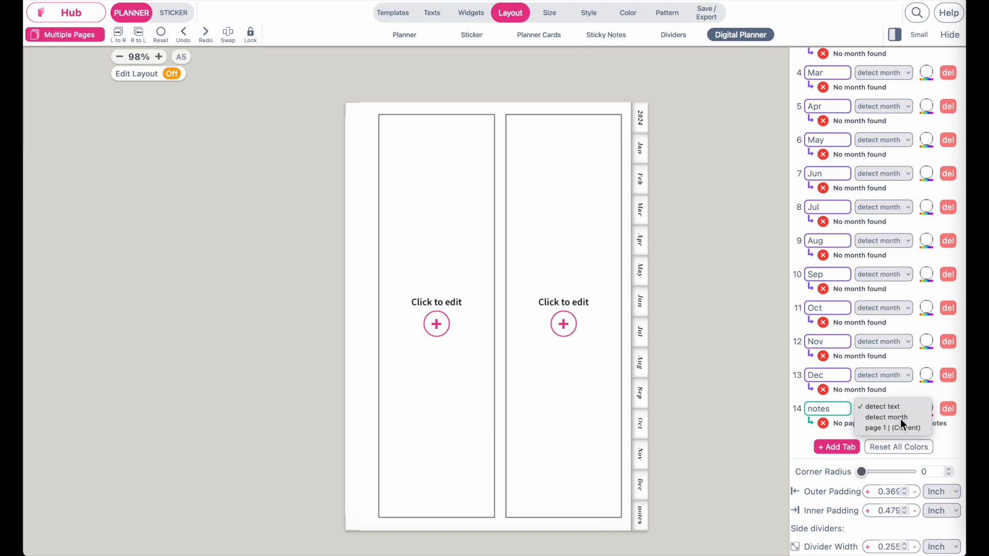
left_click(901, 419)
left_click(904, 412)
left_click(903, 397)
Delete the notes tab from the side tabs
left_click(838, 413)
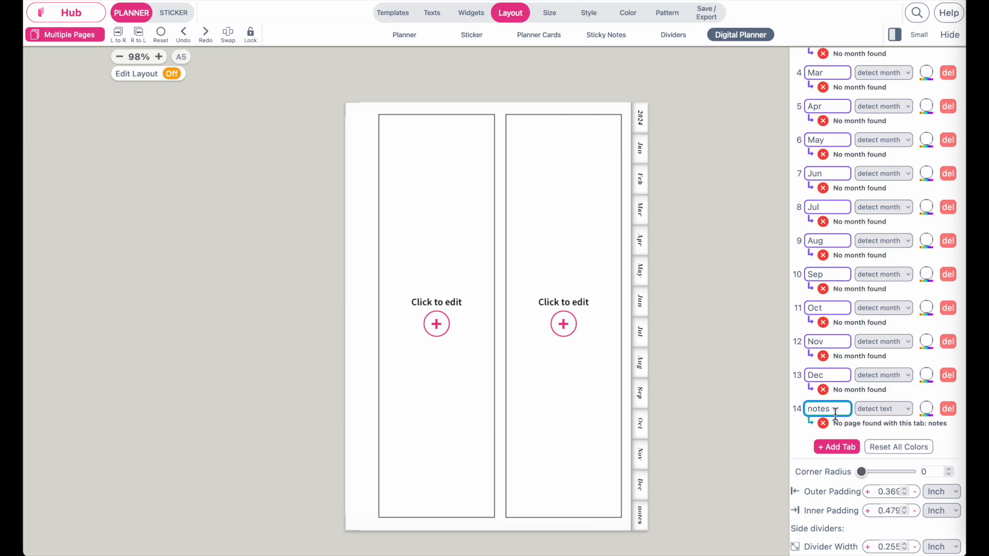
left_click_drag(842, 414, 807, 415)
left_click(947, 409)
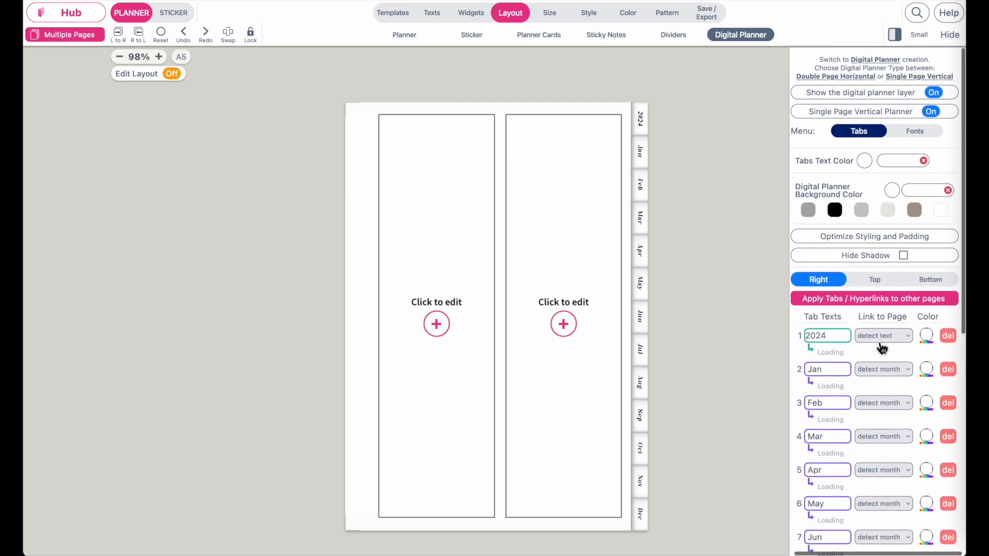
Reduce the digital planner's inner padding to 0.119 inch and check the page margins
scroll(896, 471, "down", 5)
scroll(893, 471, "down", 2)
scroll(522, 345, "up", 3)
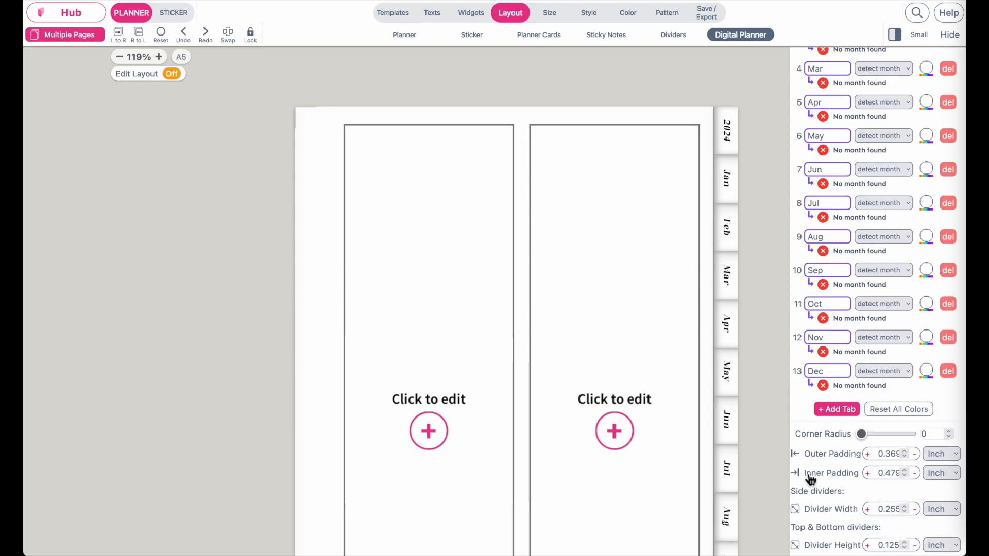
left_click(916, 477)
left_click(915, 476)
left_click(915, 476)
left_click(915, 476)
left_click(915, 476)
left_click(915, 476)
left_click(915, 475)
left_click(915, 476)
left_click(916, 476)
left_click(915, 474)
left_click(915, 474)
left_click(915, 473)
left_click(916, 474)
left_click(915, 474)
left_click(915, 474)
left_click(915, 474)
left_click(915, 474)
left_click(915, 474)
left_click(915, 474)
left_click(915, 474)
left_click(915, 474)
left_click(915, 473)
left_click(915, 474)
left_click(915, 474)
left_click(916, 474)
left_click(915, 474)
left_click(915, 474)
left_click(915, 474)
left_click(915, 474)
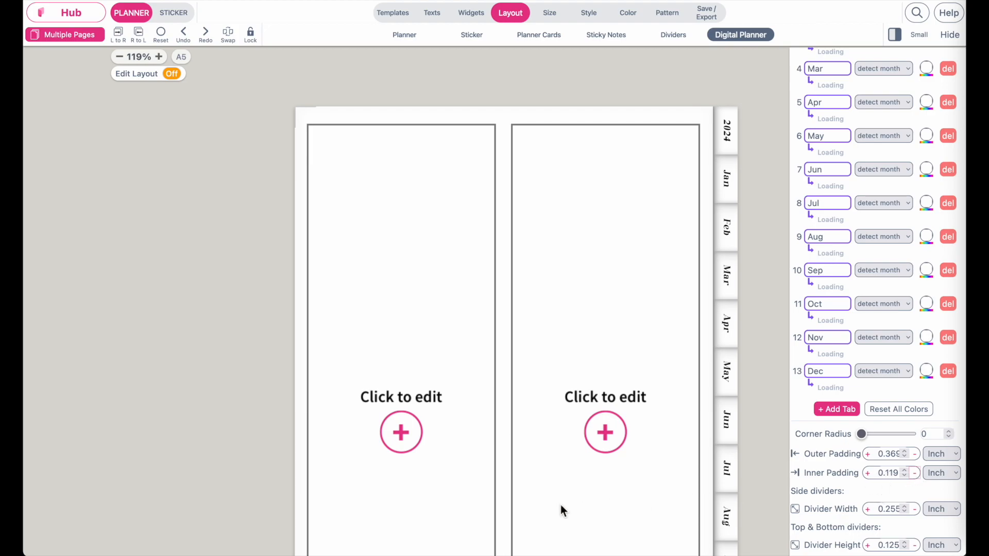
scroll(561, 505, "down", 1)
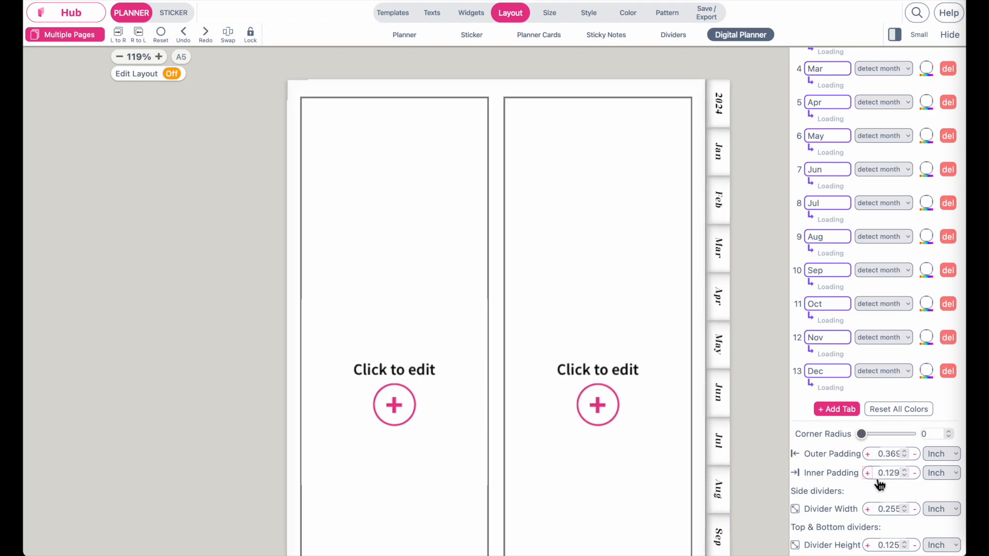
scroll(601, 400, "down", 3)
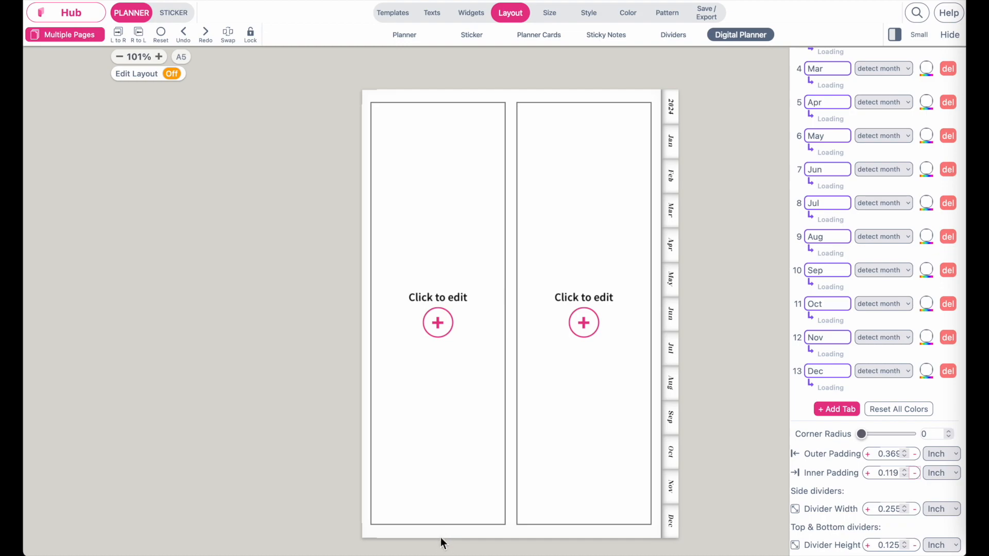
scroll(442, 543, "down", 2)
scroll(434, 484, "up", 5)
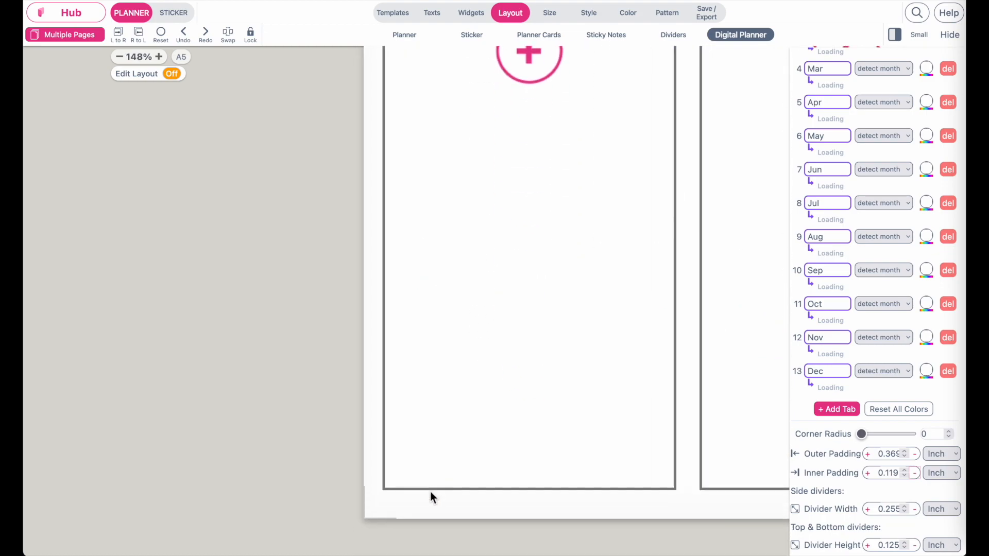
scroll(448, 474, "down", 5)
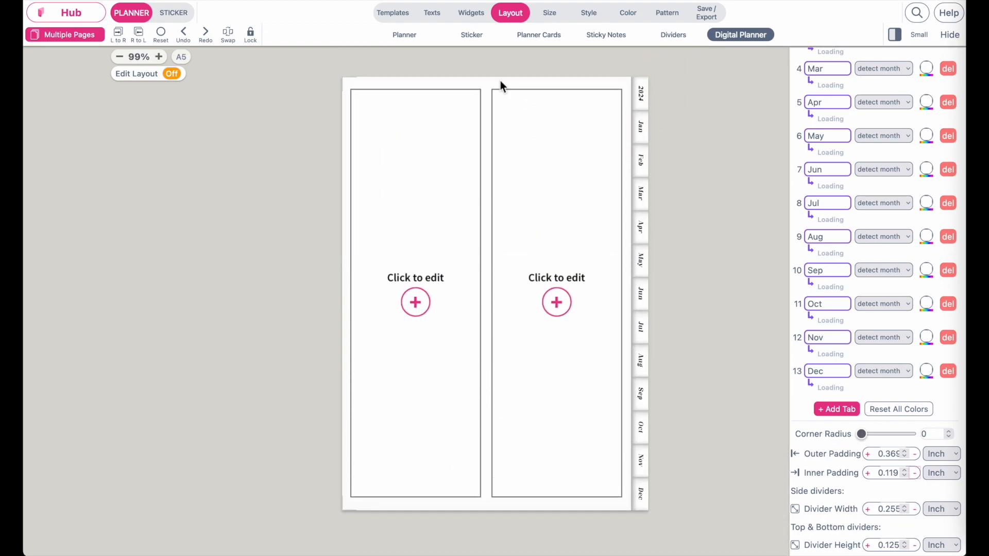
Set the planner layout's bottom padding to 0.194 inch
left_click(425, 40)
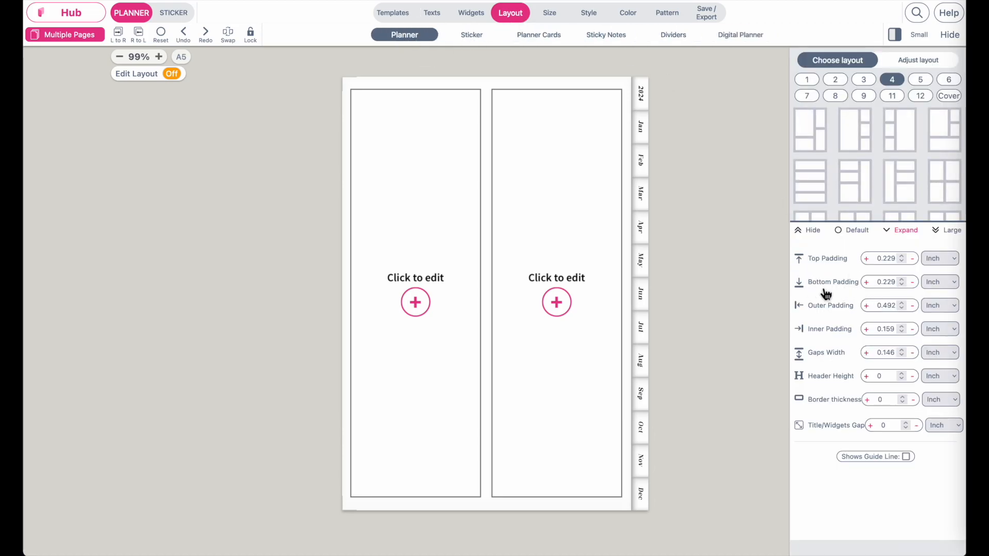
left_click(913, 283)
left_click(913, 283)
left_click(913, 284)
left_click(869, 282)
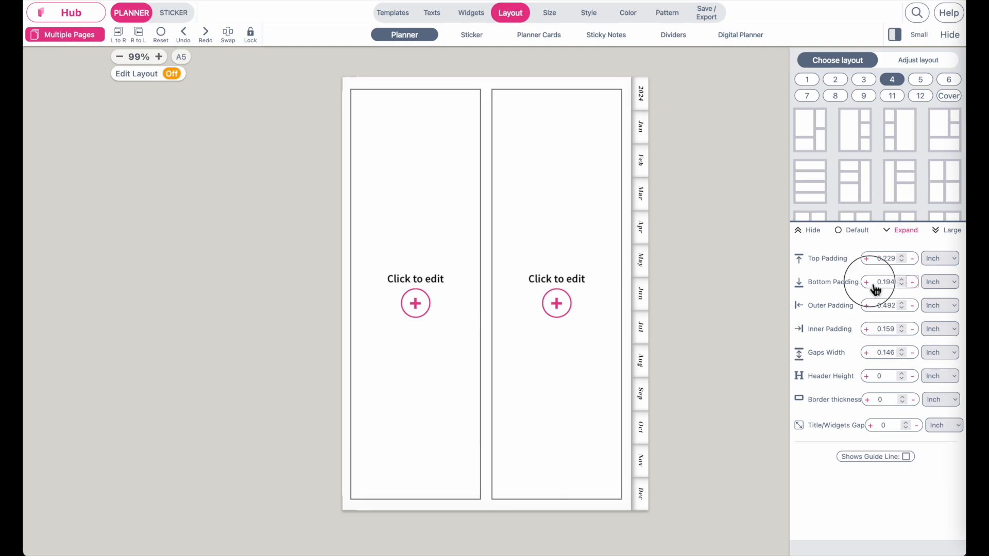
left_click(919, 286)
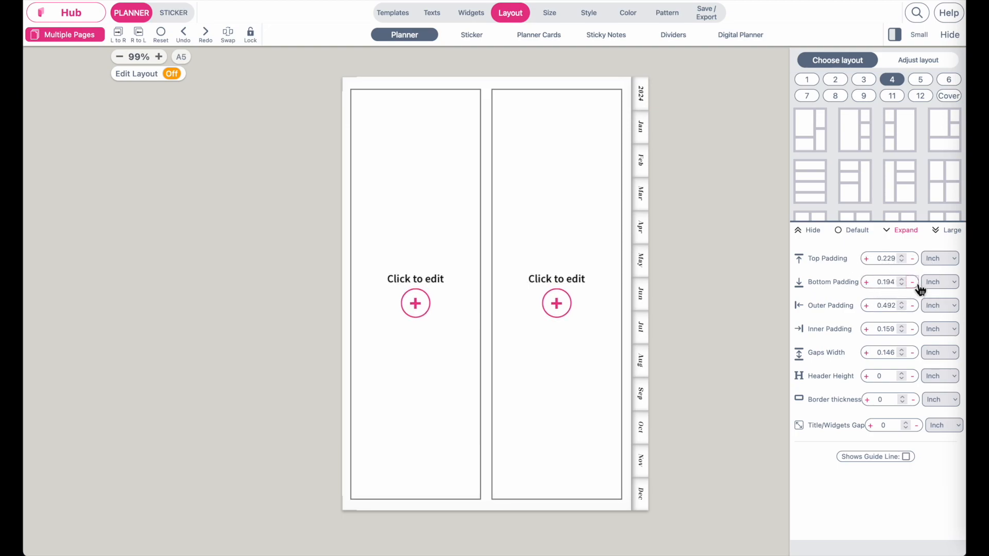
Set the planner layout's top padding to 0.194 inch and its inner padding to 0.169 inch
left_click(867, 259)
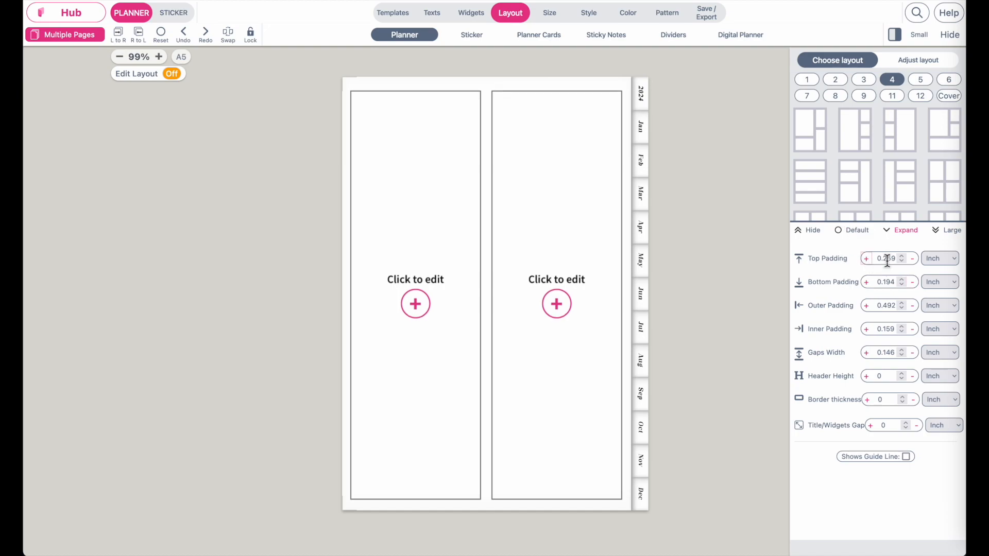
left_click(918, 260)
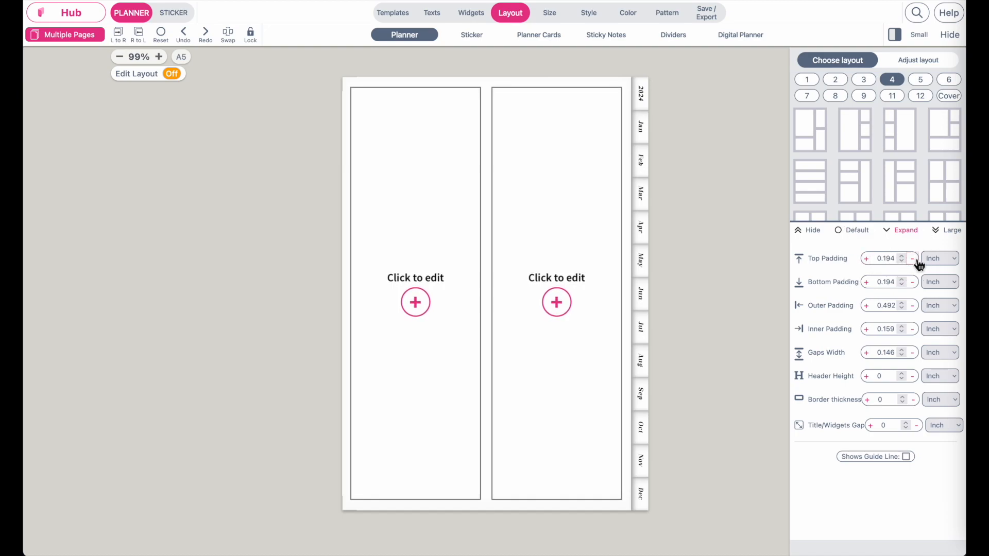
left_click(867, 329)
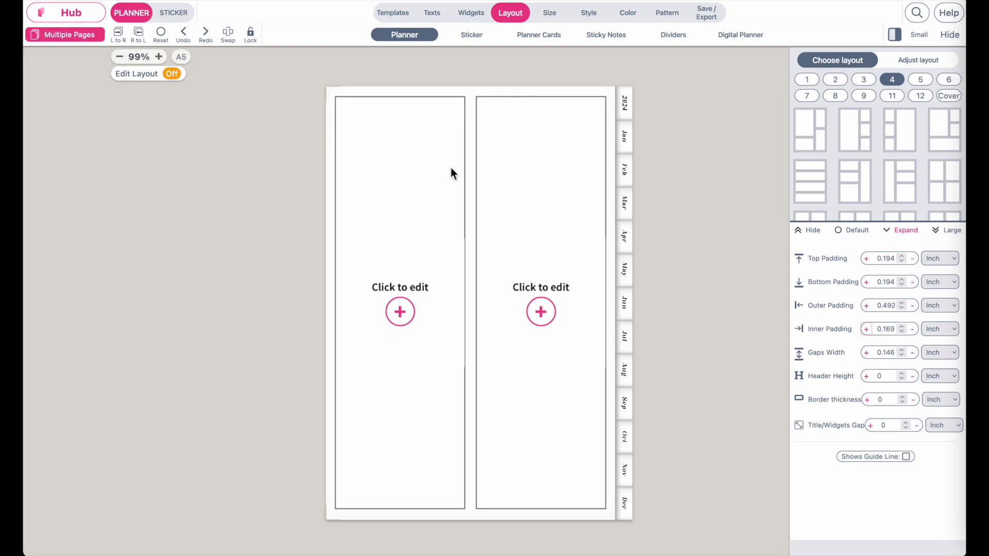
List the starter planner templates tagged Starter Yearly
left_click(406, 13)
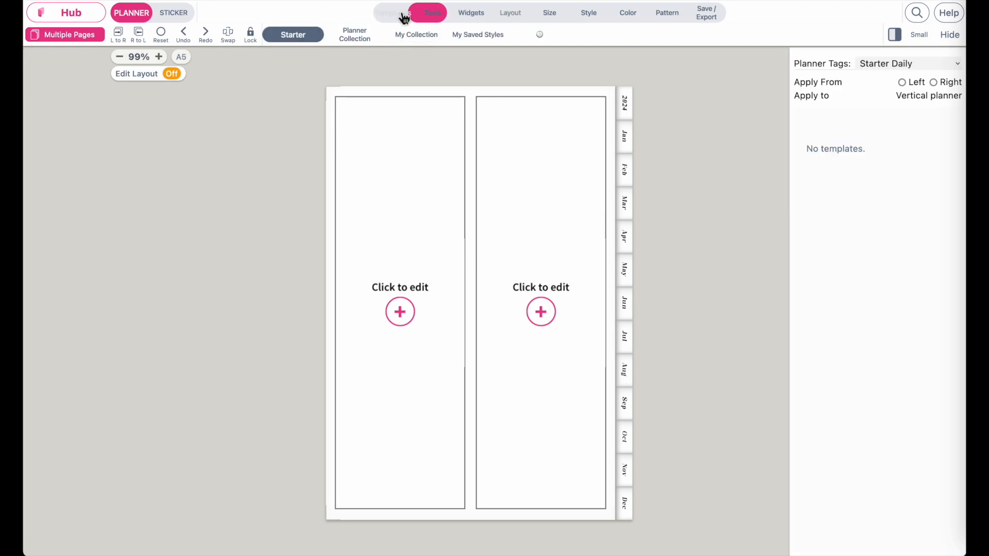
left_click(907, 62)
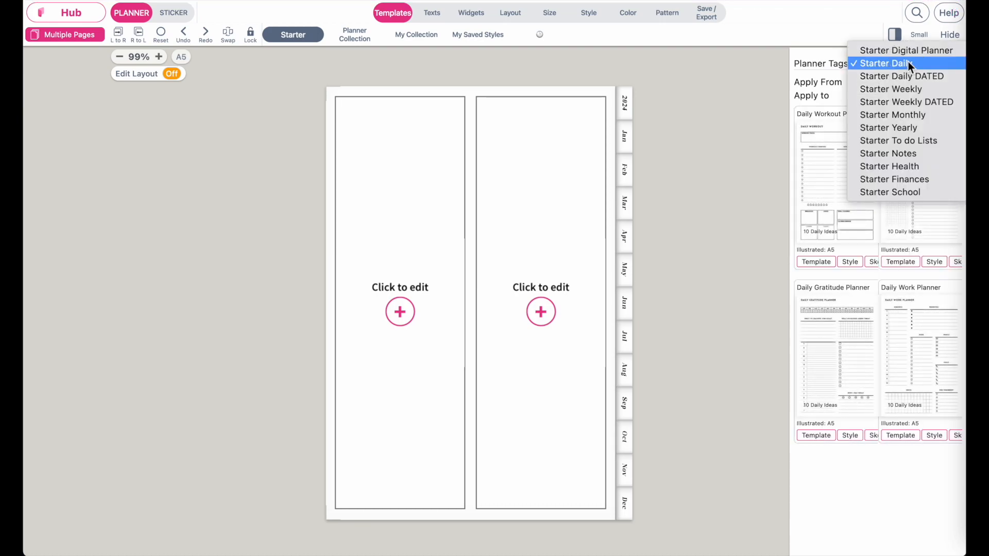
left_click(910, 131)
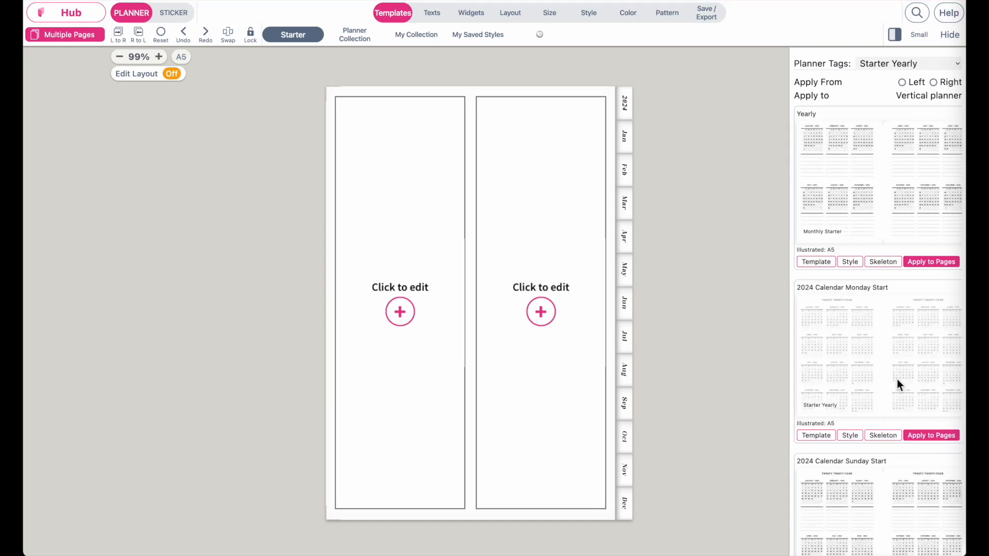
Apply only the skeleton of the 2024 Year at a Glance template to the planner page
scroll(892, 299, "down", 1)
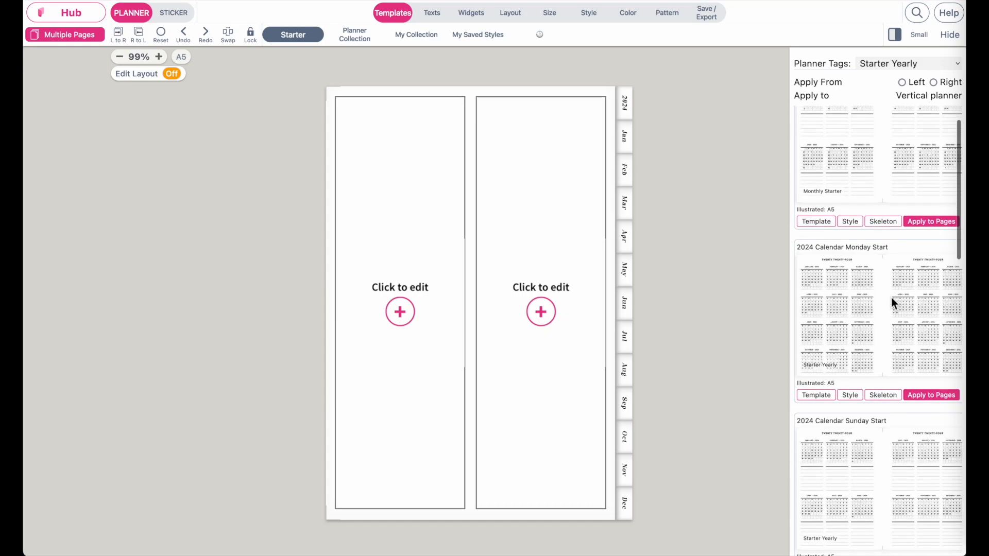
scroll(892, 297, "down", 2)
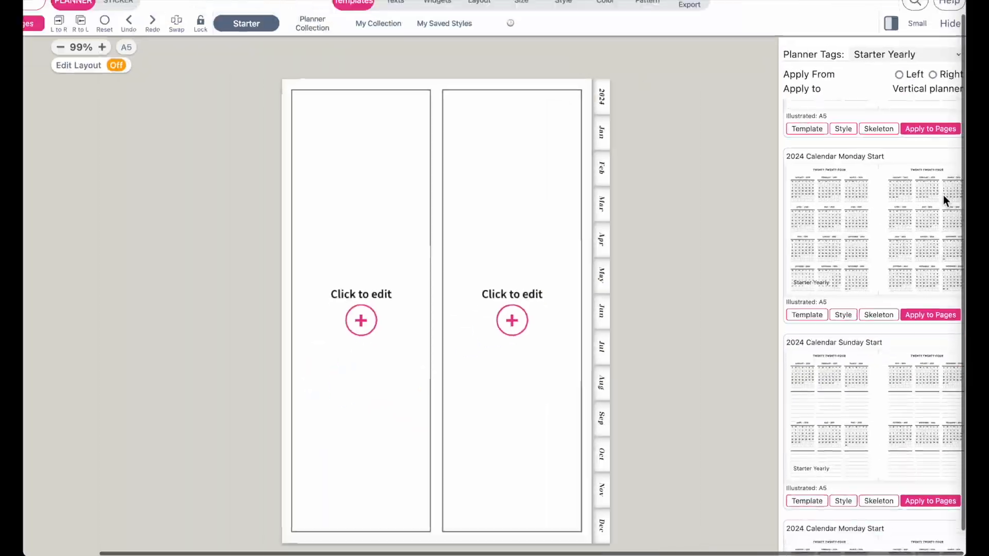
scroll(943, 196, "down", 10)
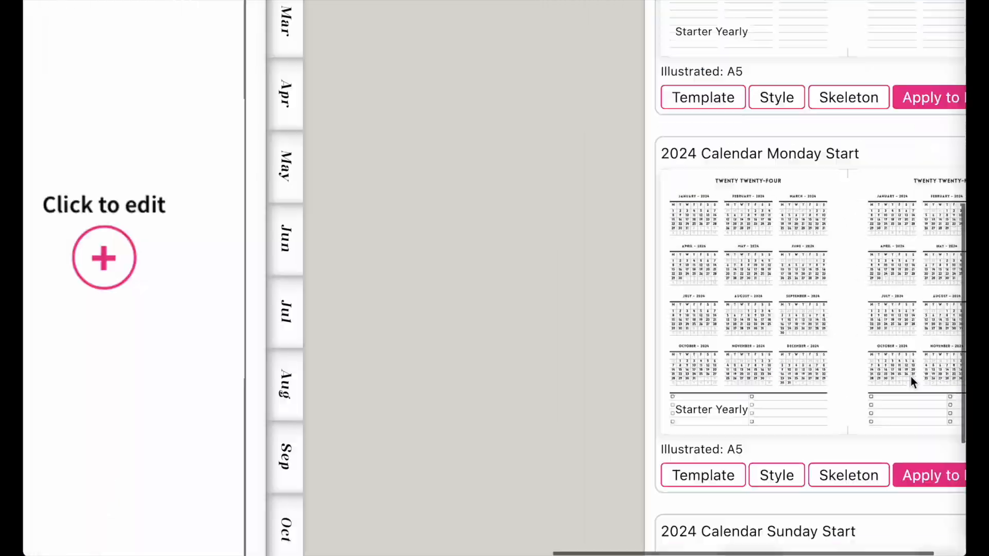
scroll(909, 380, "down", 2)
scroll(911, 376, "down", 5)
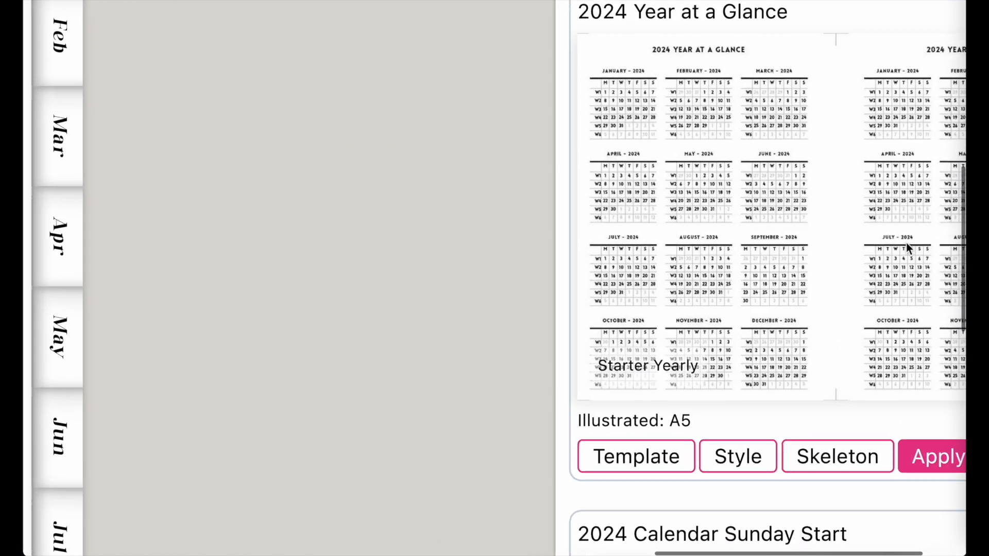
scroll(907, 242, "up", 1)
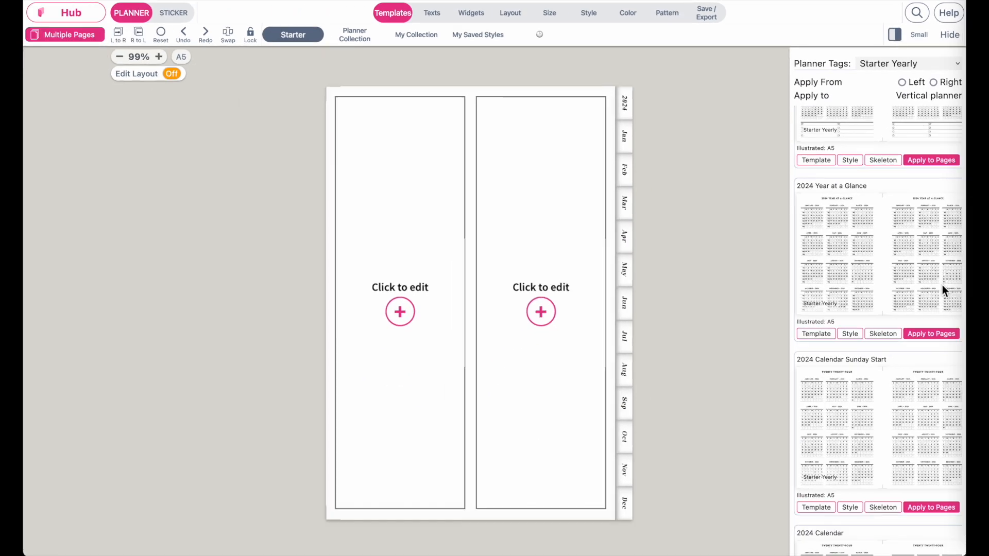
scroll(870, 247, "up", 1)
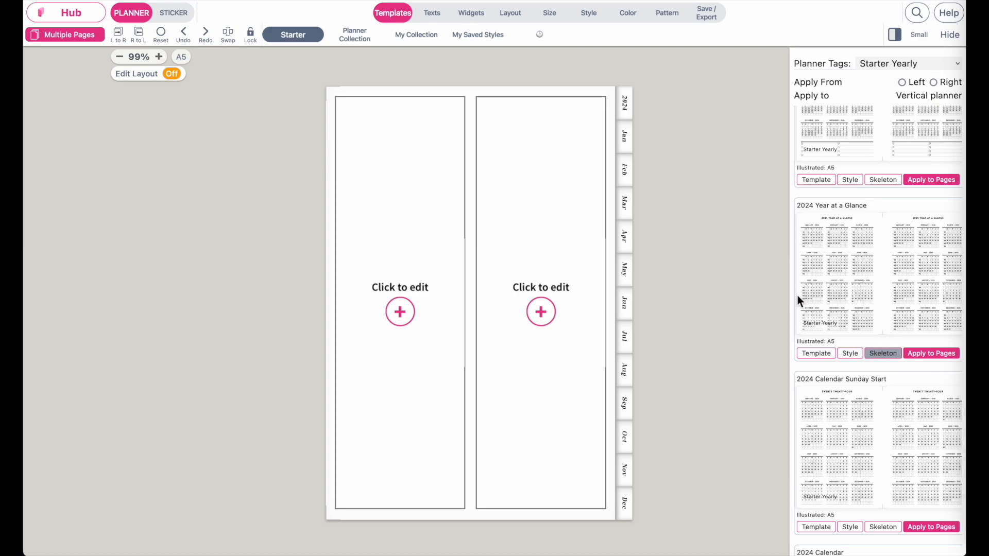
left_click(885, 357)
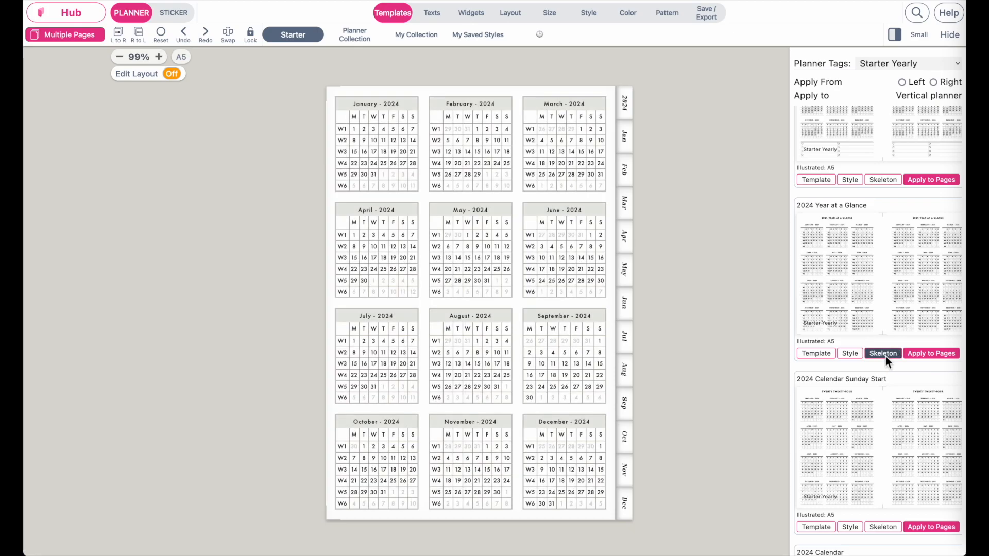
scroll(368, 122, "up", 5)
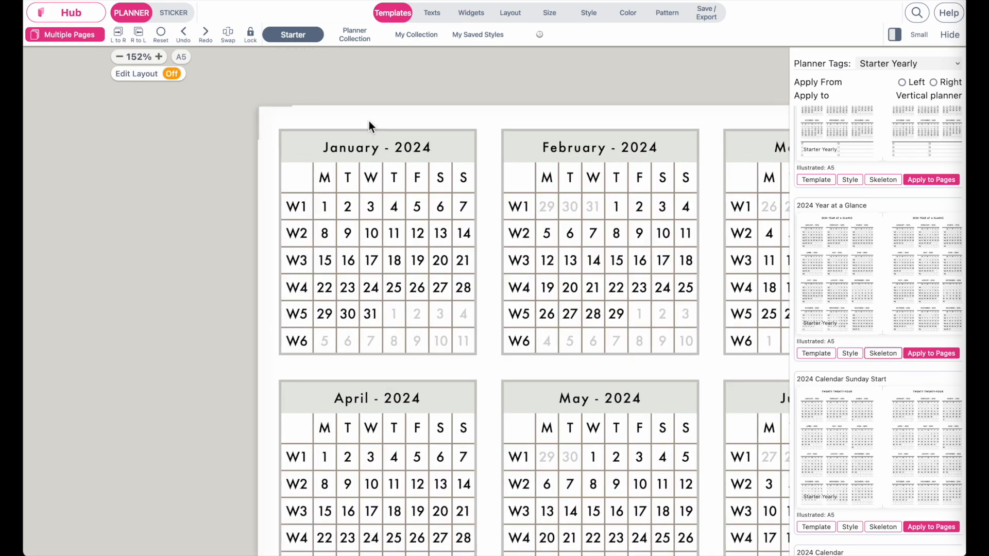
Apply only the skeleton of the 2024 Calendar Sunday Start template to the planner page
scroll(603, 234, "right", 4)
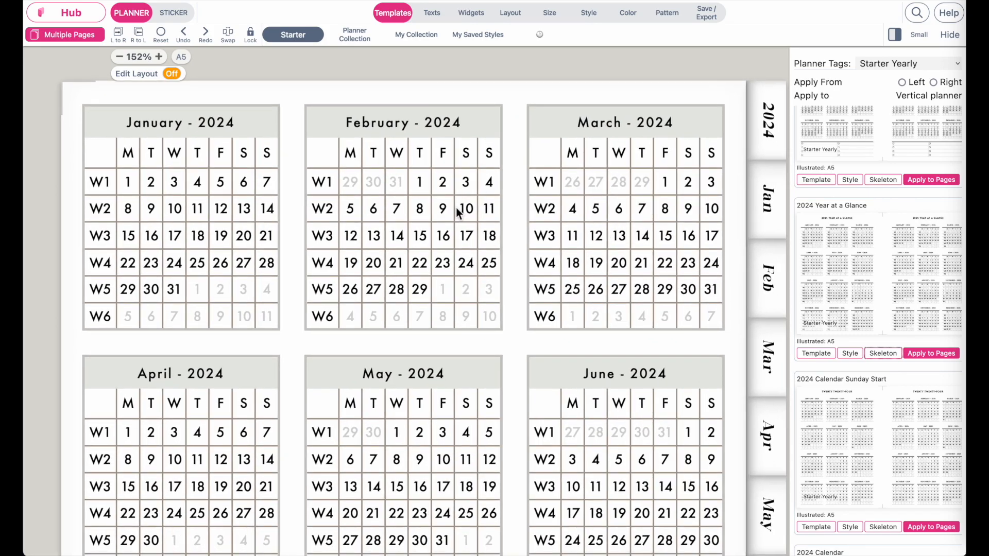
scroll(457, 213, "left", 2)
scroll(457, 213, "down", 1)
scroll(457, 214, "left", 2)
scroll(457, 214, "up", 1)
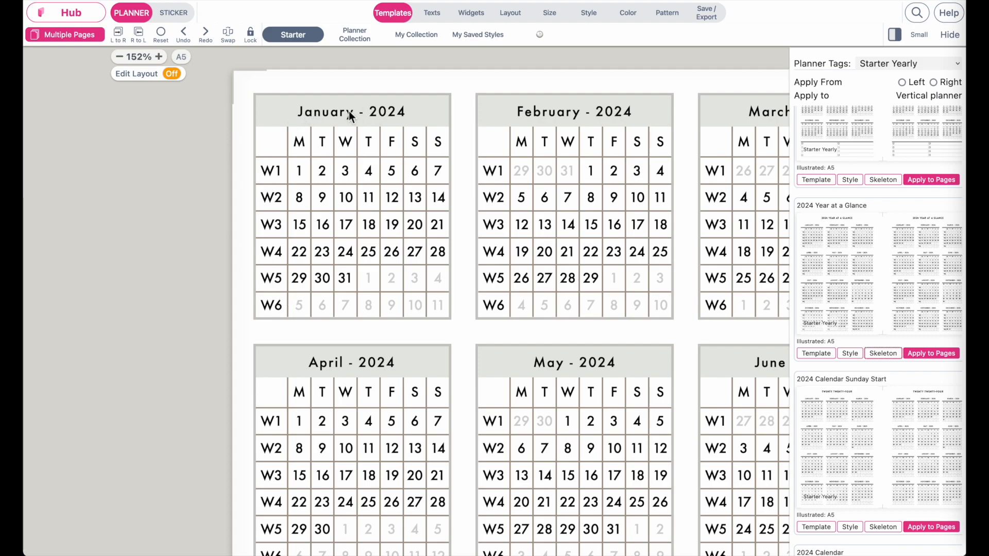
scroll(910, 363, "down", 3)
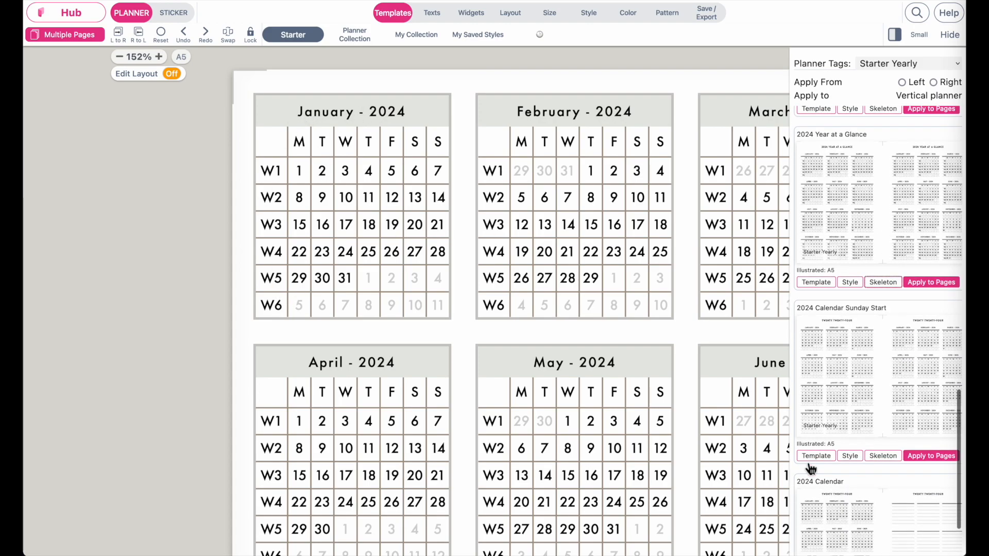
left_click(883, 457)
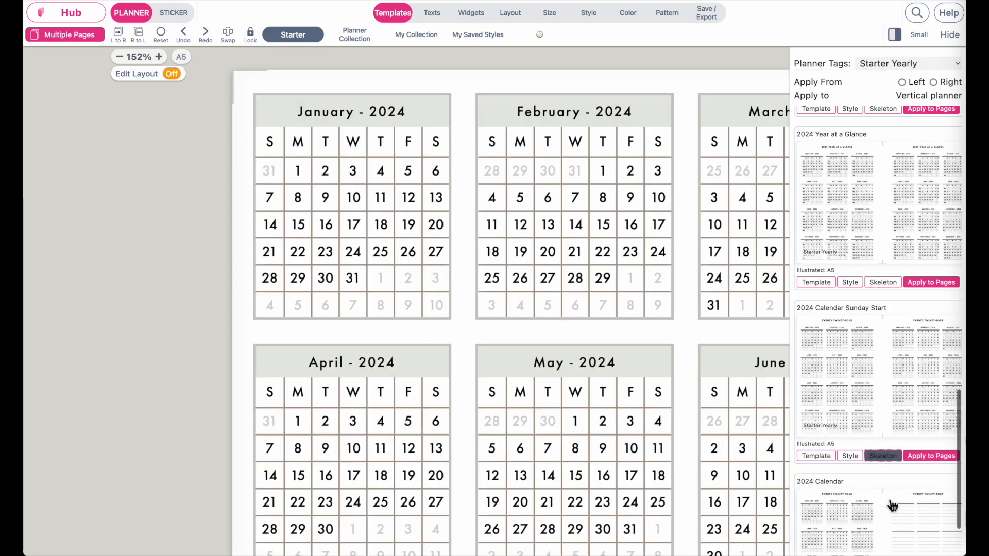
Show week numbers along the left side of the January calendar widget in the W1 format
left_click(365, 116)
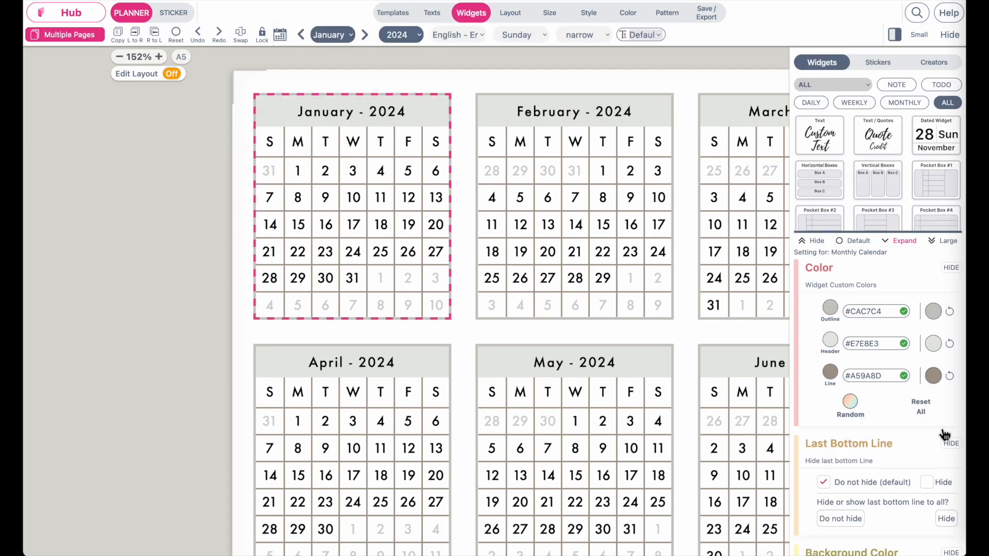
scroll(947, 433, "down", 8)
scroll(946, 436, "down", 5)
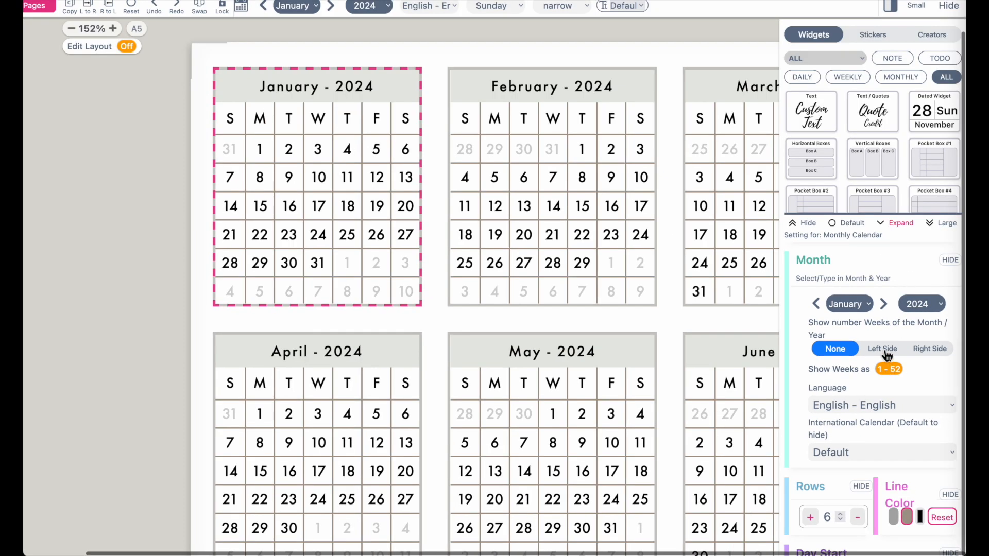
left_click(797, 261)
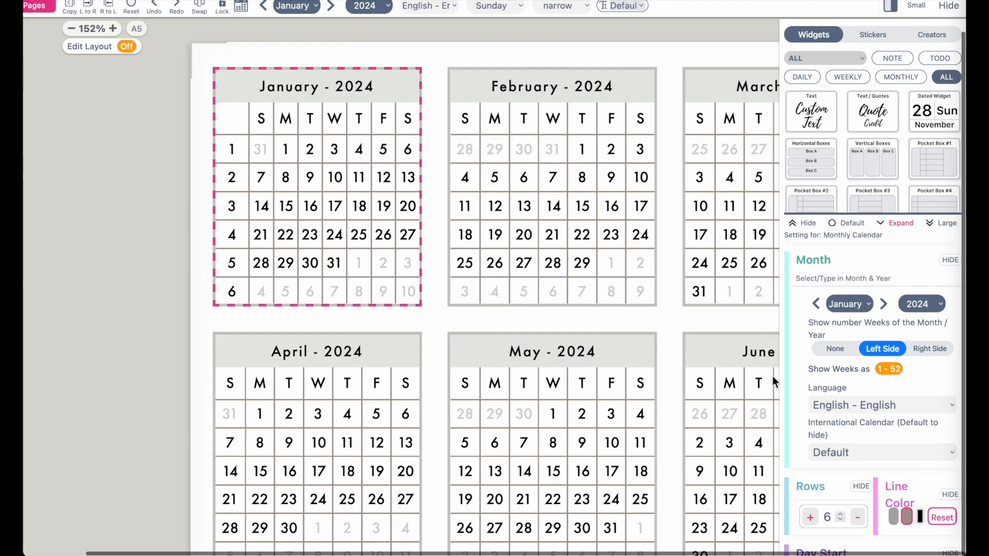
left_click(890, 369)
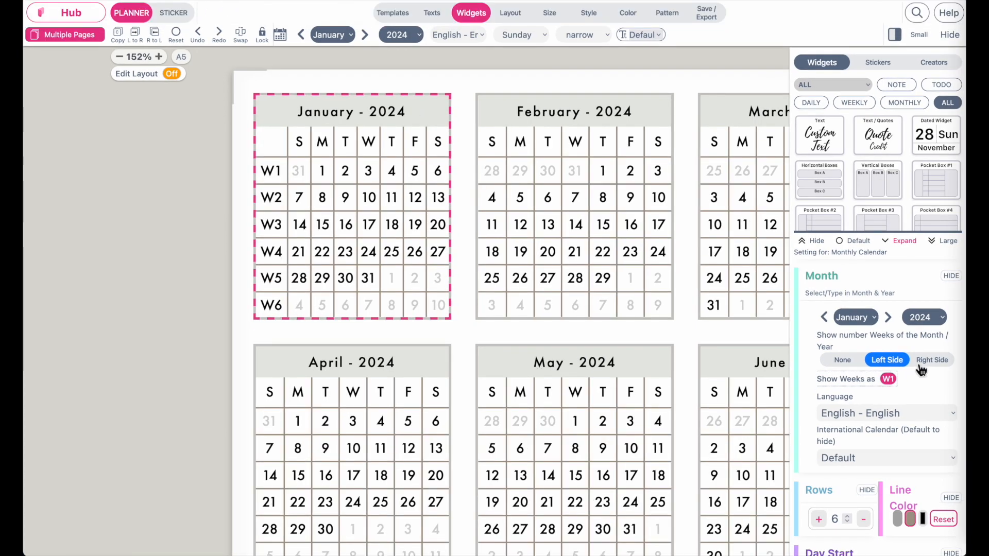
Find the 2024 Year at a Glance template under the Starter Yearly tag and reapply only its skeleton
left_click(398, 14)
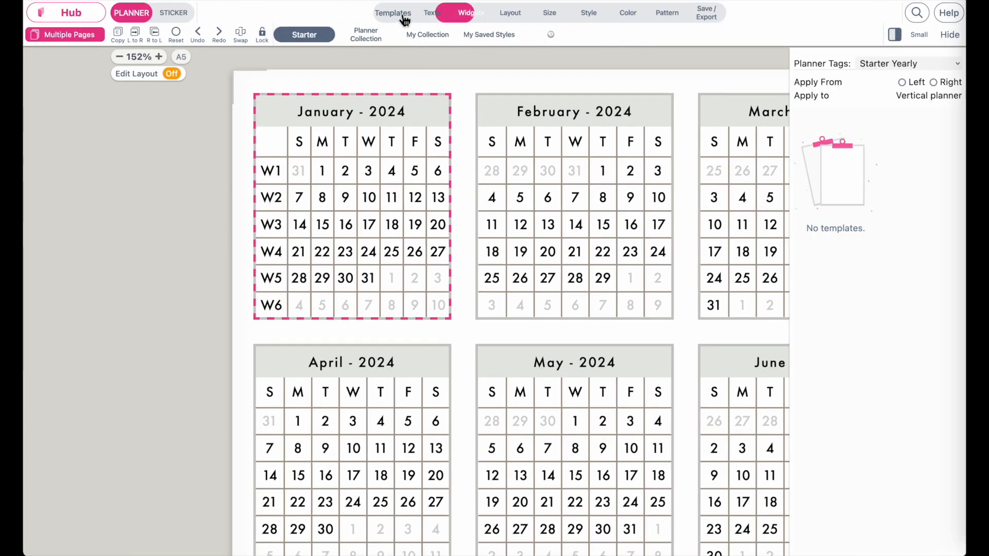
left_click(895, 66)
left_click(895, 80)
left_click(894, 68)
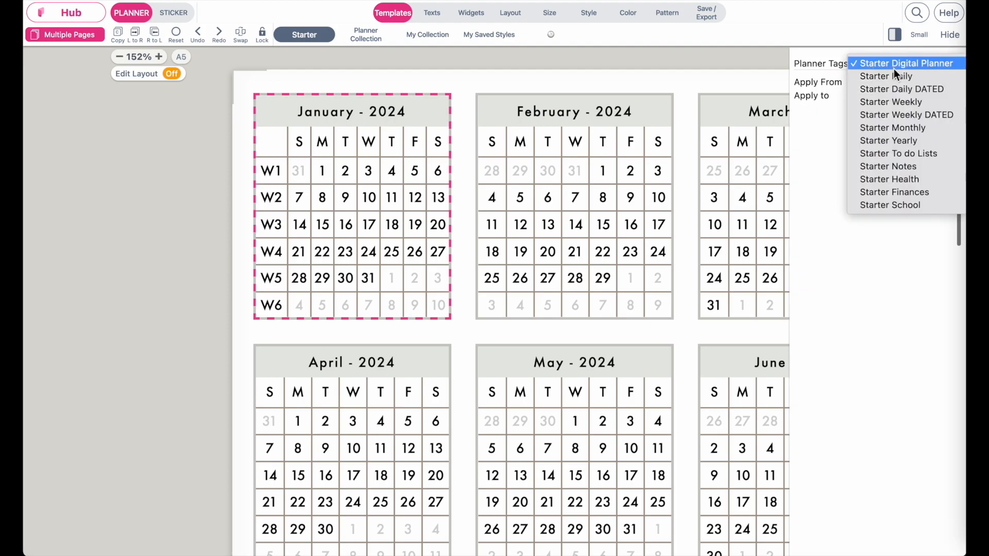
left_click(908, 144)
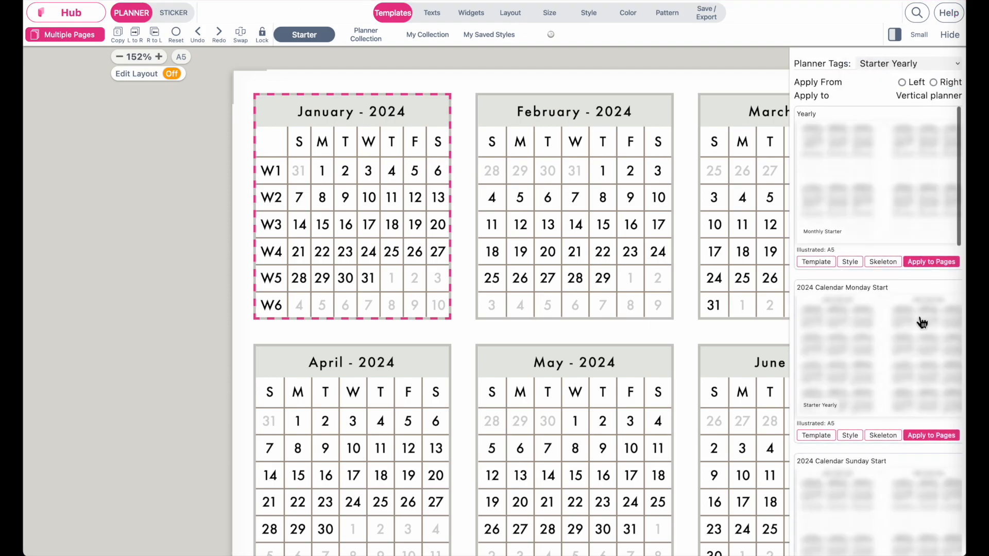
scroll(922, 322, "down", 5)
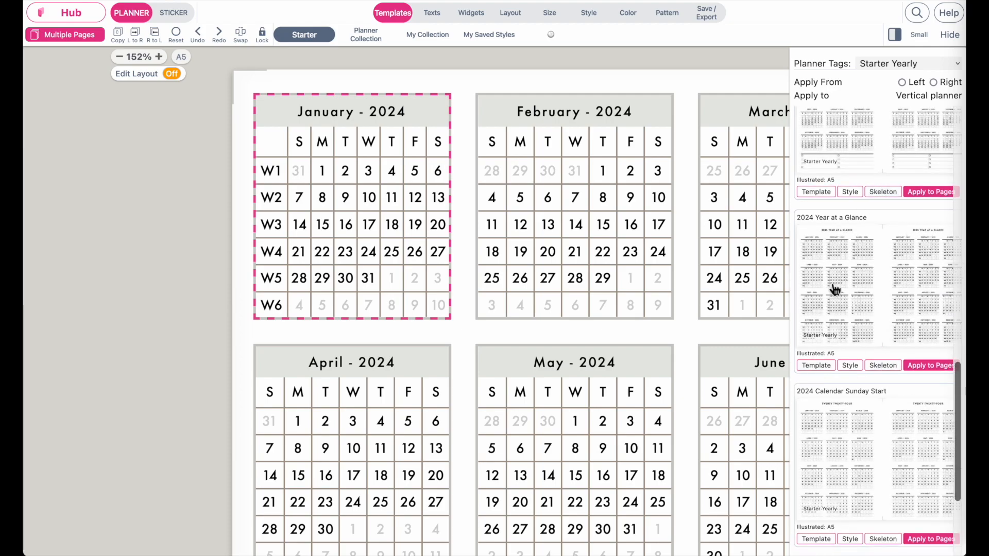
left_click(883, 365)
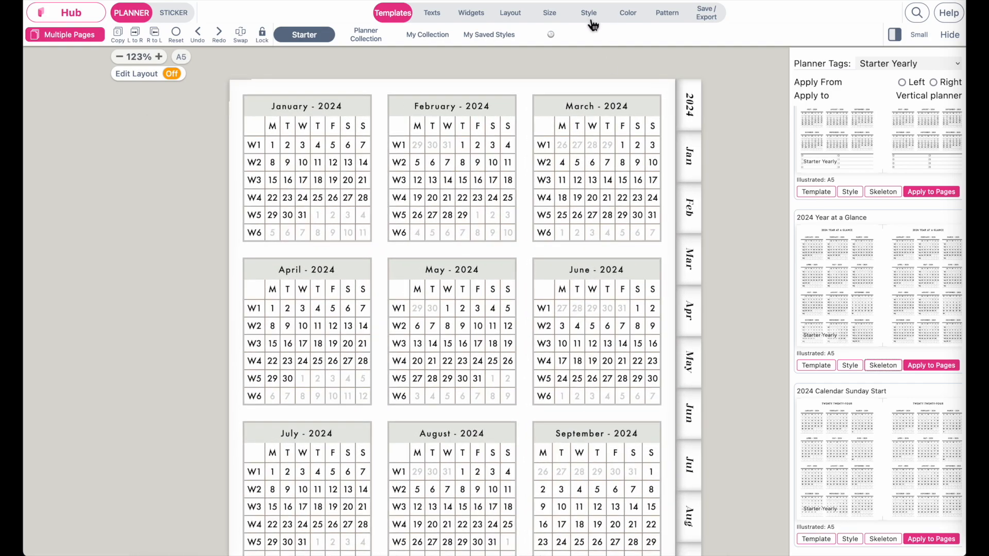
Apply the Classic style from the Minimal style group to all calendar widgets
left_click(591, 19)
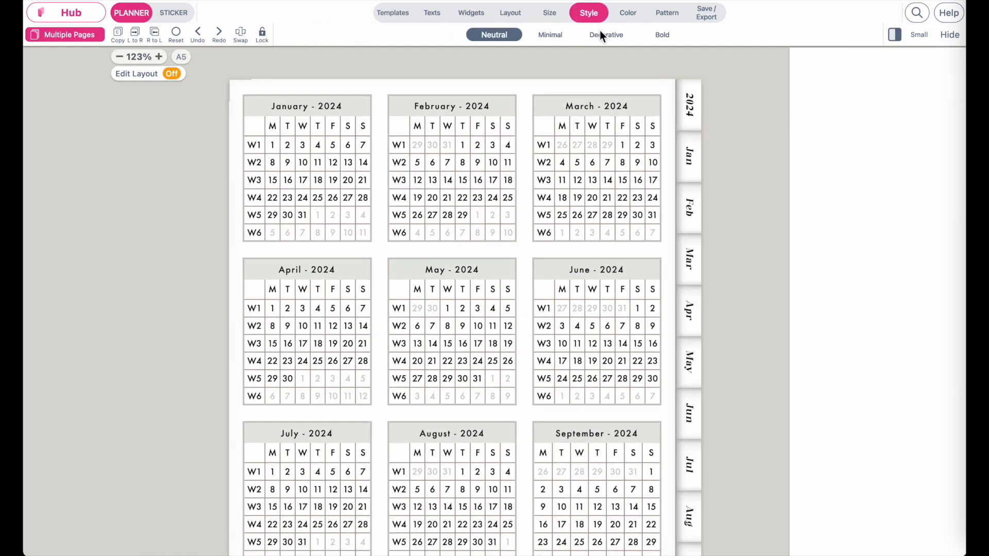
left_click(550, 34)
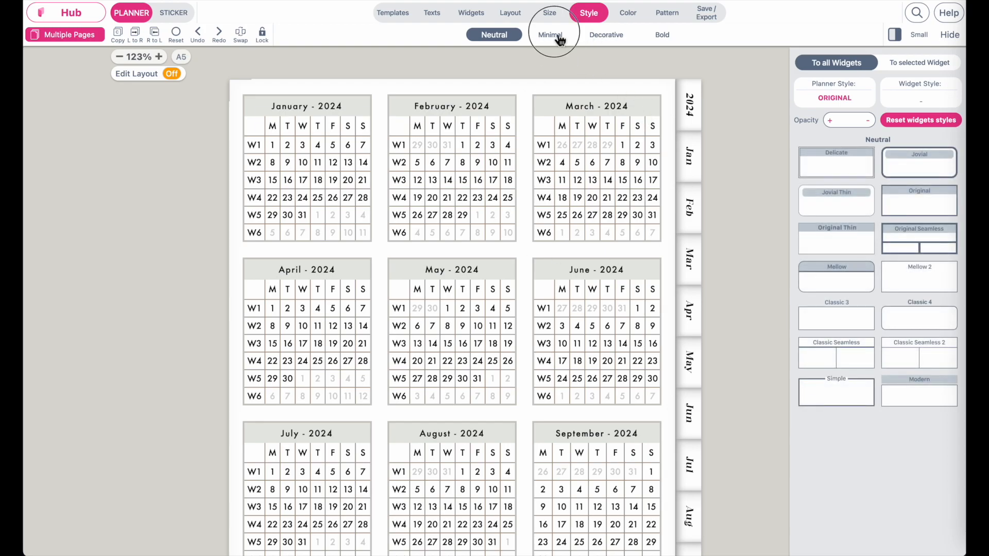
left_click(852, 246)
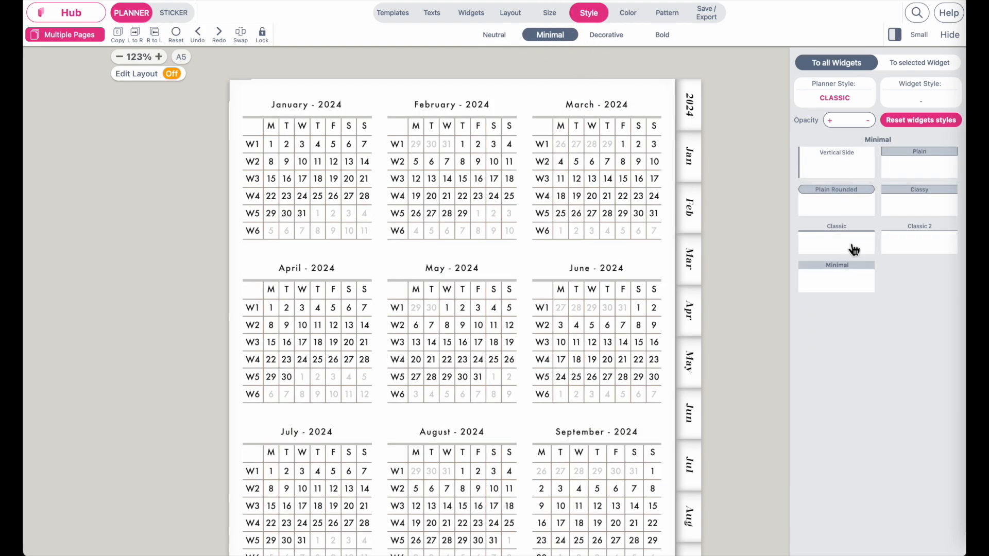
Set the planner's outline color to black and its line color to grey
left_click(638, 13)
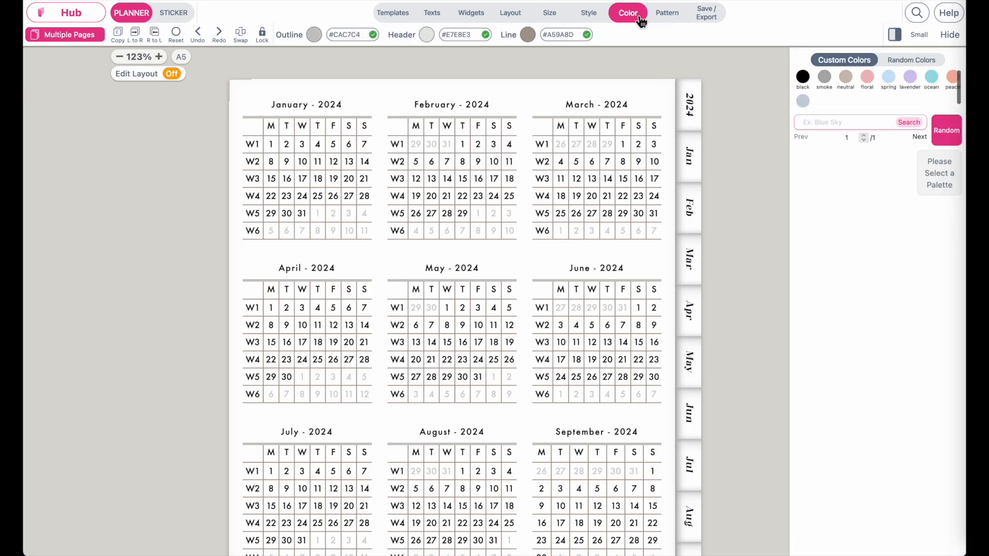
left_click(366, 36)
left_click_drag(365, 38, 286, 39)
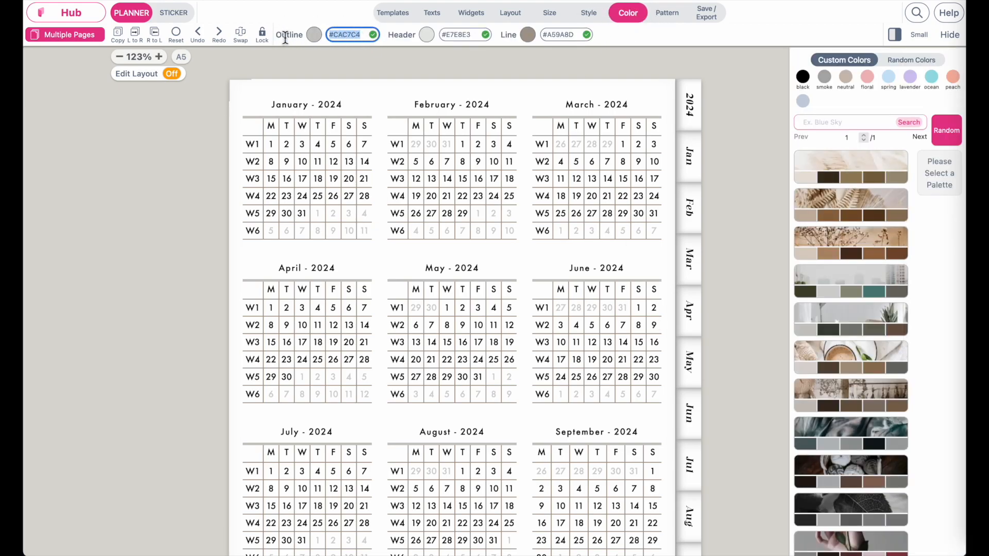
type("BLACK")
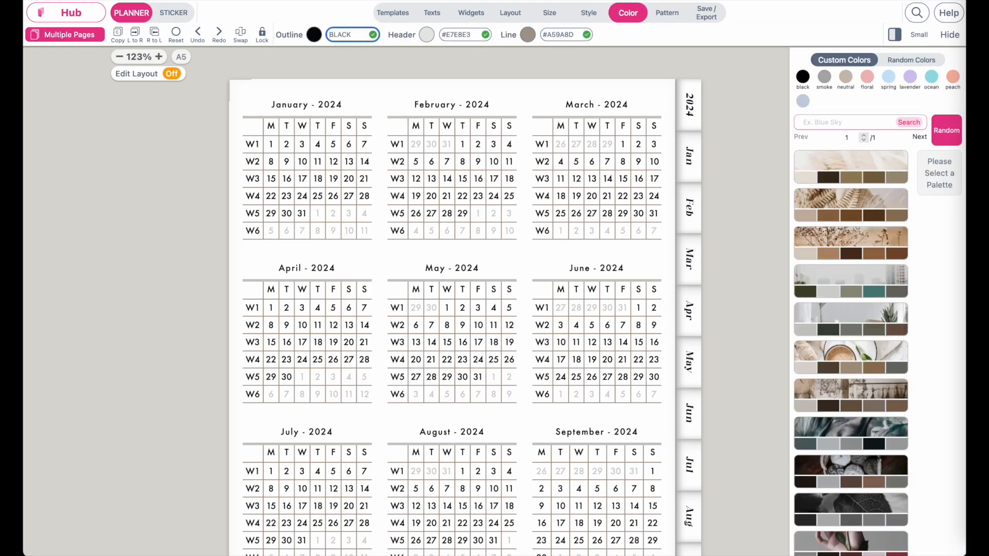
key("Return")
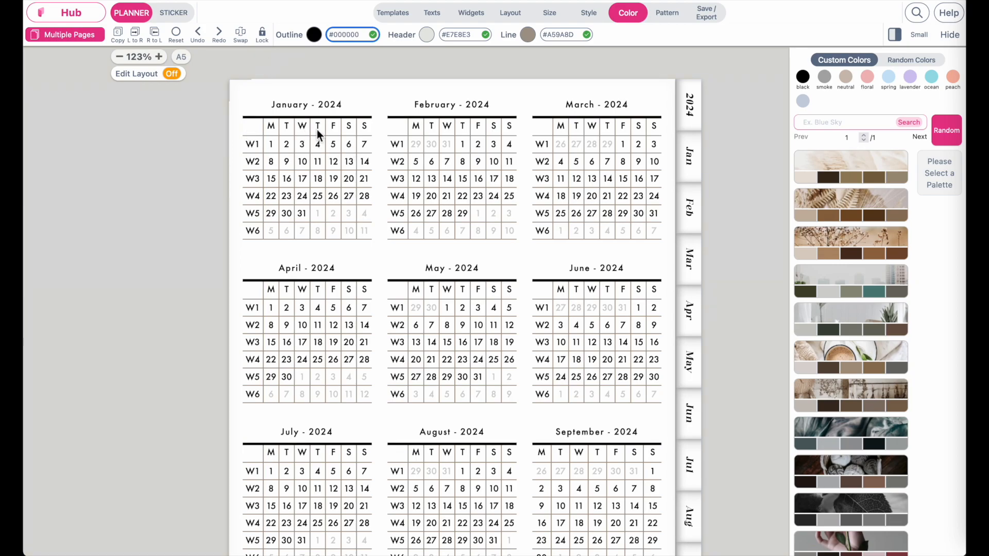
left_click(580, 37)
type("GREY")
key("Return")
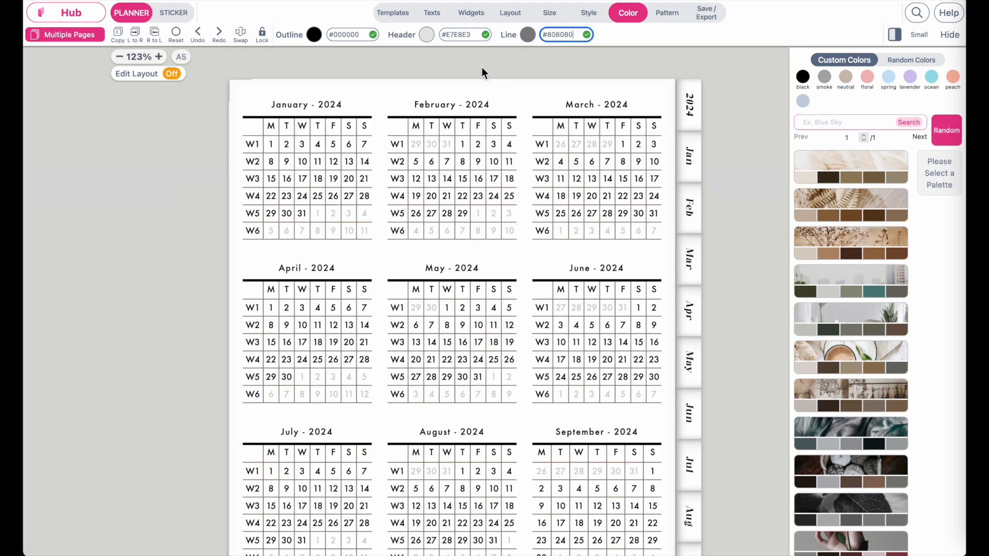
Change the h2 widget header text to the regular font Modern Oley in black
left_click(433, 13)
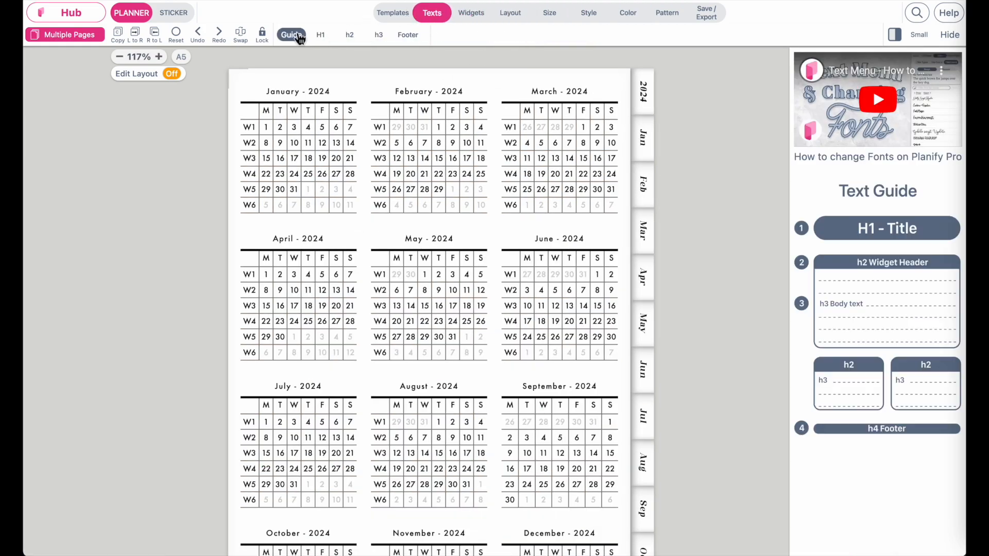
left_click(350, 35)
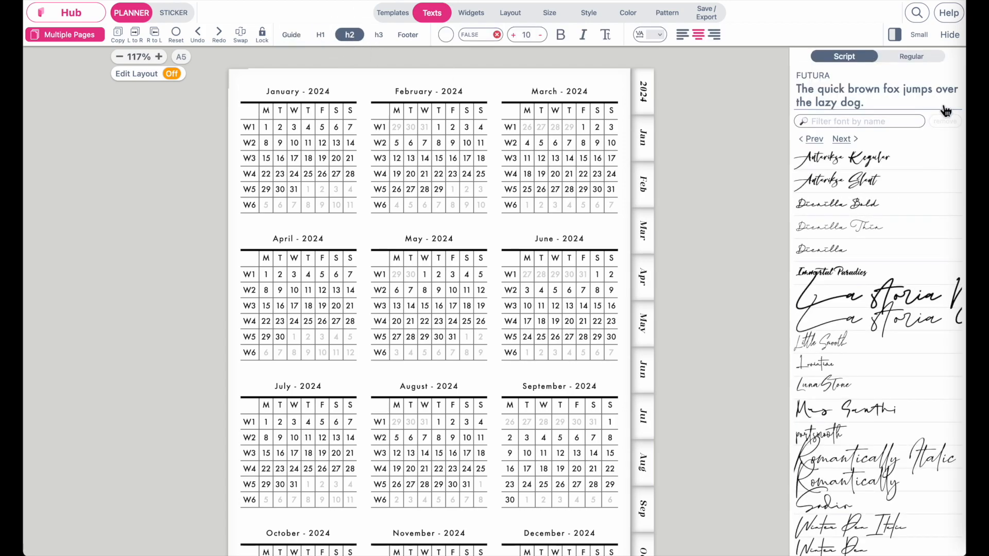
left_click(911, 57)
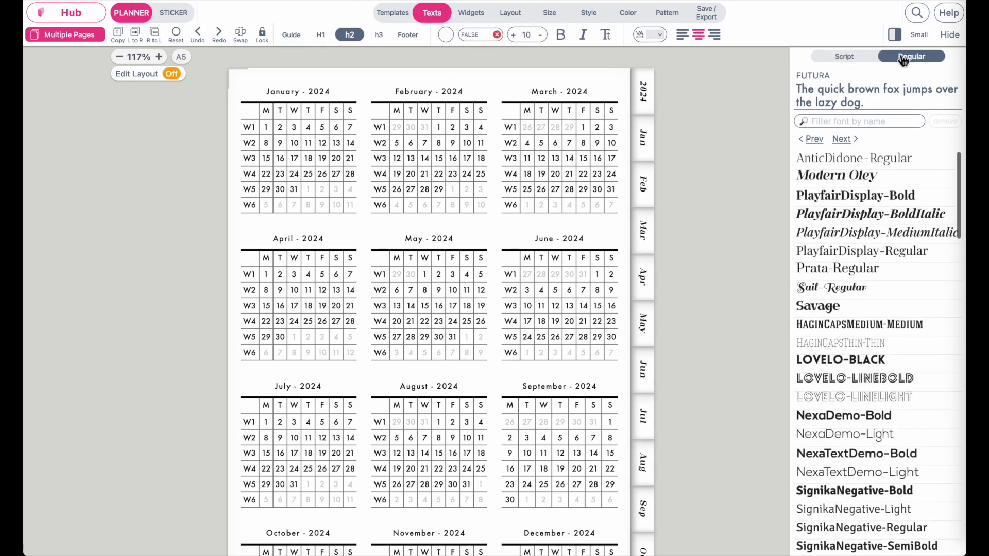
left_click(828, 182)
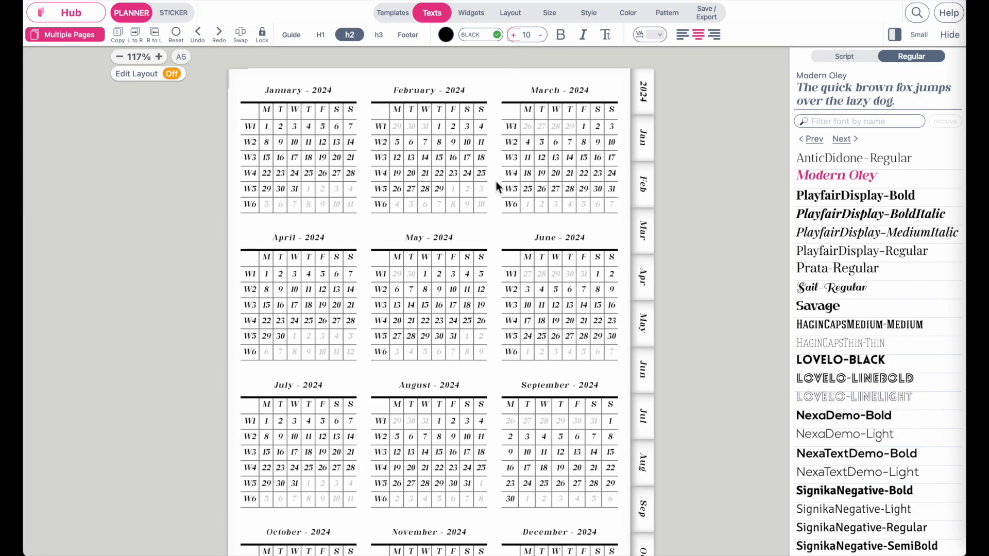
Add an H1 title spanning both pages and change its text to "2024 Year at a Glance"
scroll(496, 181, "down", 3)
scroll(496, 181, "up", 1)
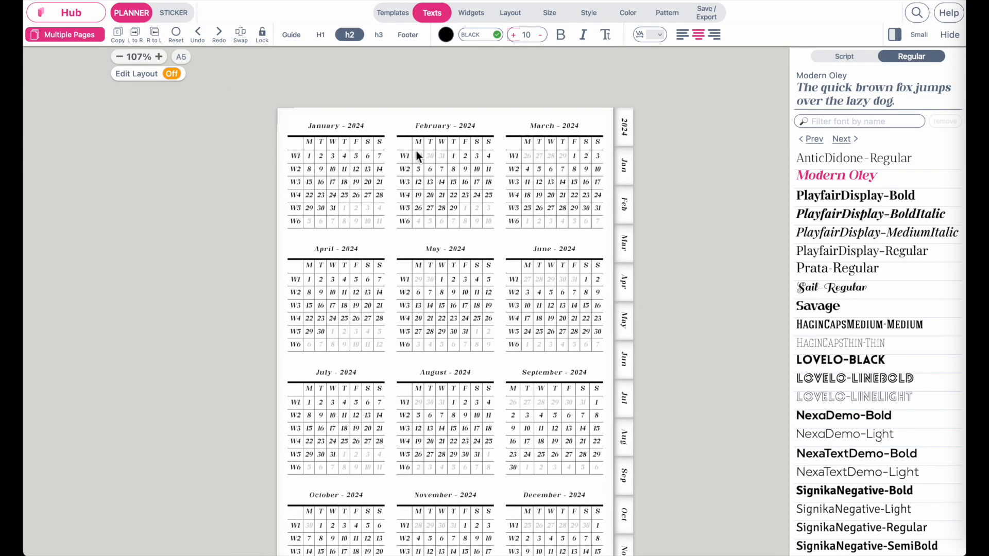
left_click(325, 37)
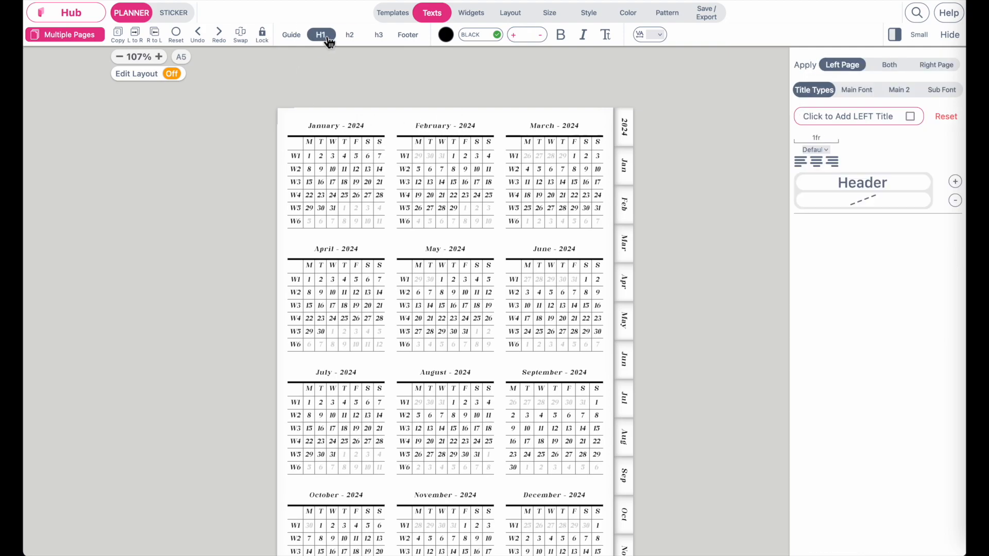
left_click(890, 65)
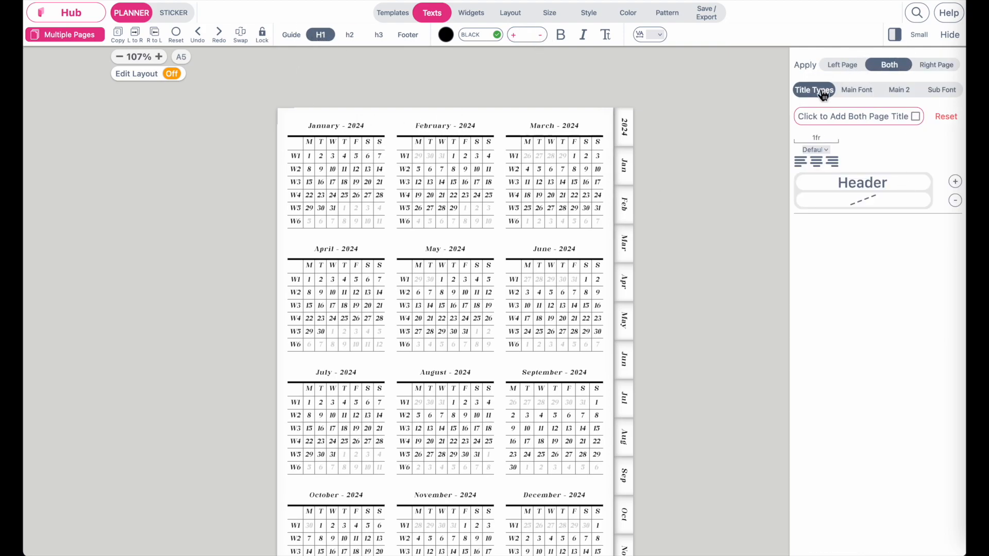
left_click(914, 117)
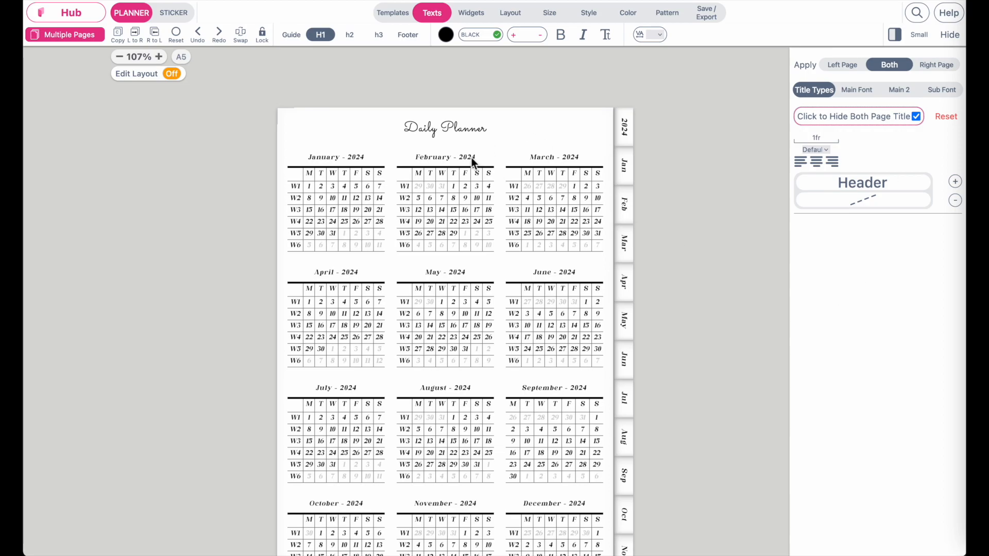
triple_click(461, 127)
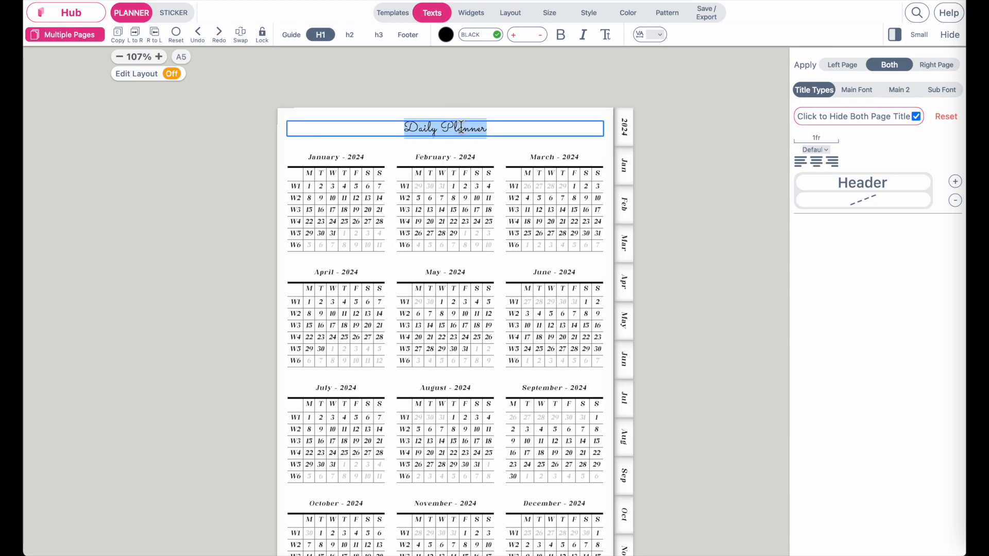
type("2024")
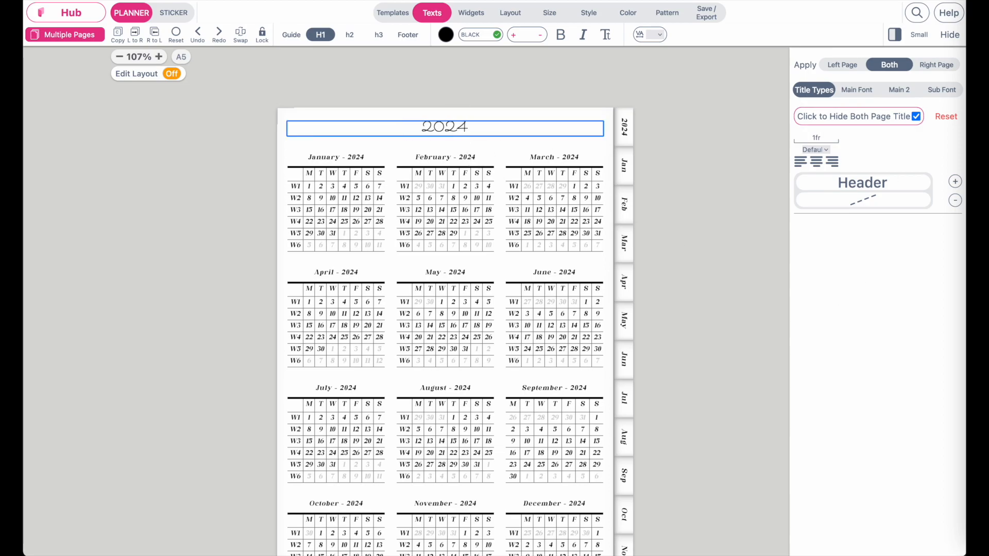
type(" Year at a")
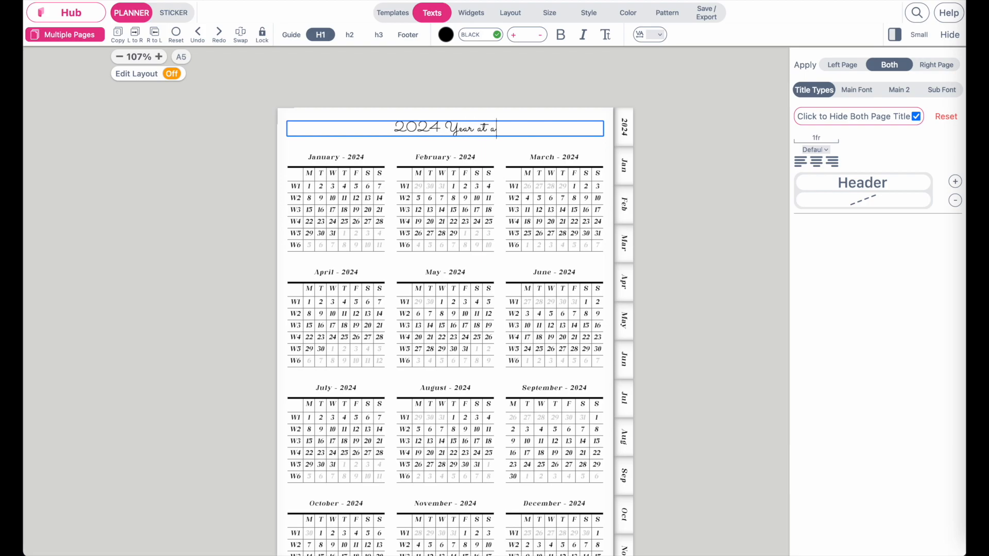
type(" Glance")
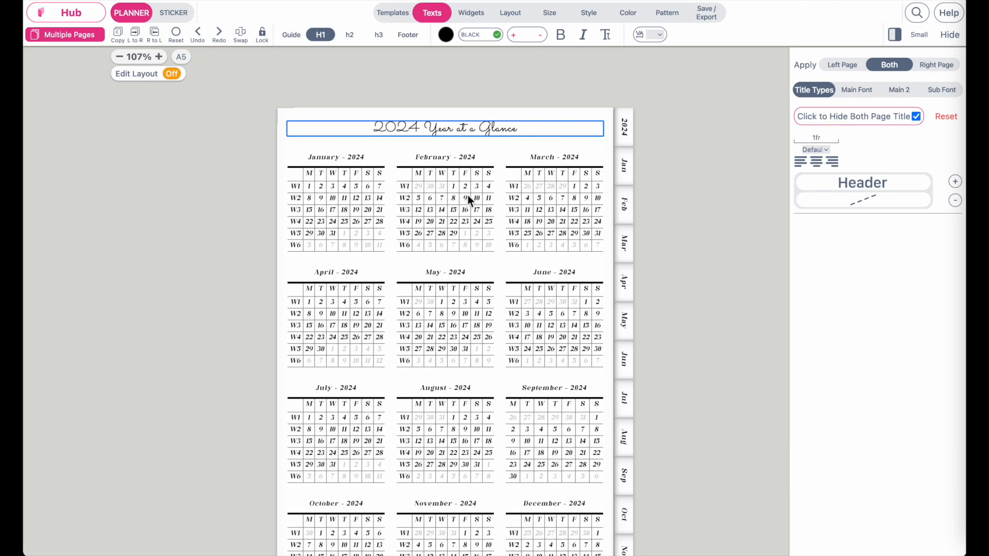
Set the page title's main font to the regular font Modern Oley
left_click(857, 91)
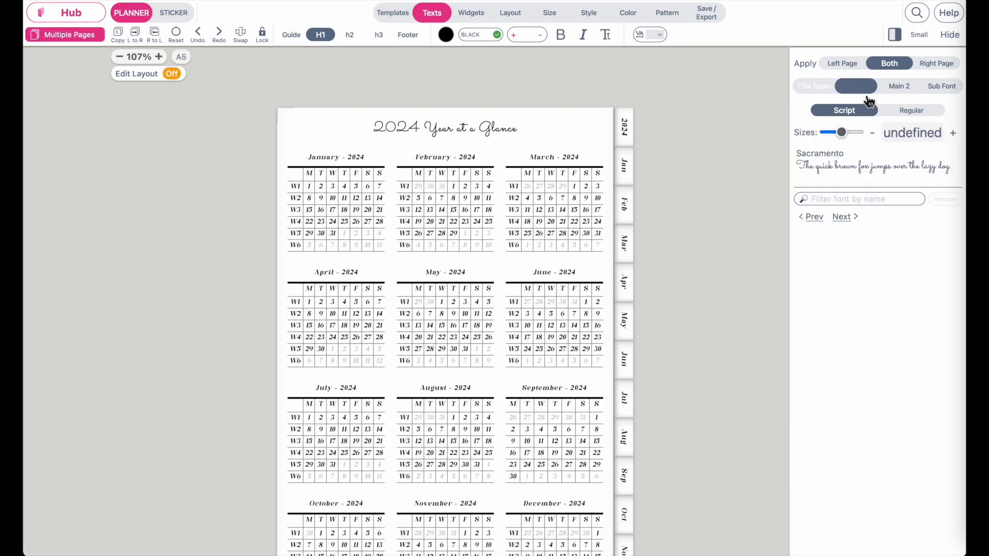
left_click(909, 110)
left_click(868, 259)
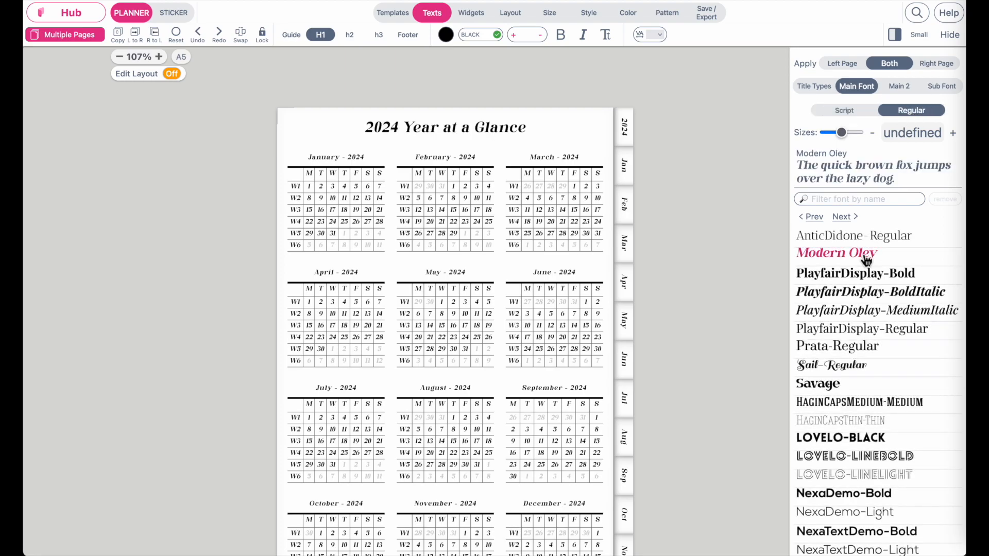
Show the page list and the digital planner tab settings, and name the first page 2024
scroll(665, 241, "down", 1)
scroll(666, 241, "down", 1)
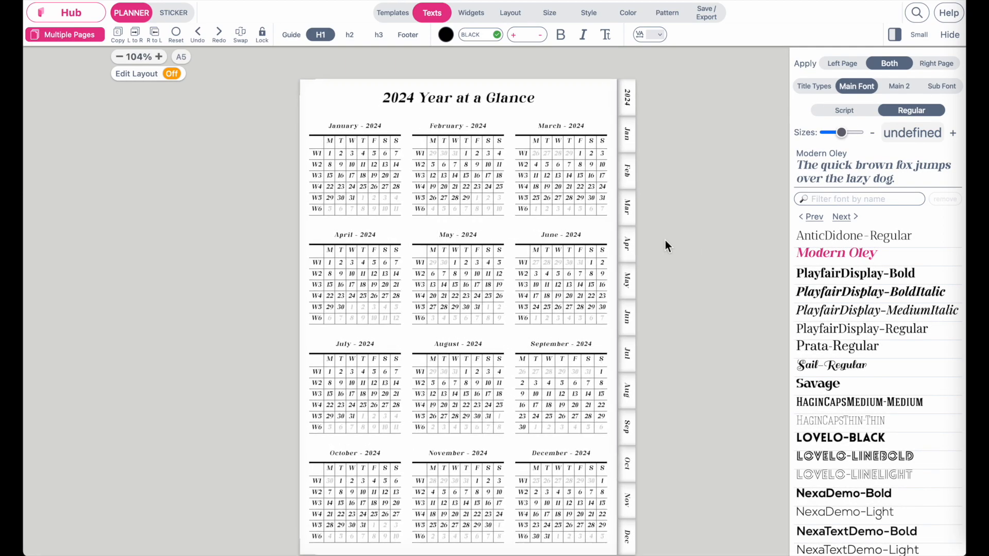
scroll(665, 247, "down", 2)
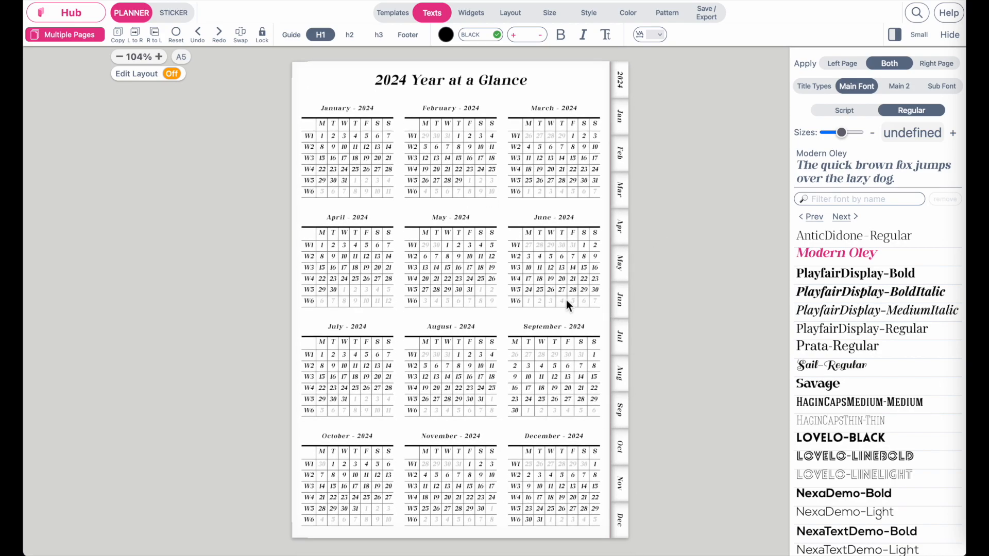
left_click(81, 36)
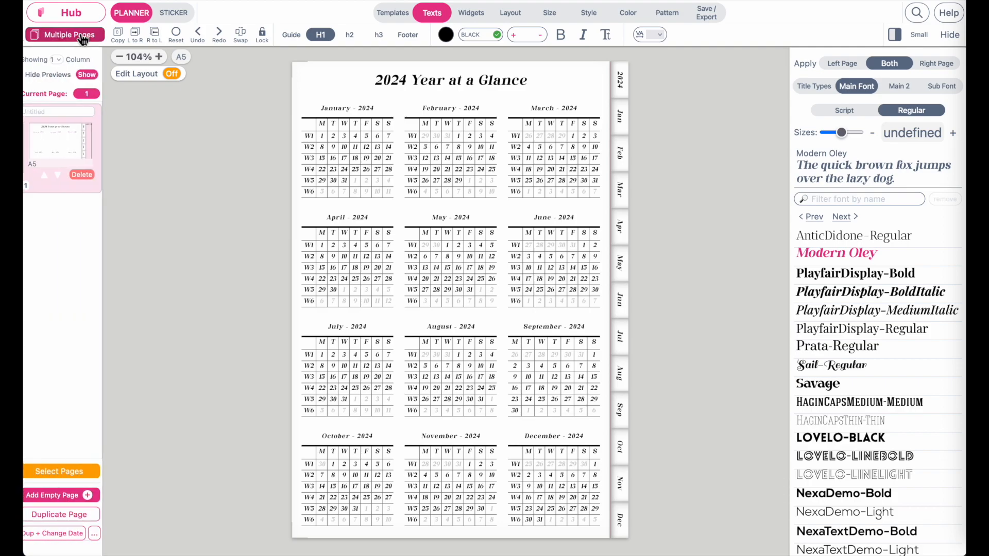
left_click(511, 15)
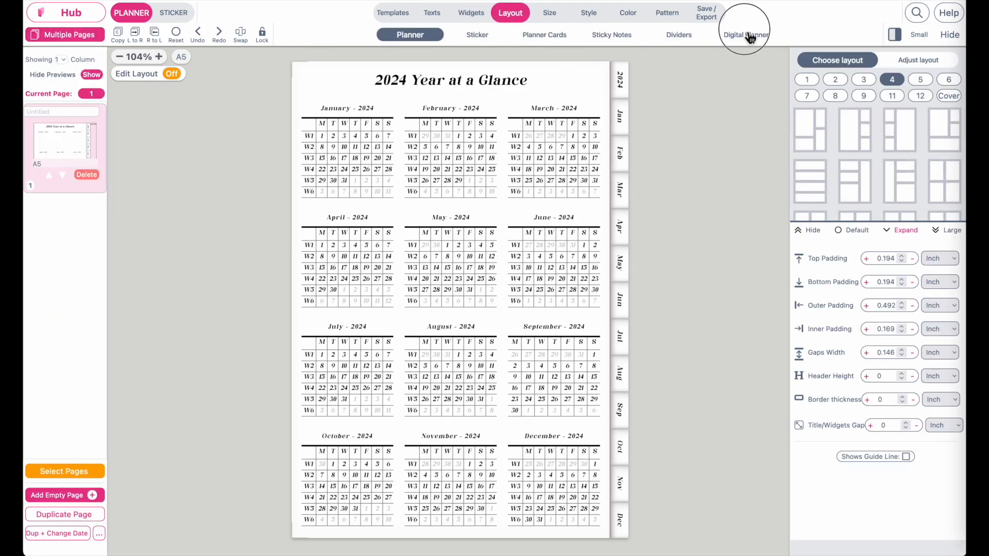
left_click(747, 35)
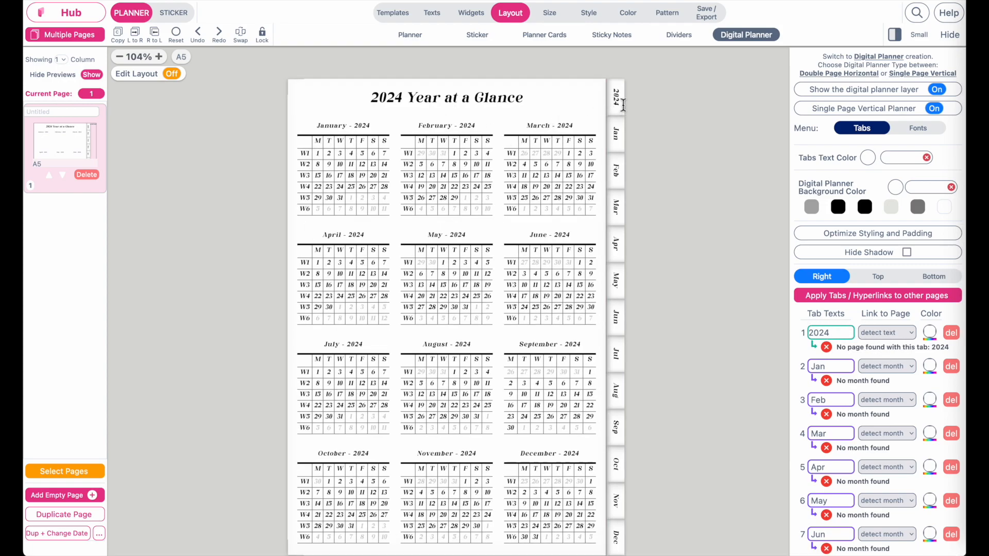
scroll(637, 110, "up", 5)
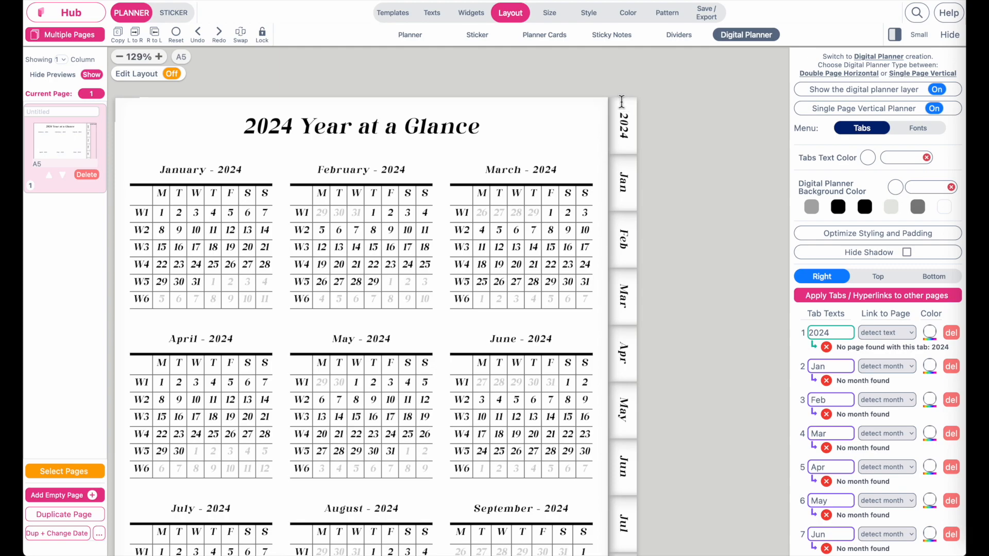
scroll(597, 154, "down", 4)
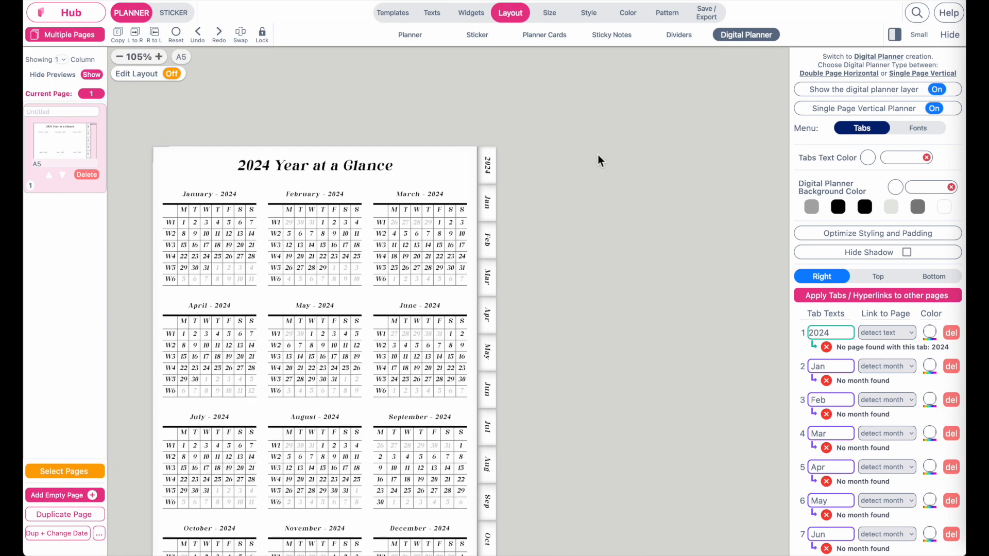
scroll(597, 155, "up", 1)
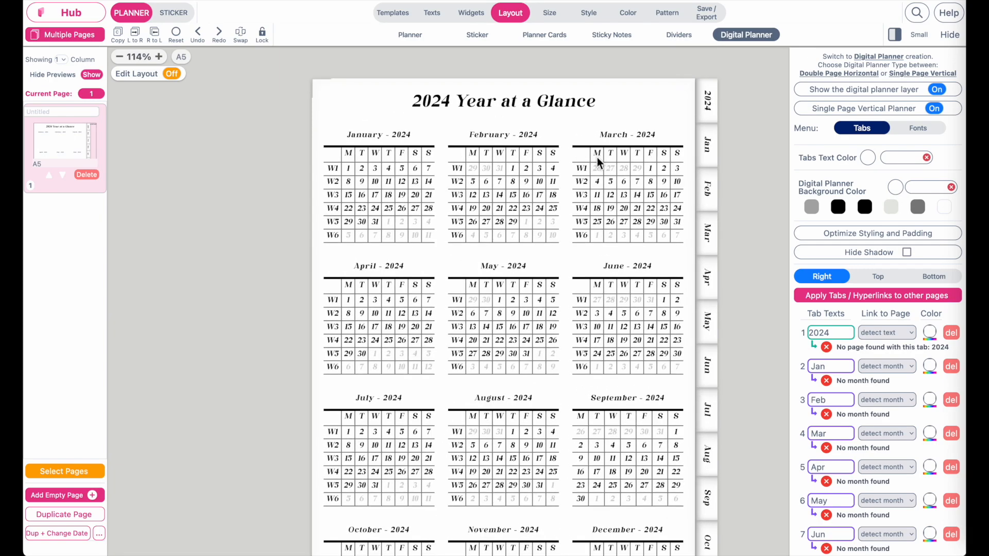
left_click(64, 112)
type("2024")
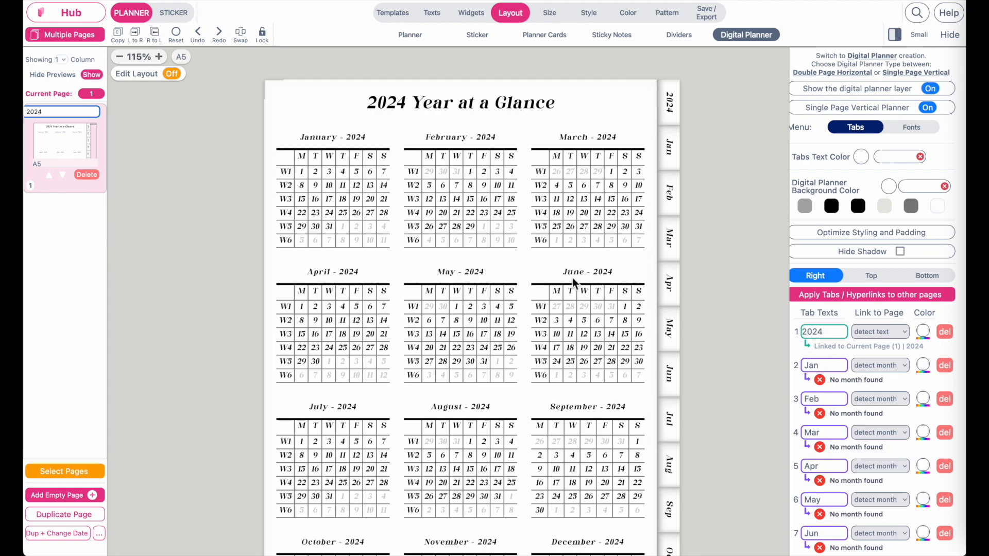
Duplicate the 2024 page and bring up the Starter Monthly templates for the copy
scroll(454, 281, "up", 1)
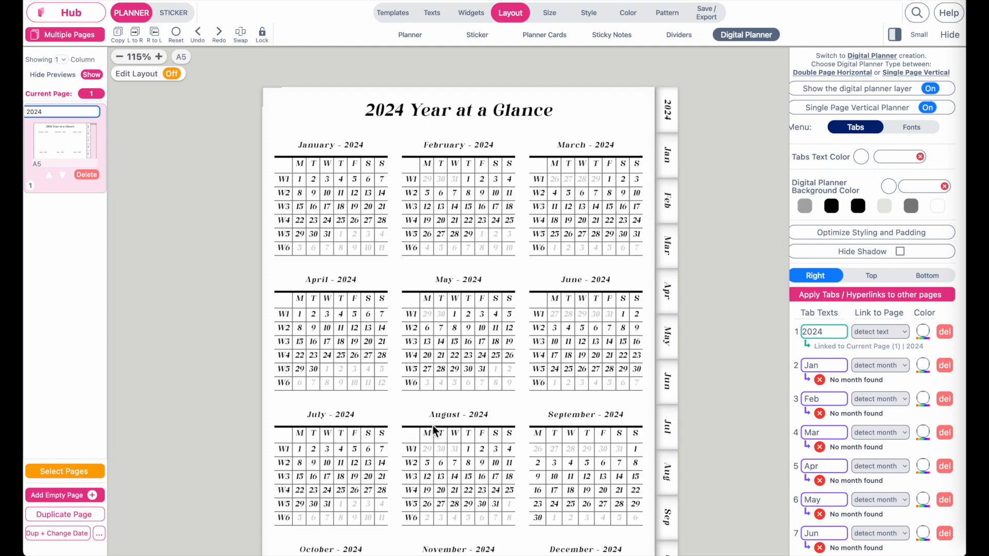
left_click(50, 515)
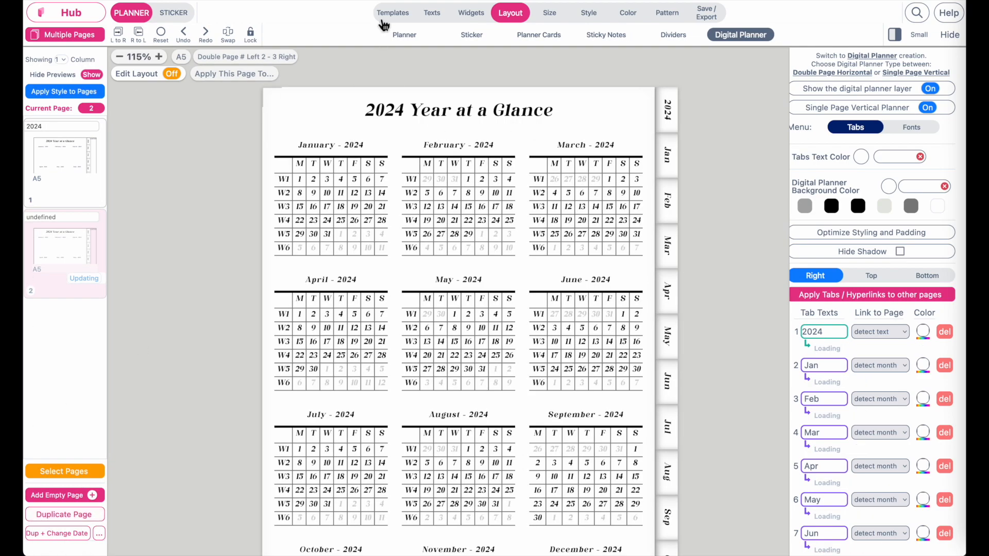
left_click(393, 13)
left_click(892, 63)
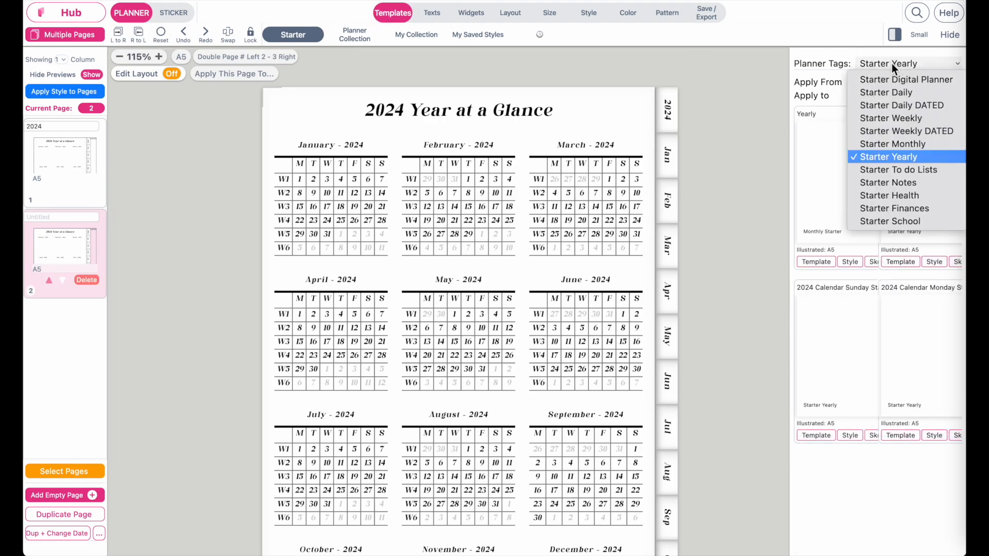
left_click(927, 144)
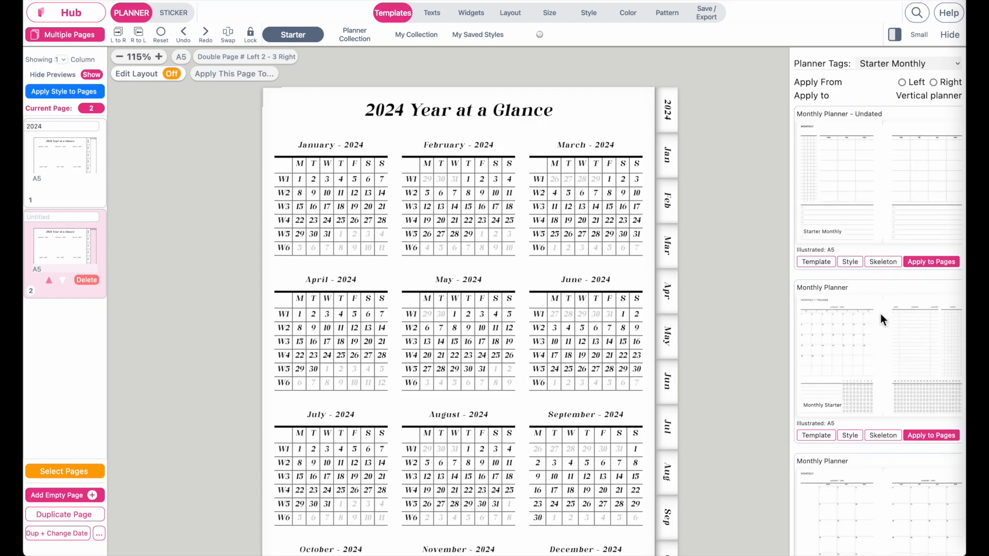
Apply the skeleton of the MO1 Monthly Planner Dated template to the duplicated page
scroll(880, 313, "down", 10)
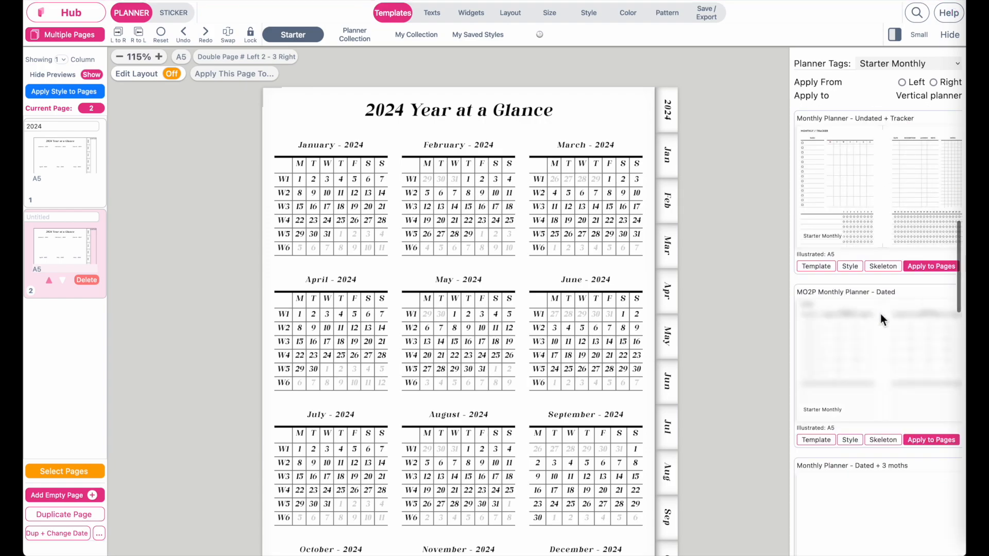
scroll(880, 318, "down", 2)
scroll(881, 319, "down", 8)
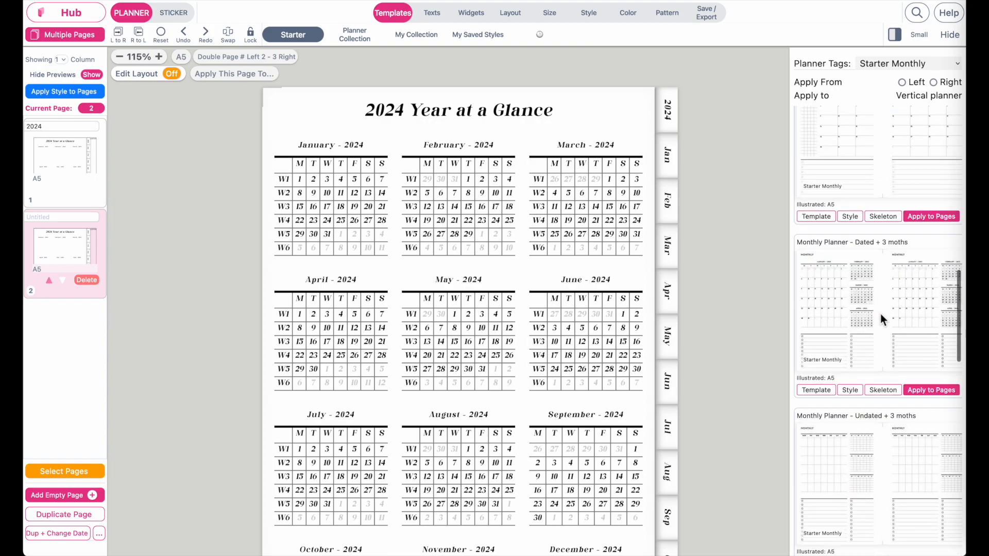
scroll(881, 318, "down", 8)
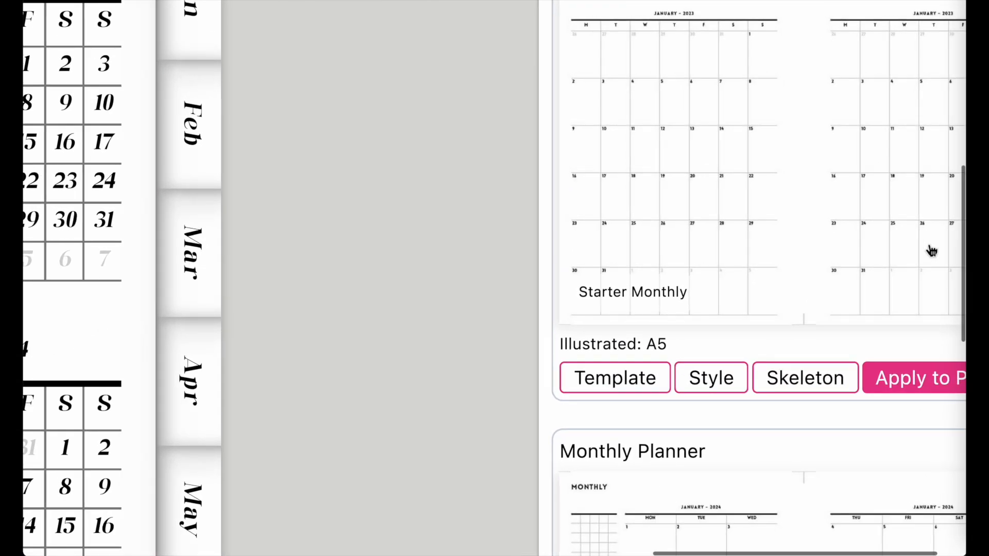
scroll(933, 251, "up", 1)
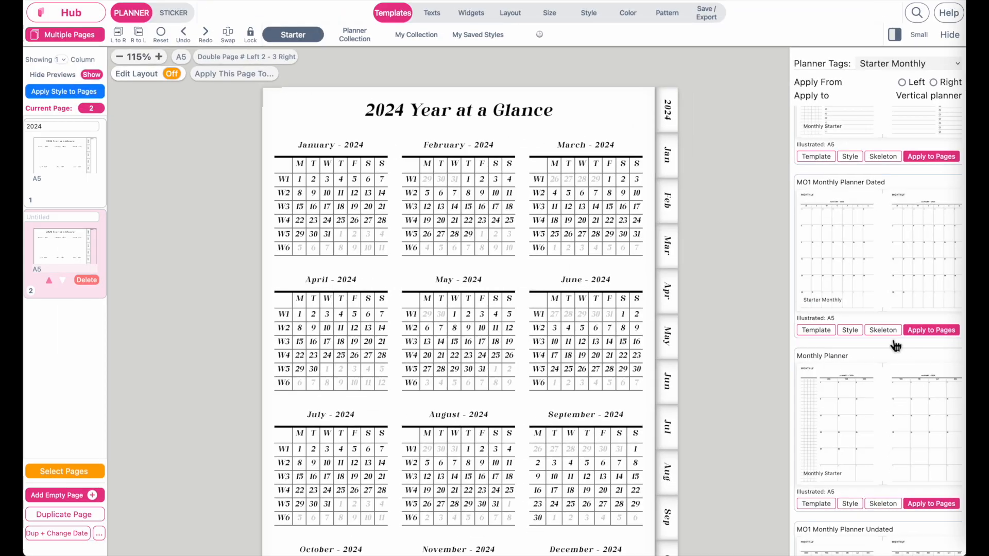
left_click(883, 330)
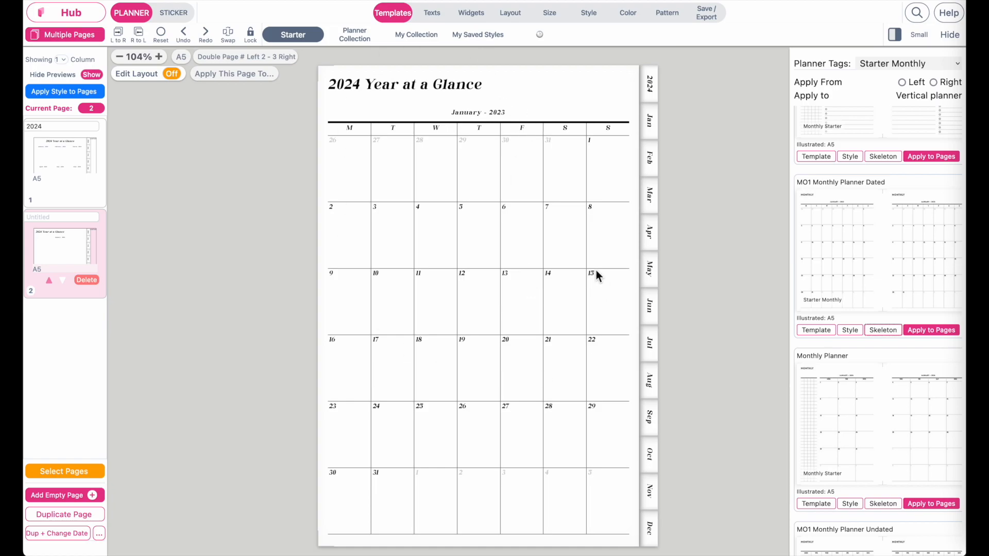
Remove the "2024 Year at a Glance" both-page title from the monthly page
left_click(414, 84)
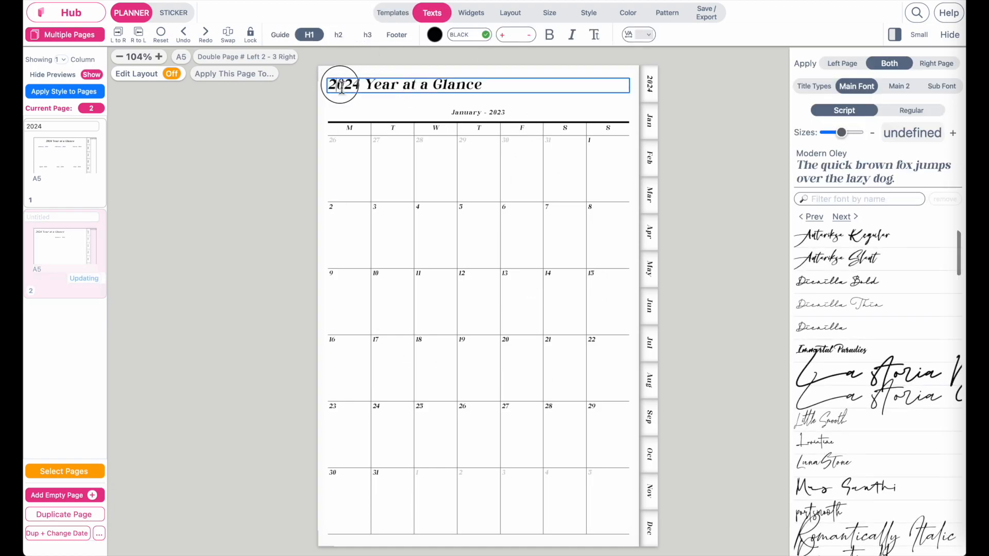
double_click(455, 88)
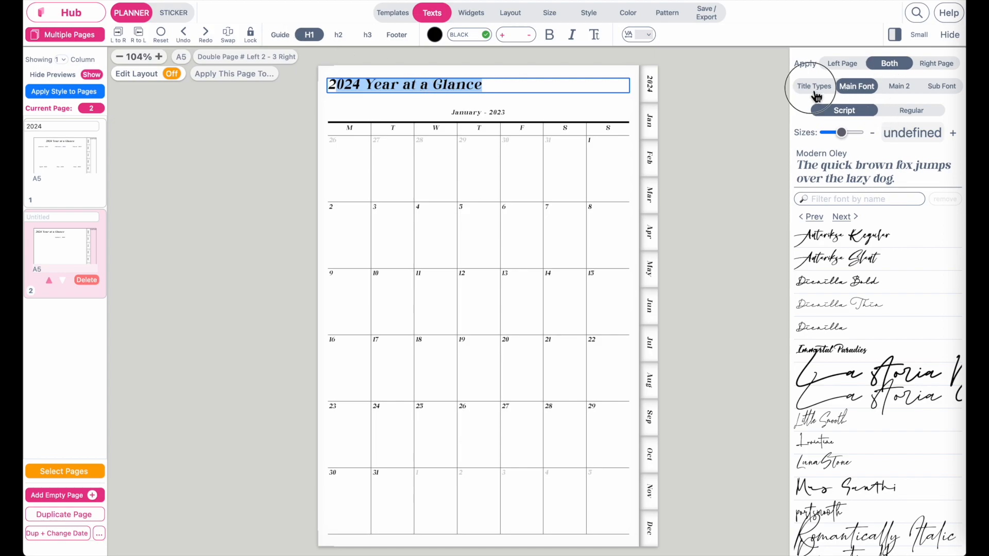
left_click(815, 88)
left_click(894, 122)
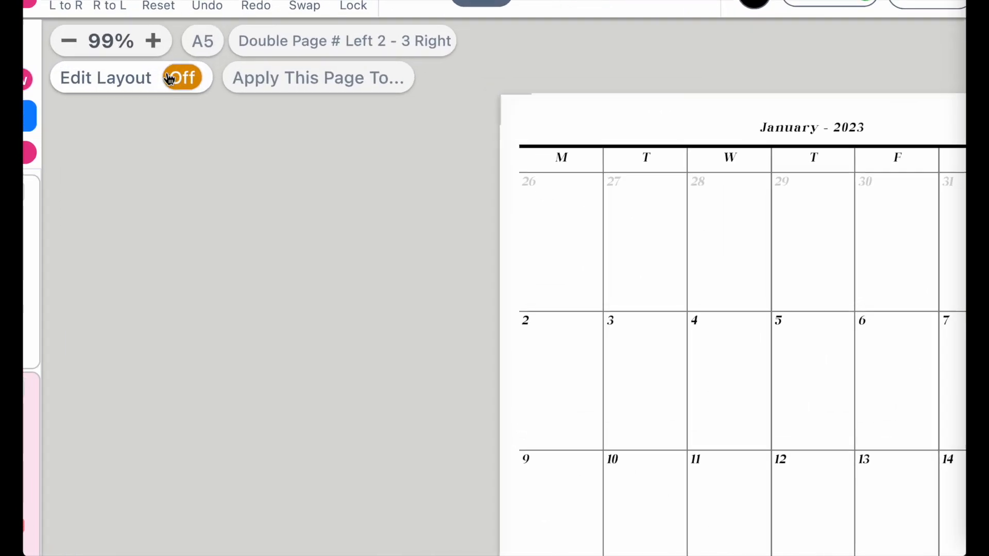
Enable layout editing, add a second column after the monthly calendar and insert a To Do List widget in it
left_click(175, 78)
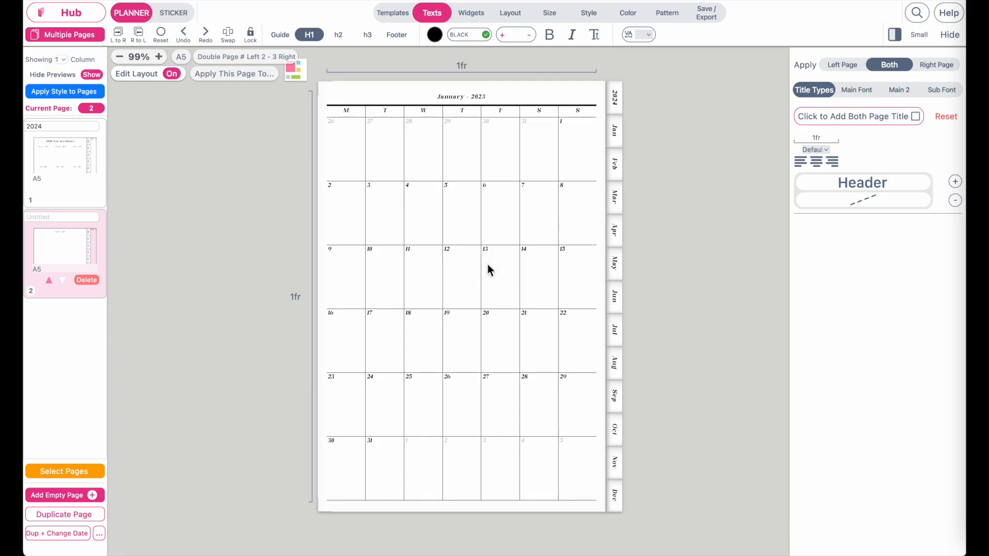
left_click(488, 265)
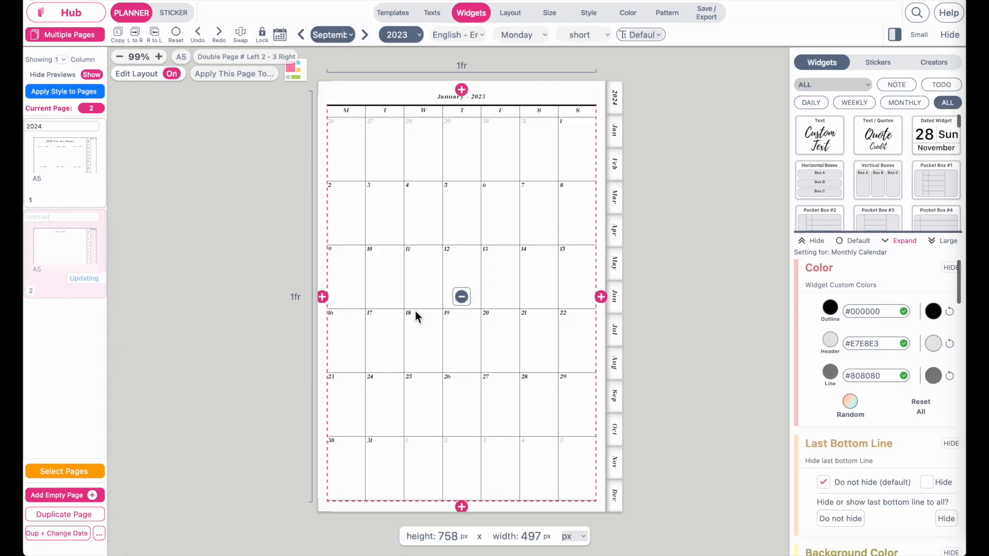
left_click(601, 298)
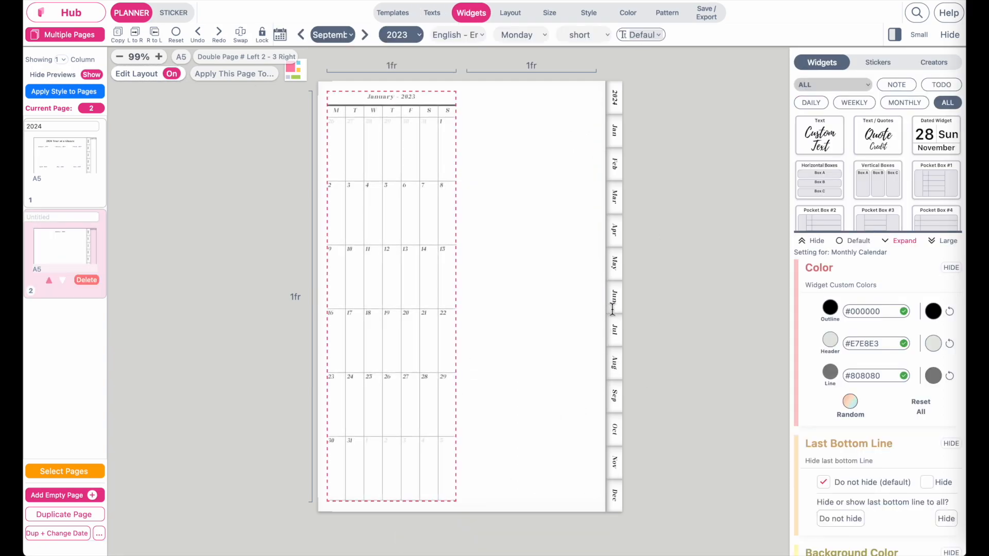
left_click(551, 263)
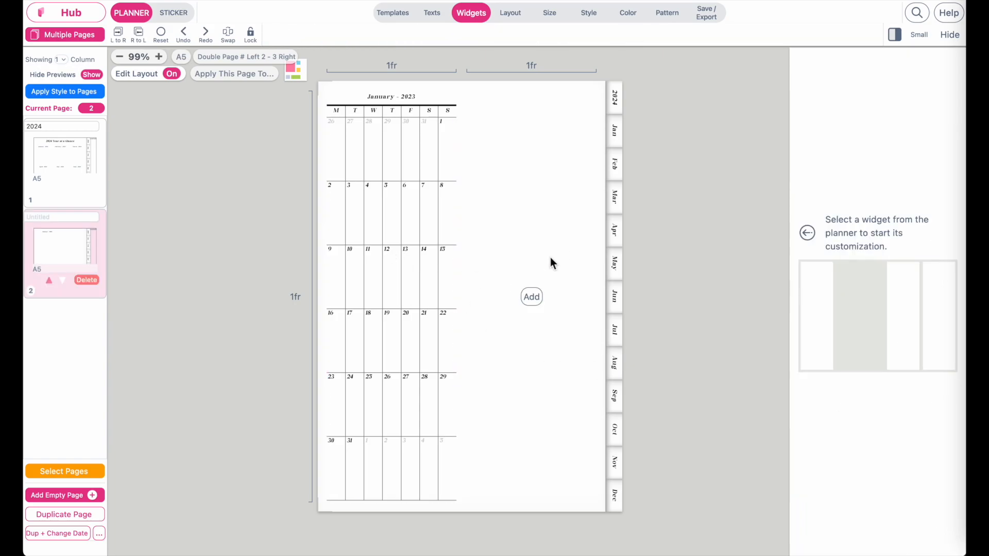
left_click(532, 297)
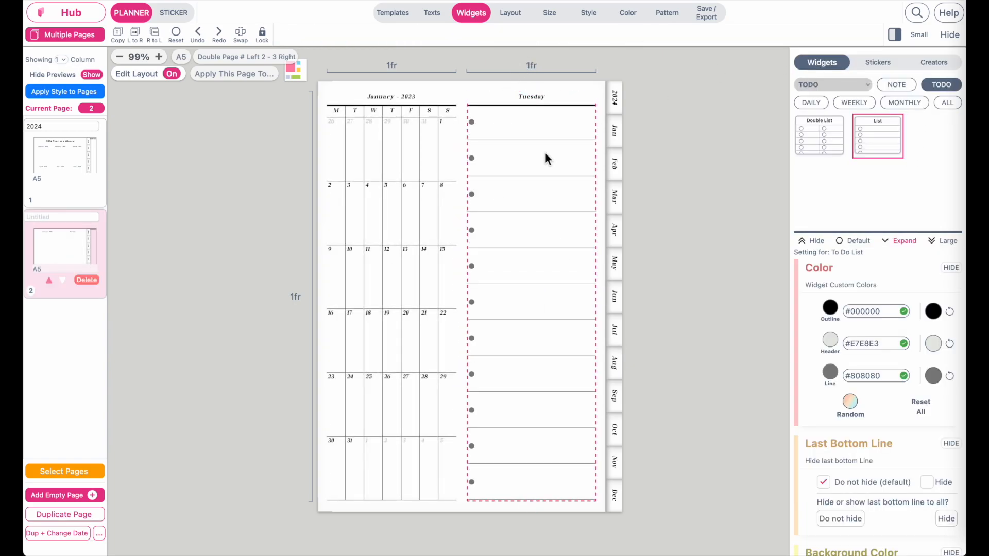
Increase the number of rows in the to-do list to 26
scroll(876, 413, "down", 10)
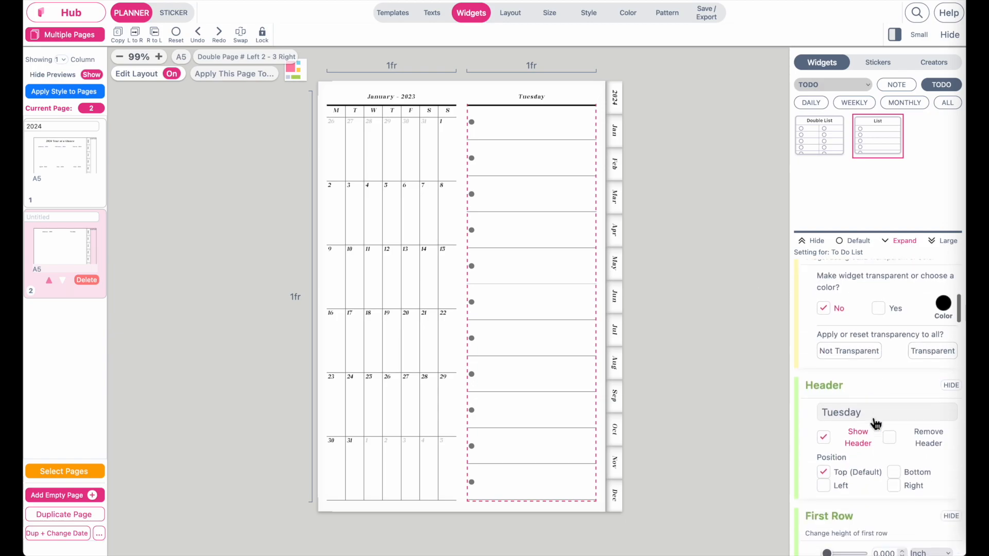
left_click(827, 316)
left_click(827, 316)
left_click(827, 317)
left_click(827, 316)
left_click(827, 316)
left_click(827, 316)
left_click(827, 316)
left_click(827, 317)
left_click(827, 316)
left_click(827, 317)
left_click(827, 317)
left_click(827, 316)
left_click(826, 317)
left_click(827, 316)
left_click(827, 317)
Change the to-do list checkboxes to hollow circles and set the checkbox color to black (#000000) for this widget and all widgets
scroll(834, 321, "down", 1)
scroll(834, 323, "down", 5)
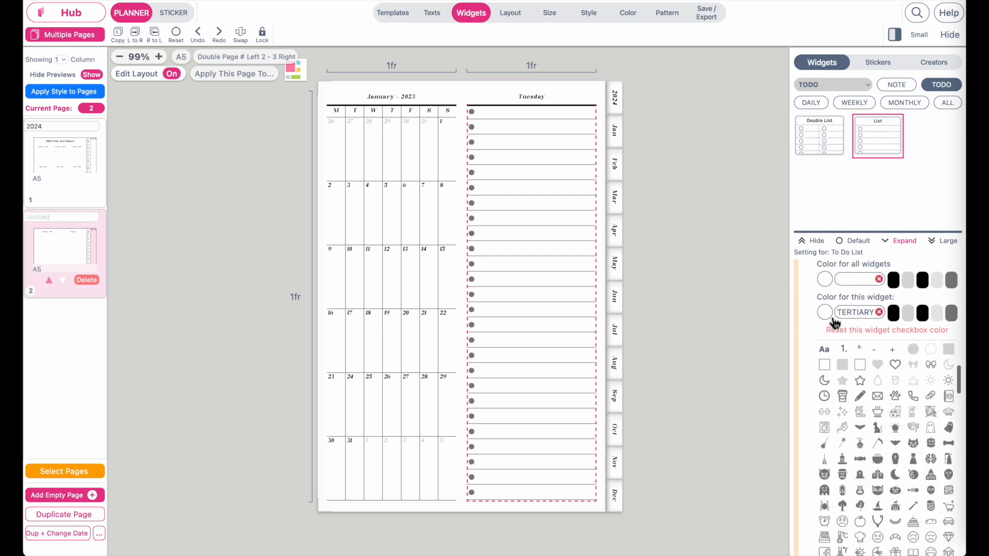
left_click(938, 353)
left_click(897, 312)
left_click(897, 282)
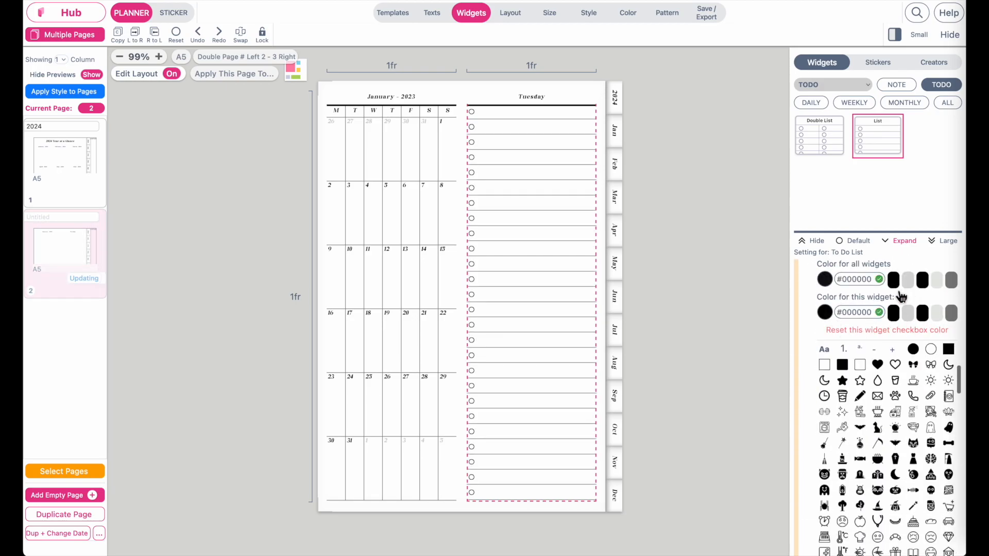
Change the to-do list's header text to "To do this month"
scroll(910, 352, "down", 5)
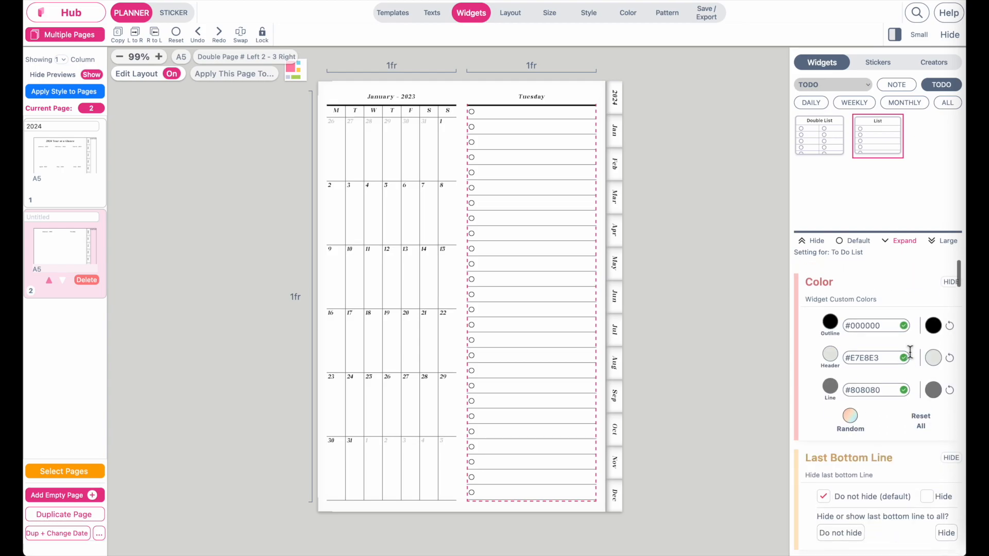
scroll(910, 352, "down", 2)
left_click(875, 407)
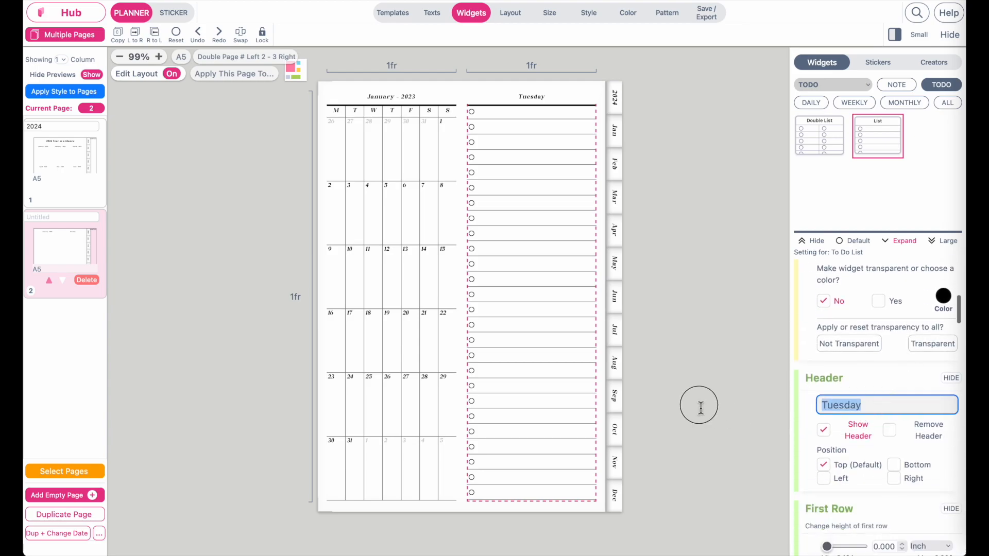
left_click_drag(831, 407, 849, 406)
key("BackSpace")
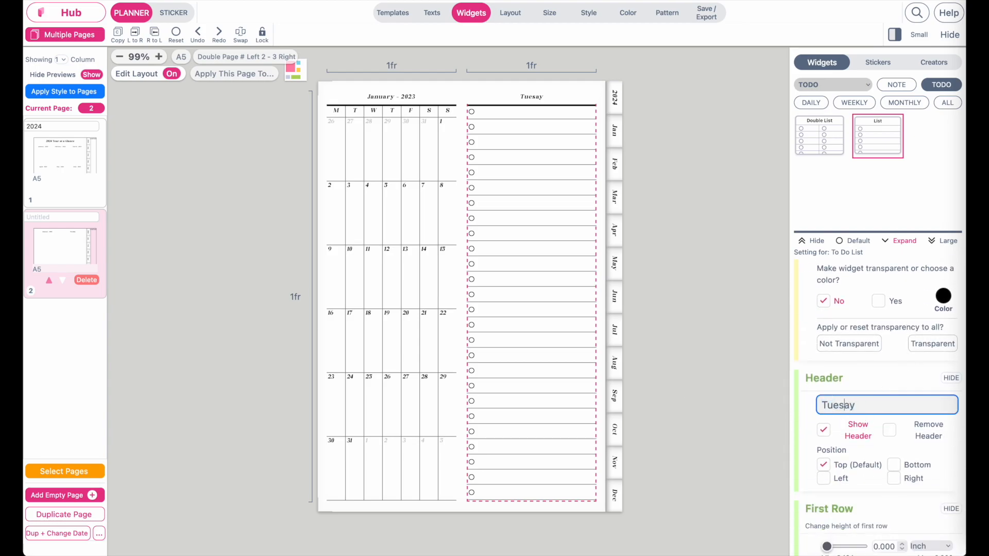
left_click(875, 412)
double_click(876, 412)
type("To ")
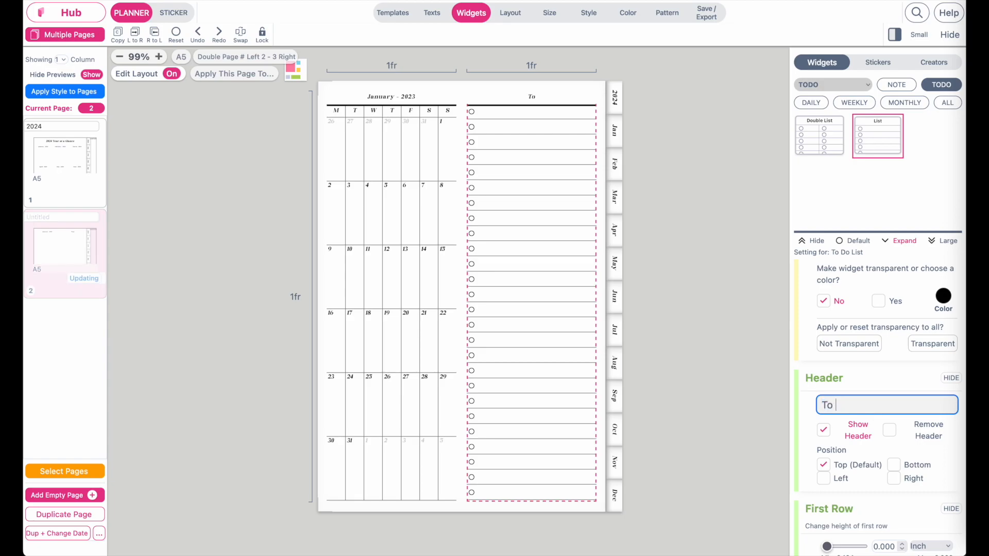
type("do this month")
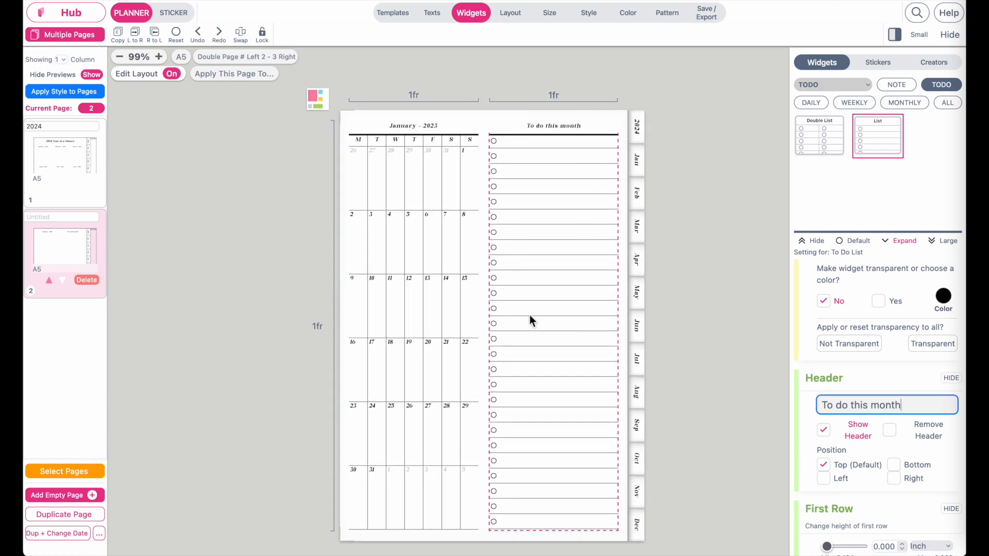
Narrow the to-do list column to a width of 0.6 fraction
left_click(579, 98)
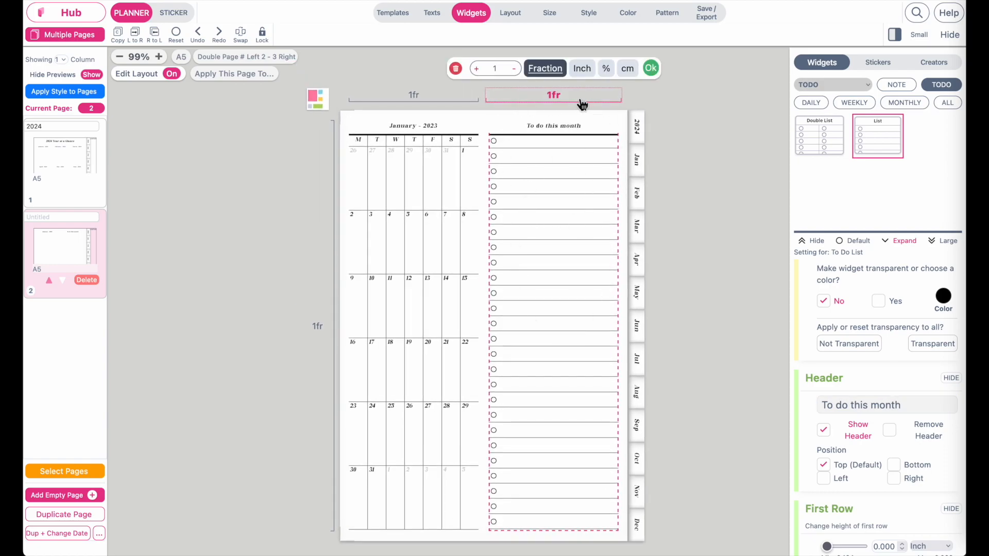
left_click(651, 68)
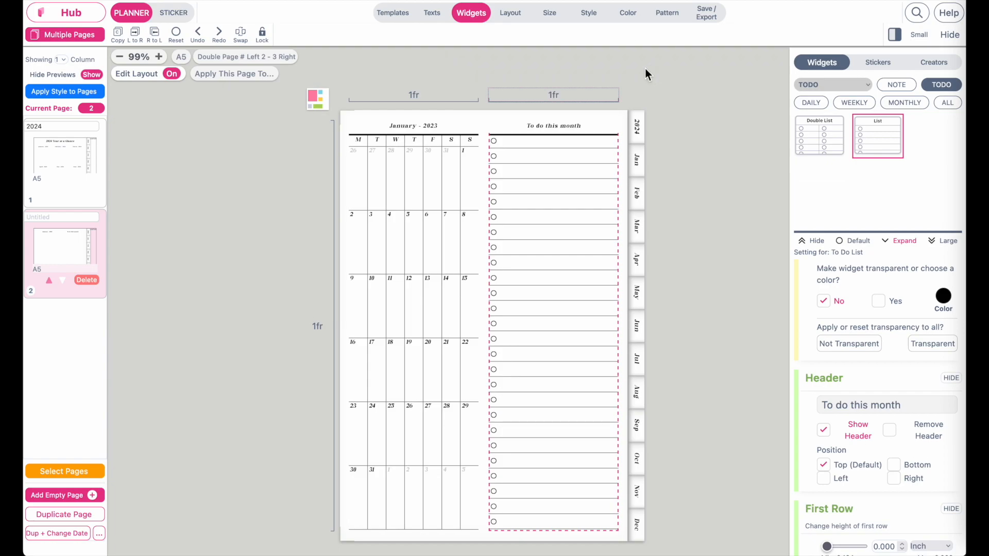
scroll(618, 77, "up", 5)
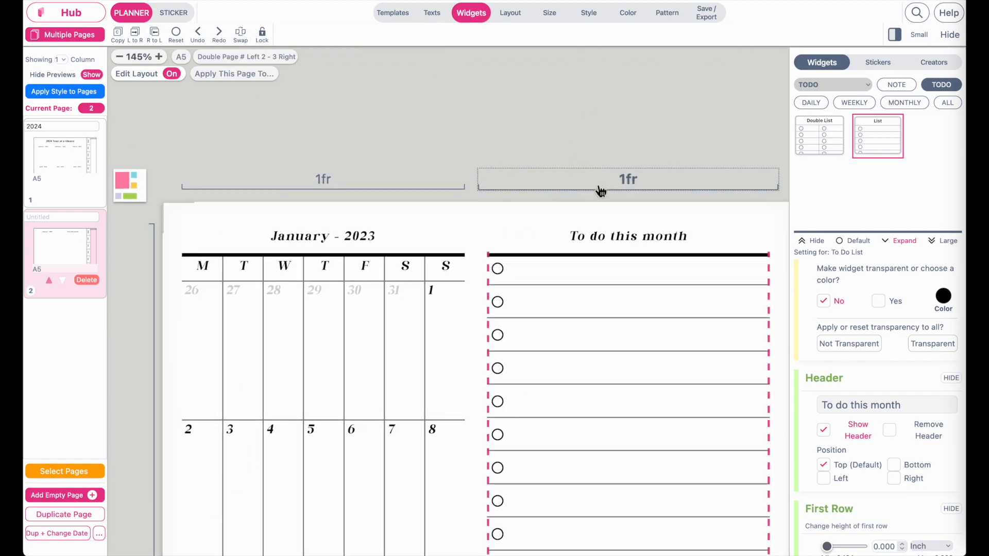
left_click(632, 185)
left_click(420, 141)
left_click(420, 140)
left_click(424, 142)
left_click(424, 141)
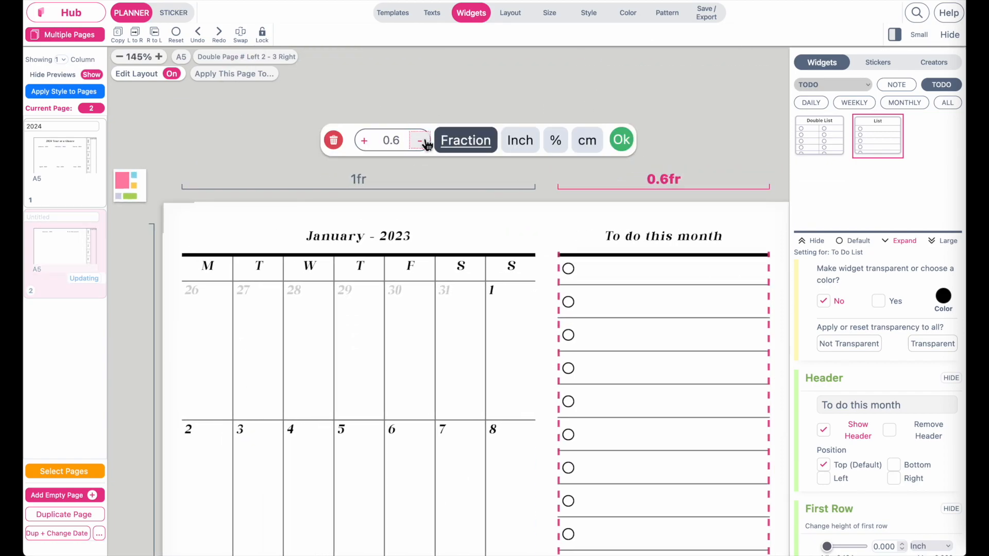
left_click(630, 137)
scroll(564, 189, "down", 5)
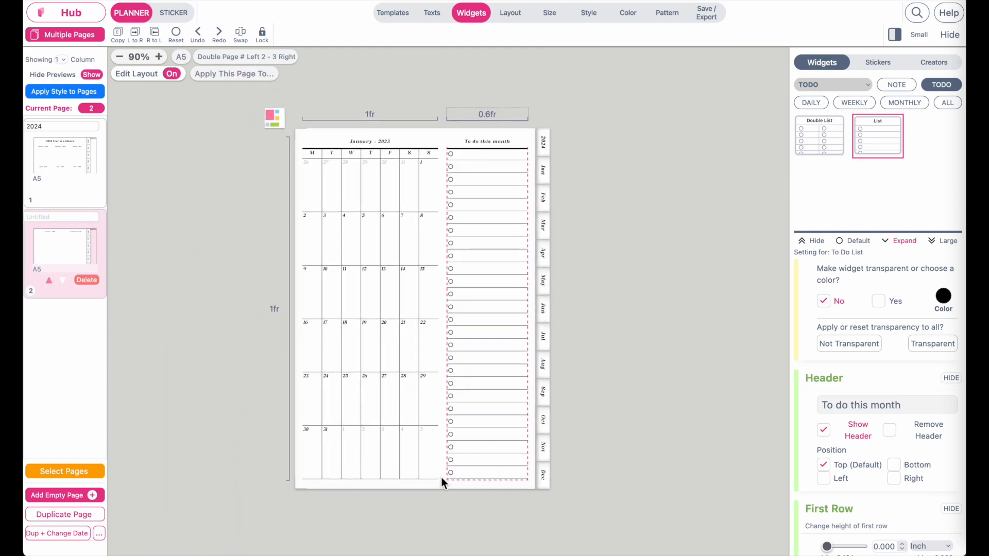
Add a new row below the calendar and to-do list, insert a widget in it and extend it across both columns
left_click(502, 424)
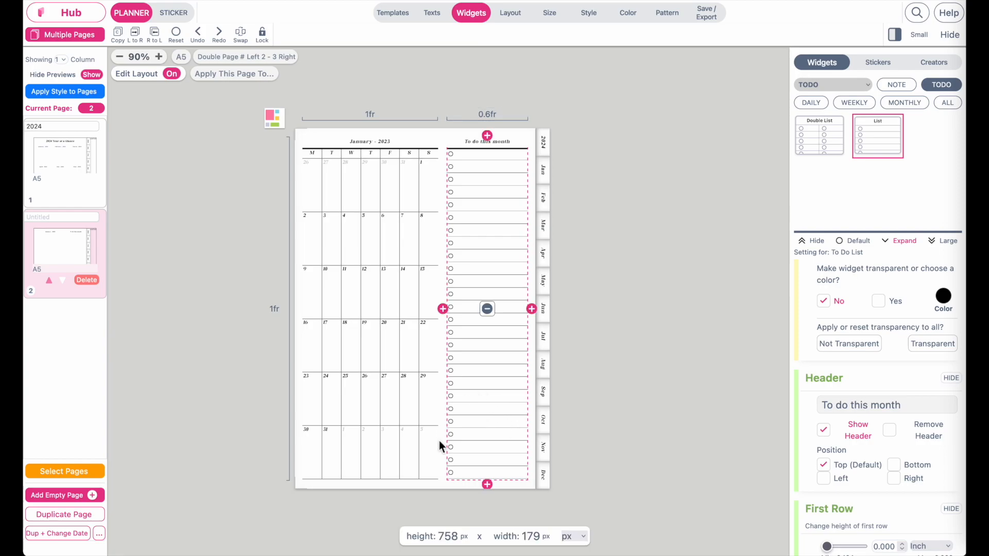
left_click(488, 485)
left_click(380, 404)
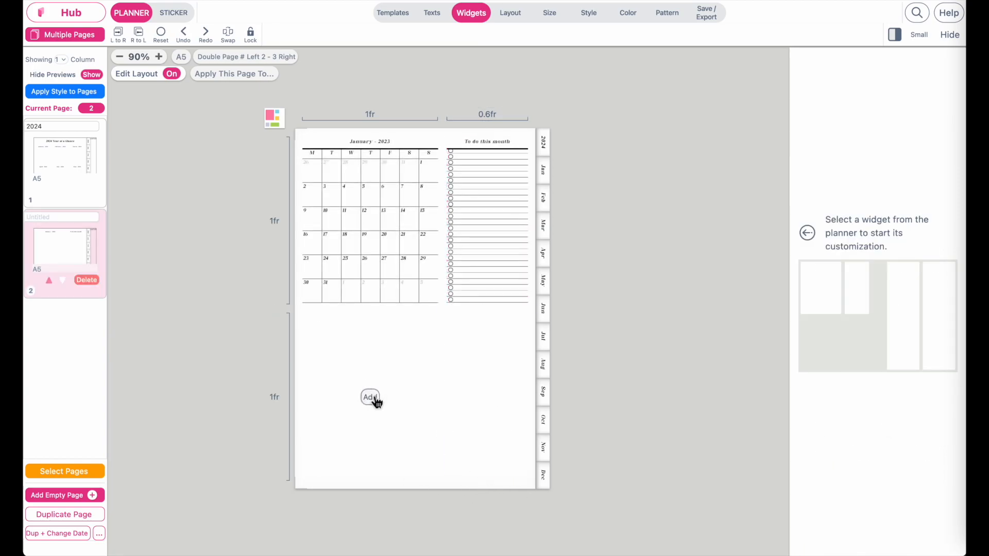
left_click(374, 399)
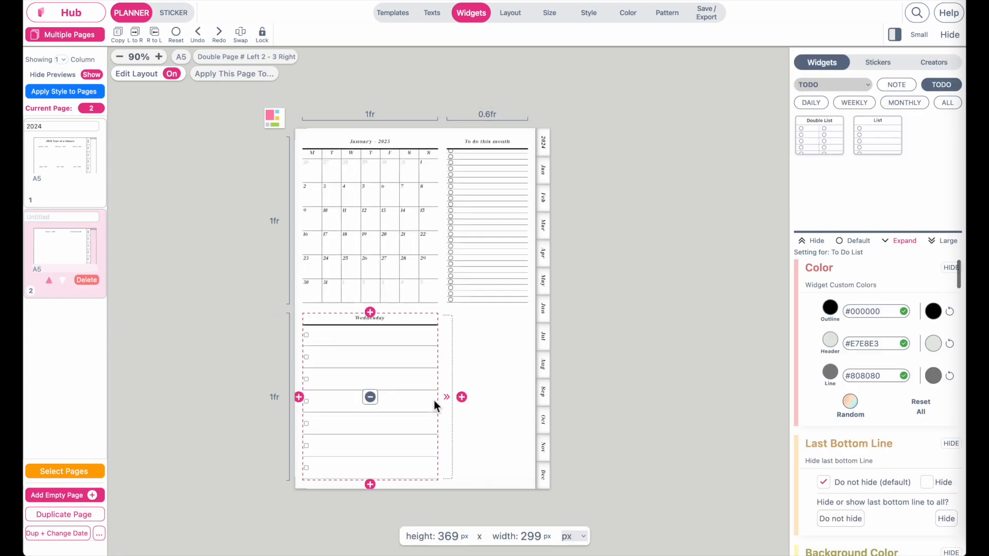
left_click(453, 436)
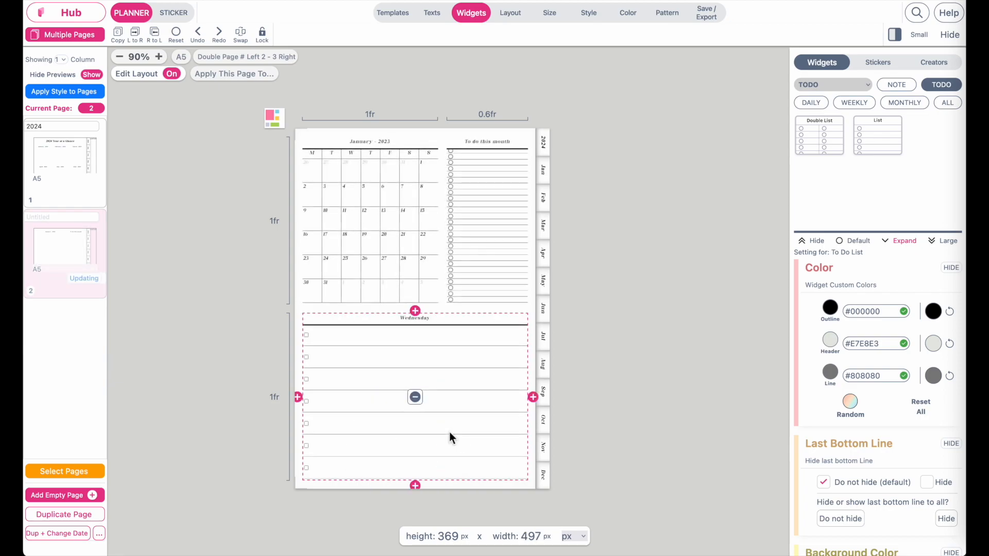
Change the lower widget to the Grid note and remove its "Wednesday" header
left_click(893, 86)
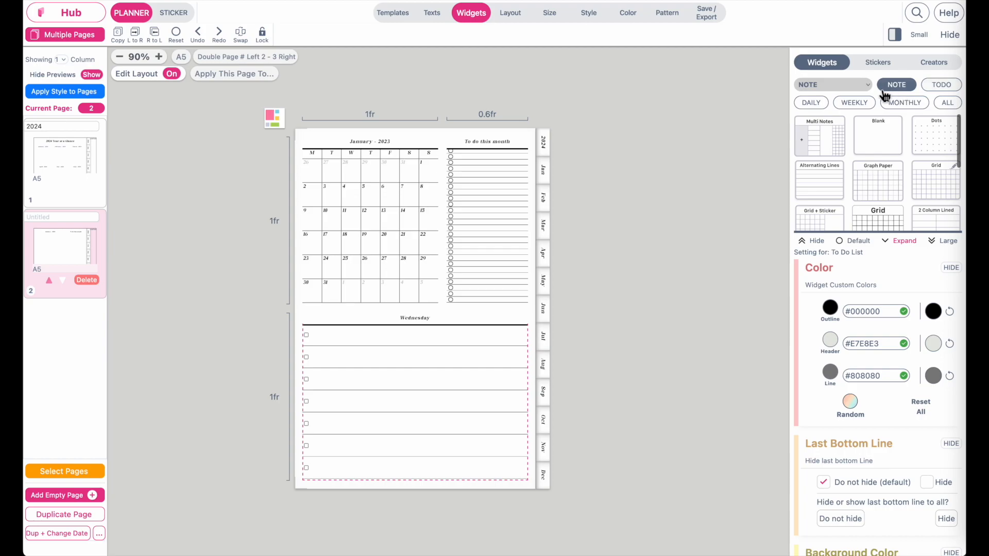
left_click(930, 193)
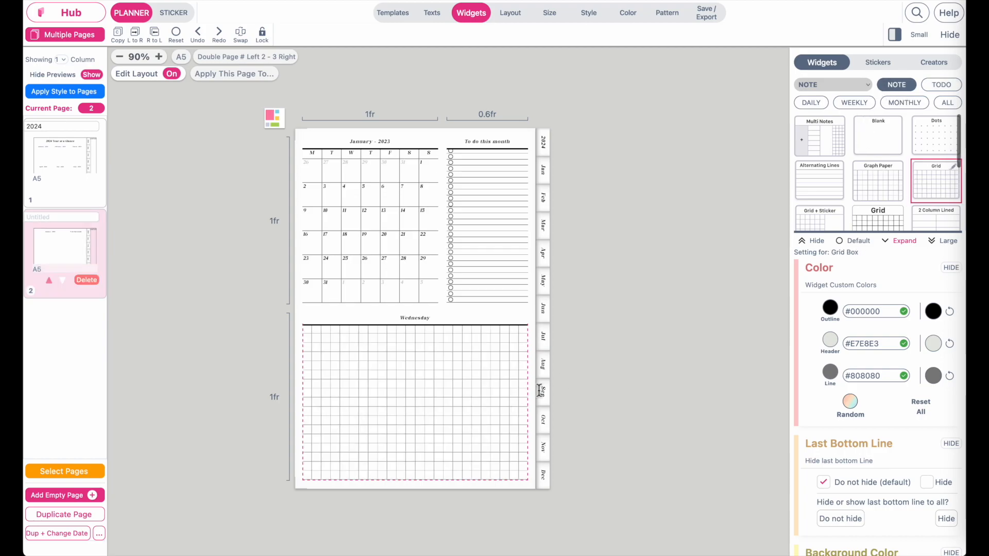
scroll(539, 390, "up", 5)
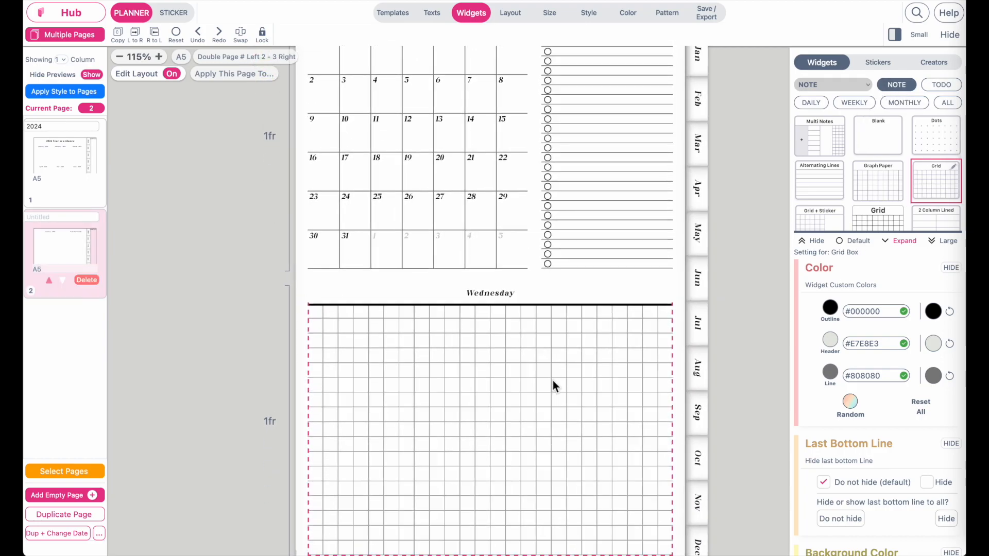
scroll(552, 381, "down", 3)
scroll(868, 413, "down", 6)
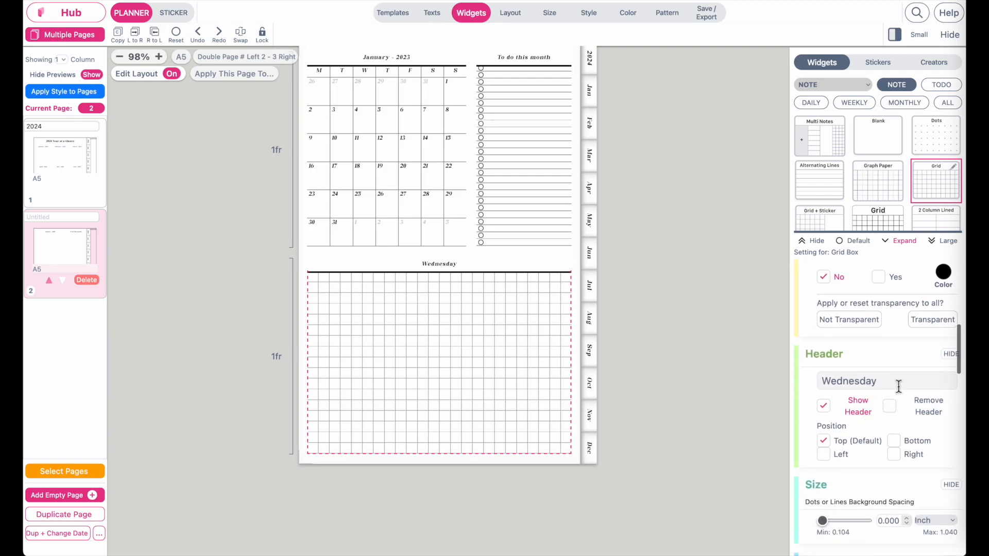
left_click_drag(901, 382, 821, 381)
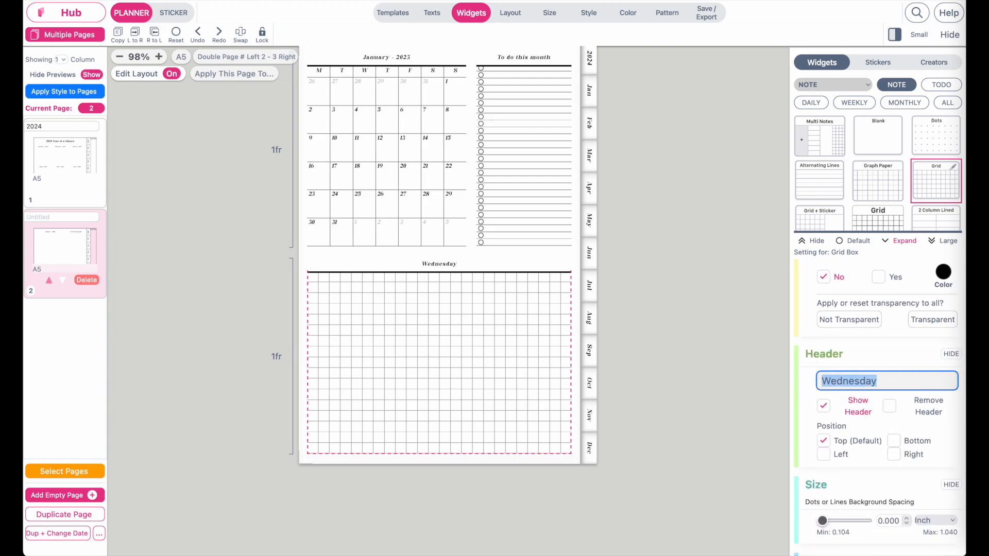
key("BackSpace")
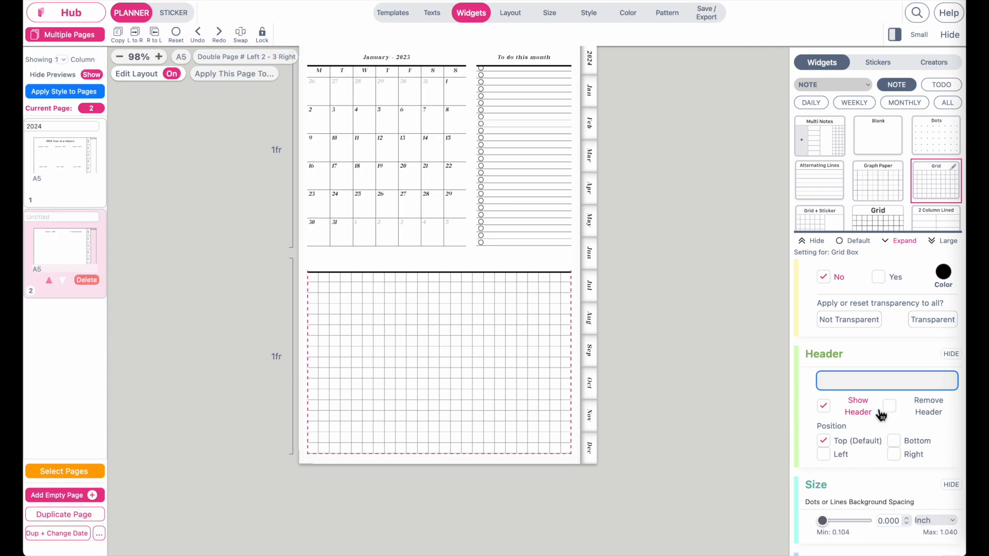
left_click(894, 410)
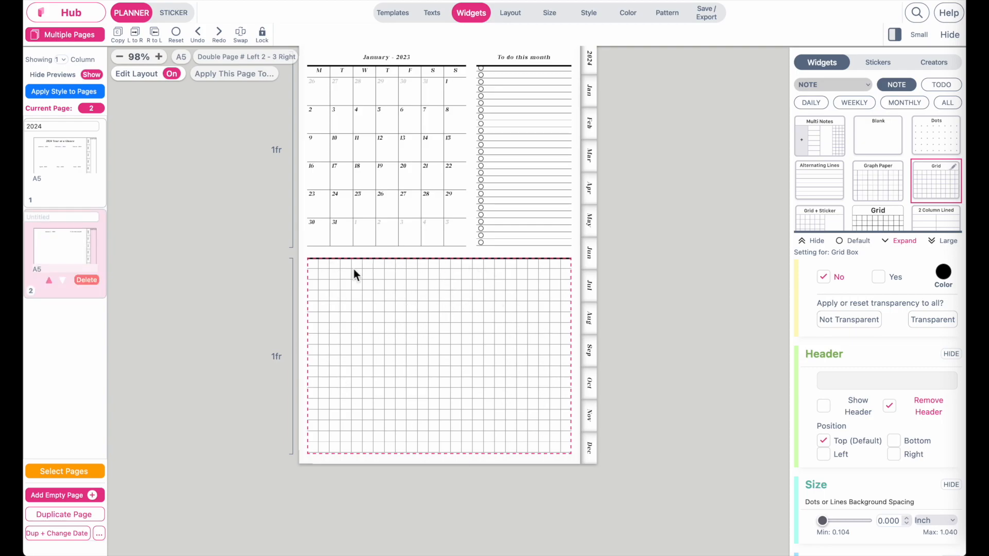
Reduce the height of the grid note row to 0.3 fraction
left_click(303, 402)
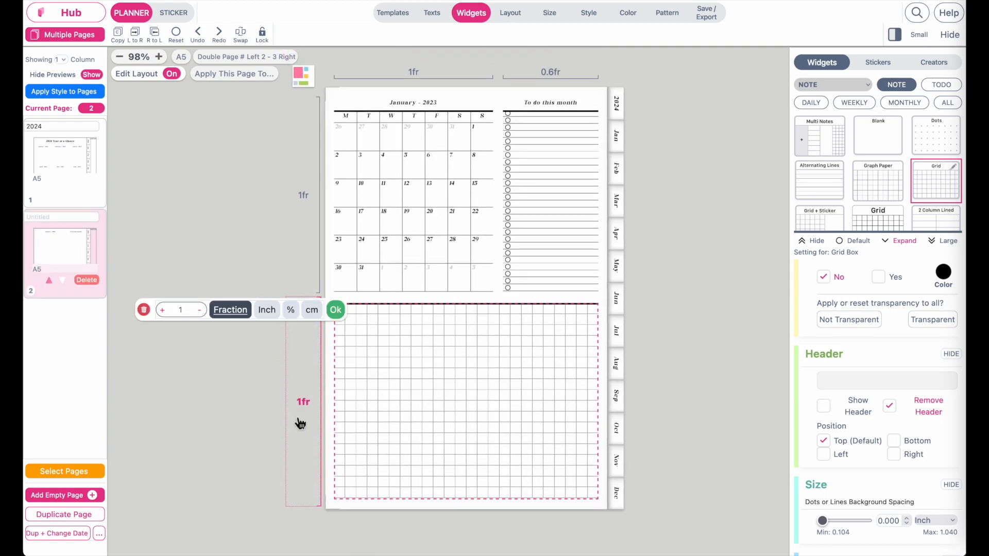
left_click(203, 314)
left_click(203, 313)
left_click(203, 313)
left_click(203, 313)
left_click(202, 313)
left_click(203, 313)
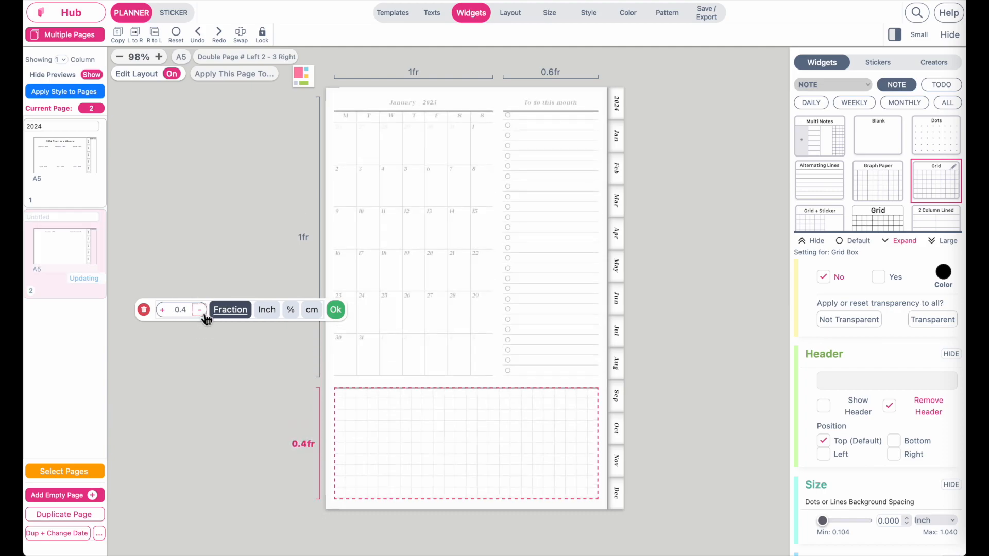
left_click(202, 313)
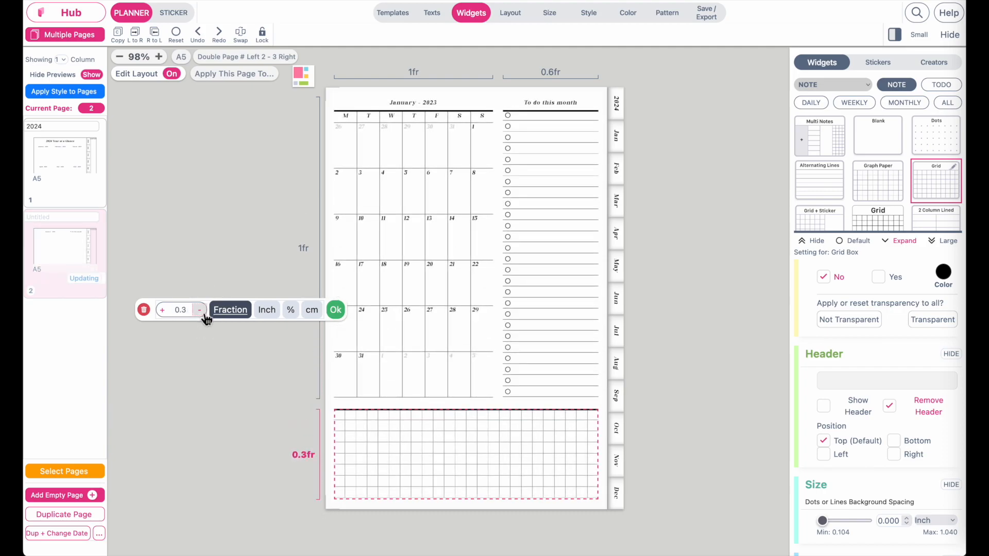
left_click(203, 313)
left_click(164, 310)
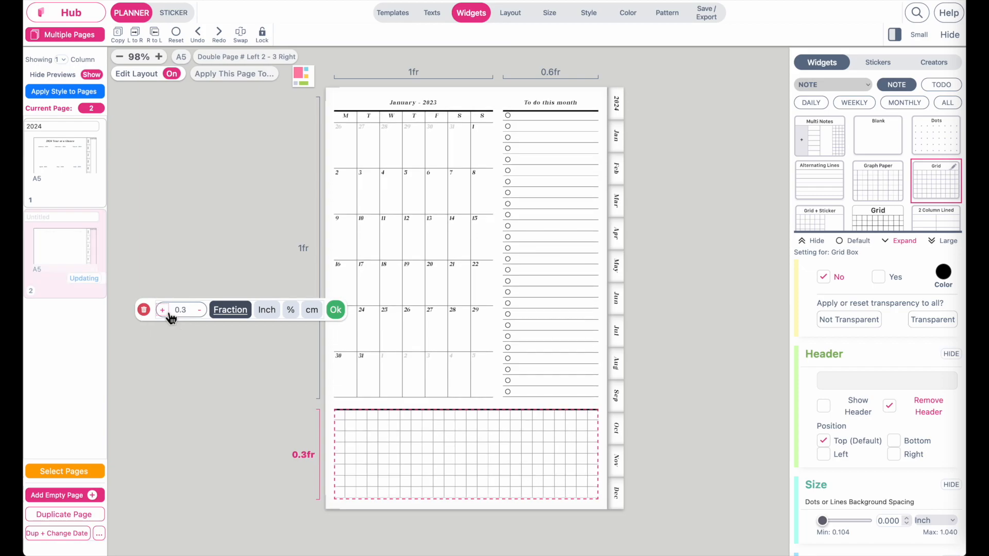
left_click(336, 311)
left_click(216, 325)
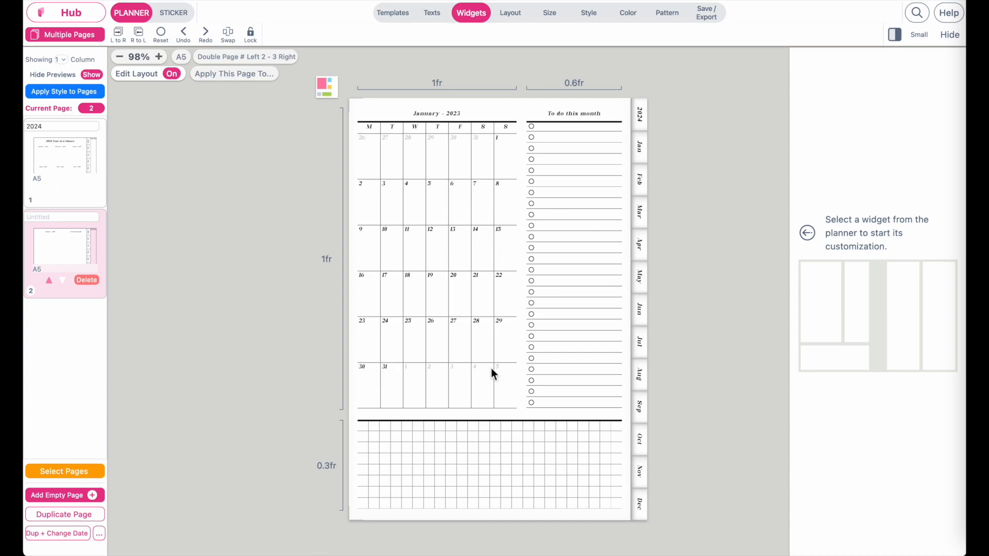
Set the monthly calendar's date to January 2024
left_click(447, 226)
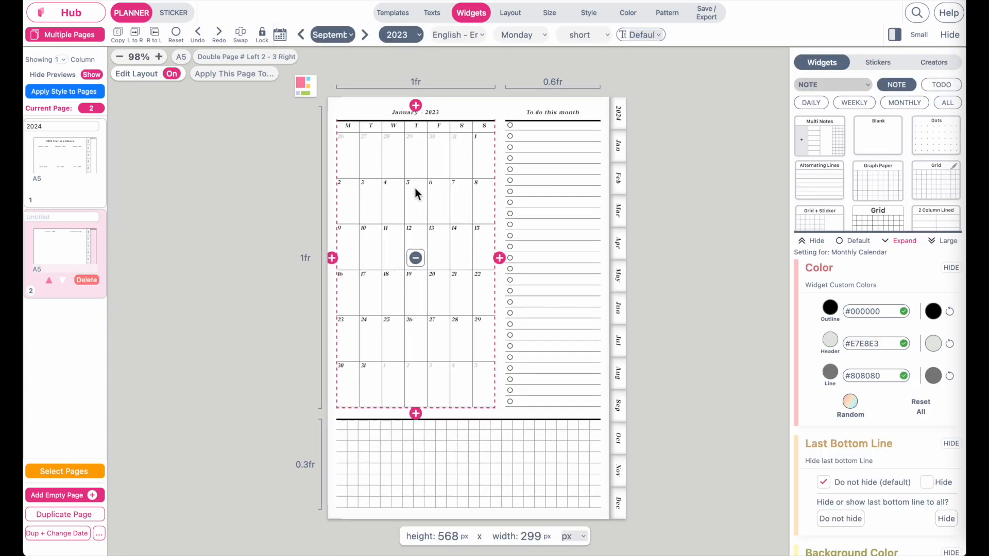
left_click(326, 37)
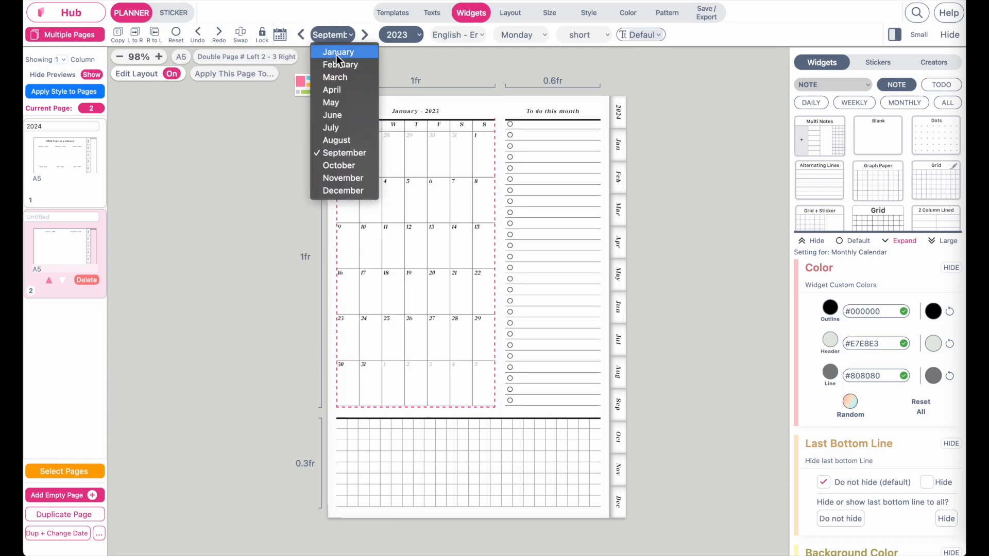
left_click(336, 53)
left_click(400, 33)
scroll(398, 145, "down", 2)
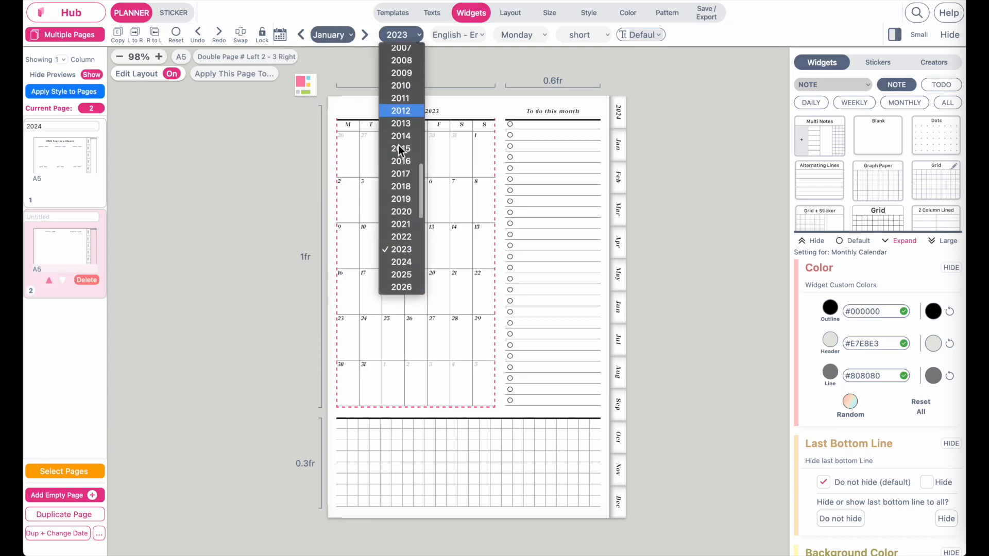
left_click(402, 261)
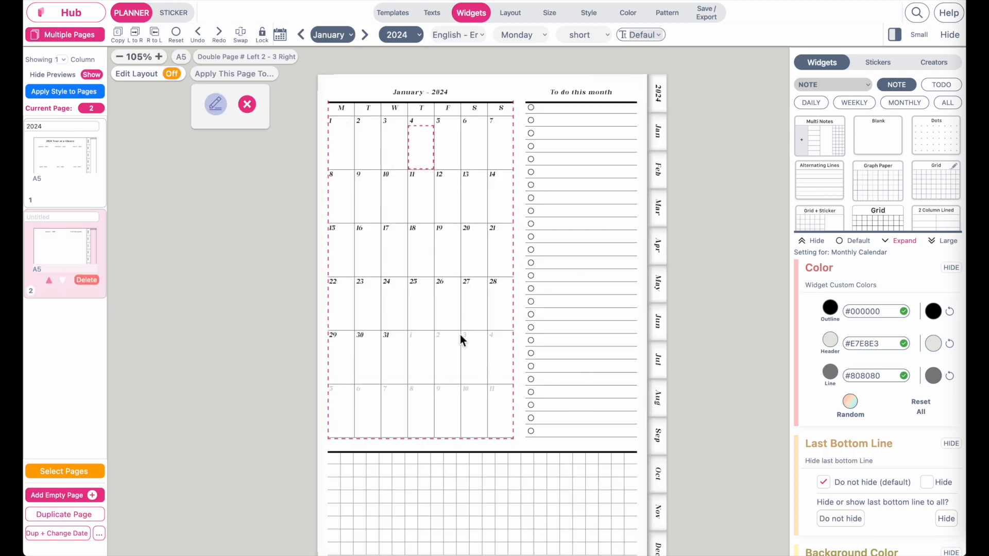
Show week numbers on the left side of the monthly calendar in the W1 format
scroll(862, 295, "down", 10)
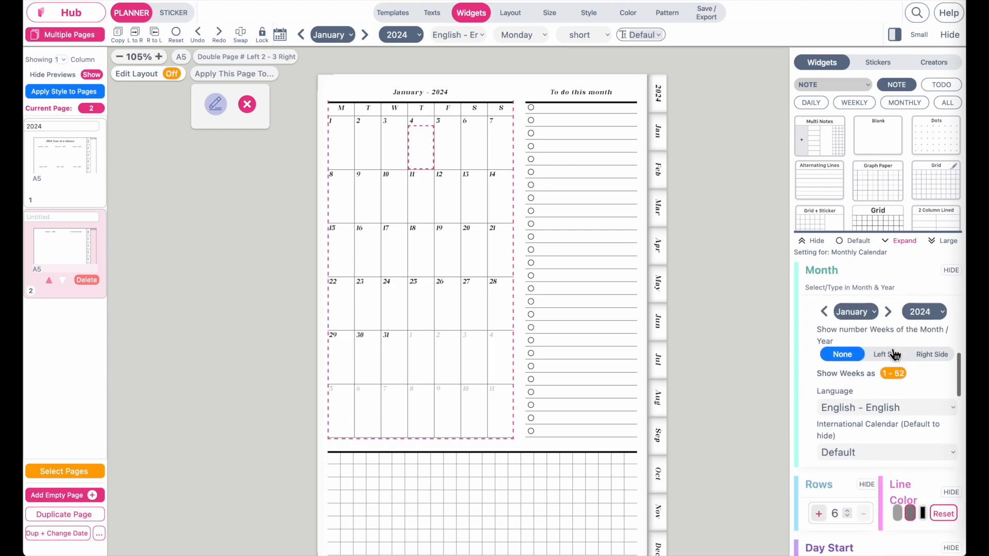
left_click(892, 360)
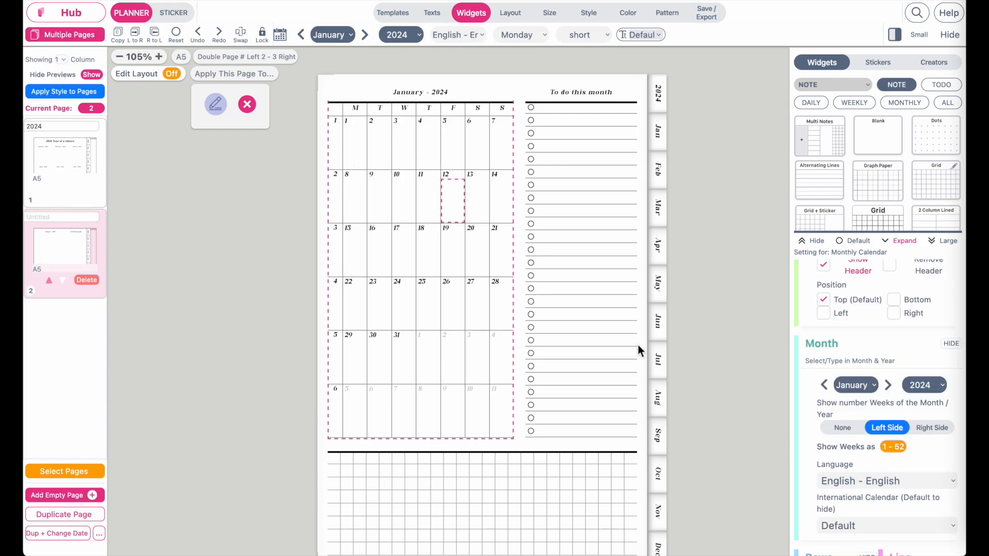
left_click(894, 447)
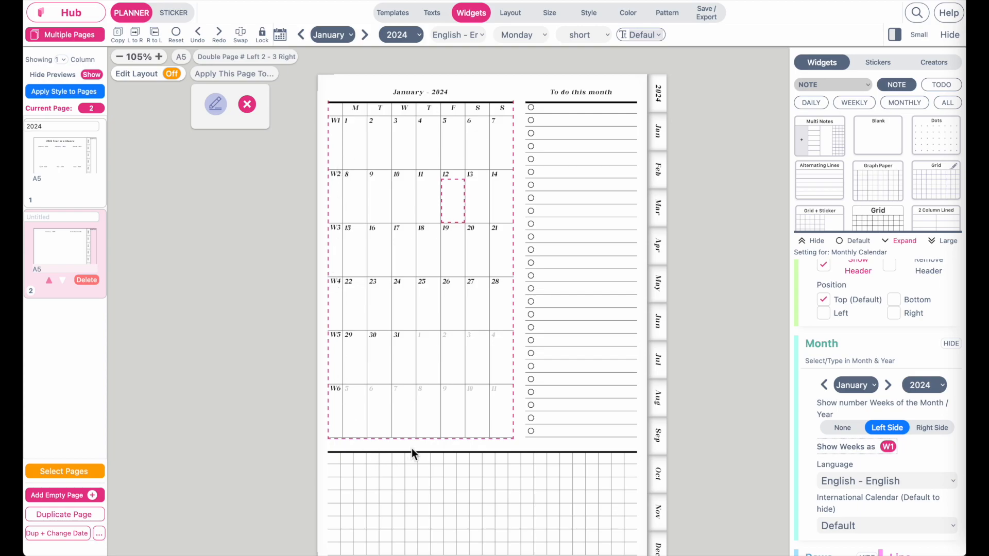
left_click(725, 190)
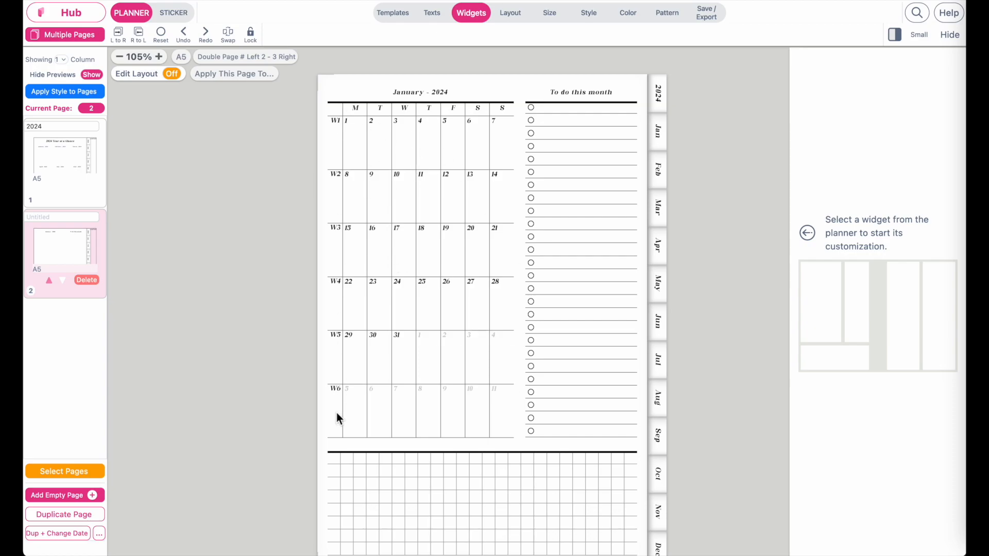
Examine the week labels and layout of the January 2024 calendar page up close
scroll(344, 197, "up", 5)
scroll(344, 197, "up", 3)
scroll(344, 197, "right", 2)
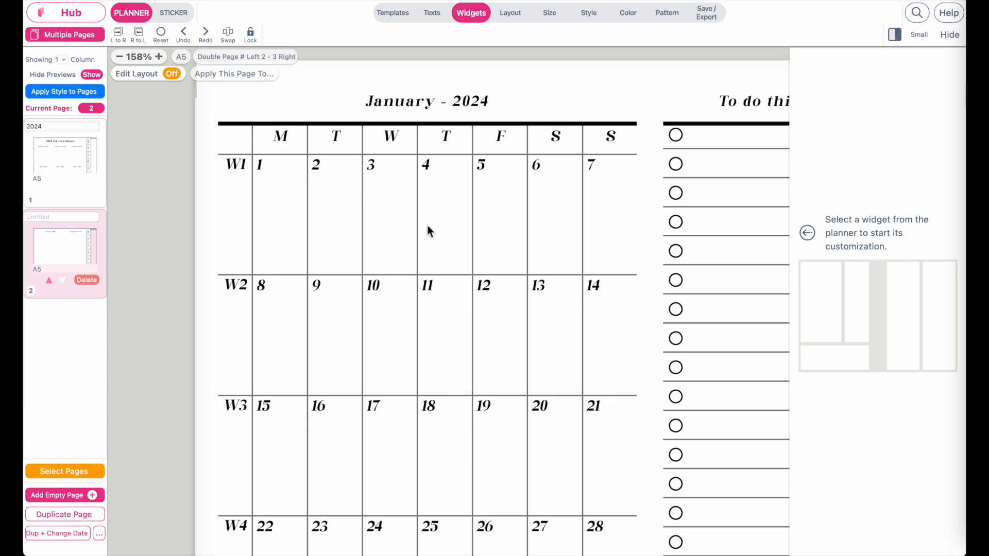
scroll(427, 225, "down", 4)
scroll(455, 319, "up", 1)
scroll(586, 257, "down", 3)
scroll(585, 257, "up", 2)
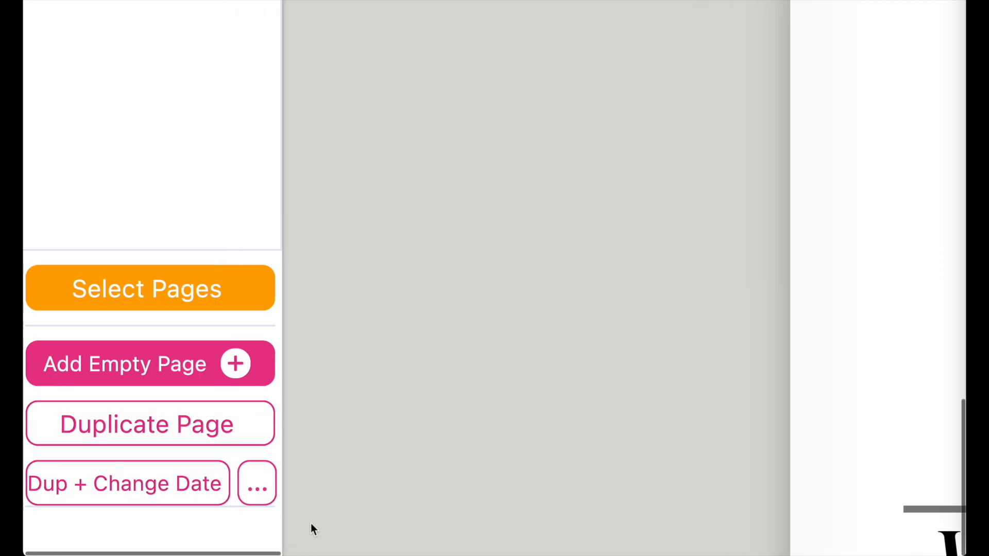
Open the repeat options for duplicating the January 2024 page with a changed date
left_click(259, 488)
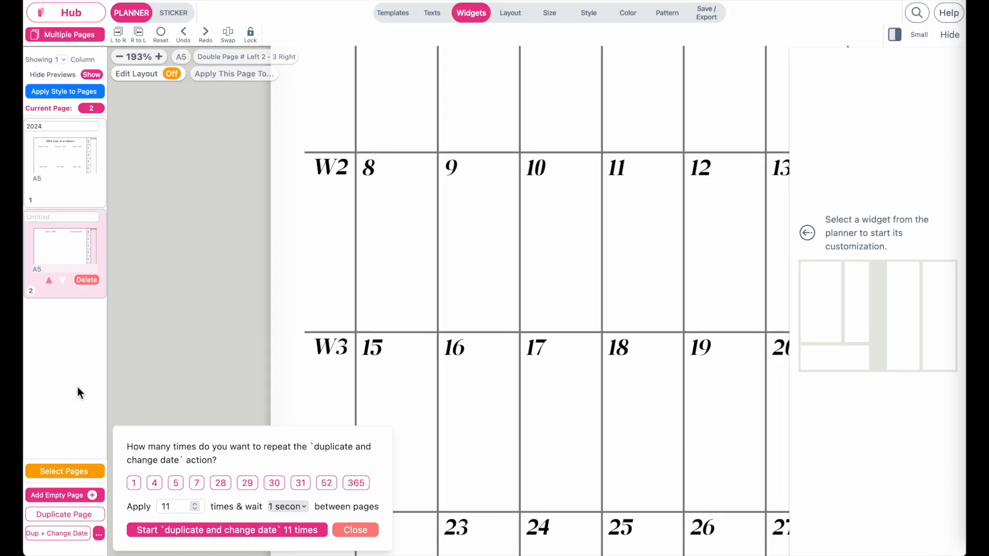
scroll(554, 217, "down", 5)
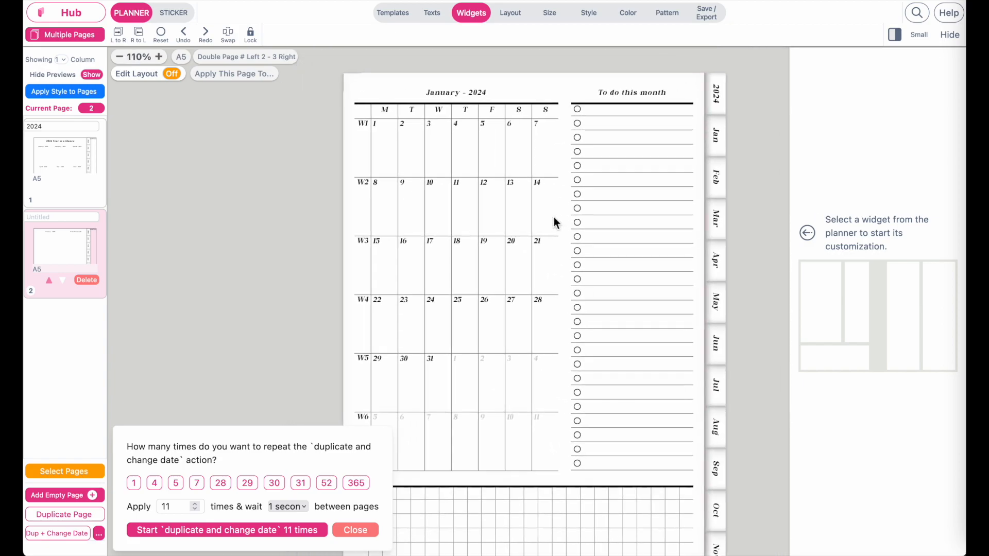
left_click(154, 482)
left_click(175, 482)
left_click(196, 483)
left_click(221, 484)
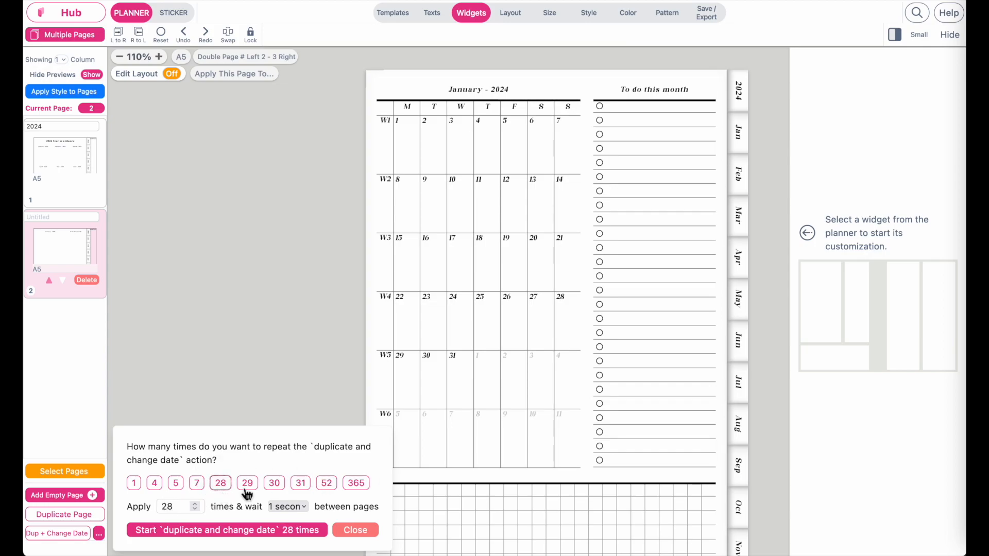
Duplicate the January 2024 page with changing dates 11 times, waiting 1 second between pages
left_click_drag(178, 507, 160, 507)
type("11")
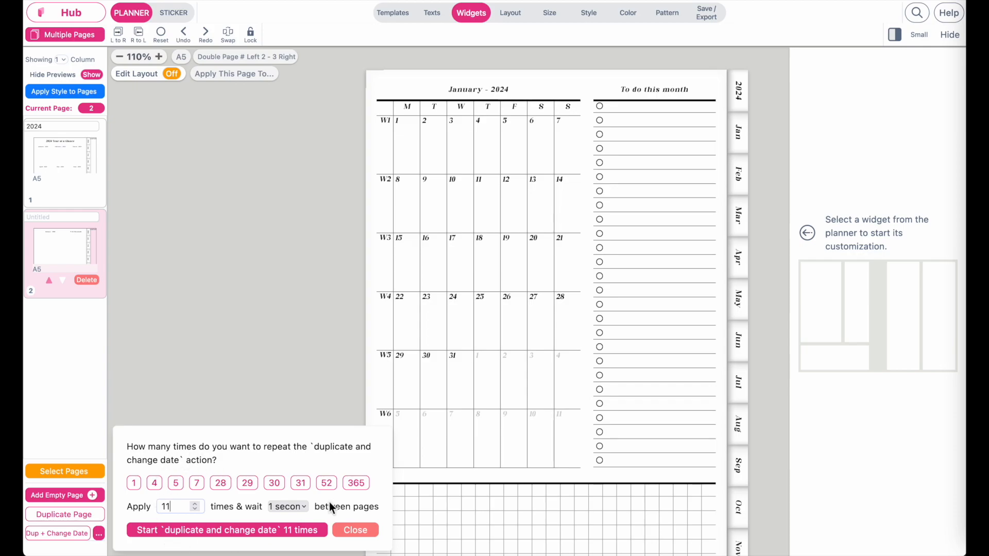
left_click(293, 507)
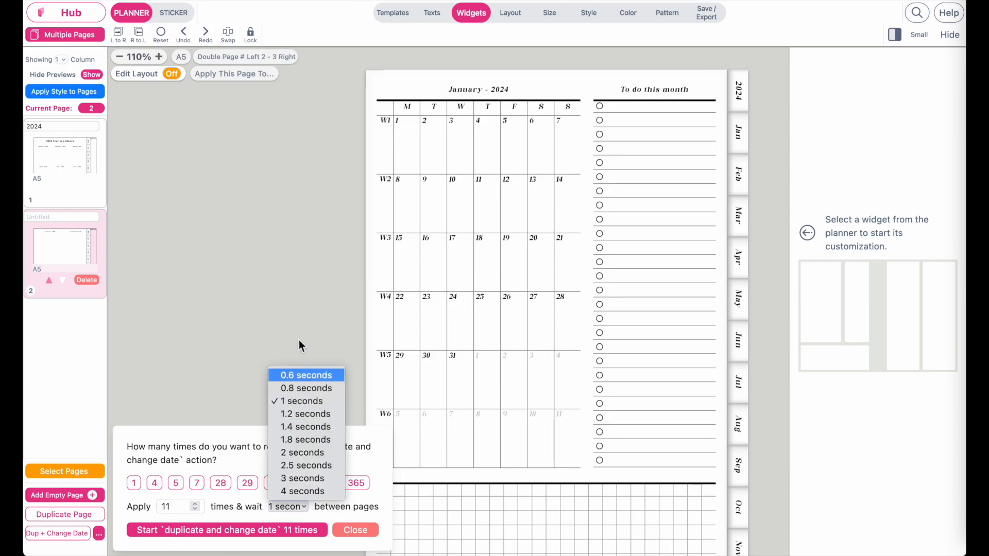
left_click(298, 402)
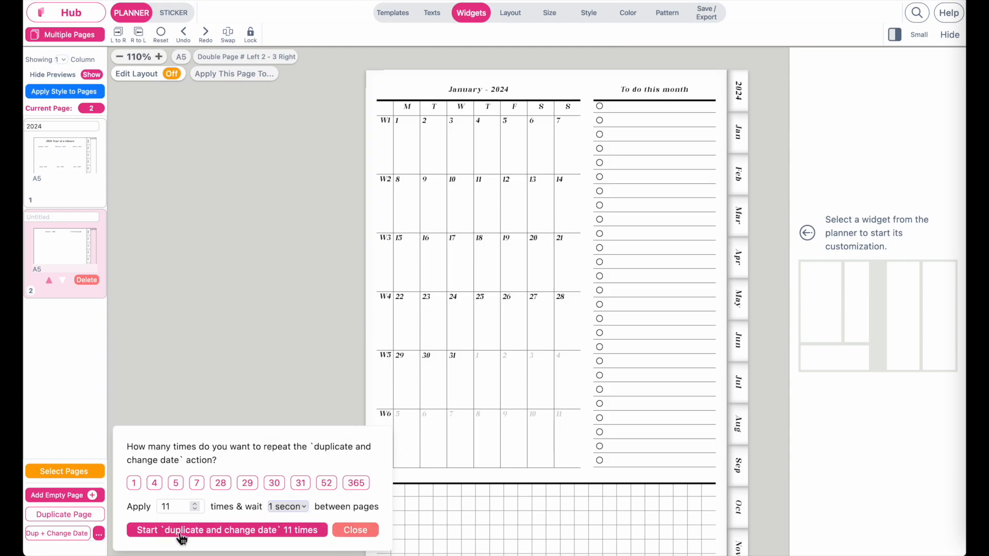
left_click(257, 536)
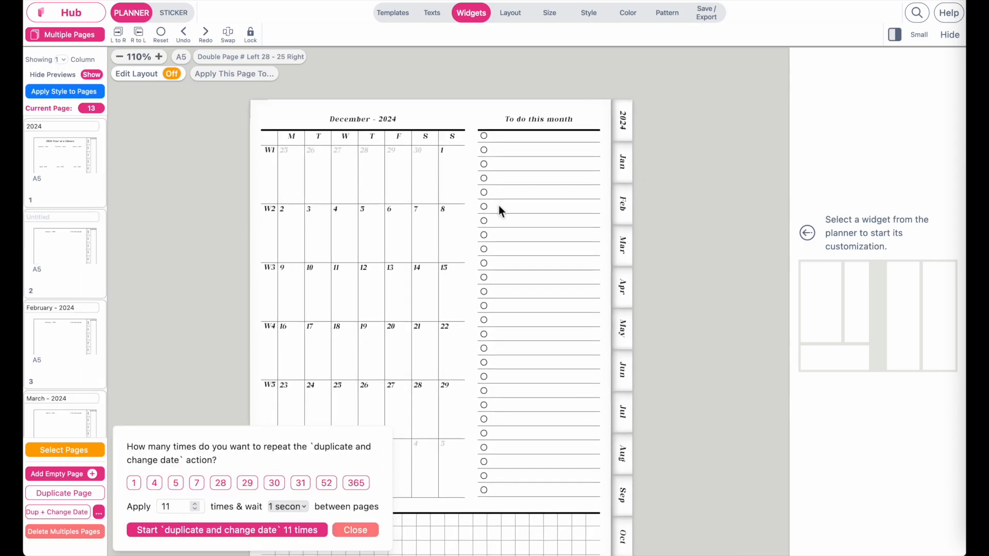
Review the duplicated monthly pages from December 2024 back to September 2024
scroll(66, 415, "down", 15)
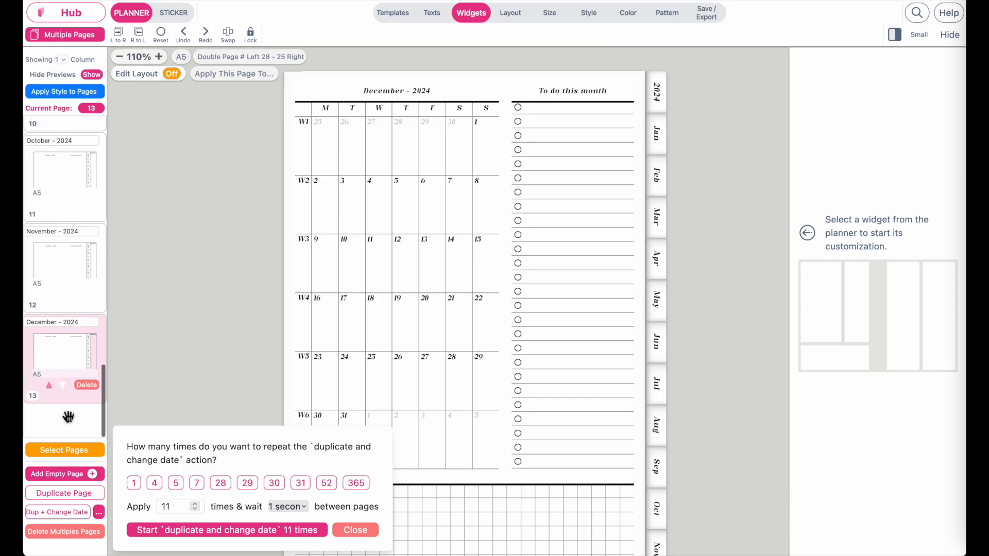
left_click(52, 328)
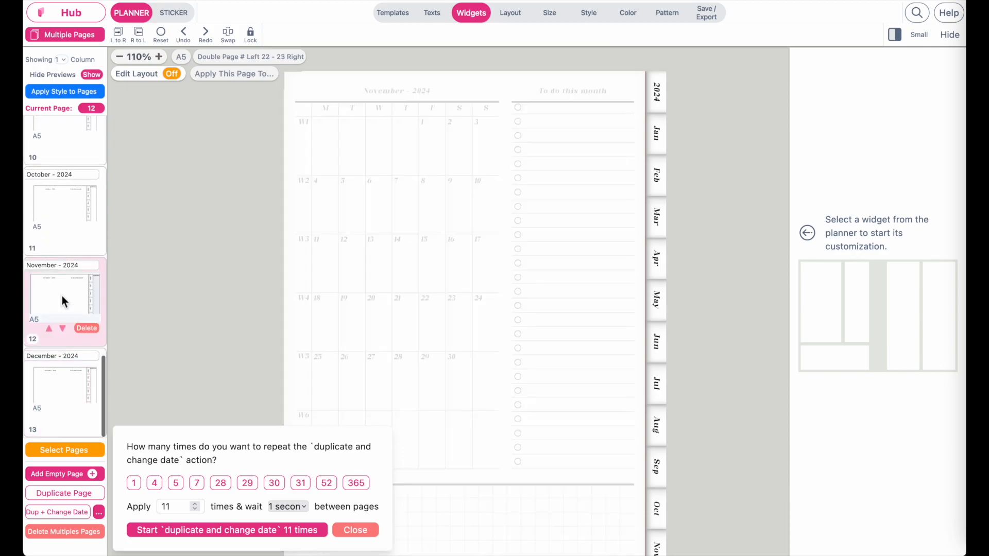
left_click(53, 203)
left_click(56, 205)
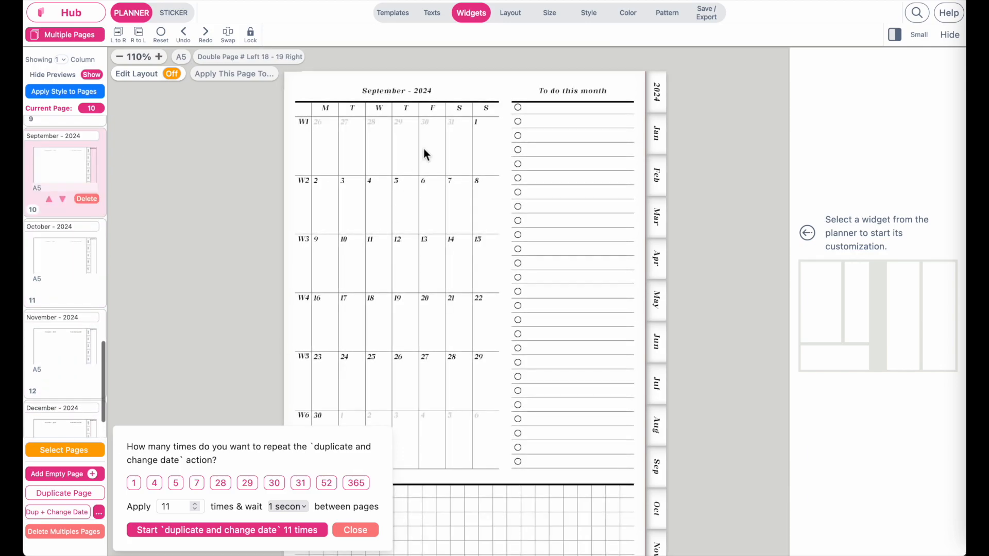
Check the digital planner's tab hyperlinks and follow the links to the April, February and August pages
left_click(515, 17)
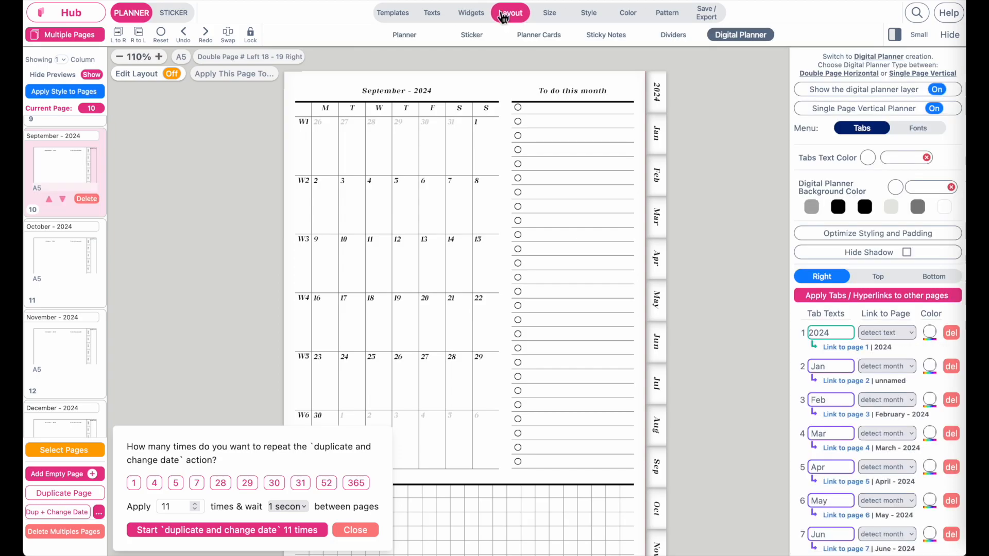
scroll(877, 431, "down", 4)
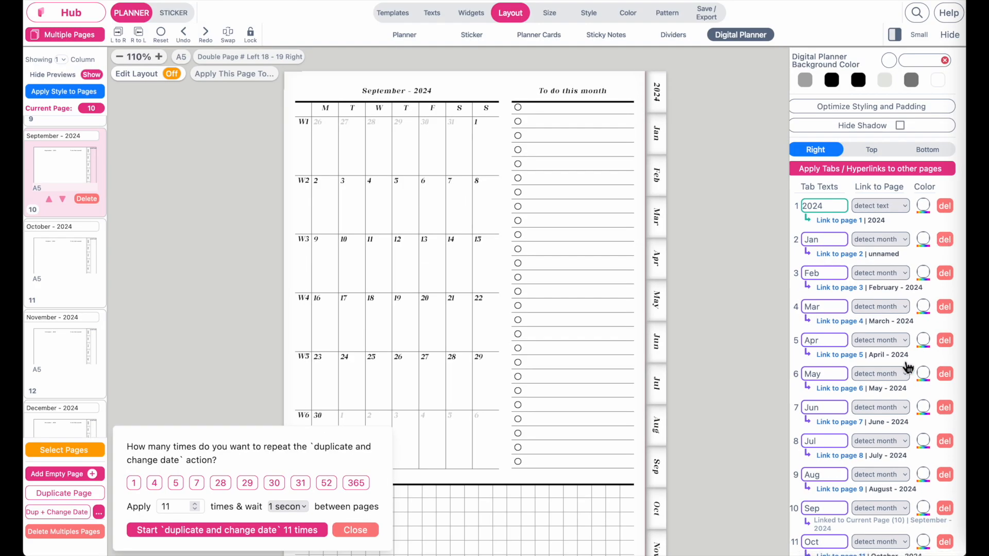
scroll(908, 368, "down", 4)
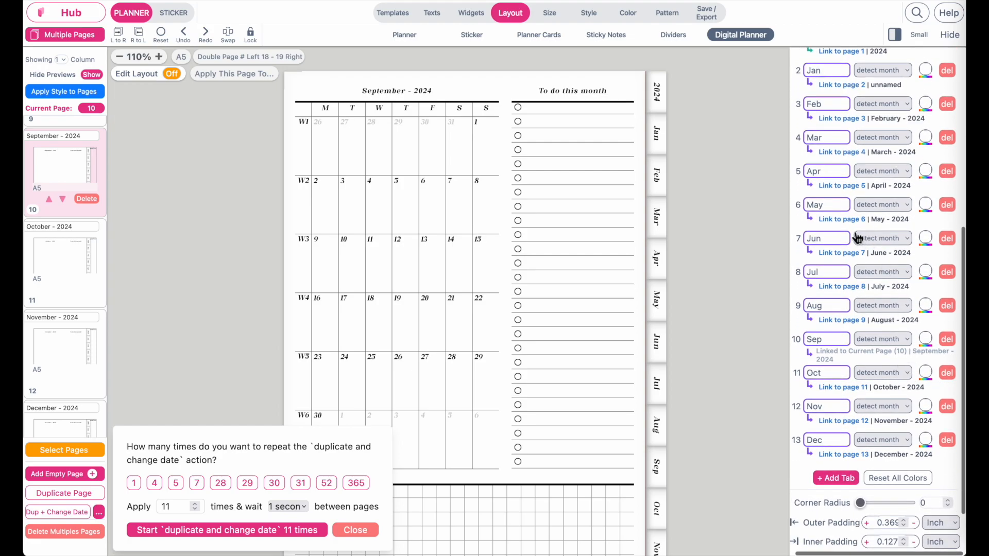
scroll(841, 273, "up", 3)
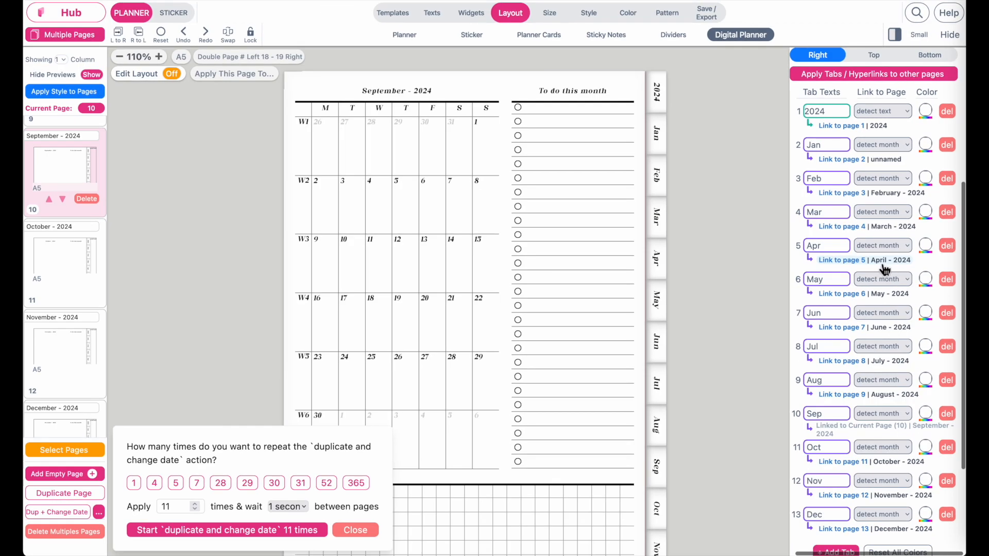
left_click(869, 261)
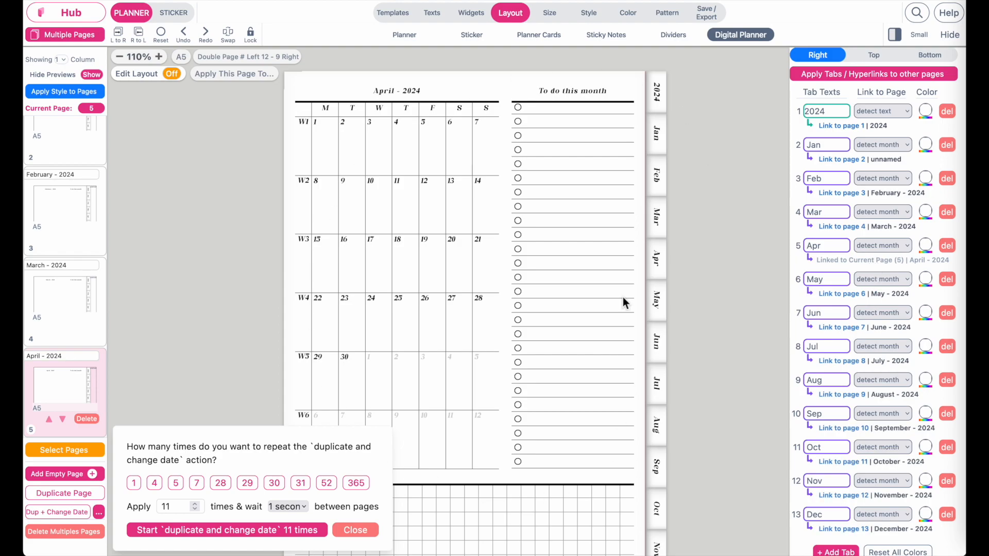
left_click(852, 194)
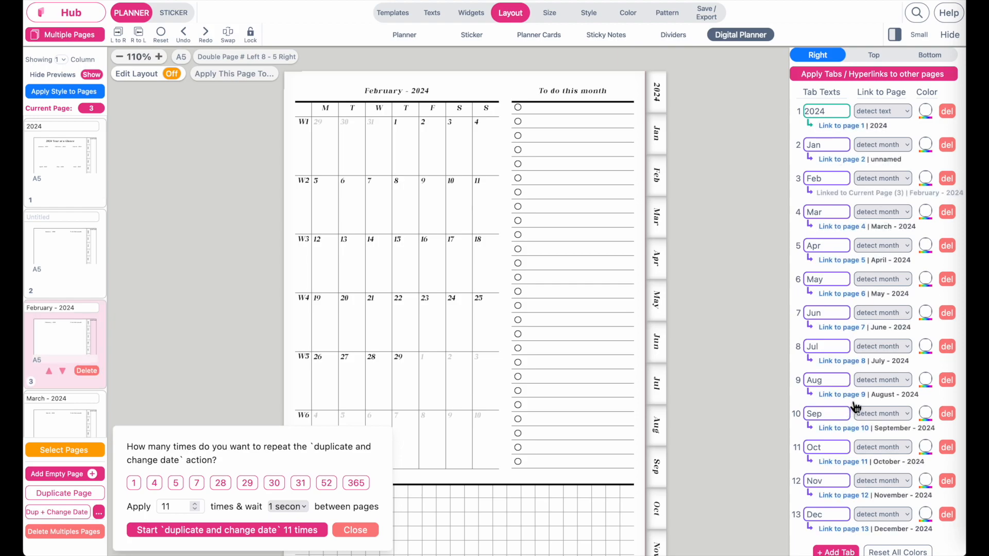
left_click(855, 396)
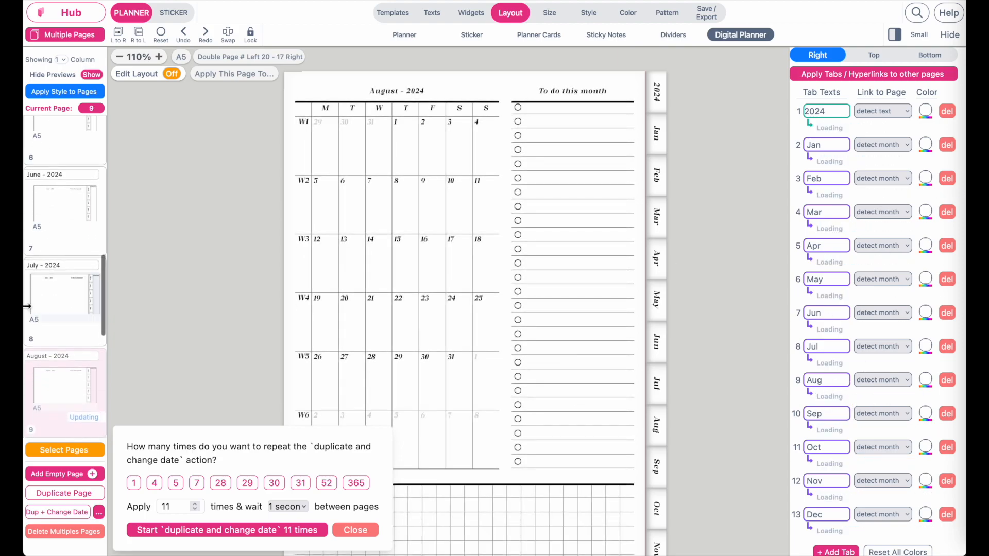
Close the repeat options and make a plain duplicate of the December 2024 page at the end of the planner
scroll(53, 350, "down", 7)
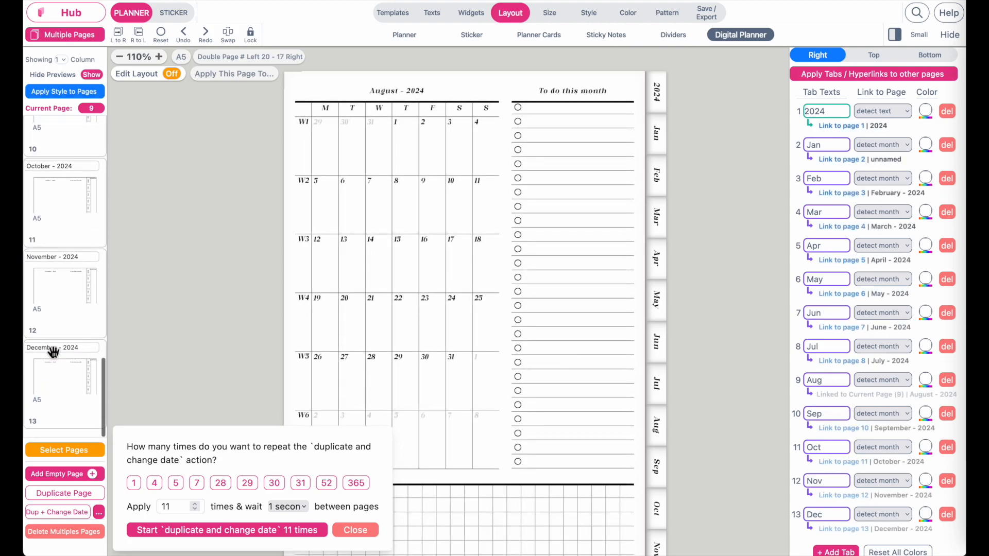
left_click(46, 393)
left_click(355, 530)
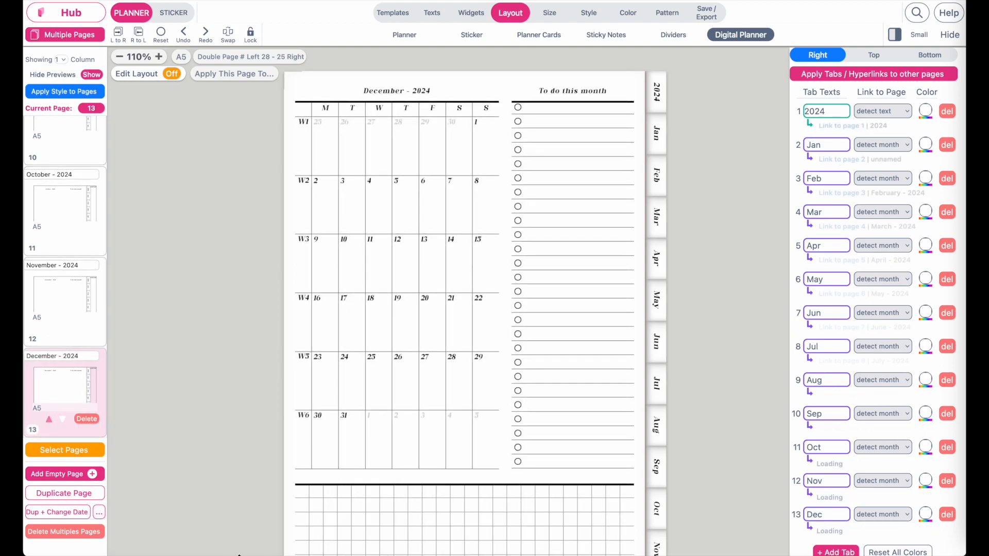
left_click(71, 497)
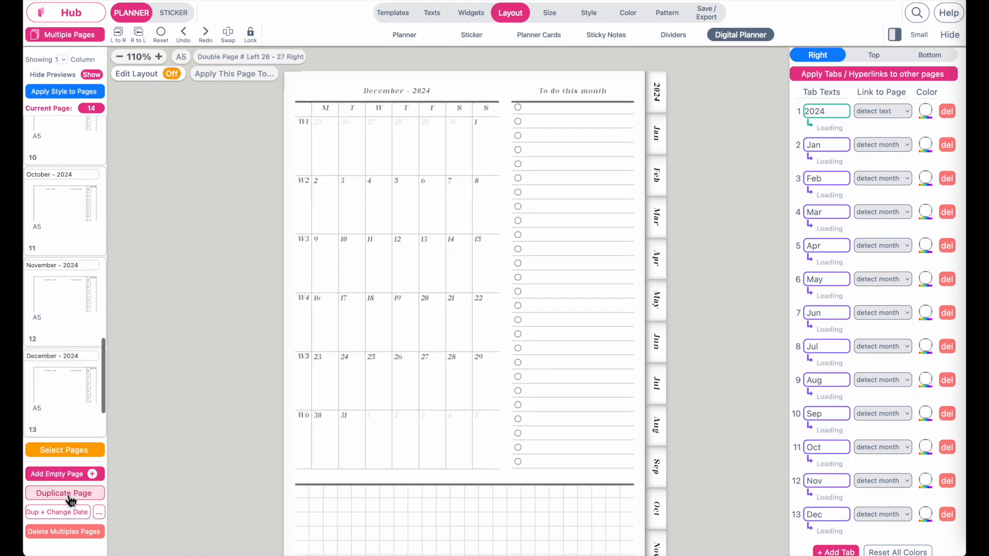
Browse the Starter Weekly DATED templates for the Weekly layout with gridded day boxes and a mini calendar
left_click(396, 15)
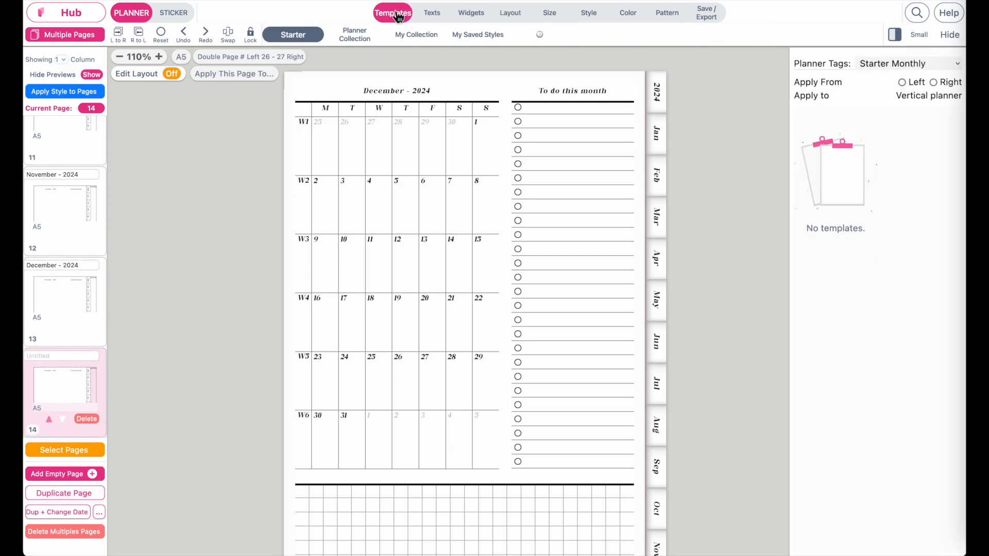
left_click(921, 62)
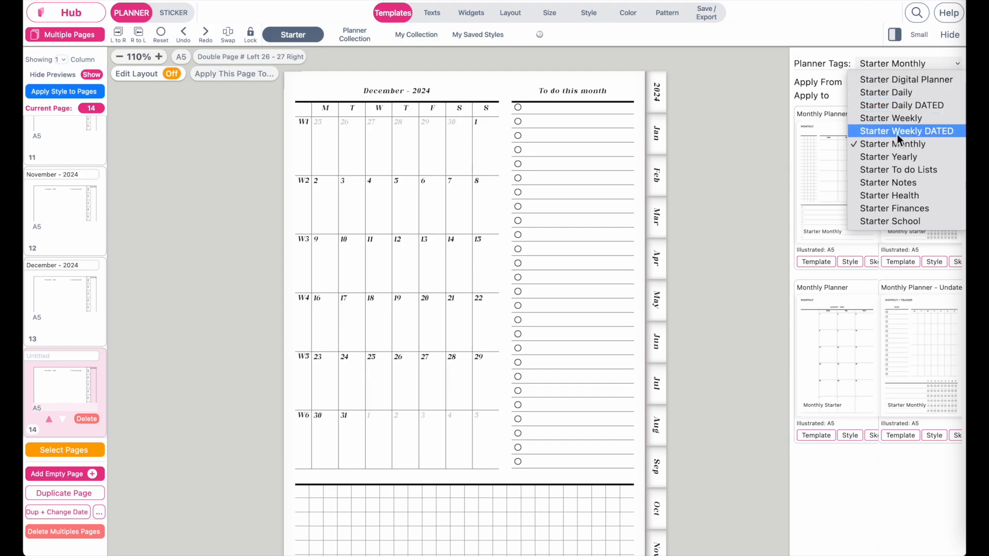
left_click(920, 135)
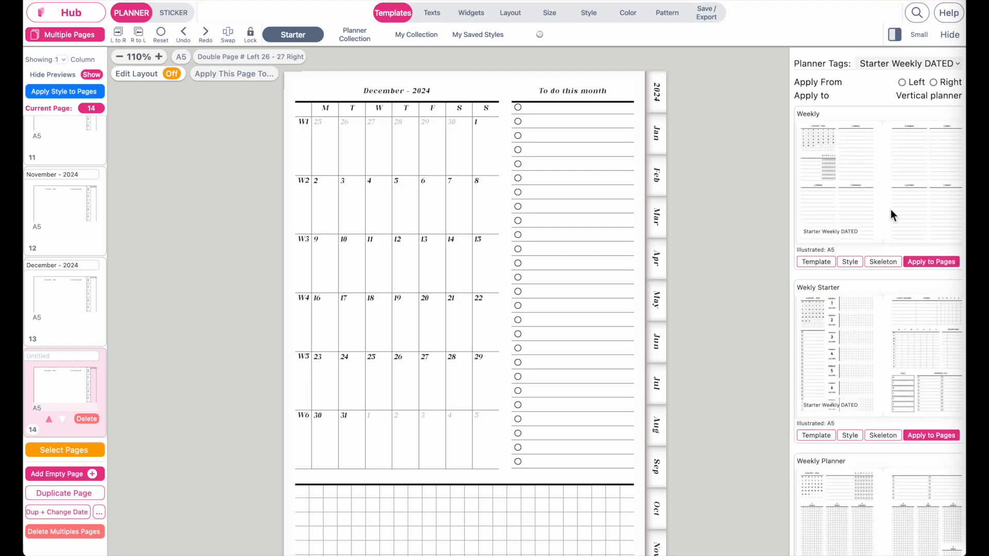
scroll(888, 209, "down", 10)
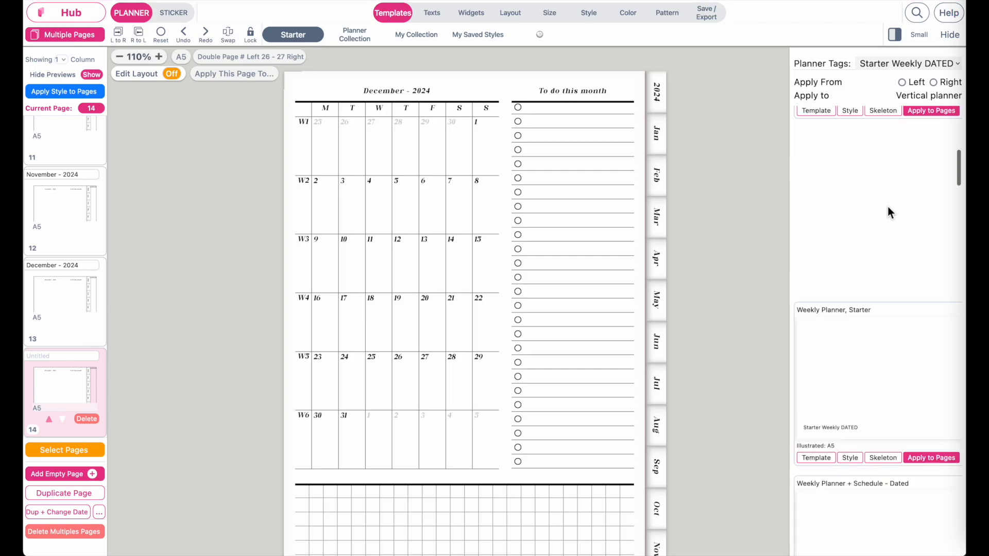
scroll(888, 212, "down", 4)
scroll(888, 208, "down", 6)
scroll(888, 208, "down", 8)
scroll(888, 206, "down", 3)
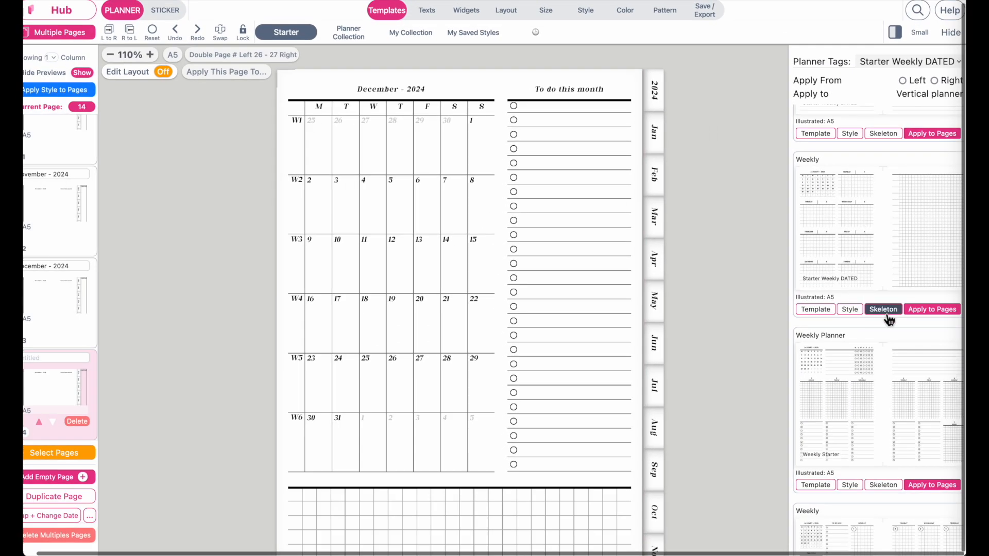
Apply the left page of the Weekly template as a skeleton to the new page after December
left_click(919, 400)
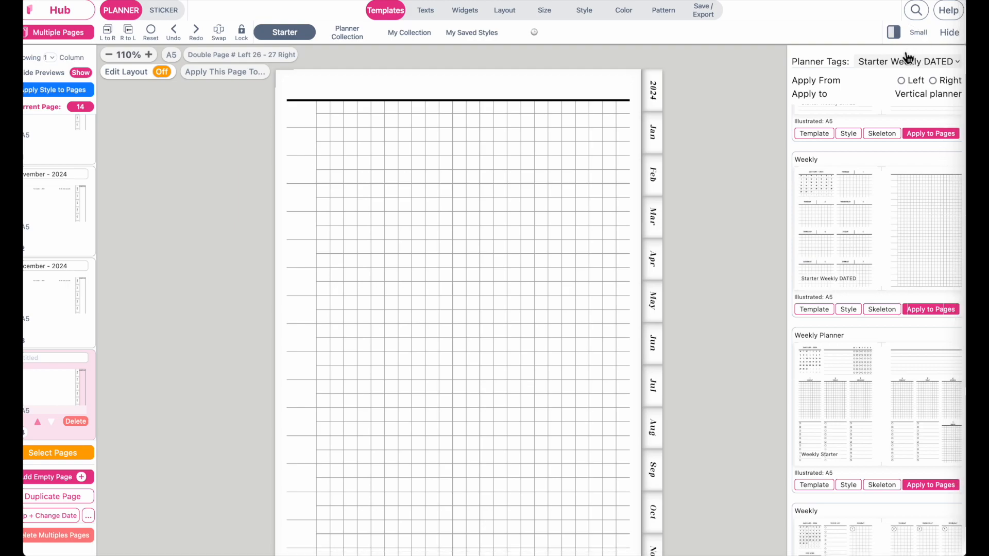
left_click(904, 83)
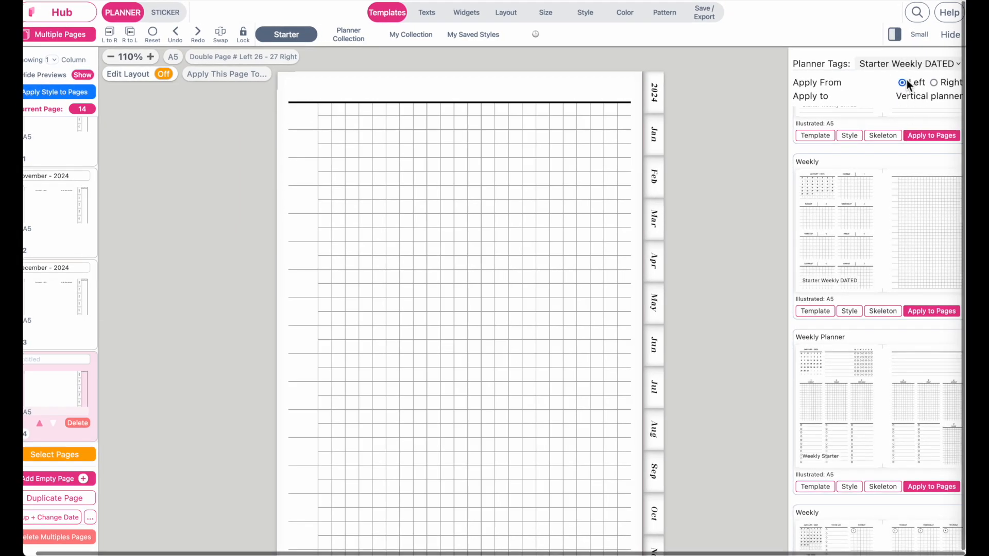
left_click(882, 312)
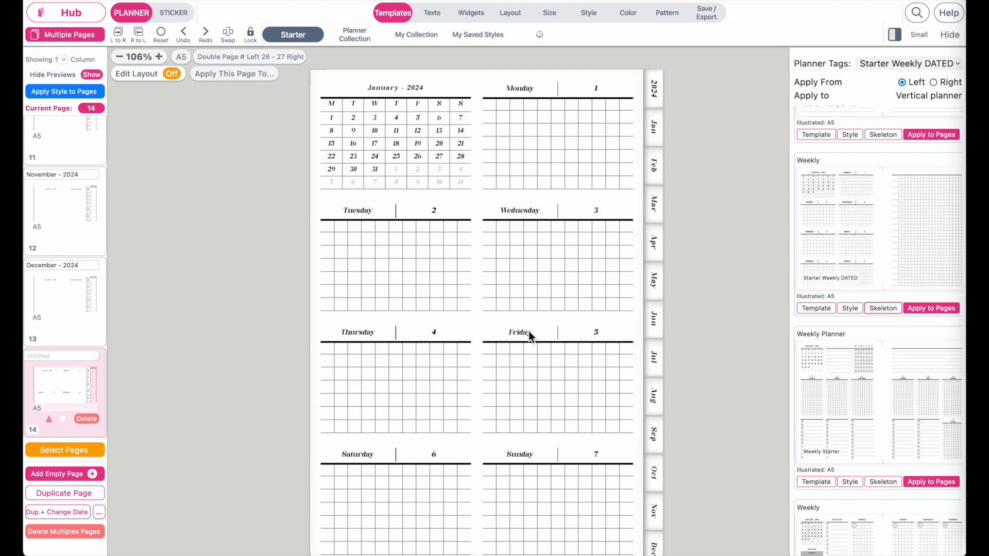
Turn on layout editing and try adding a third column with a widget spanning the first three rows
left_click(172, 74)
left_click(569, 140)
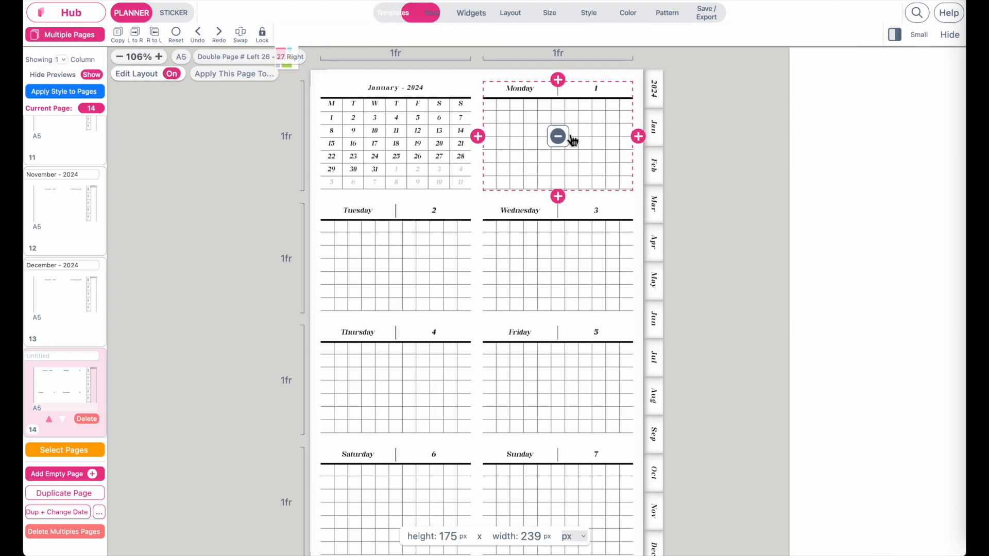
left_click(638, 137)
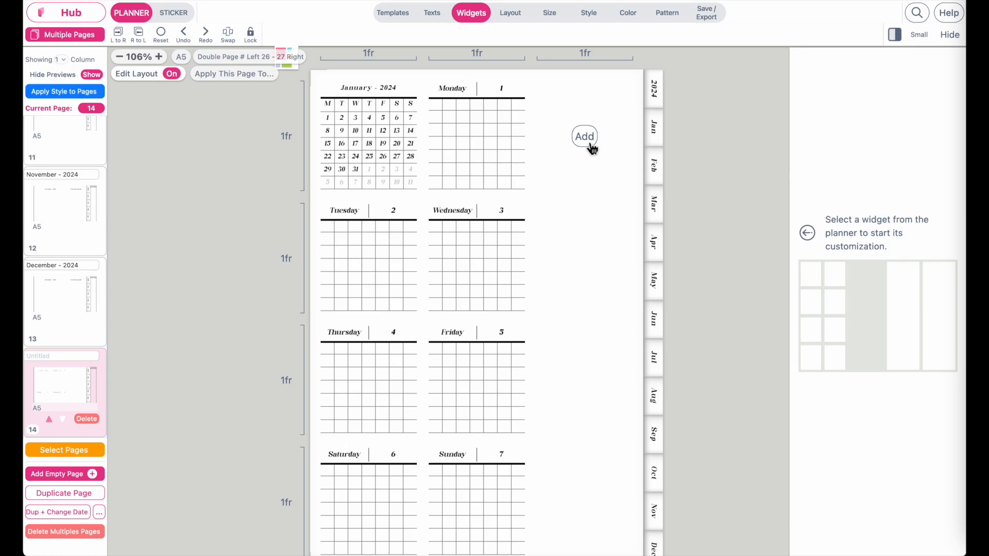
left_click(587, 138)
left_click(586, 202)
left_click(586, 326)
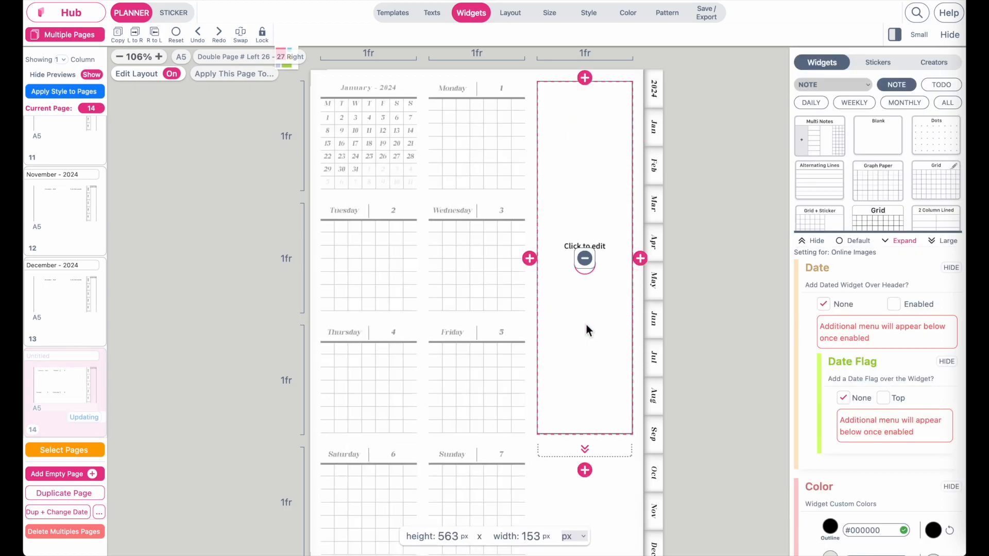
Remove the widget from the third column and delete that column from the weekly page
left_click(585, 258)
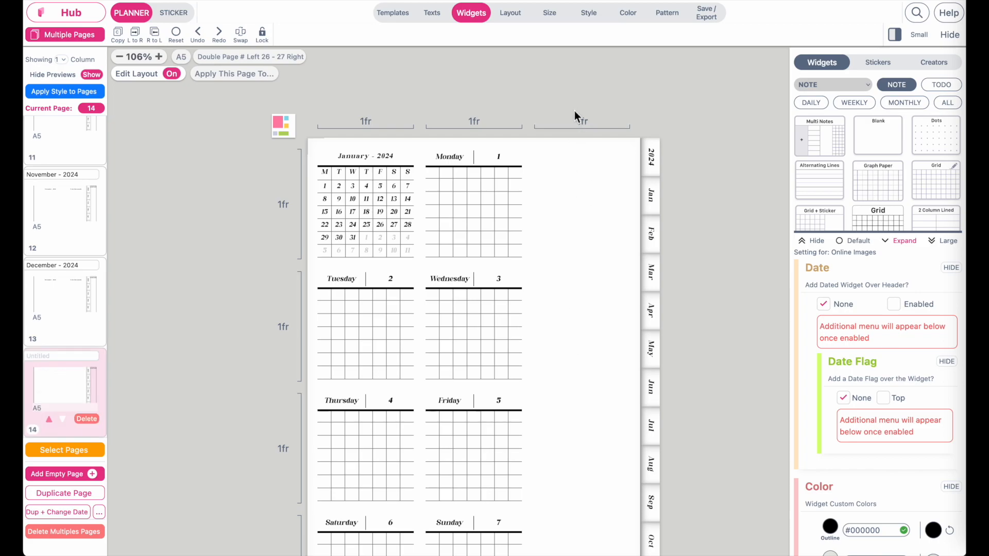
left_click(578, 123)
left_click(432, 94)
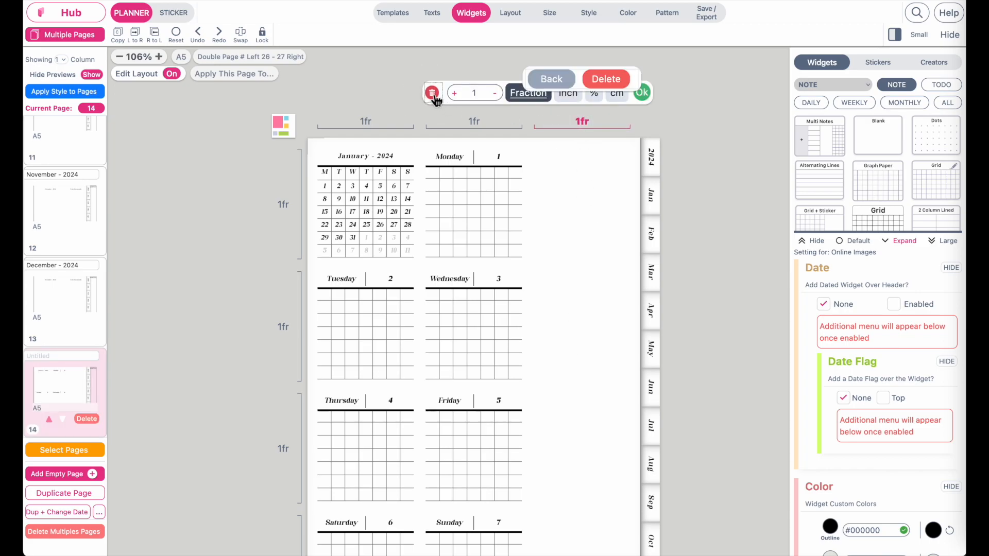
left_click(606, 79)
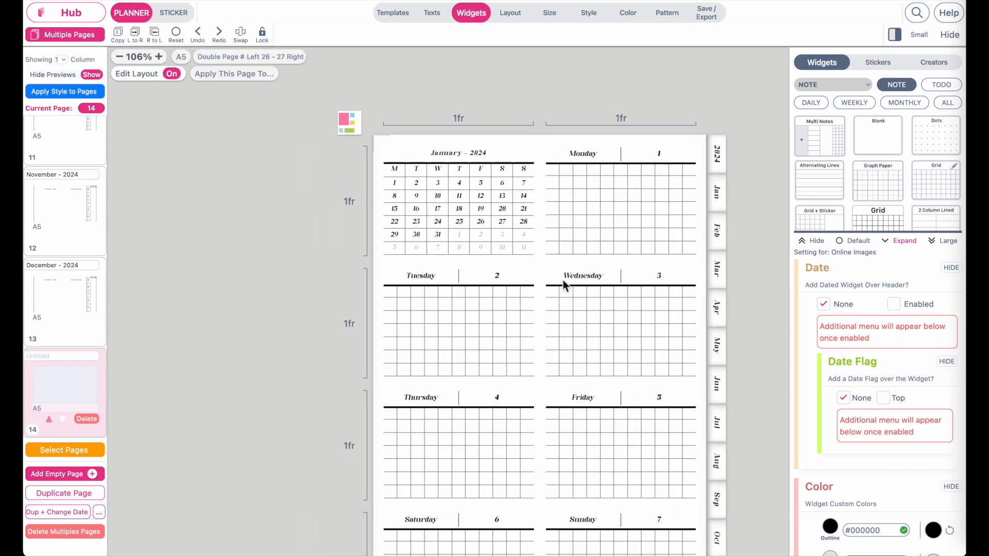
Try the to-do List widget in the Monday box with its rows reduced to 5
left_click(602, 211)
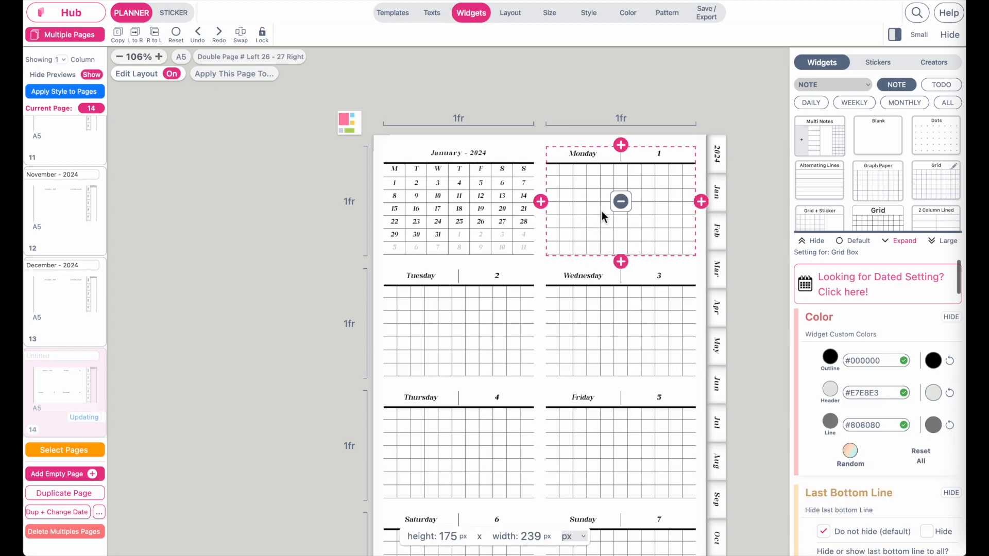
left_click(947, 86)
left_click(876, 141)
scroll(906, 360, "down", 10)
left_click(946, 396)
left_click(946, 396)
left_click(946, 396)
left_click(945, 396)
left_click(946, 396)
left_click(945, 396)
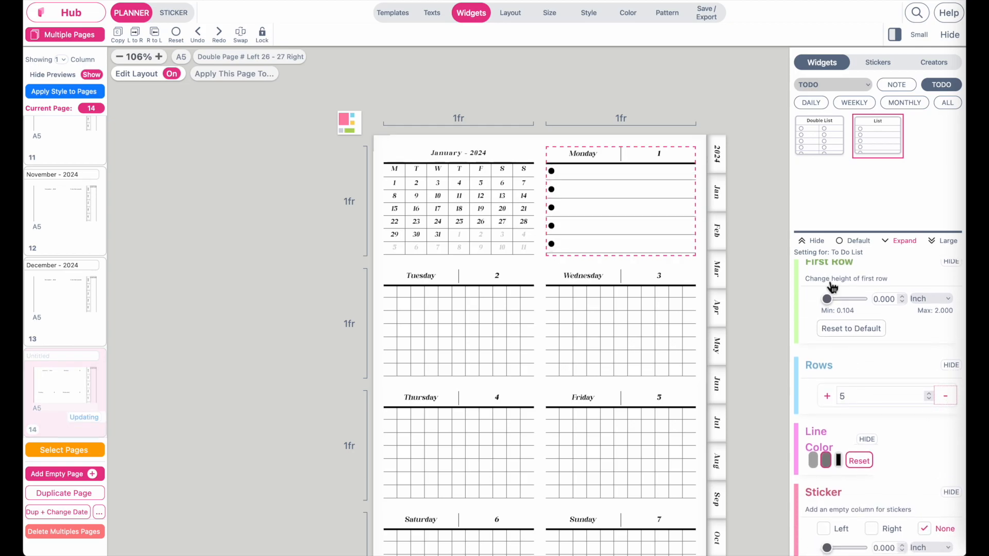
Try the Lined note widget in the Monday box with its rows reduced to 7
left_click(896, 85)
scroll(918, 192, "down", 1)
scroll(918, 192, "down", 2)
left_click(885, 166)
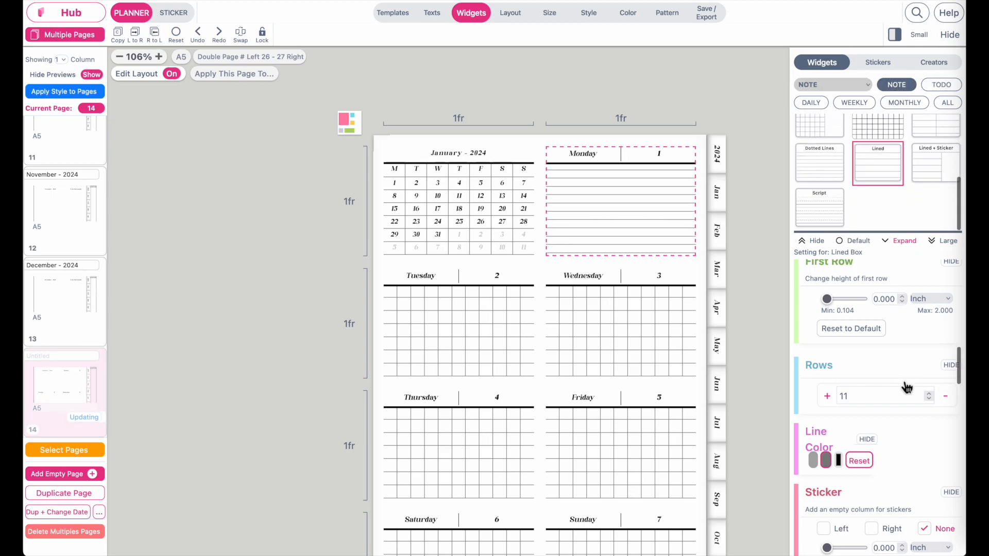
scroll(906, 387, "down", 3)
scroll(922, 371, "up", 2)
left_click(948, 337)
left_click(948, 338)
left_click(947, 338)
left_click(948, 337)
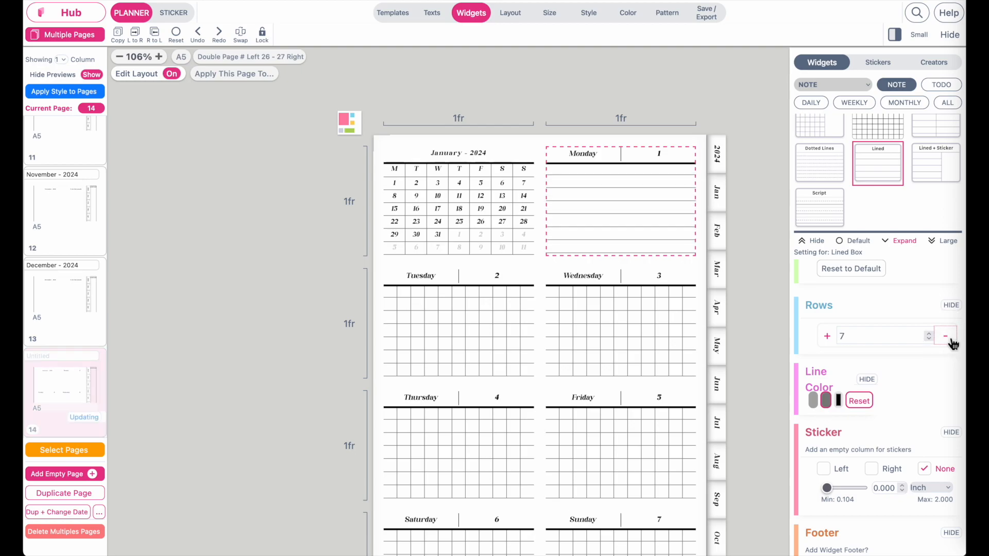
Try the bold Grid widget in the Monday box and replace it with a copy of the Tuesday box
scroll(876, 165, "up", 1)
left_click(876, 170)
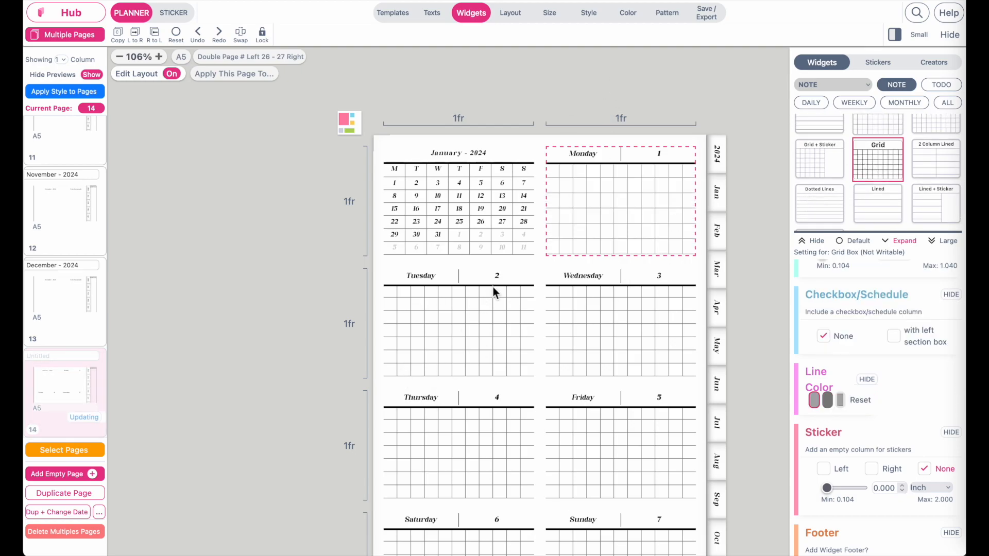
left_click(476, 315)
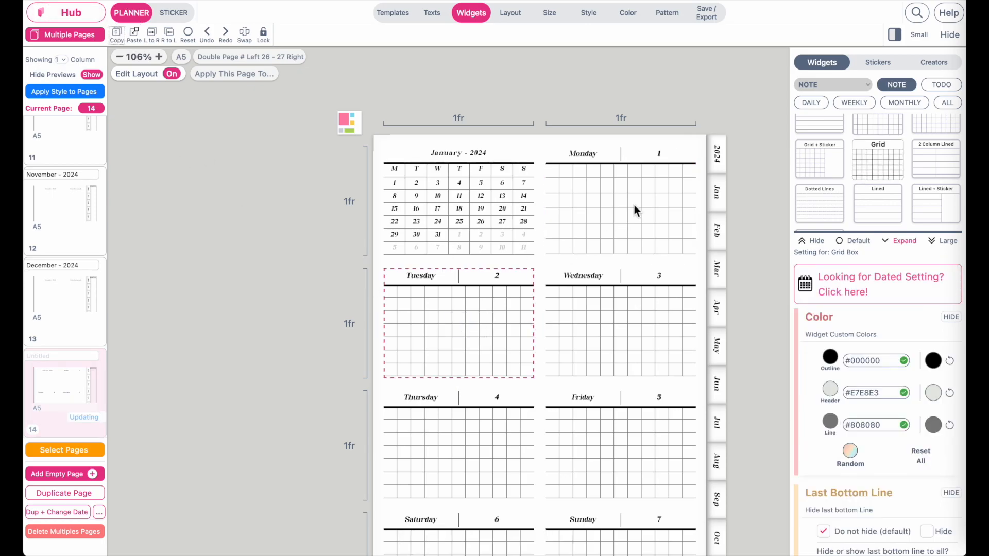
left_click(634, 212)
left_click(134, 34)
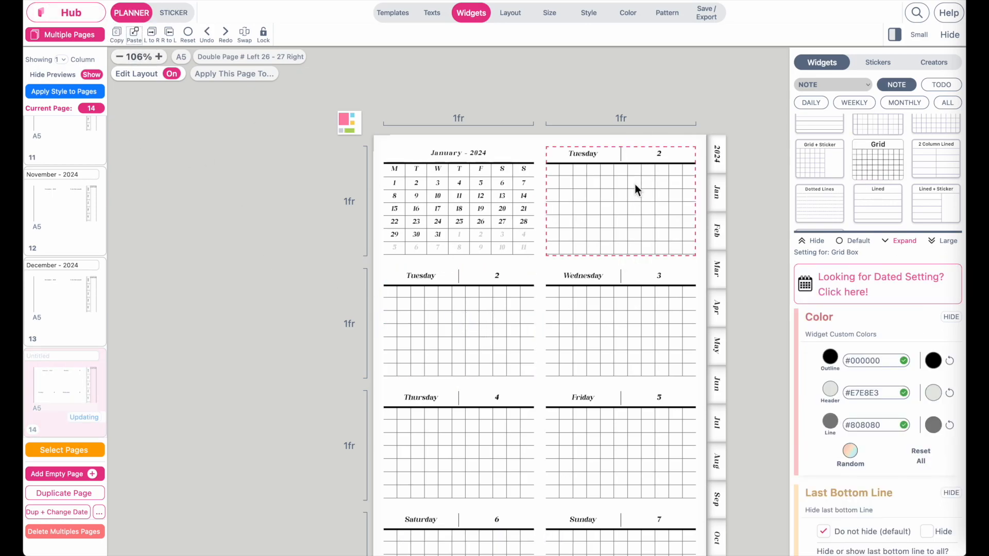
Turn off layout editing and set the date of the pasted box beside the mini calendar to 01.01.2024
left_click(606, 160)
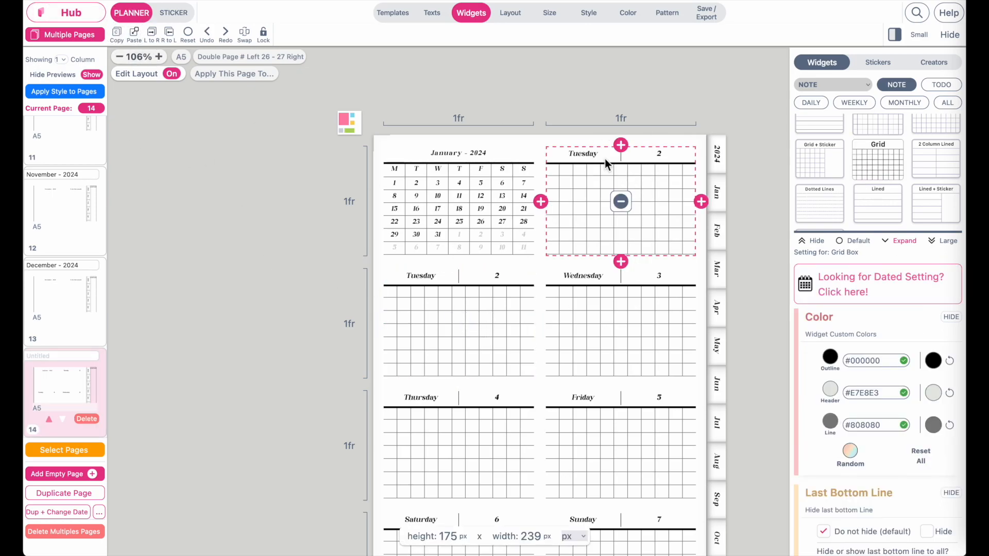
left_click(546, 63)
left_click(171, 73)
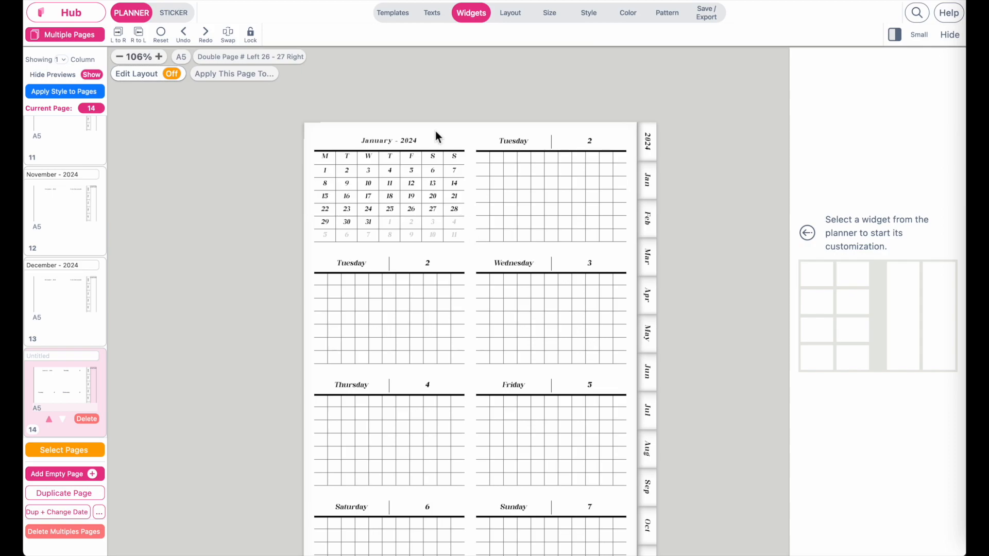
left_click(428, 228)
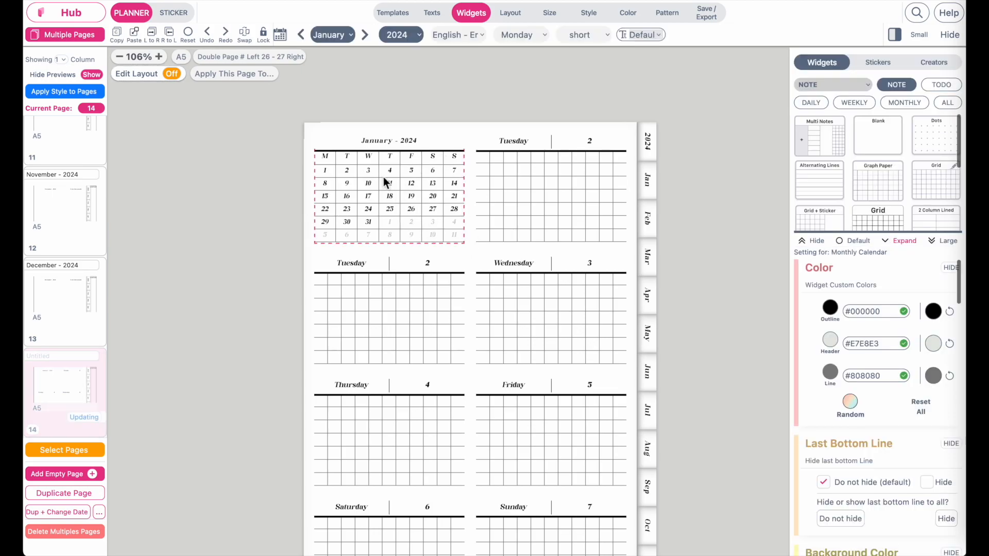
scroll(443, 185, "right", 1)
scroll(443, 186, "down", 1)
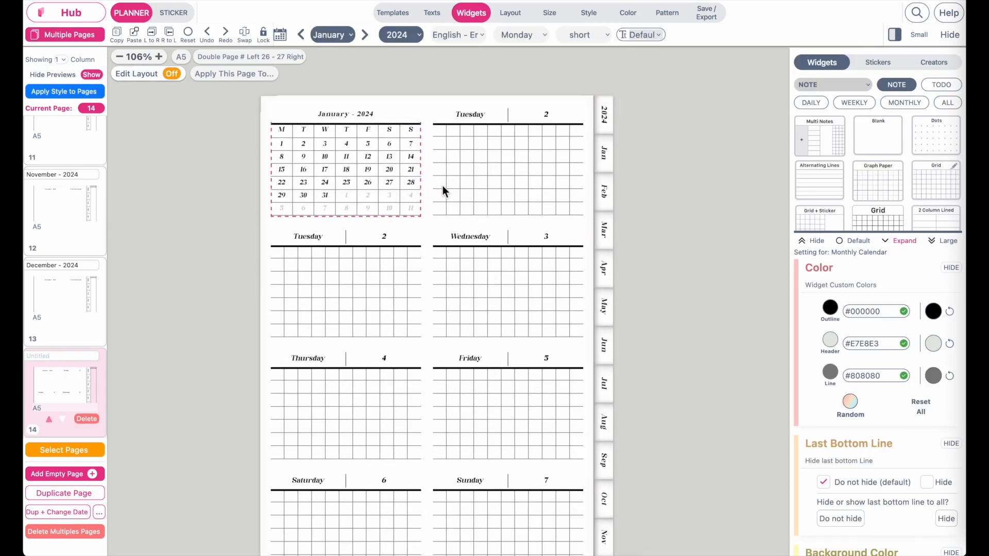
left_click(487, 123)
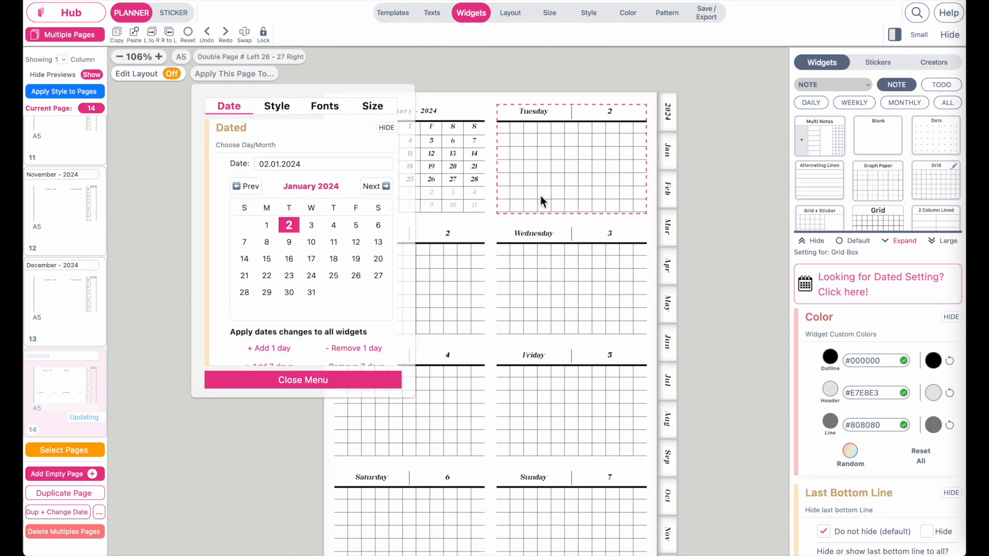
left_click(267, 225)
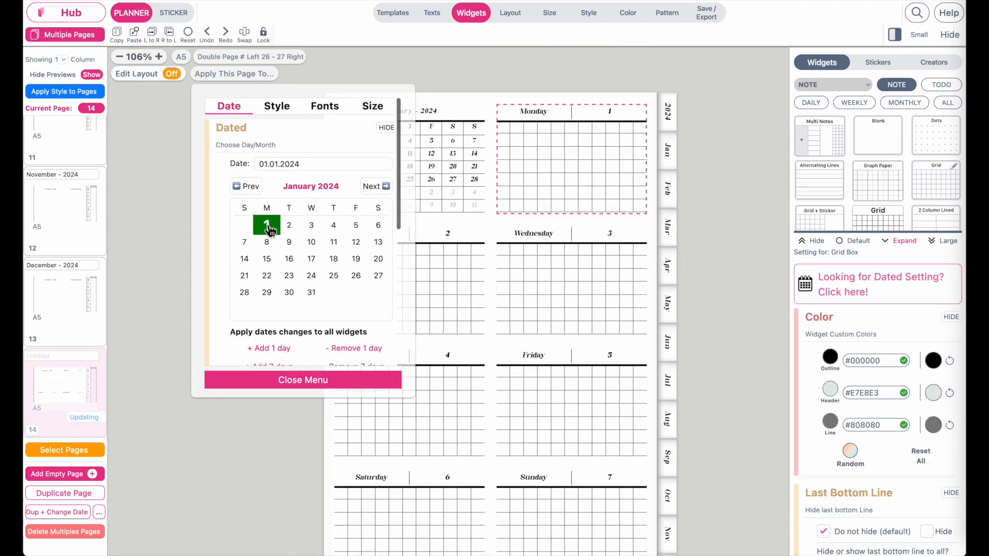
Check the assigned date of each day box from Tuesday to Sunday on the weekly page
left_click(440, 236)
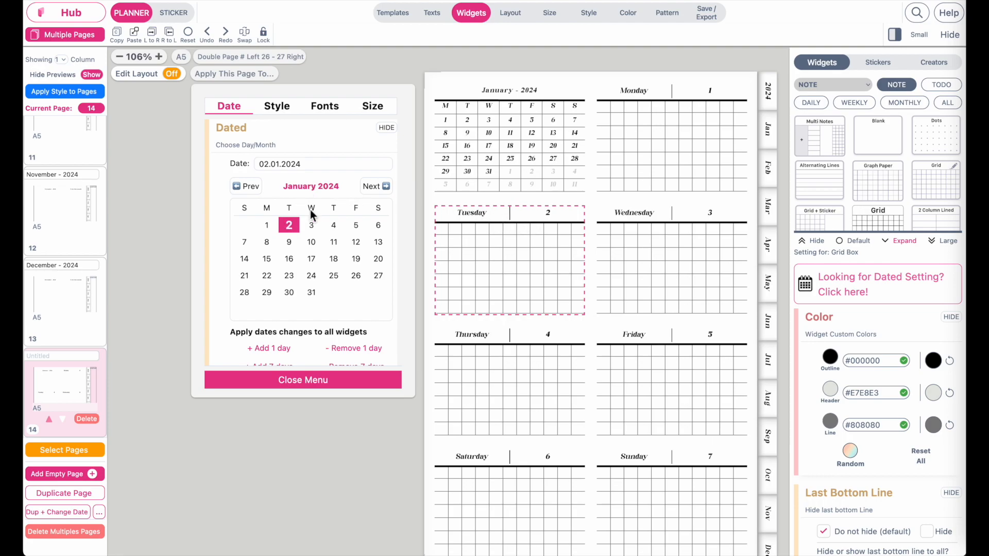
left_click(638, 215)
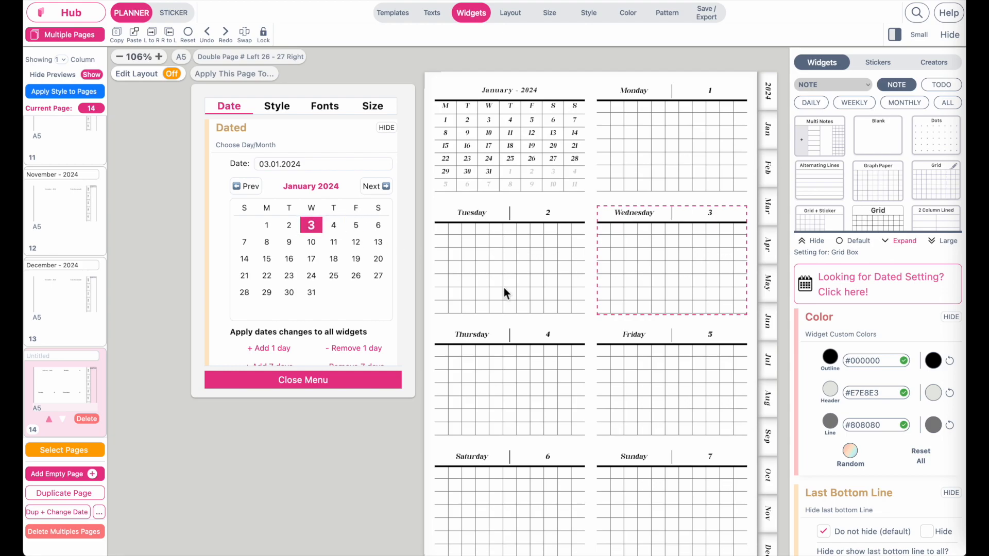
left_click(539, 336)
left_click(685, 344)
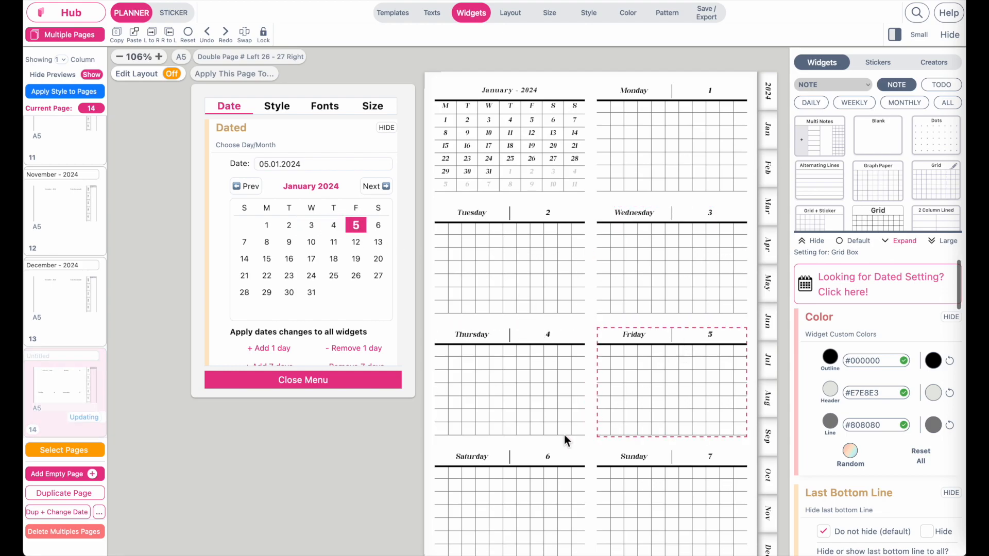
left_click(496, 457)
left_click(664, 458)
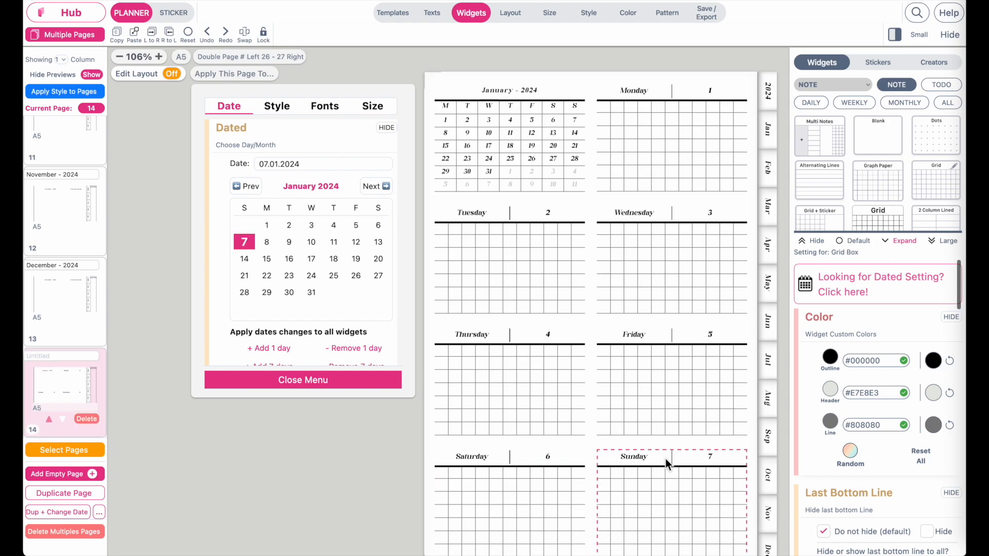
scroll(634, 431, "down", 1)
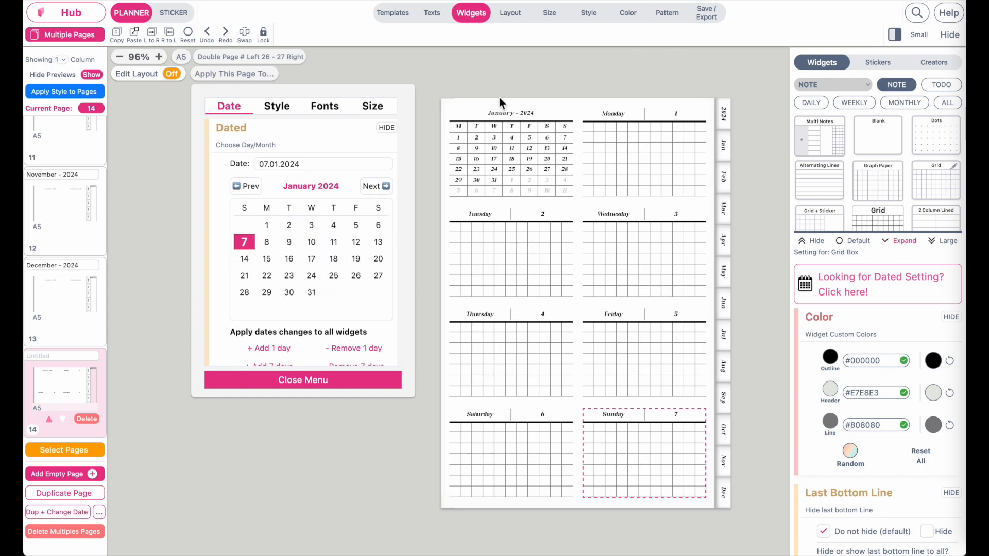
Show week numbers on the left side of the January mini calendar, displayed in the W1 format
left_click(493, 146)
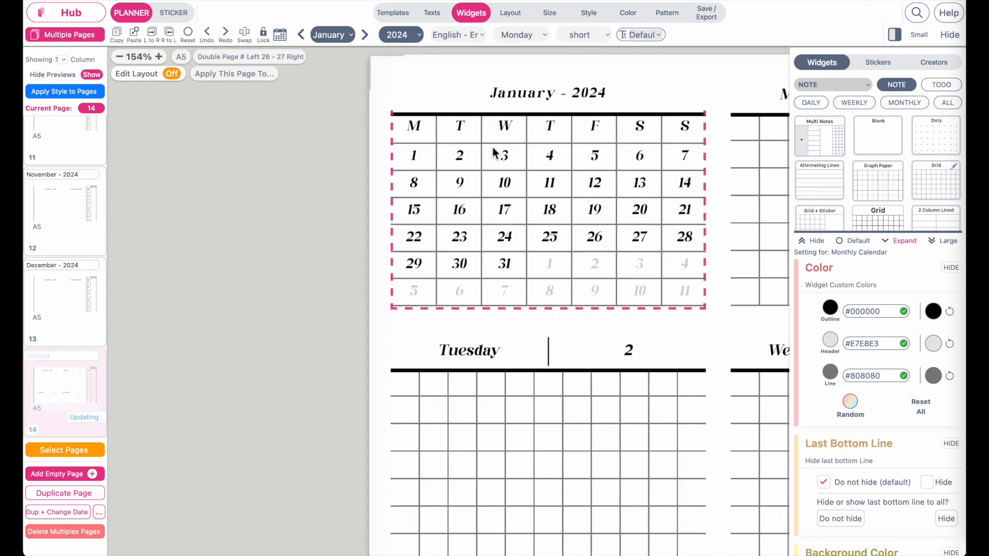
scroll(795, 324, "down", 10)
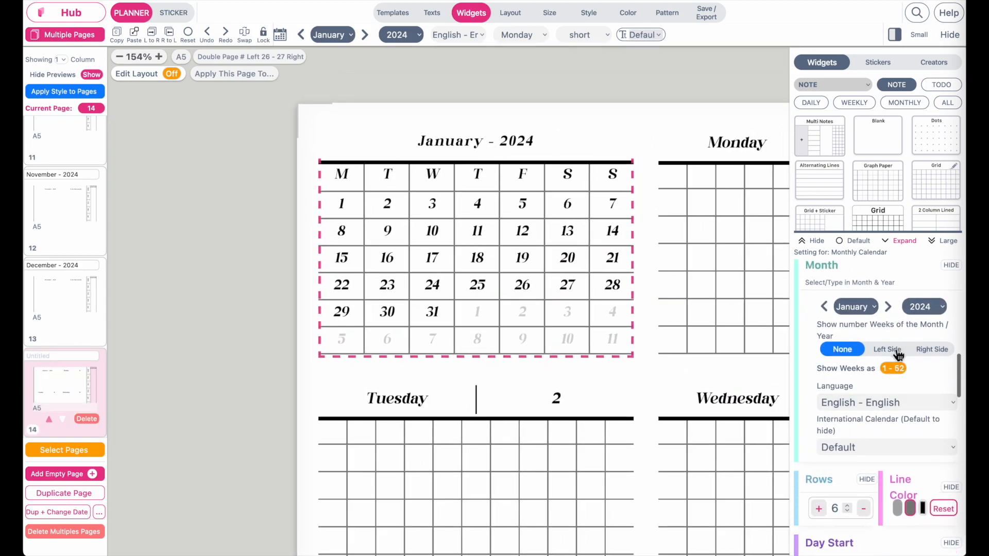
left_click(899, 352)
left_click(894, 368)
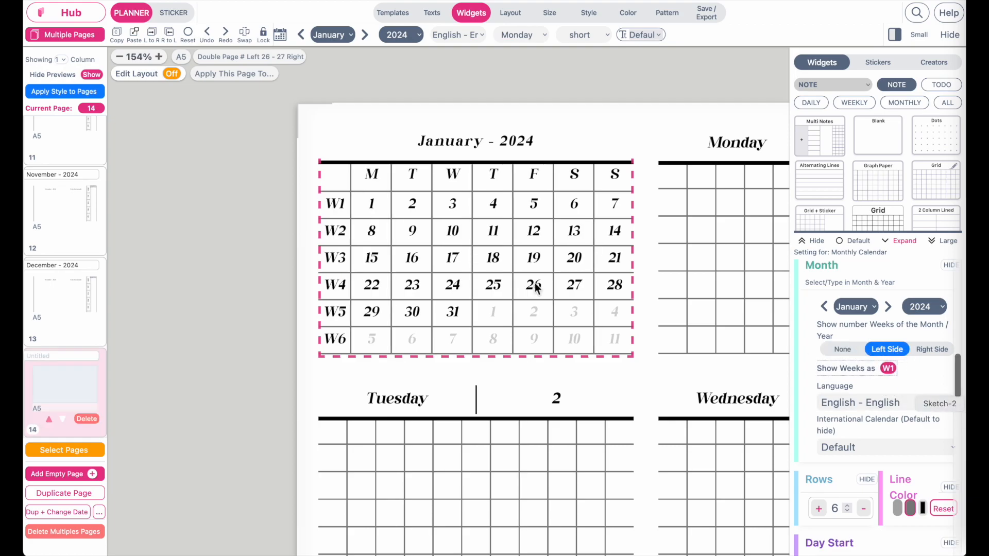
scroll(554, 289, "down", 5)
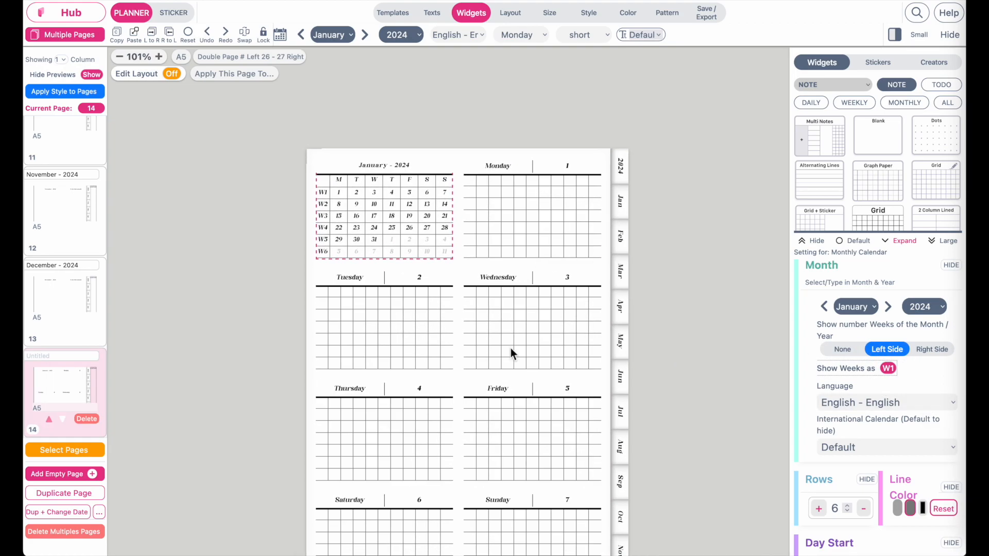
Try other date header styles on the Monday box, including "1 | M | Jan | 24" and "1 | Jan"
left_click(578, 103)
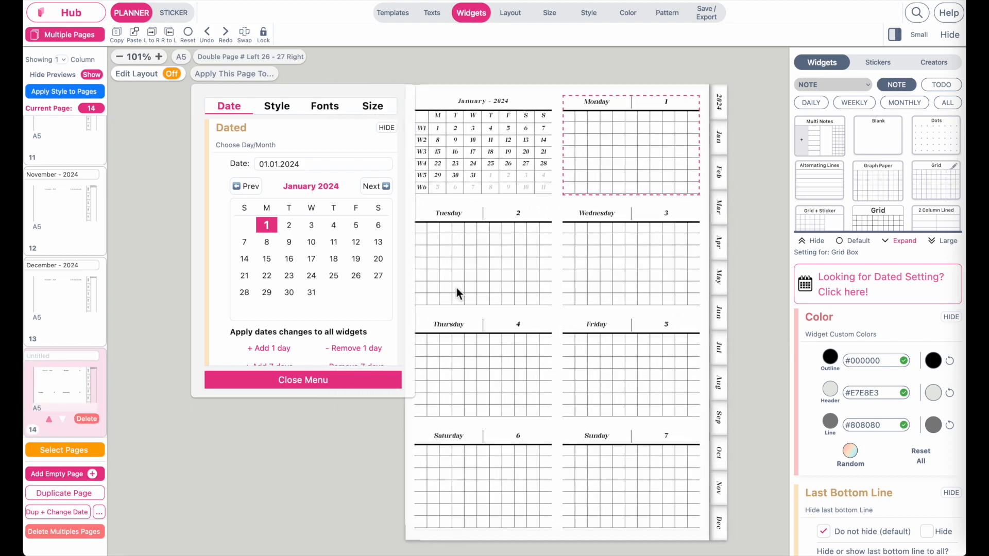
left_click(285, 109)
scroll(336, 267, "down", 1)
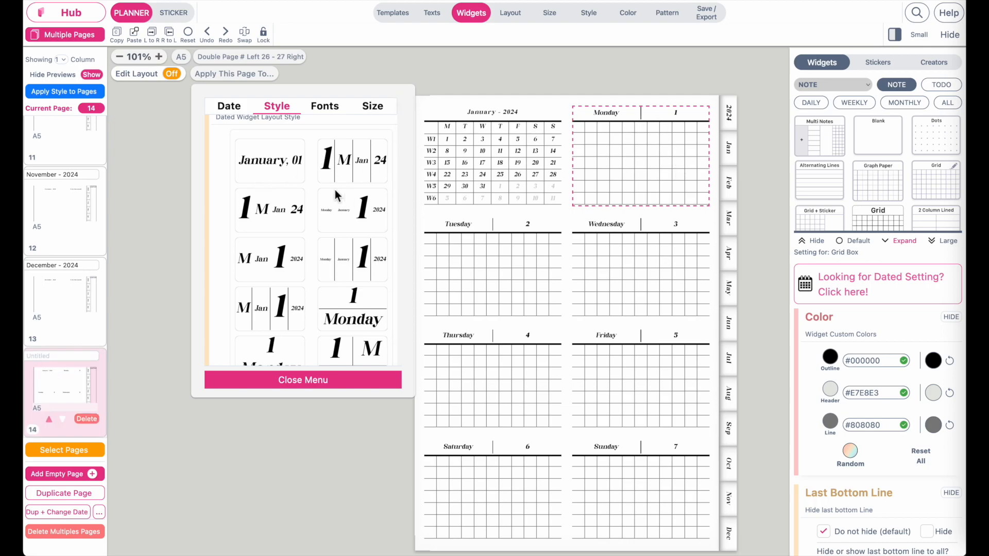
left_click(271, 215)
left_click(343, 159)
scroll(293, 345, "down", 3)
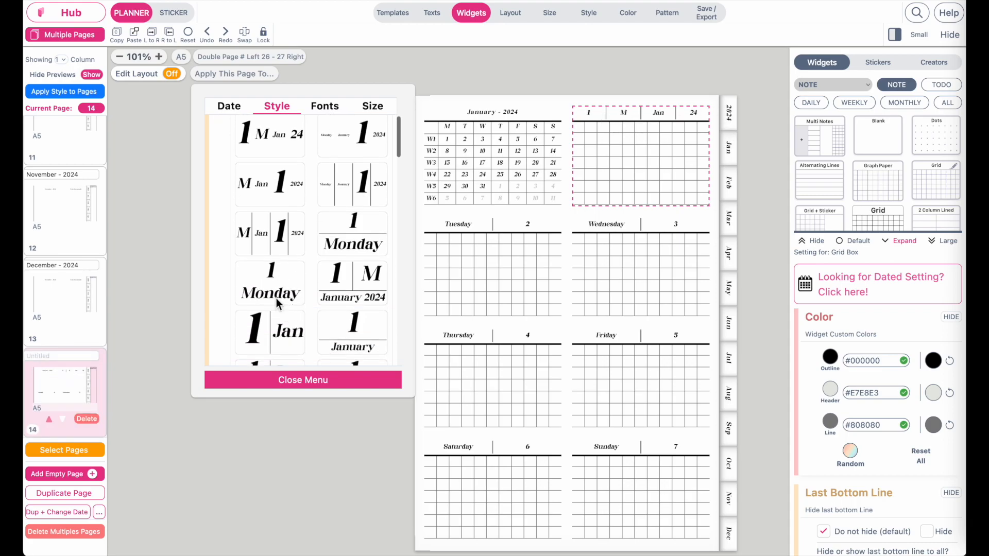
left_click(276, 298)
scroll(276, 298, "down", 3)
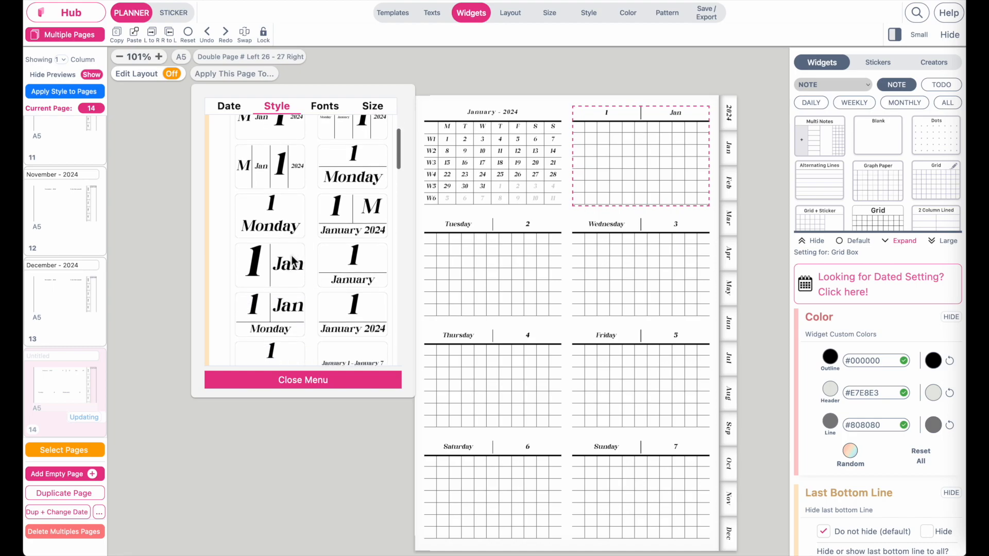
Apply the date style with the full weekday name, a divider and the day number to the Monday box
scroll(345, 266, "down", 10)
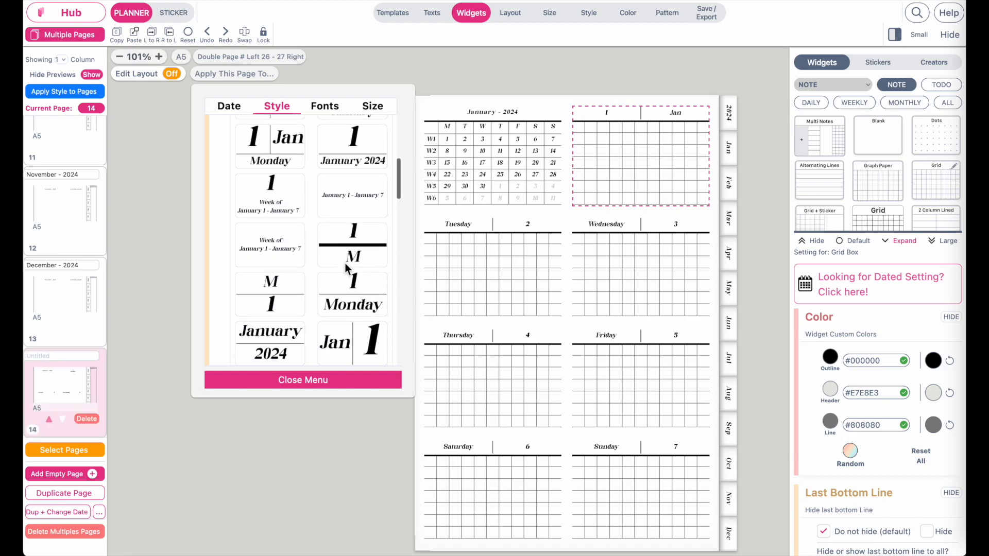
scroll(354, 218, "down", 4)
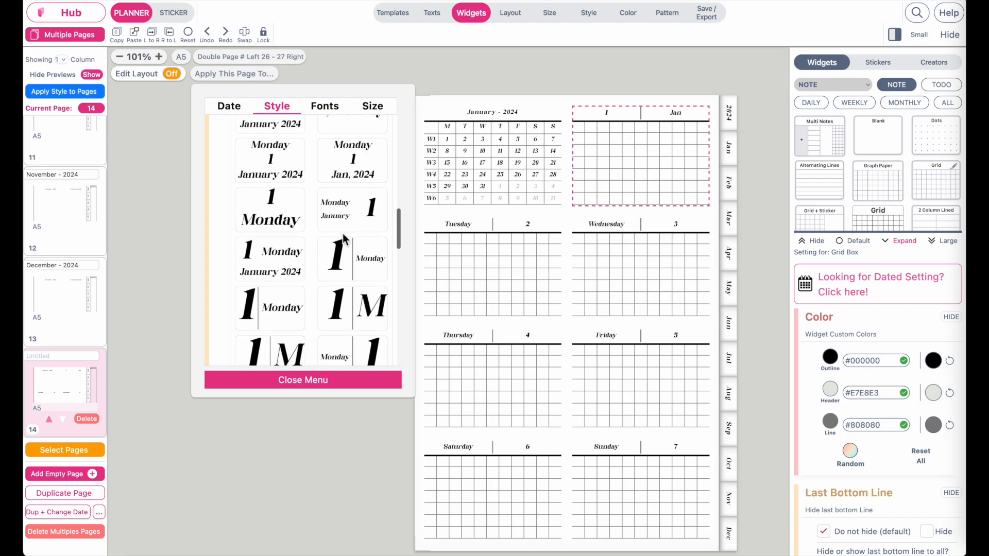
left_click(353, 269)
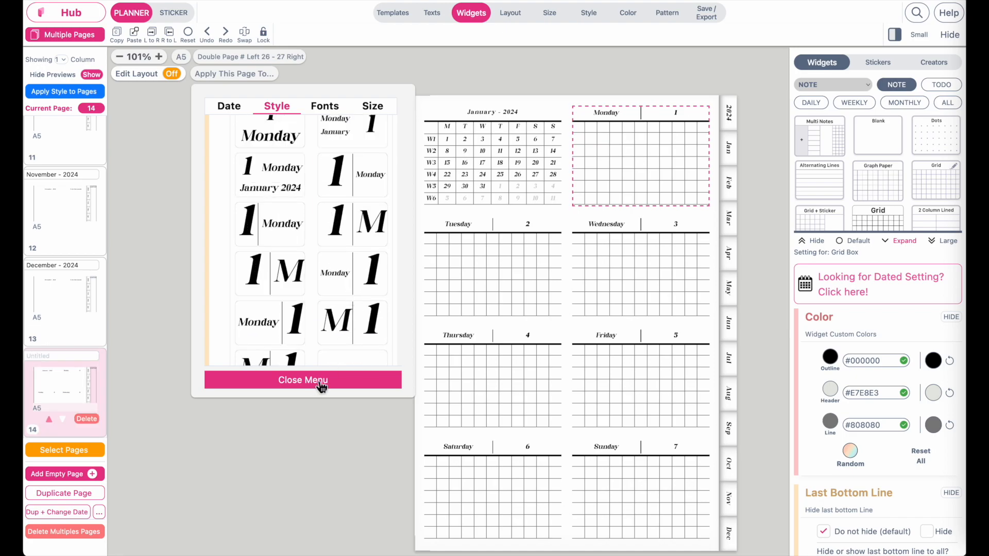
left_click(324, 381)
left_click(323, 400)
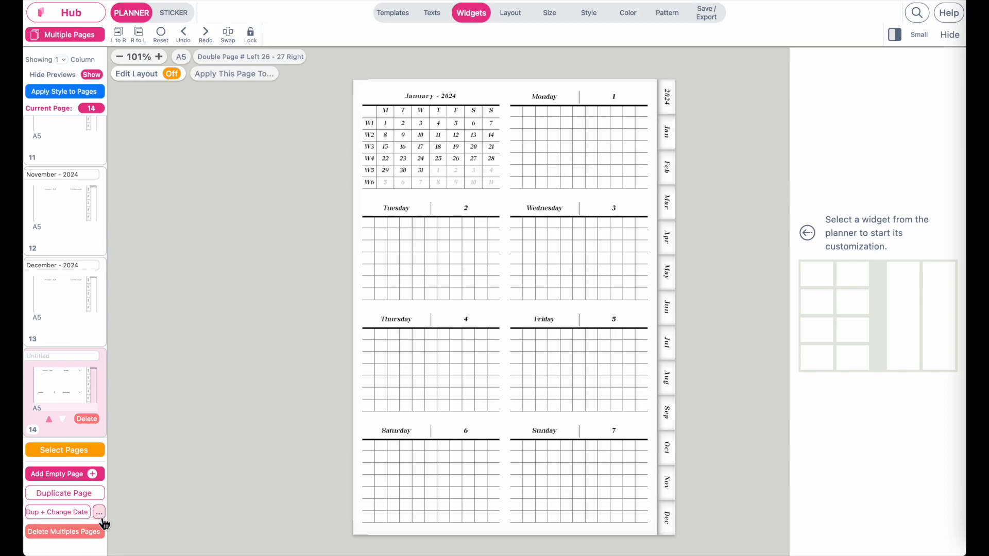
Duplicate the weekly page with changed dates 52 times, waiting 0.8 seconds between pages
left_click(99, 513)
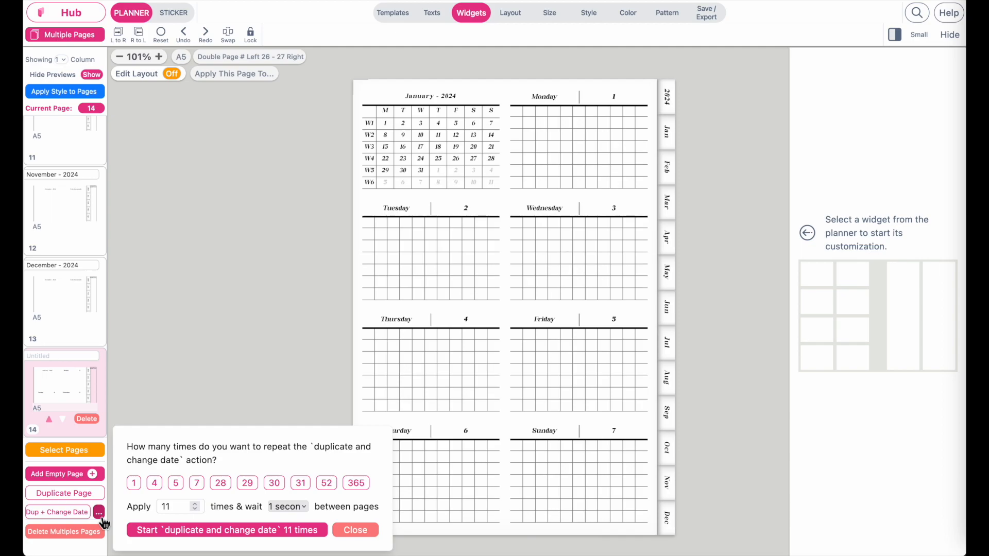
left_click(327, 484)
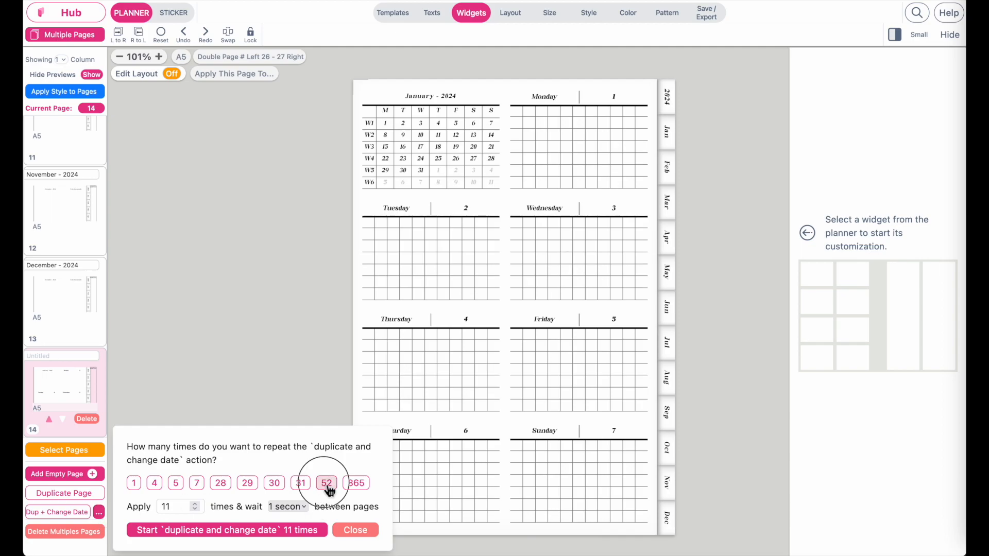
left_click(284, 506)
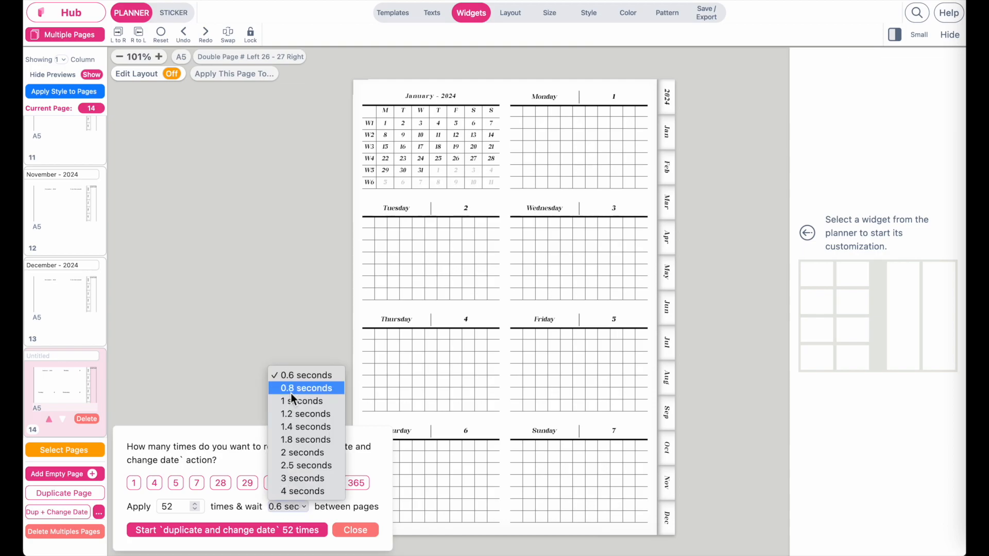
left_click(290, 391)
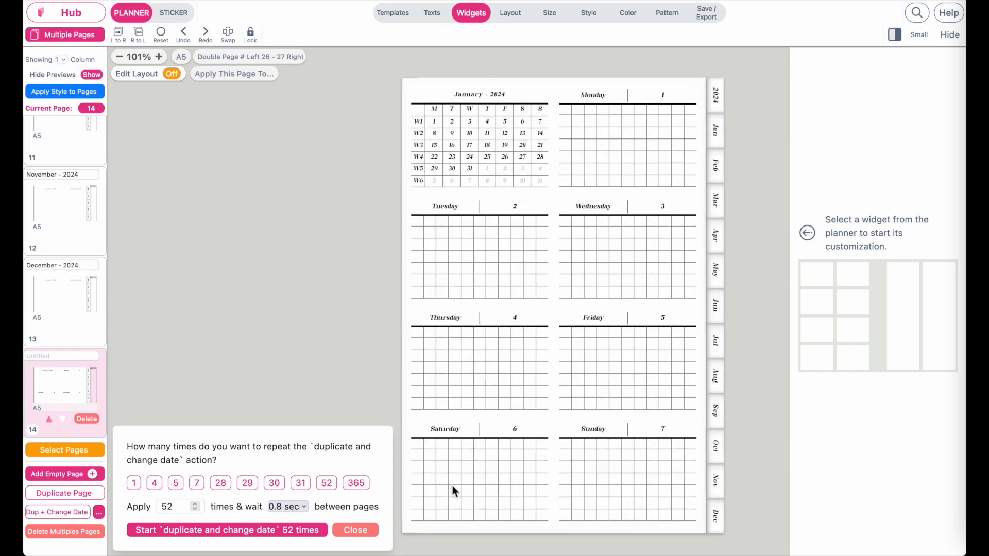
left_click(276, 536)
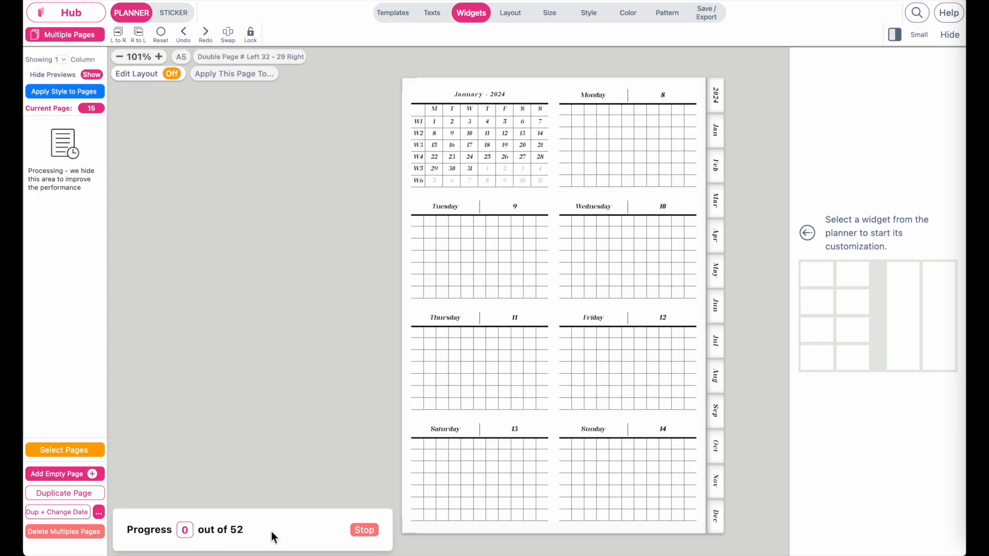
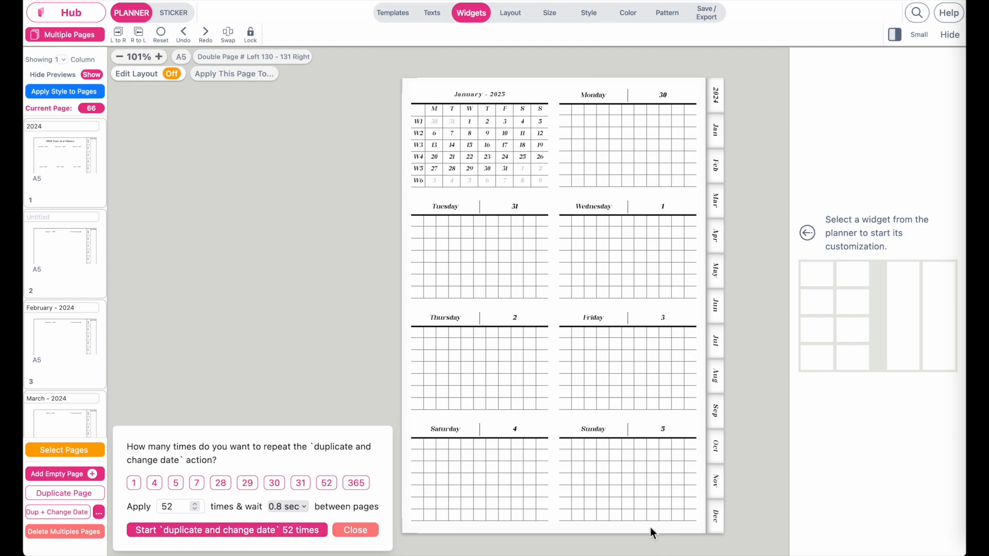
Duplicate the last weekly page, 30 Dec - 05 Jan 2025
scroll(90, 368, "down", 10)
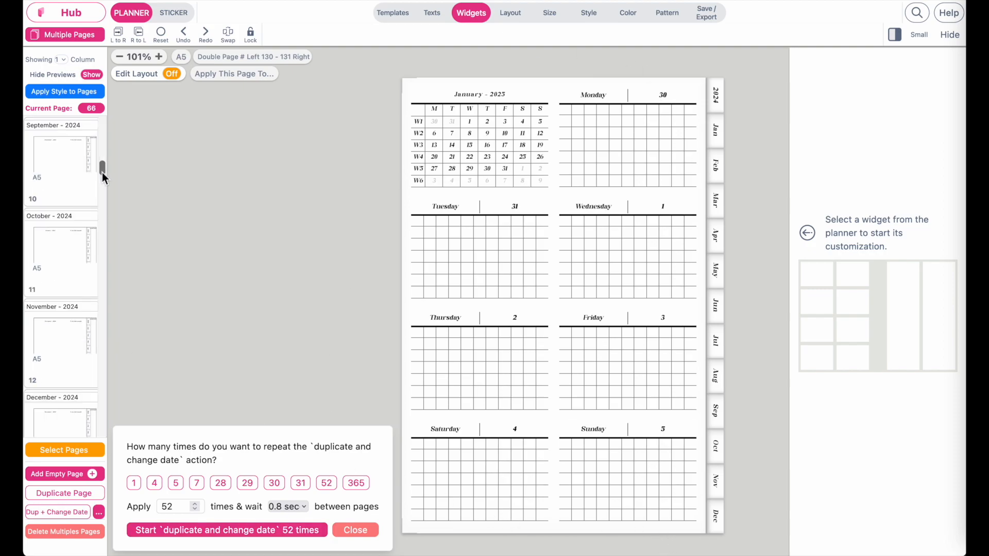
left_click_drag(103, 171, 99, 460)
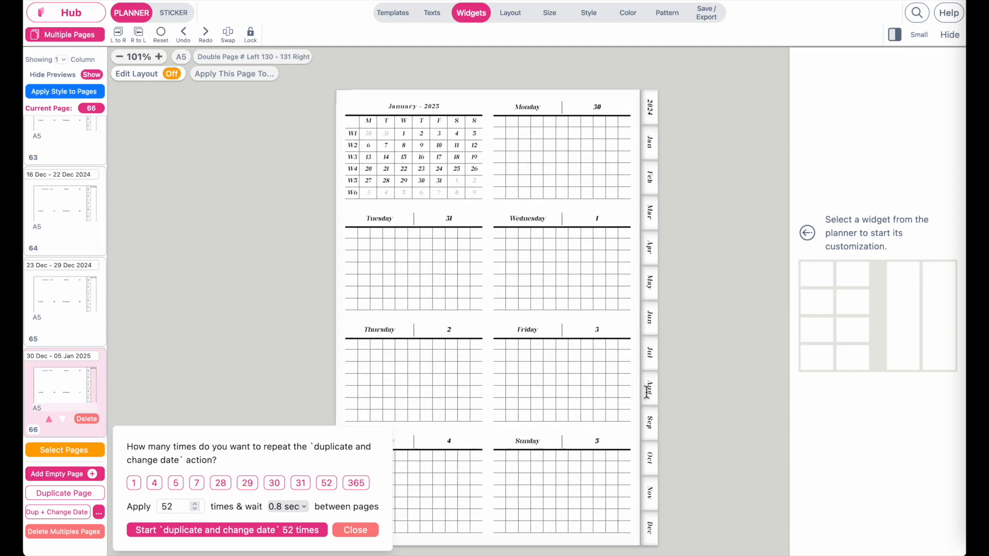
scroll(77, 397, "down", 1)
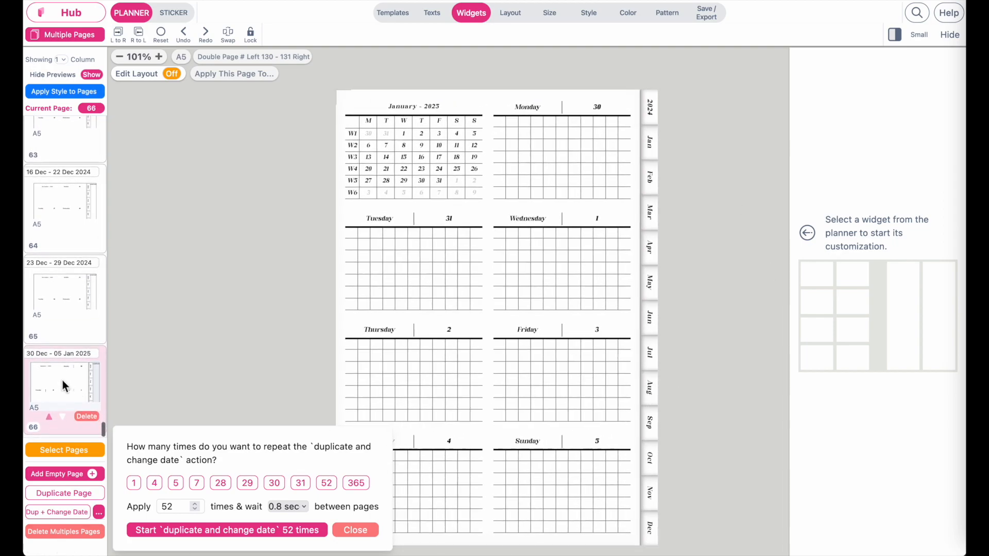
left_click(51, 495)
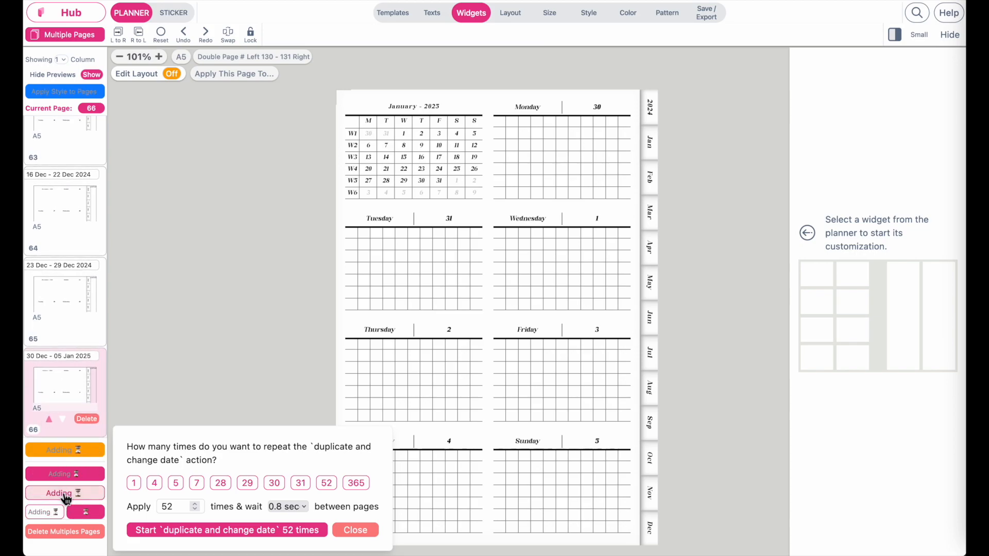
Show the Starter Daily DATED planner templates and dismiss the repeat settings for duplicating pages
left_click(394, 14)
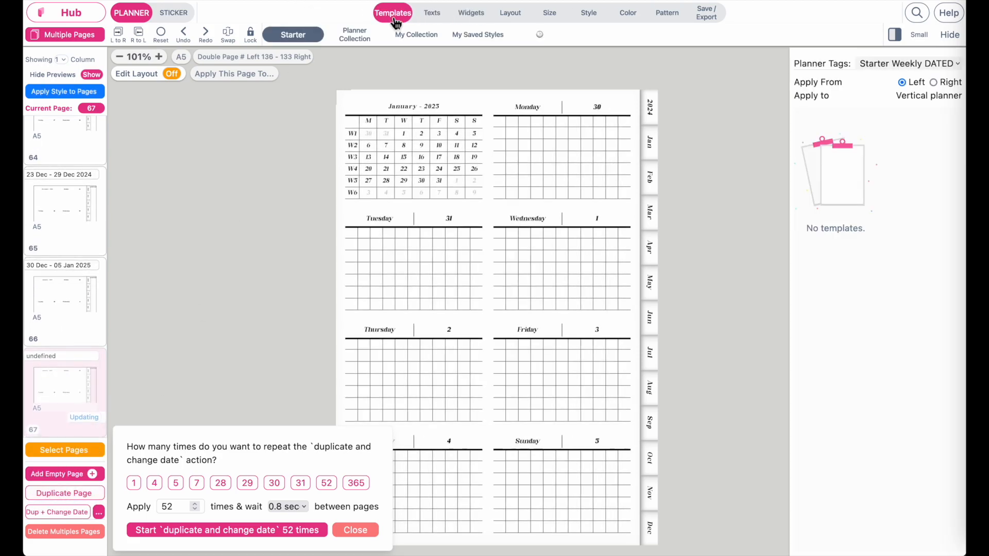
left_click(938, 63)
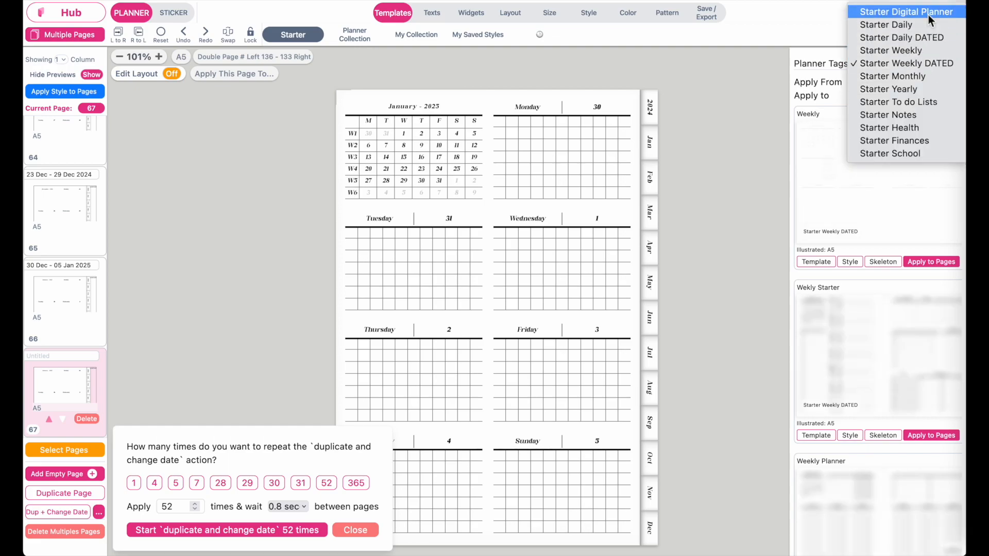
left_click(950, 44)
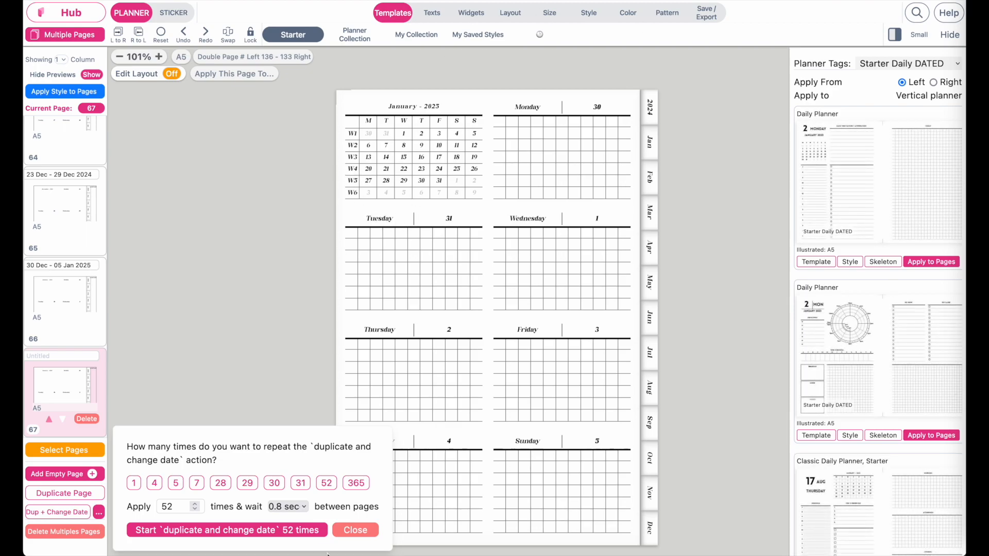
left_click(355, 530)
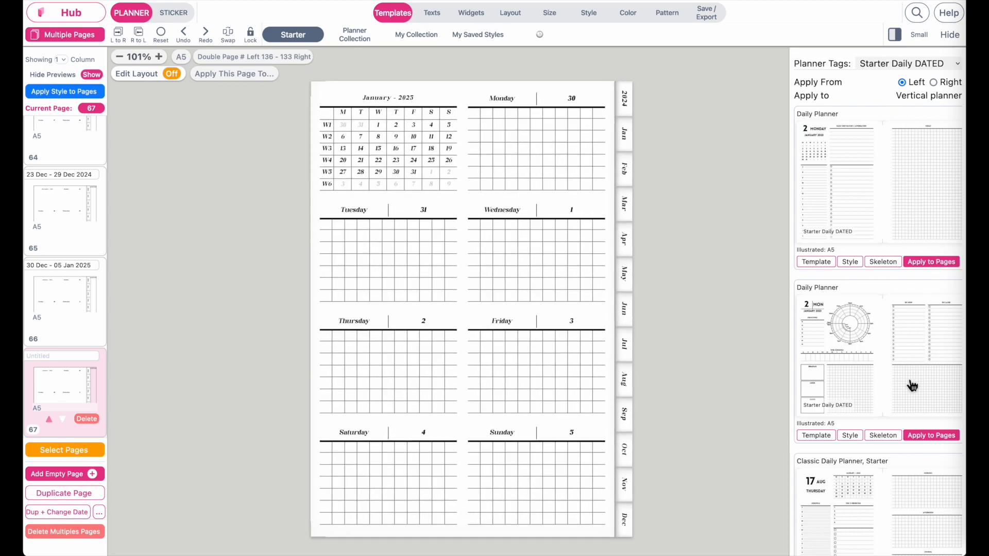
Apply only the skeleton of the Daily Planner template with the Objective and Meal Plan sections to the duplicated page
scroll(912, 386, "down", 3)
scroll(907, 342, "down", 3)
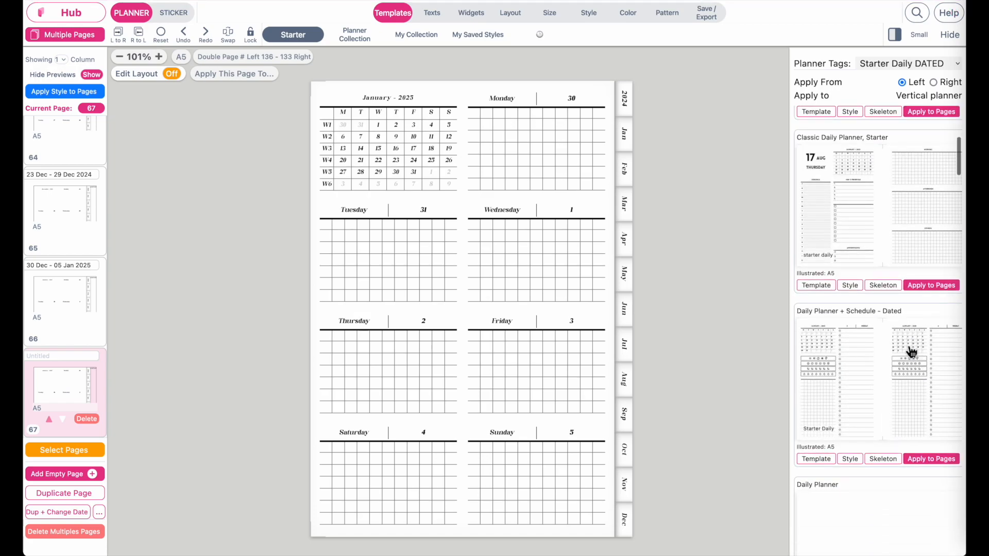
scroll(911, 352, "down", 6)
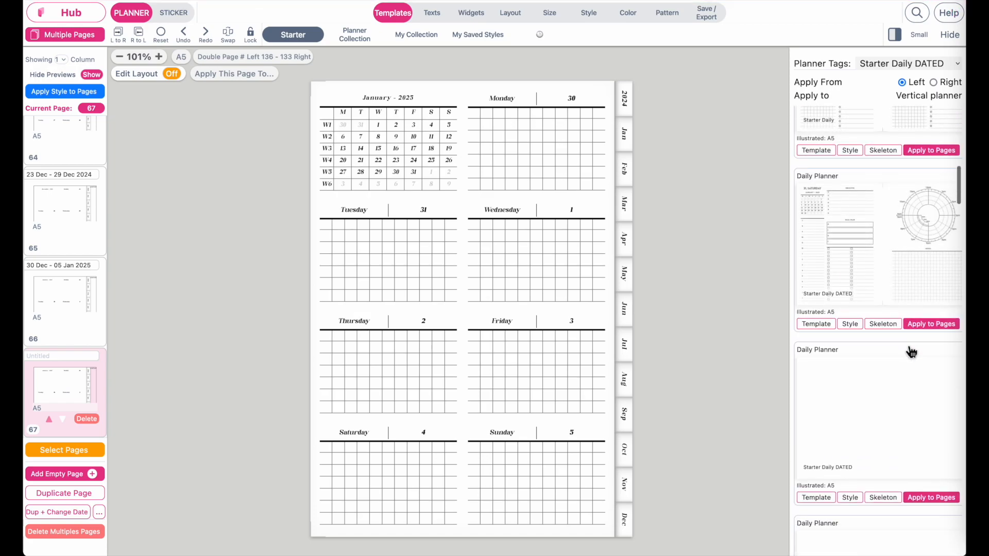
scroll(912, 352, "down", 1)
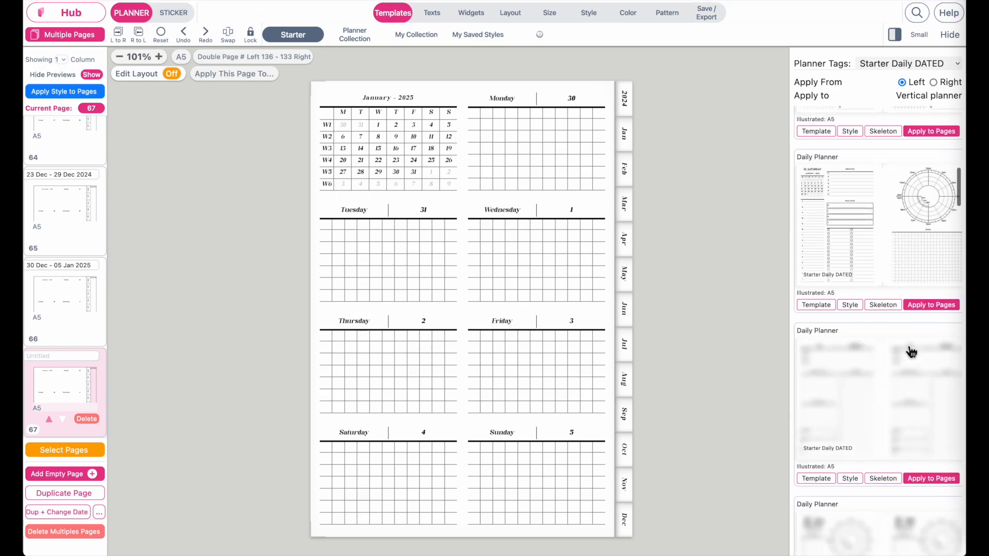
left_click(883, 305)
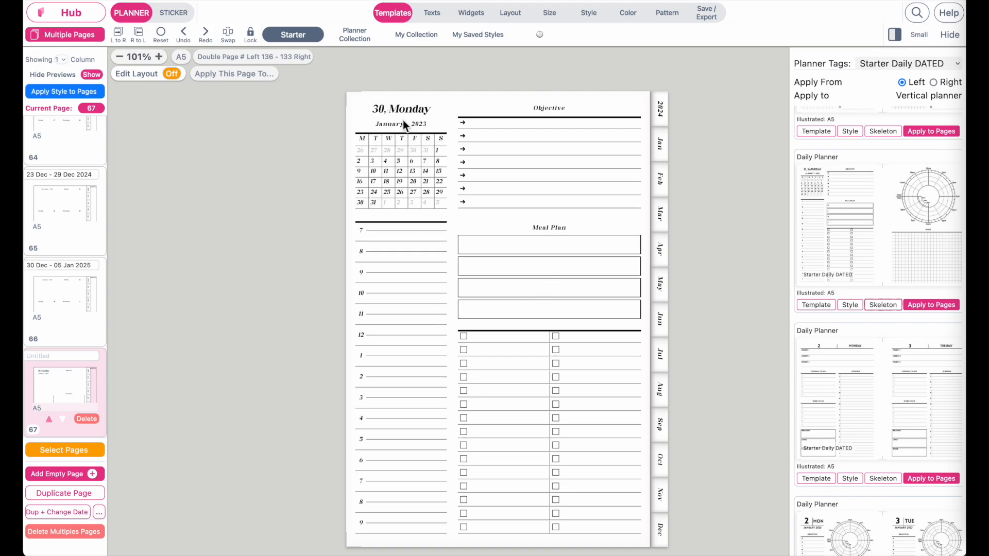
Remove the dated widget above the header of the daily page's mini monthly calendar
left_click(392, 113)
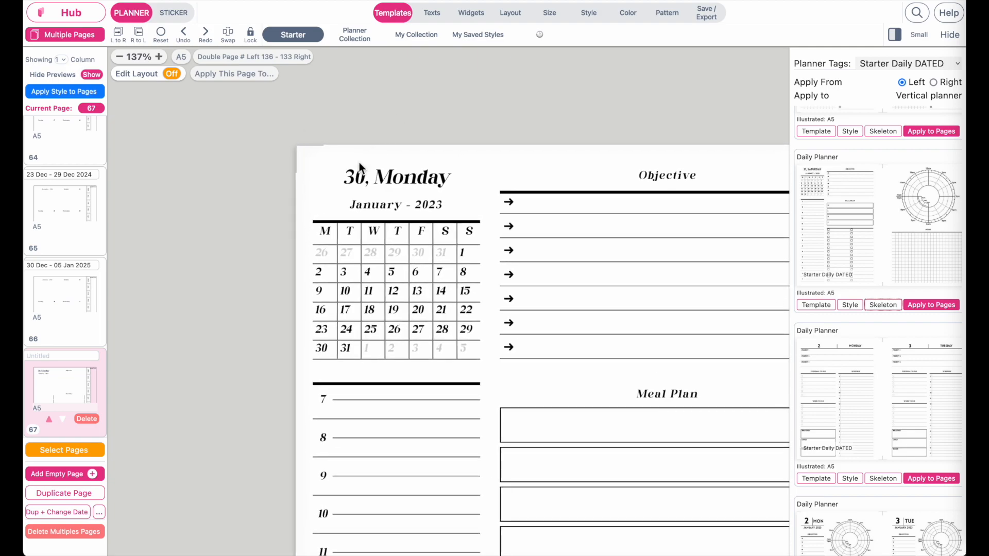
left_click(357, 180)
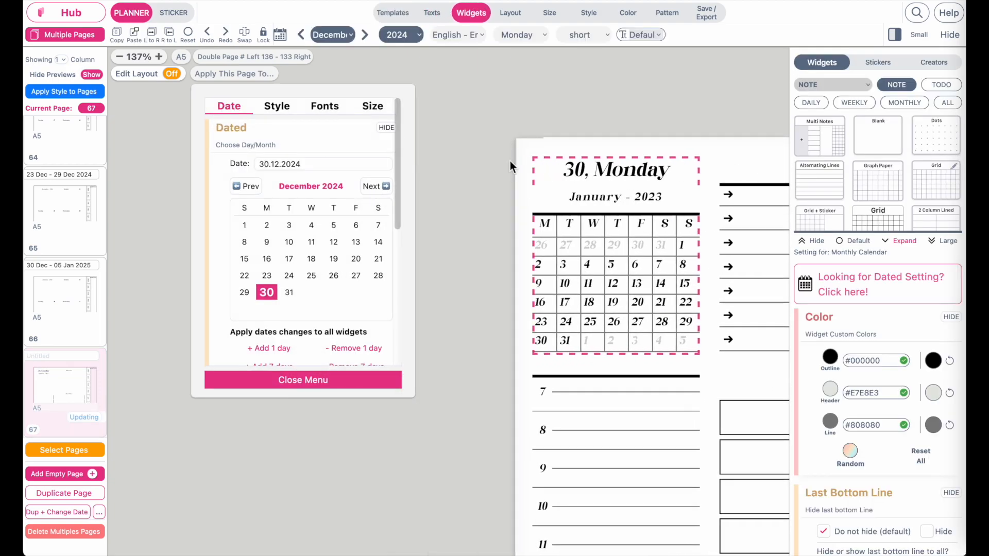
left_click(286, 382)
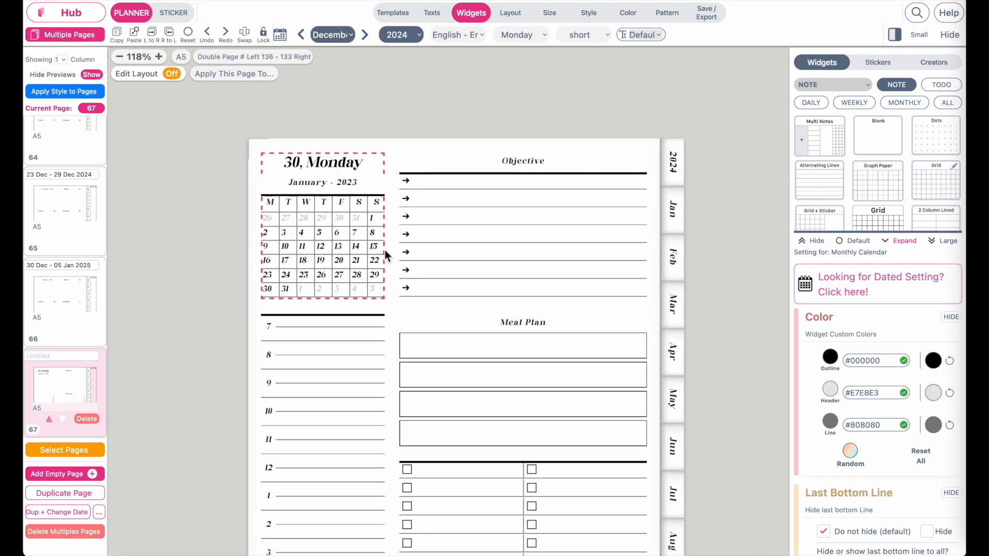
scroll(896, 350, "down", 15)
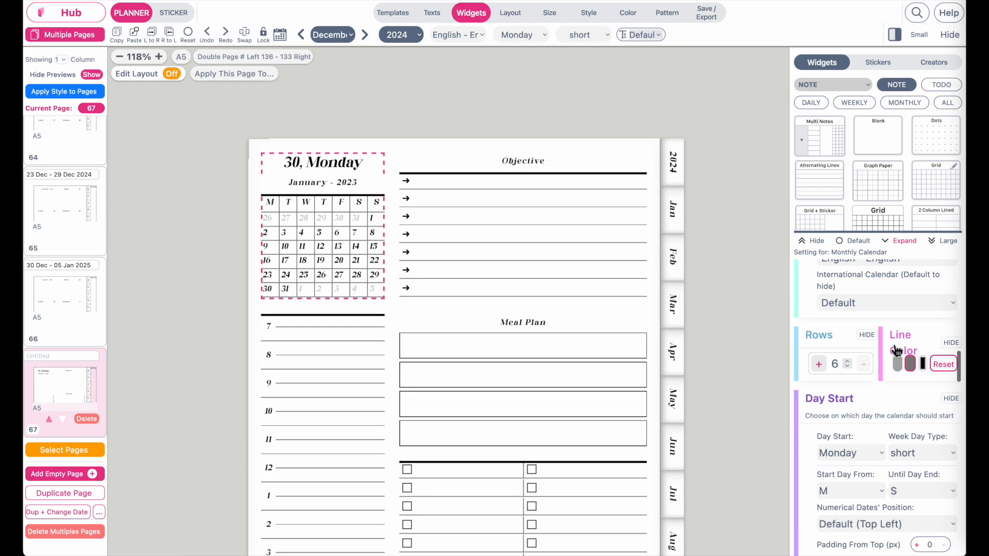
scroll(896, 350, "down", 10)
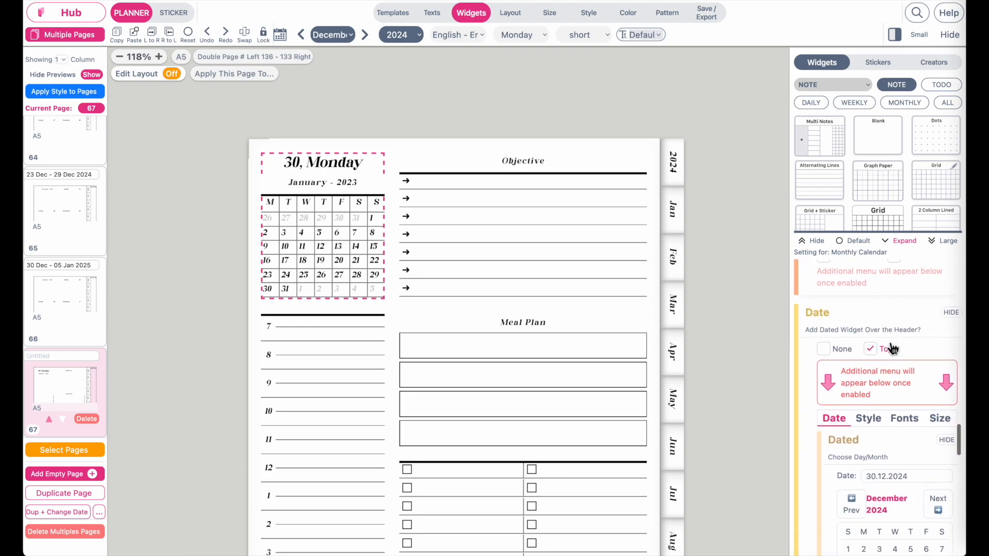
scroll(826, 304, "up", 1)
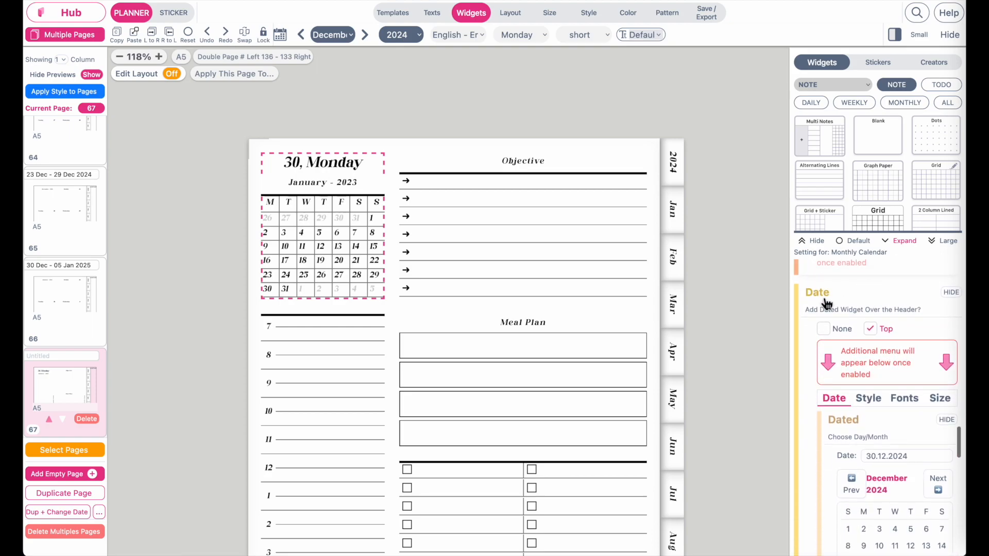
left_click(830, 332)
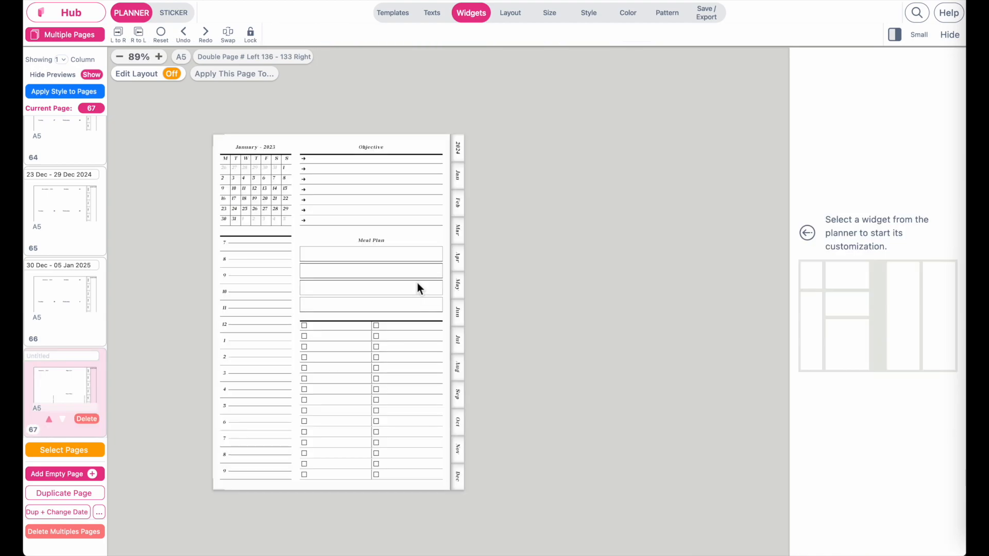
Try adding a dated widget over the header of the Objective list
scroll(331, 280, "up", 5)
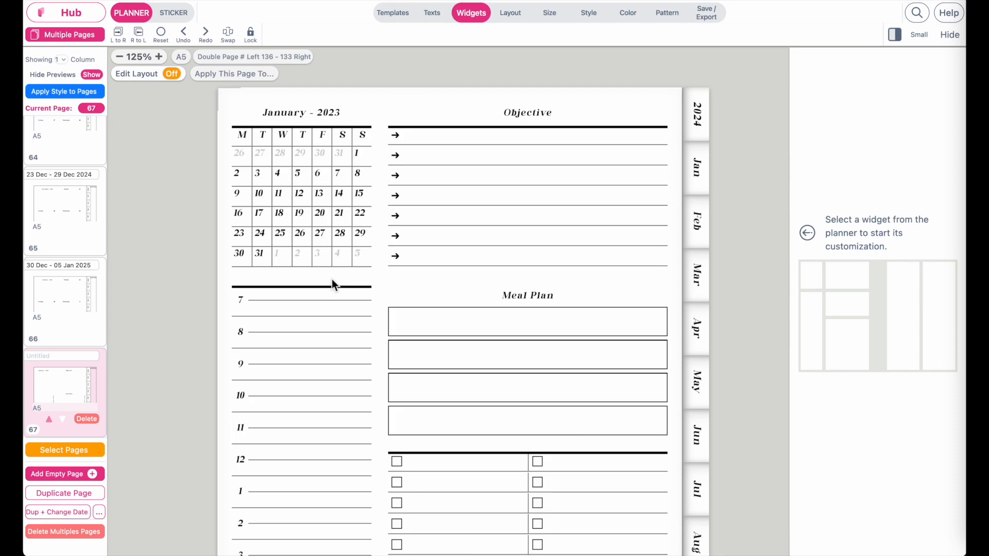
left_click(496, 154)
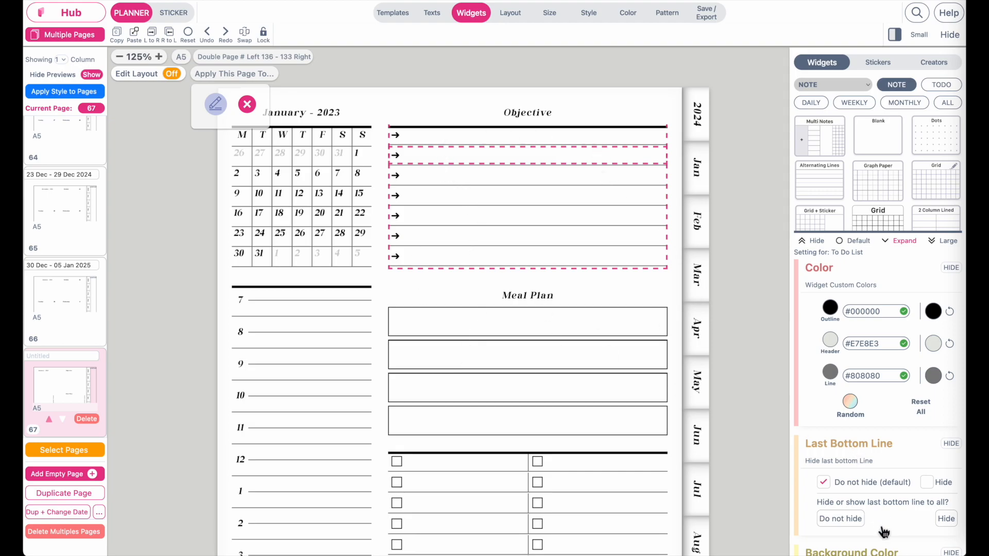
scroll(884, 531, "down", 10)
scroll(884, 531, "down", 15)
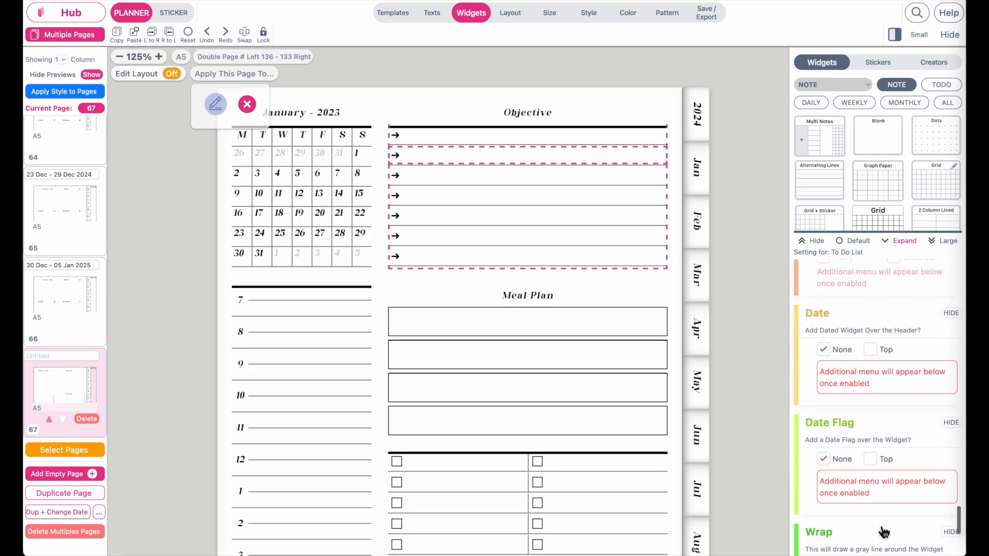
left_click(870, 351)
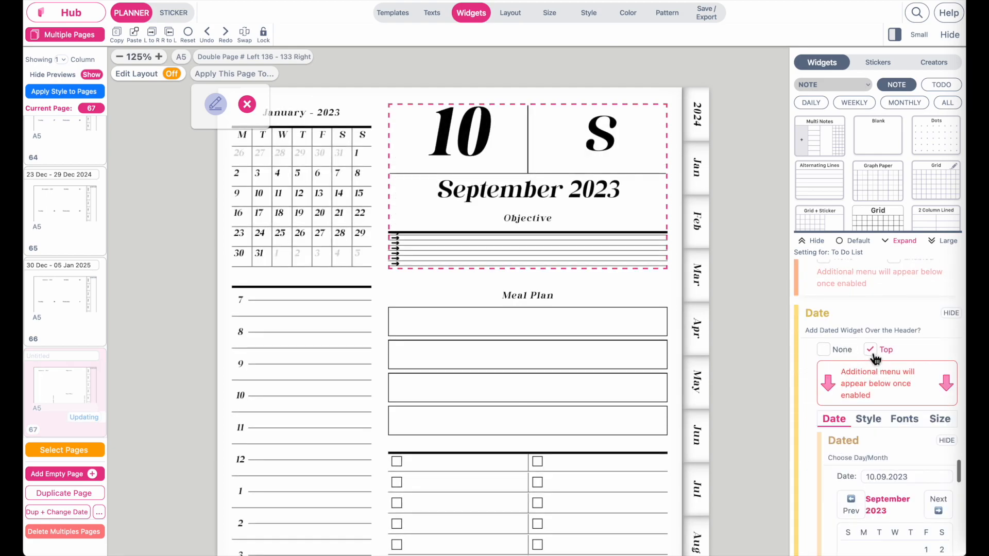
Try a height of 0.420 inch for the Objective list's dated header, then remove that date from the header
left_click(583, 171)
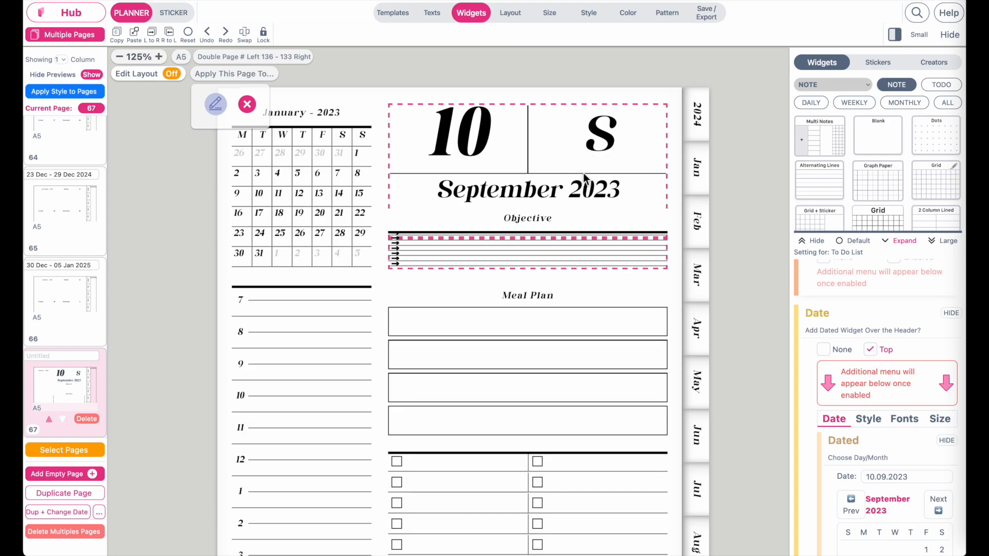
left_click(373, 106)
left_click_drag(278, 235, 252, 238)
left_click(257, 237)
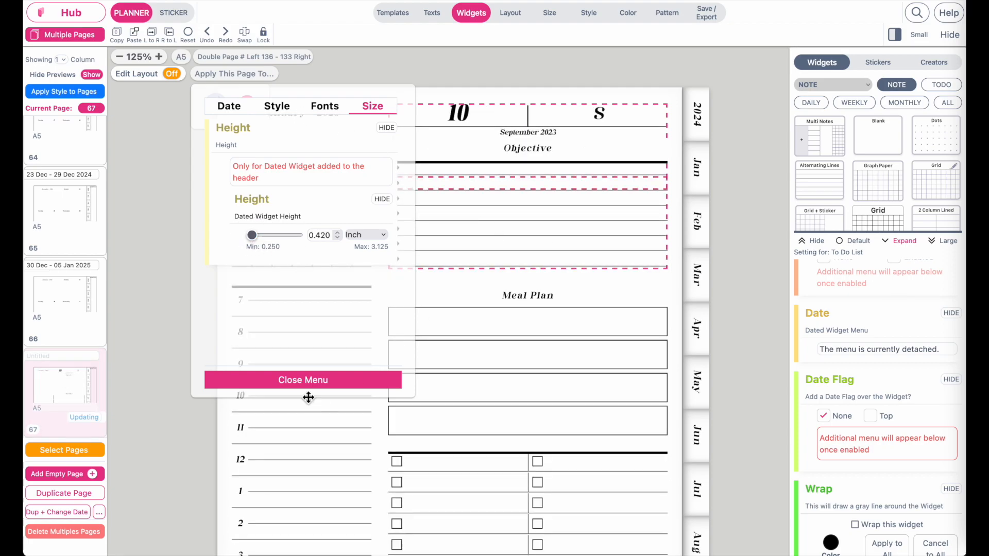
left_click(310, 381)
left_click(824, 350)
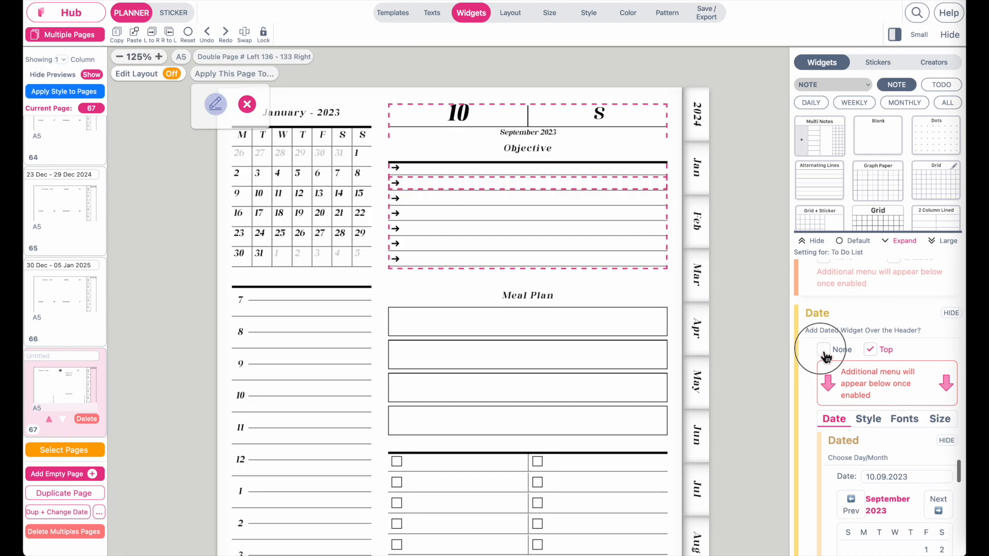
Add a date flag to the Objective list and measure its horizontal position from the right
scroll(875, 371, "down", 1)
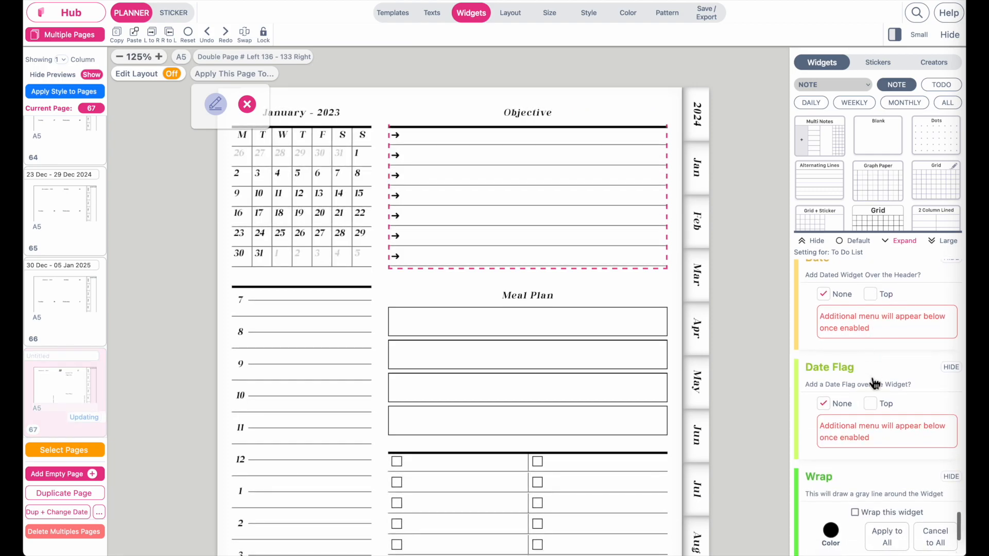
left_click(871, 405)
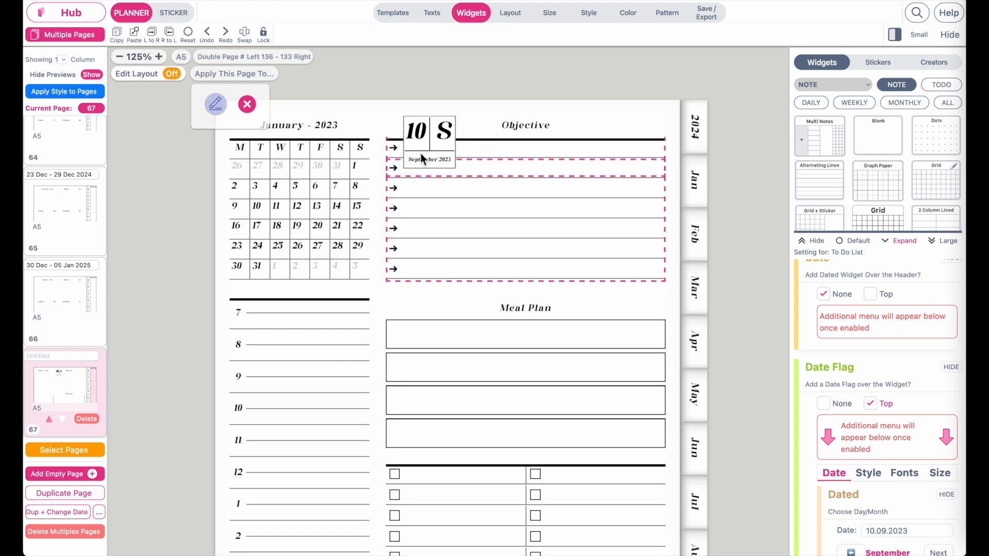
left_click(421, 153)
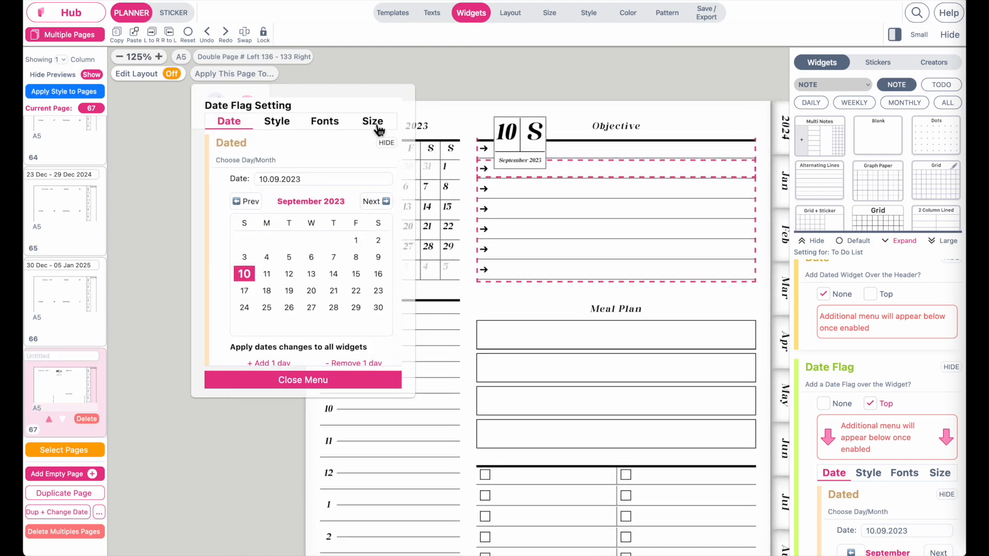
left_click(373, 122)
scroll(273, 319, "down", 1)
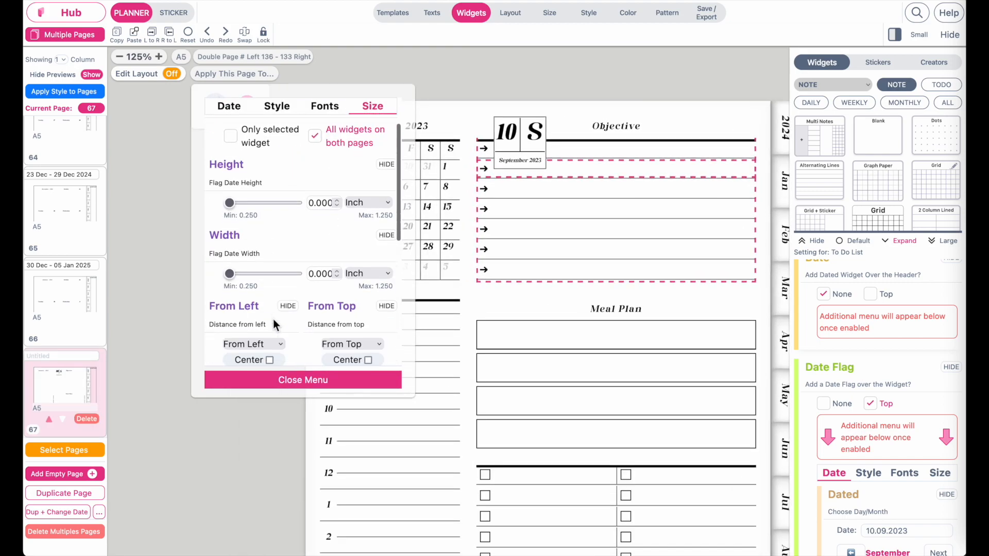
scroll(273, 320, "down", 1)
left_click(271, 294)
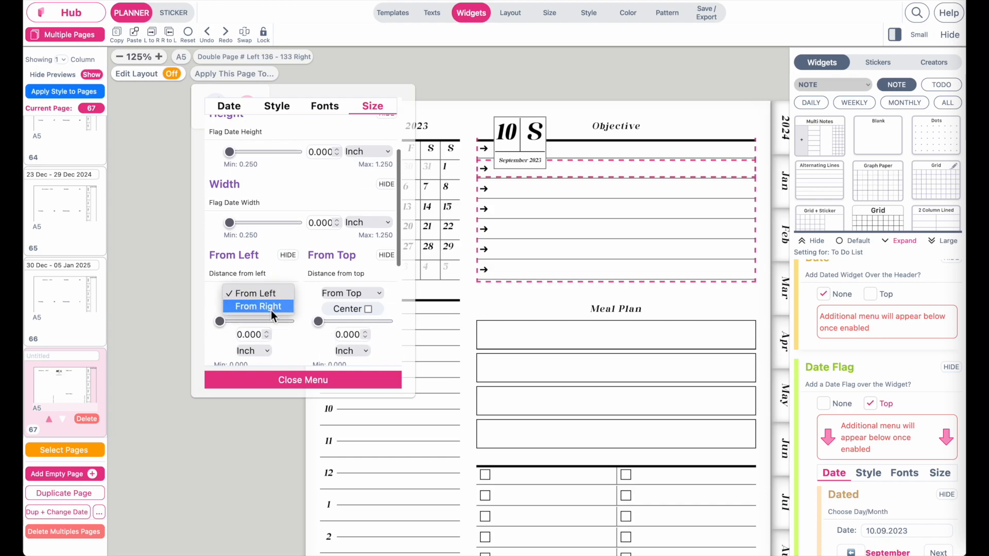
left_click(271, 310)
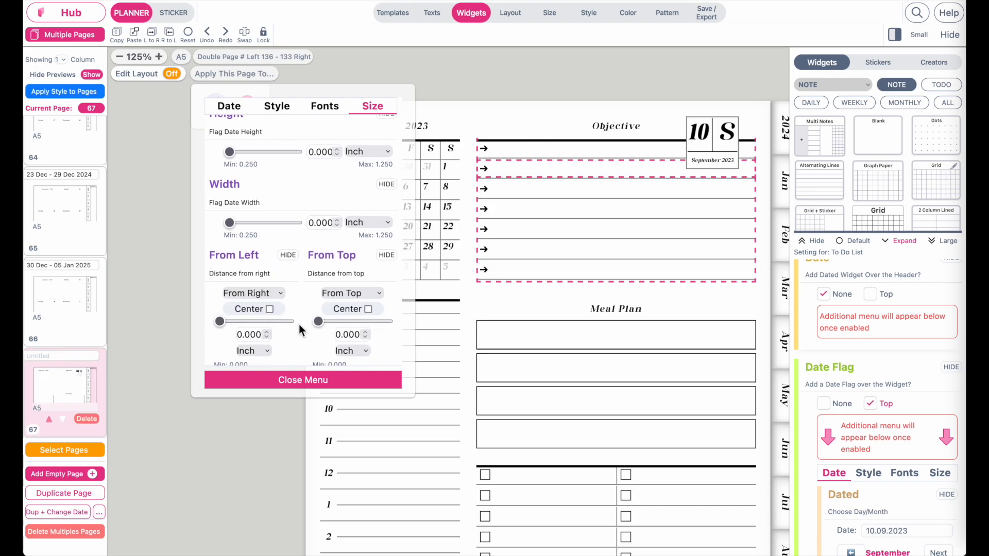
Set the date flag's distance from the top to 0.060 inch and shift it closer to the Objective list's right edge
left_click(366, 332)
left_click(365, 332)
left_click(366, 333)
left_click(366, 332)
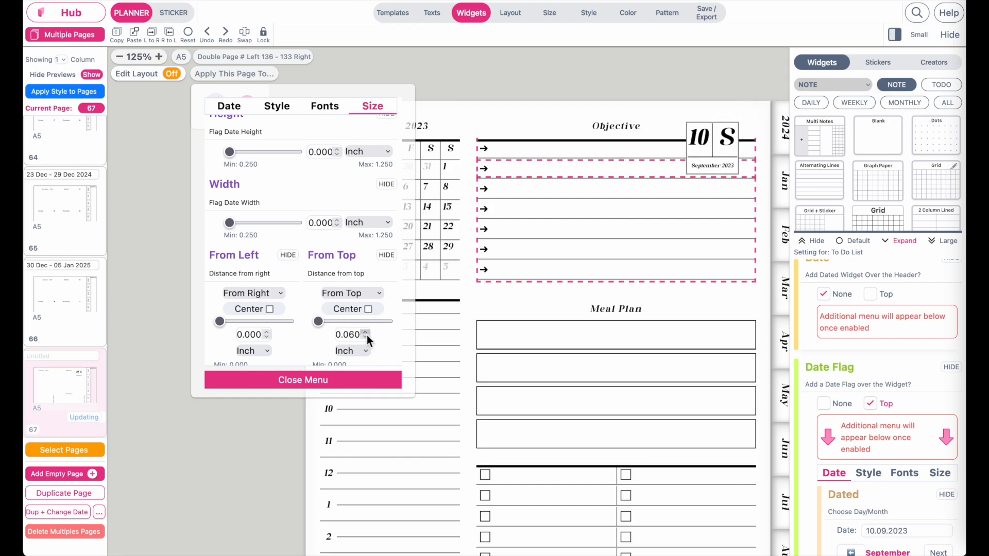
left_click(266, 333)
left_click(267, 332)
left_click(266, 332)
left_click(267, 332)
left_click(266, 332)
left_click(267, 333)
left_click(266, 332)
left_click_drag(221, 322, 224, 320)
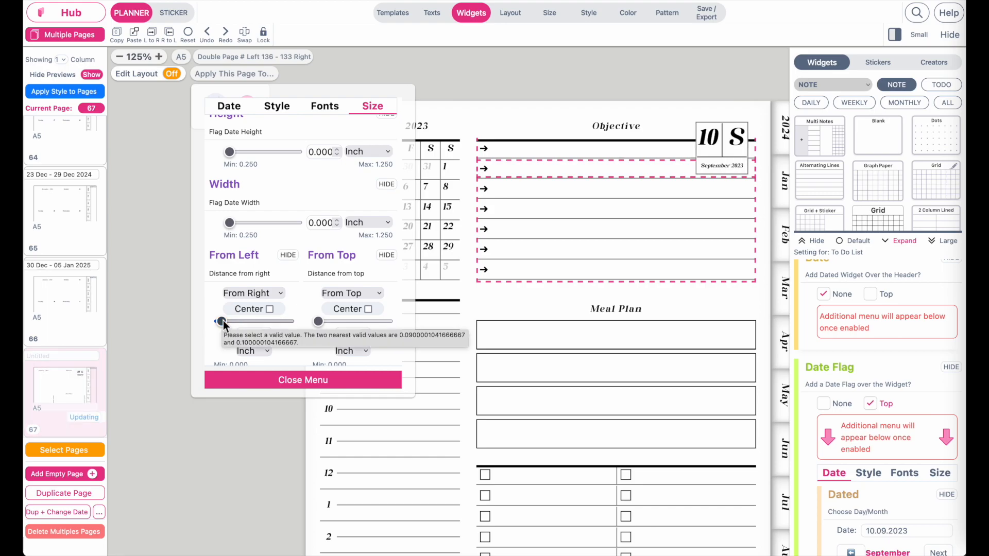
Set the date flag's width to 0.840 inch and increase its height to about 0.5 inch
scroll(276, 294, "up", 2)
left_click_drag(228, 270, 271, 284)
left_click_drag(230, 199, 248, 208)
Set the date flag's border color to black, try light and dark gray inside colors, then pick white as the custom inside color
scroll(263, 329, "down", 5)
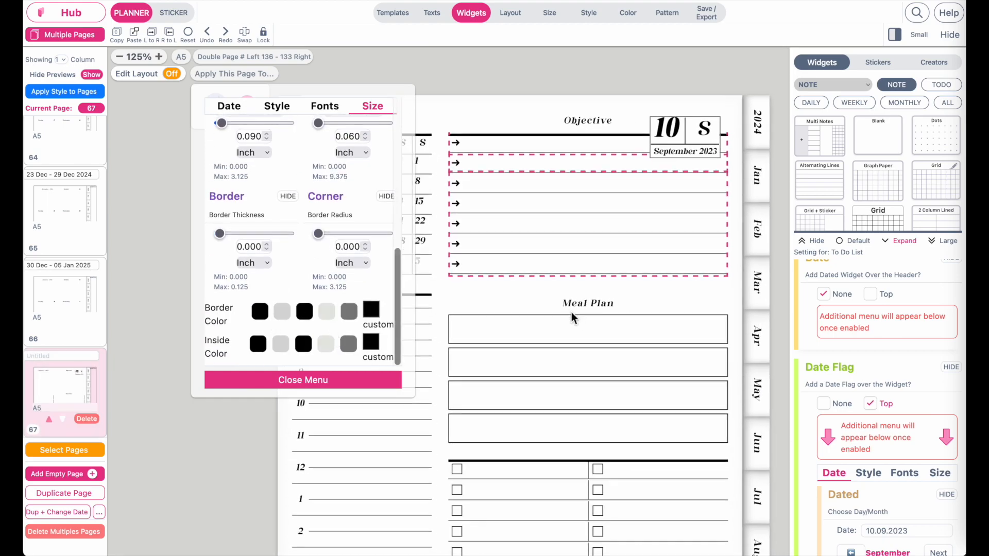
left_click(263, 315)
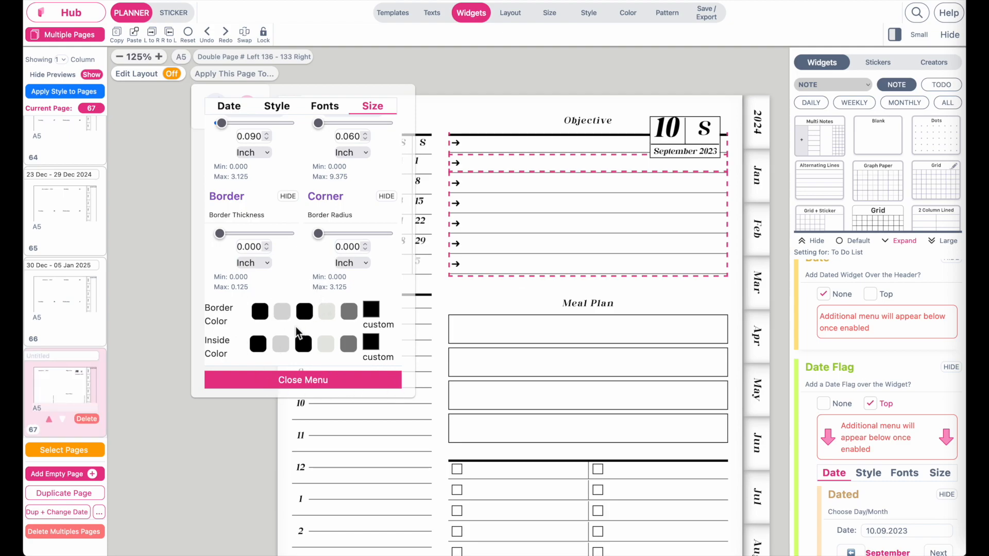
left_click(281, 344)
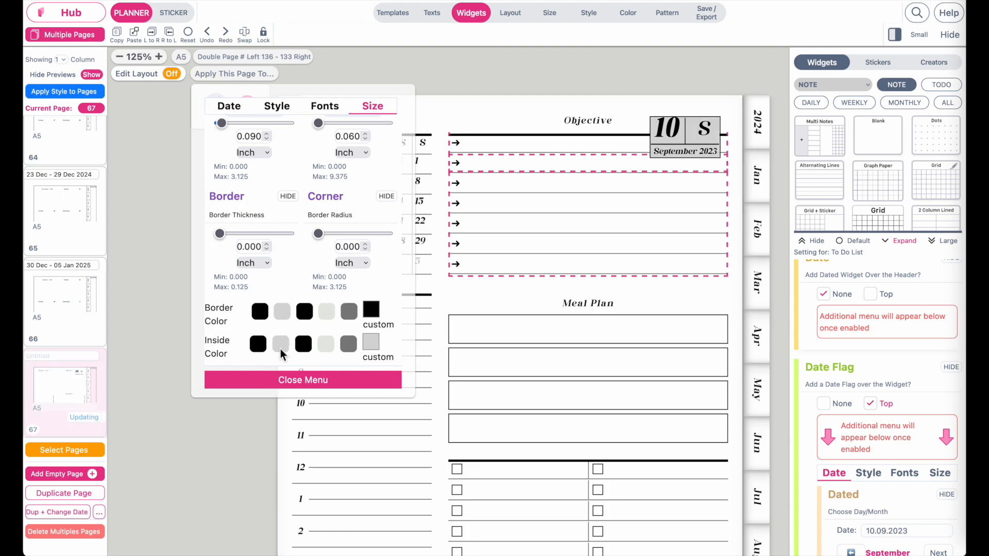
left_click(349, 344)
left_click(371, 342)
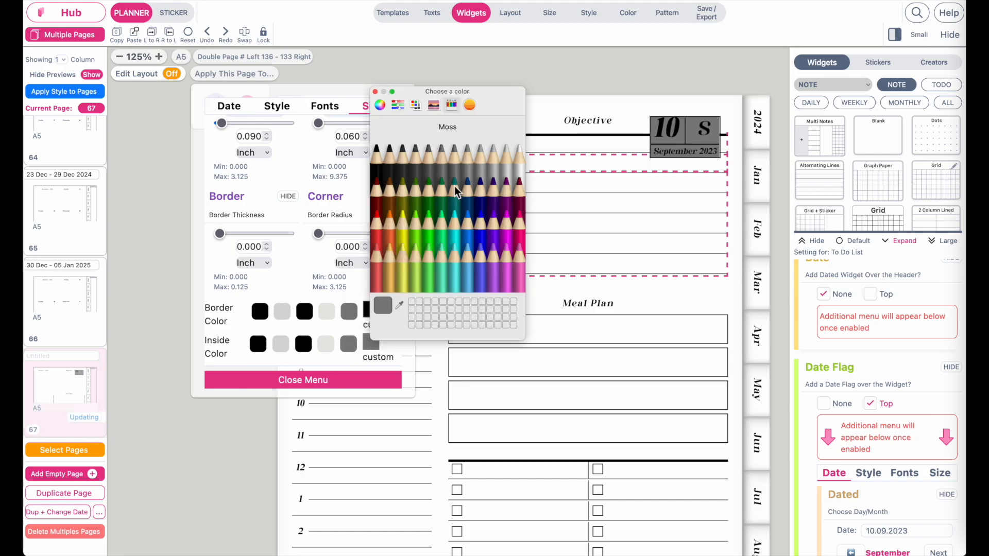
left_click(520, 165)
left_click(376, 92)
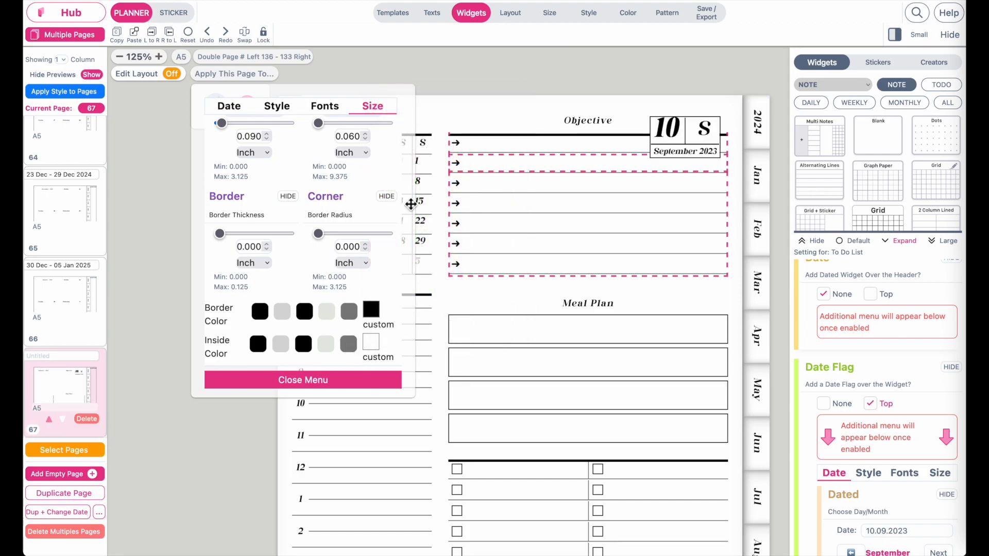
Set the date flag's height to 0.500 inch
scroll(276, 186, "up", 5)
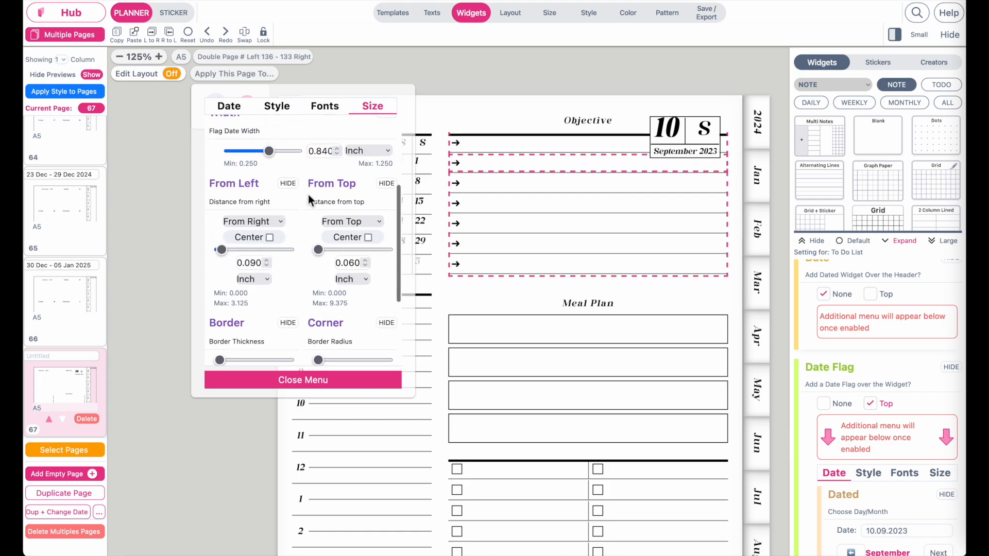
scroll(309, 196, "up", 3)
left_click_drag(255, 224, 248, 230)
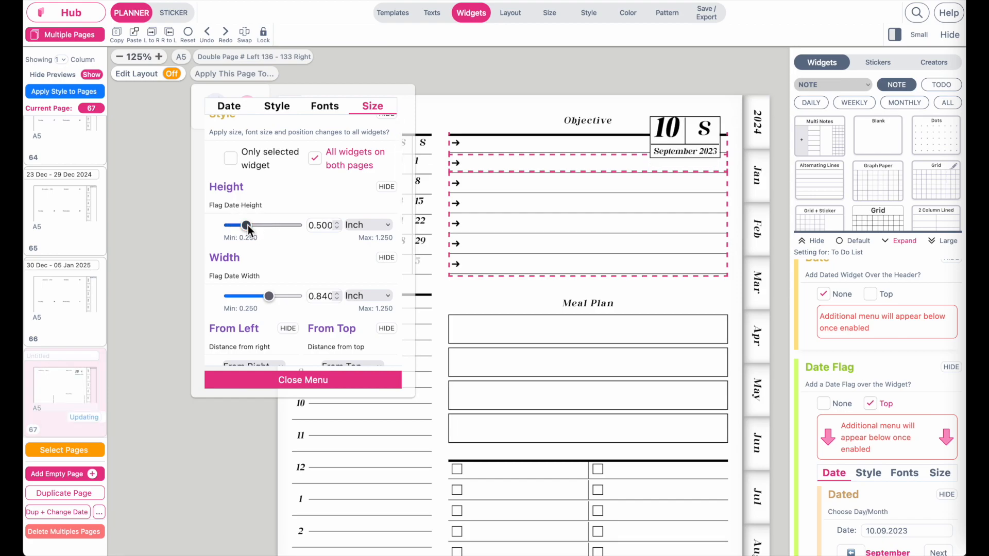
Try several dated layouts for the flag and choose the one with day number and short month above the weekday
left_click(277, 107)
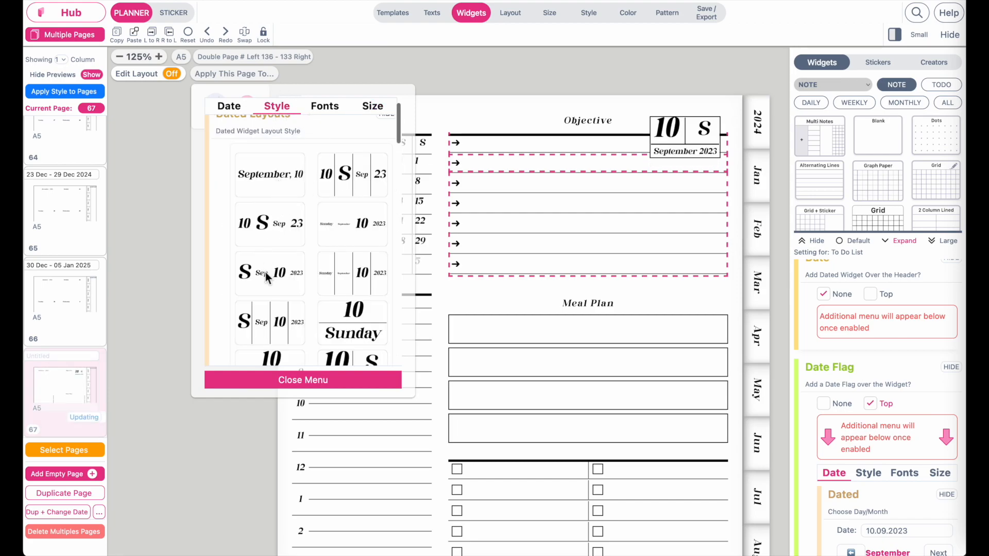
left_click(260, 323)
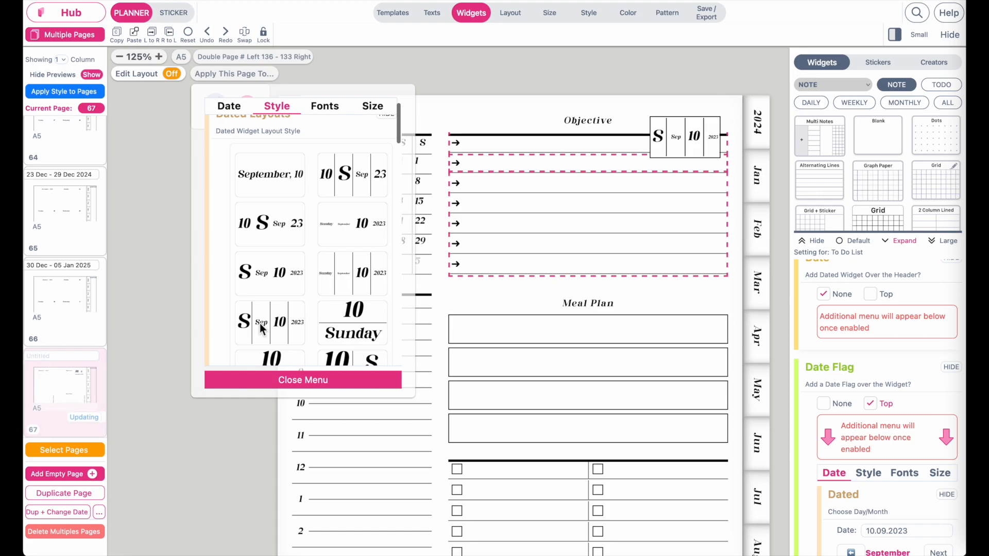
left_click(348, 325)
scroll(348, 324, "down", 1)
scroll(348, 325, "down", 4)
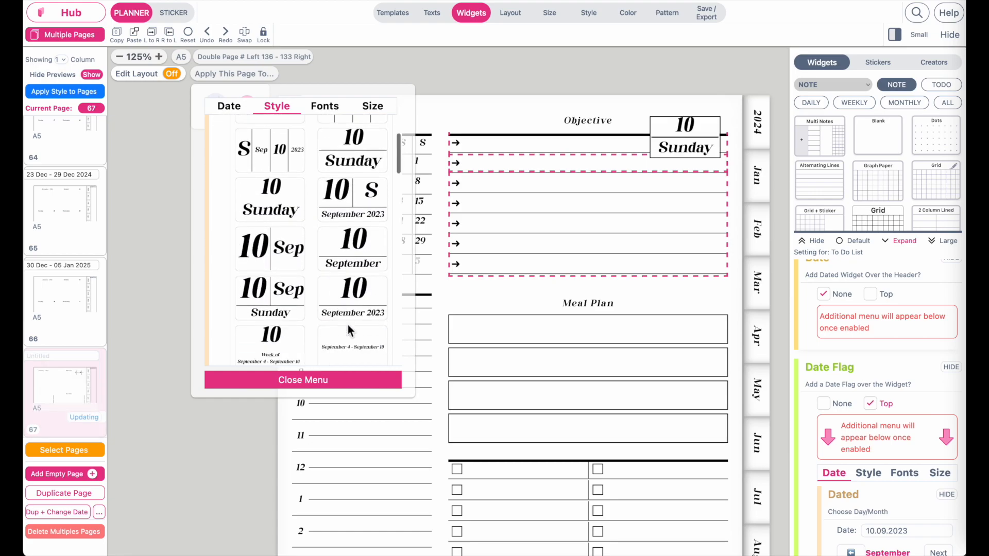
left_click(292, 264)
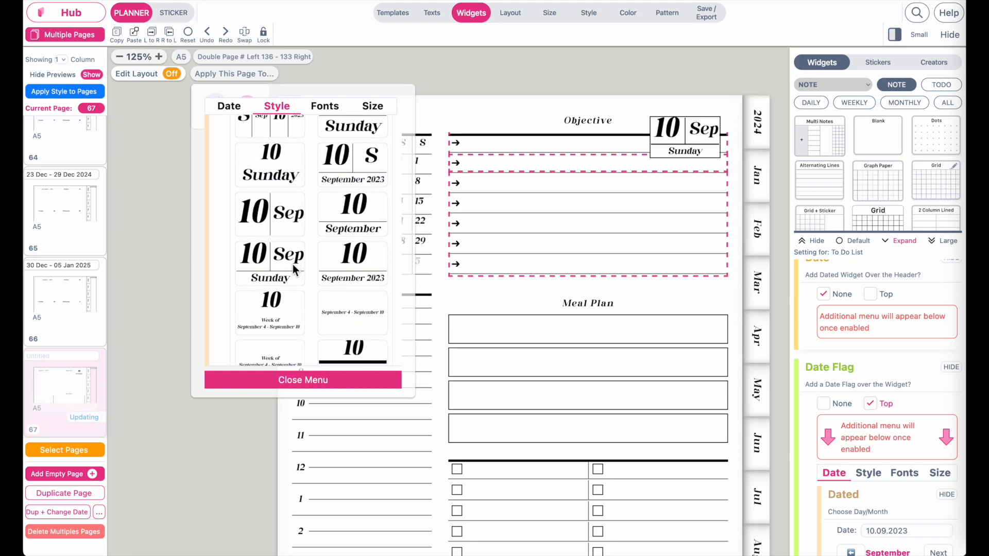
scroll(293, 264, "up", 4)
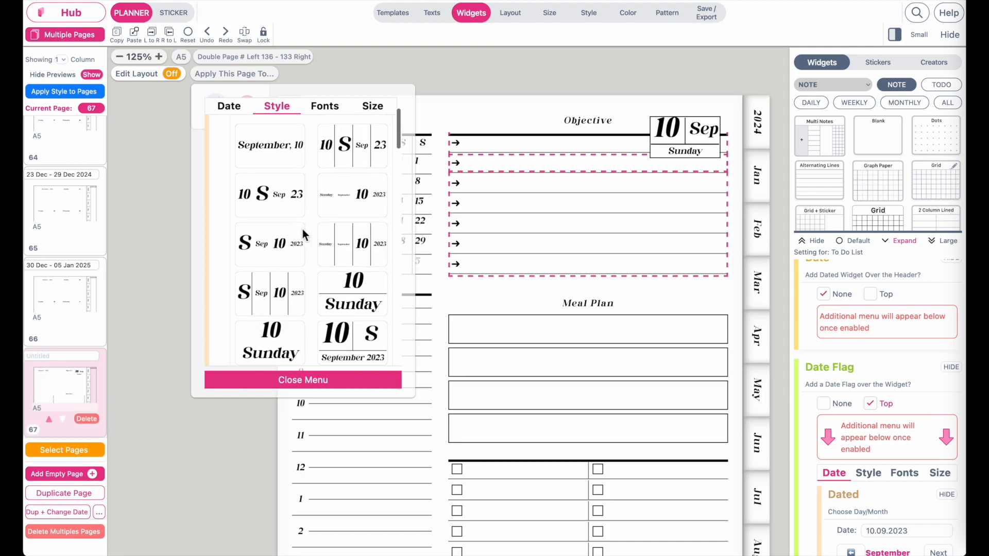
Slightly round the date flag's corners by raising its border radius
left_click(384, 110)
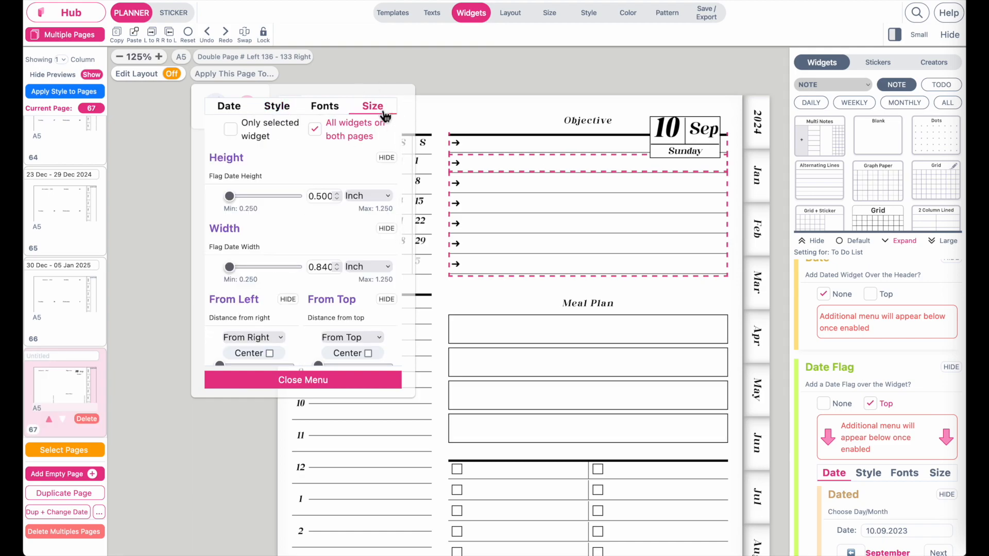
scroll(378, 225, "down", 5)
mouse_move(318, 233)
left_mouse_down()
mouse_move(388, 236)
mouse_move(321, 238)
left_mouse_up()
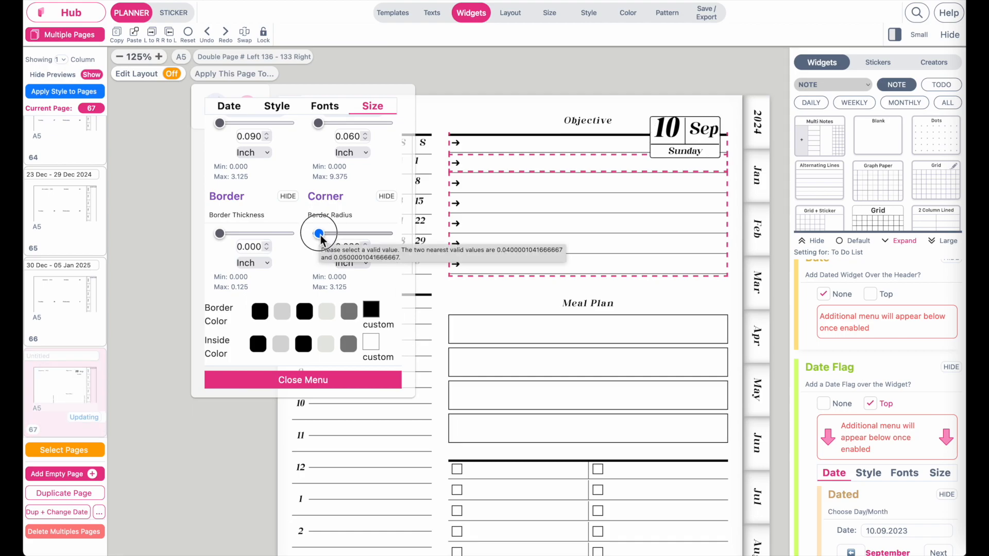
Try PlayfairDisplay-MediumItalic on the date flag, set its font to Modern Oley, and close the flag's settings
left_click(336, 109)
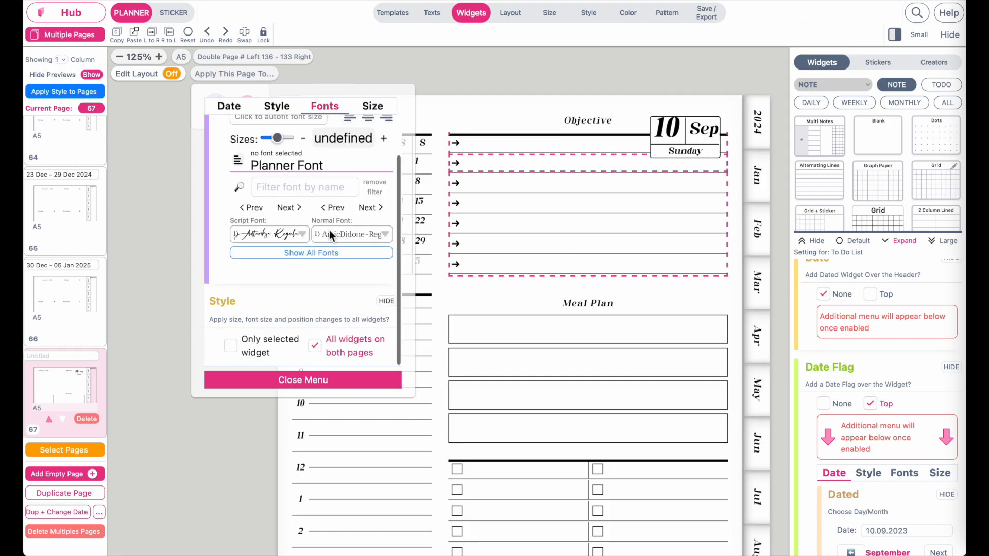
left_click(372, 239)
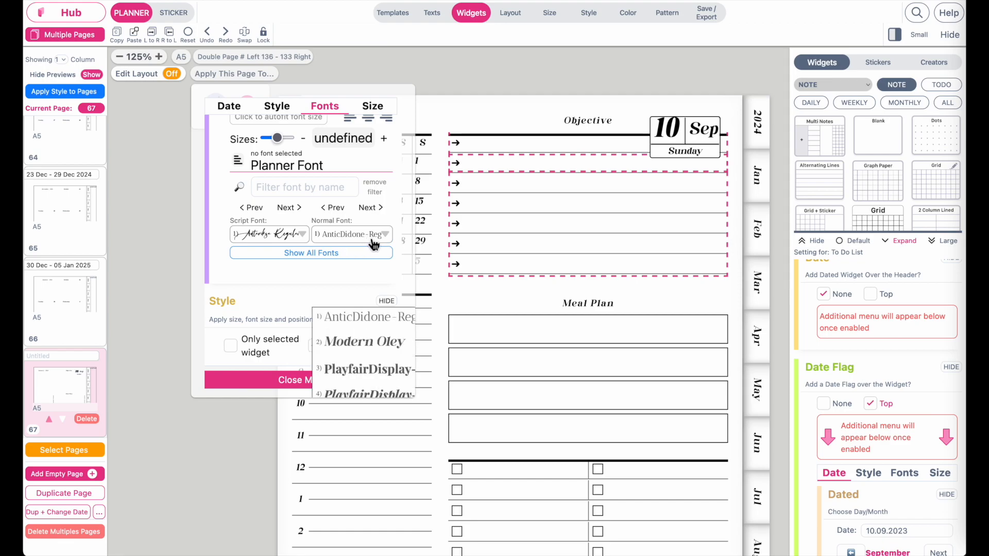
left_click(325, 342)
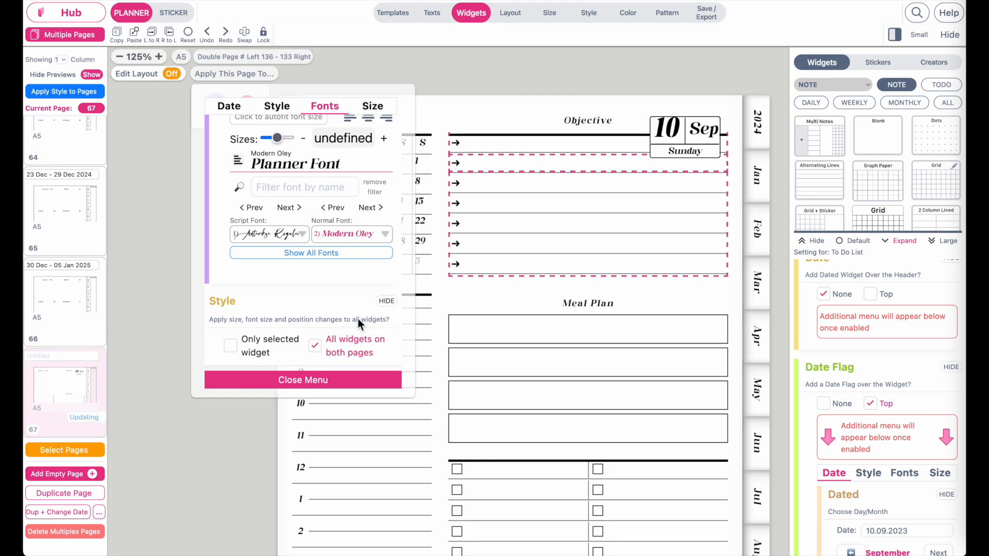
left_click(381, 240)
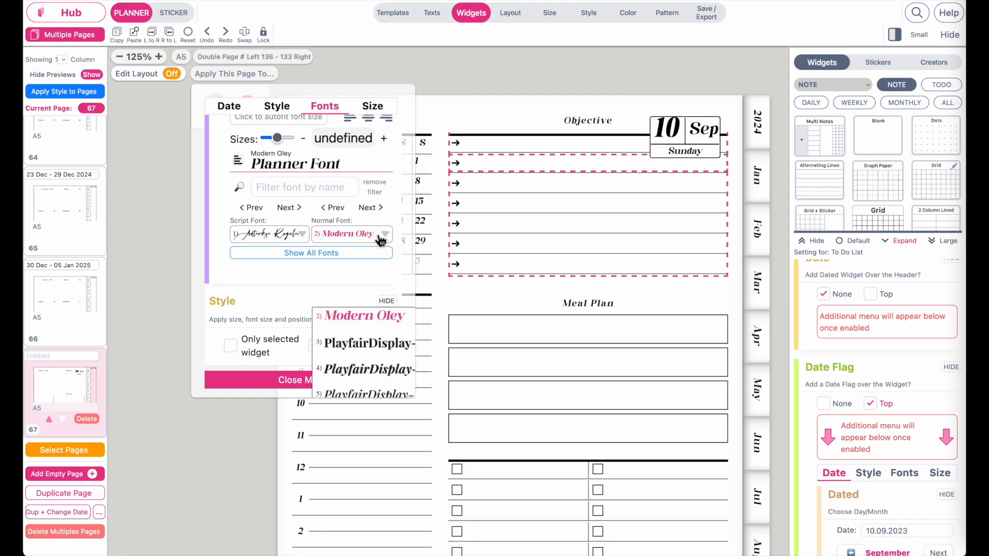
left_click(350, 369)
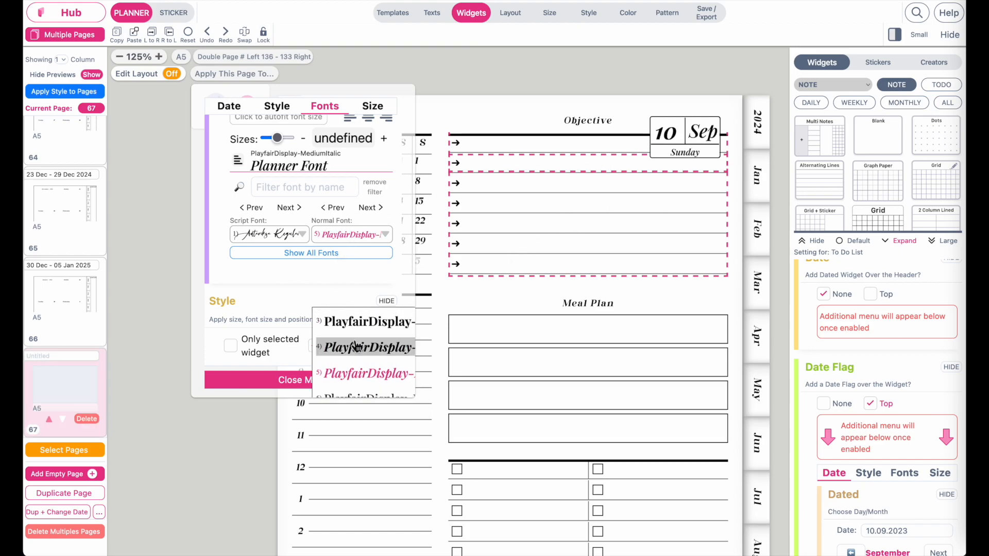
scroll(355, 348, "up", 2)
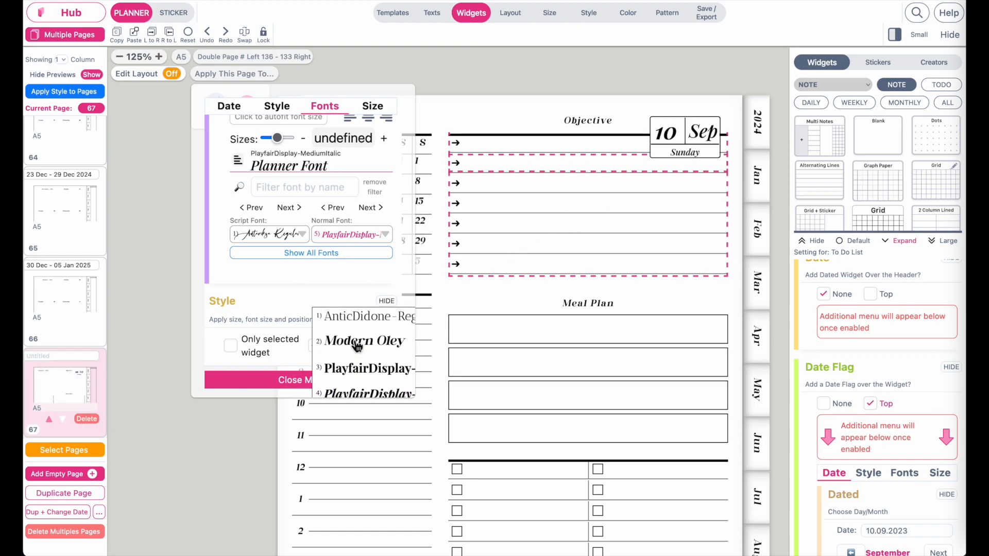
left_click(354, 349)
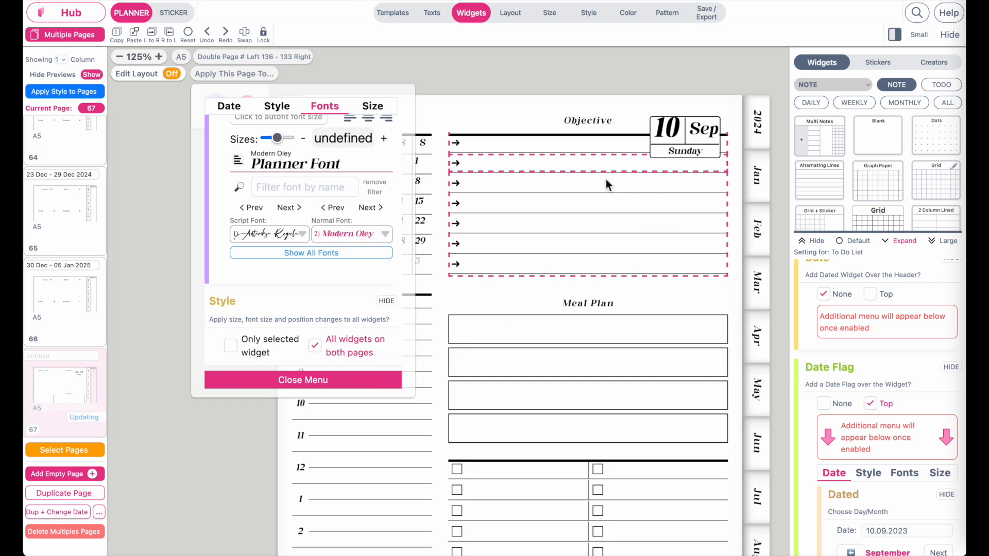
left_click(296, 381)
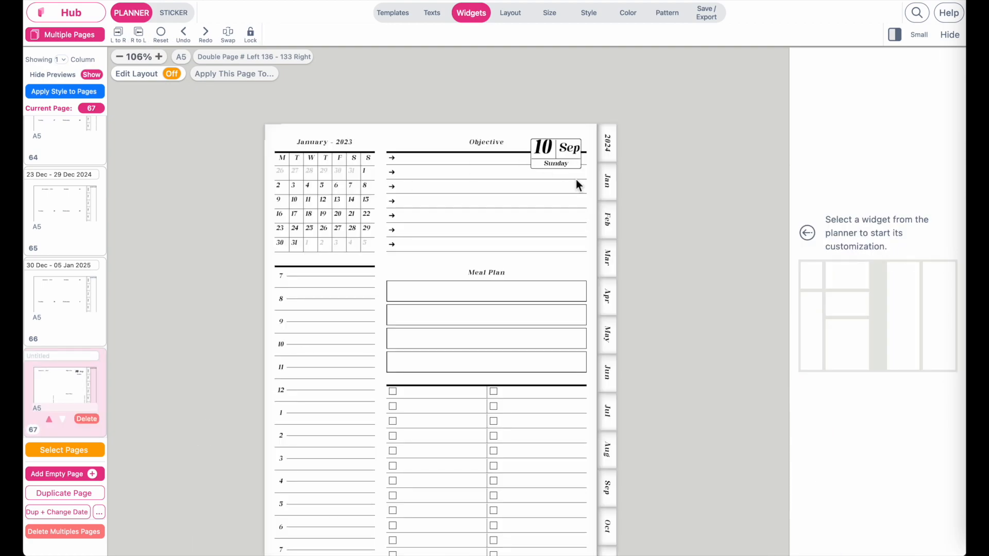
Label the first three Meal Plan boxes B, L and D
scroll(478, 217, "left", 1)
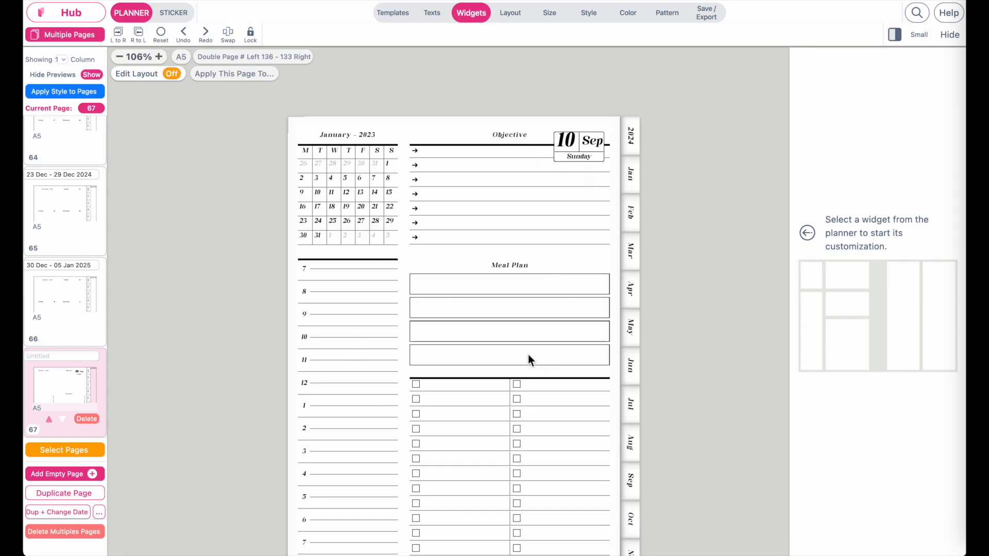
scroll(528, 354, "down", 1)
scroll(529, 354, "up", 1)
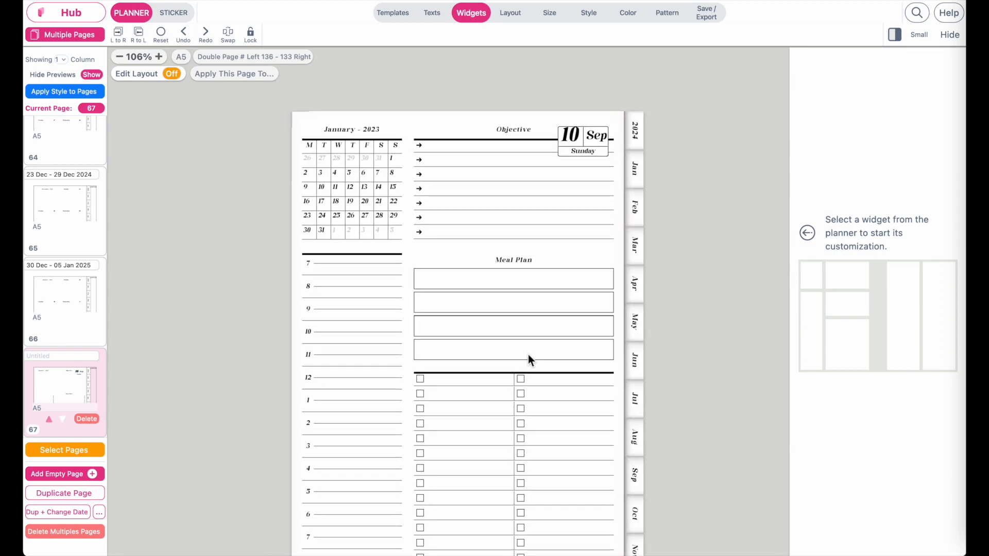
left_click(484, 280)
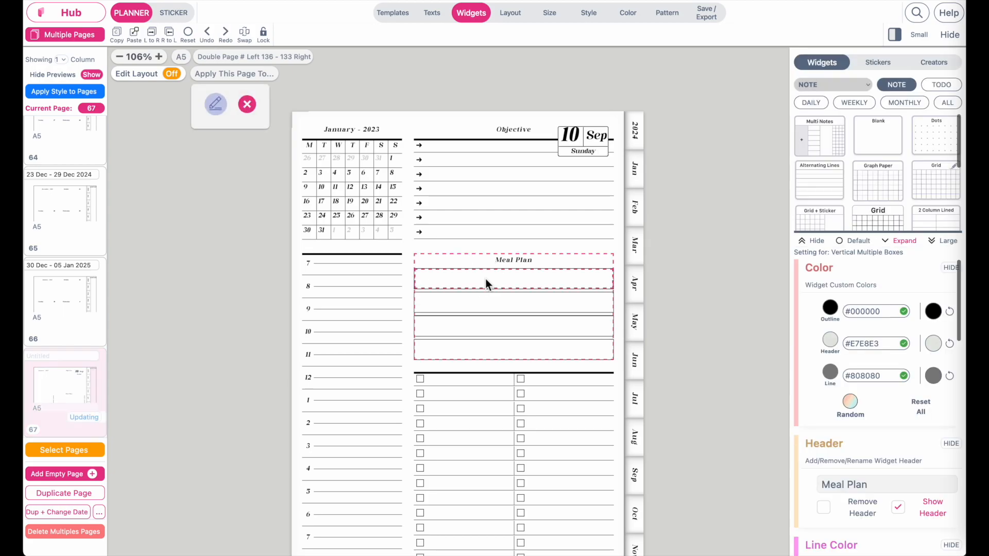
left_click(216, 103)
scroll(556, 327, "left", 1)
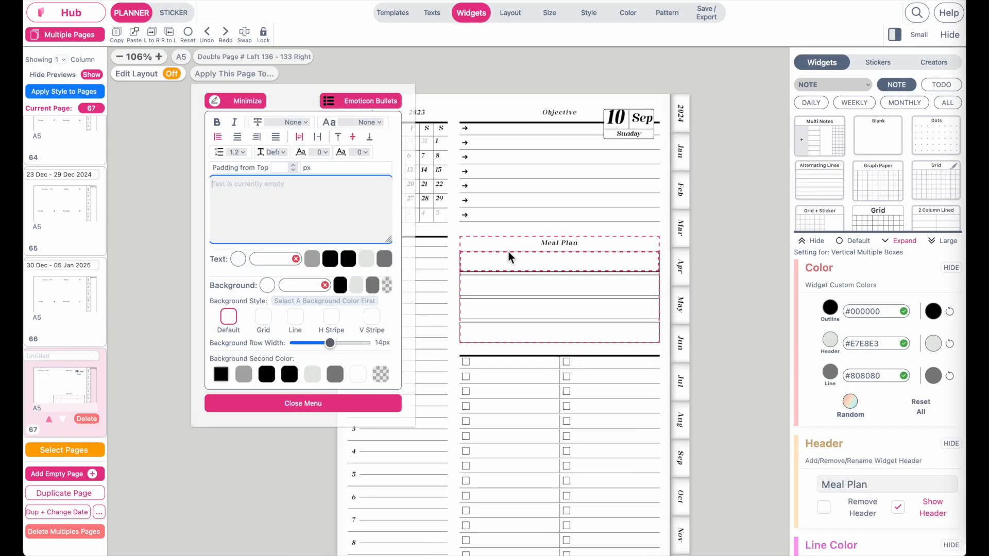
left_click(478, 261)
left_click(286, 182)
type("B")
left_click(507, 296)
type("L")
left_click(475, 313)
type("D")
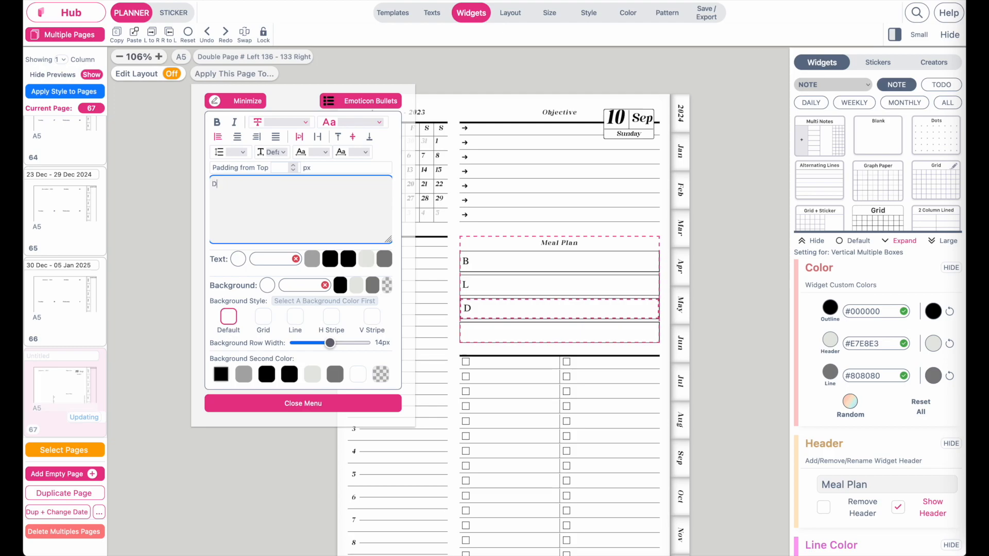
Add eight outlined water drop icons to the fourth Meal Plan box
left_click(521, 341)
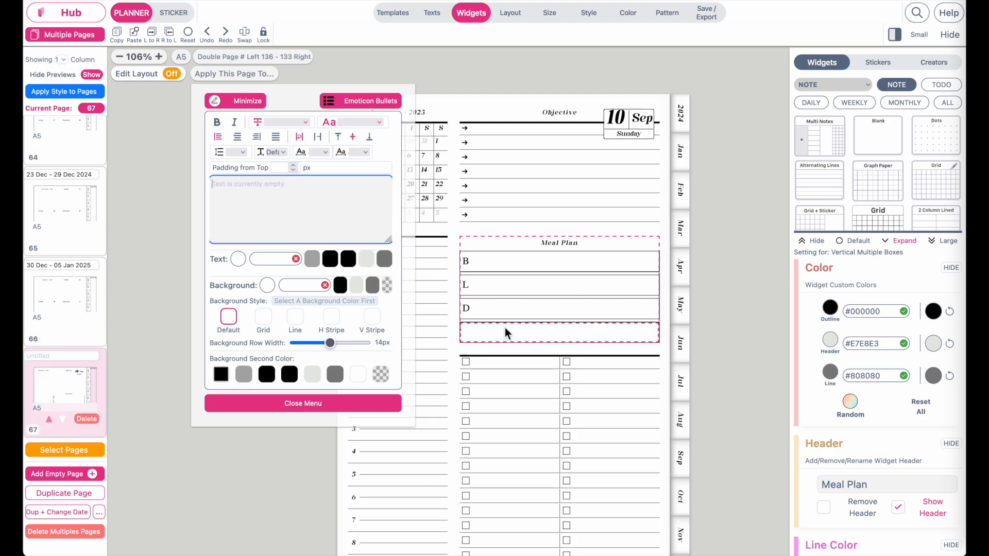
left_click(354, 109)
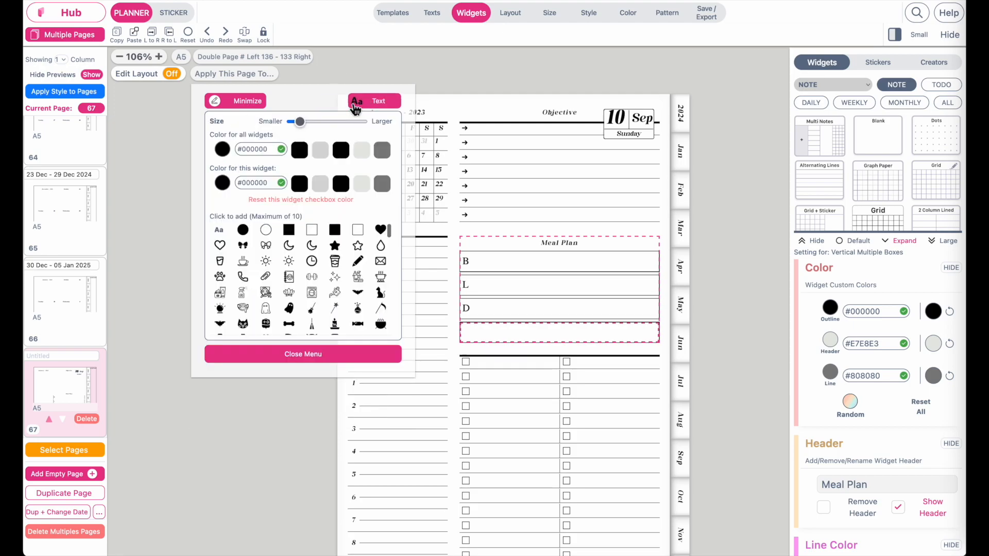
left_click(380, 248)
left_click(380, 248)
left_click(380, 247)
left_click(380, 247)
left_click(380, 247)
left_click(380, 248)
left_click(380, 247)
left_click(380, 248)
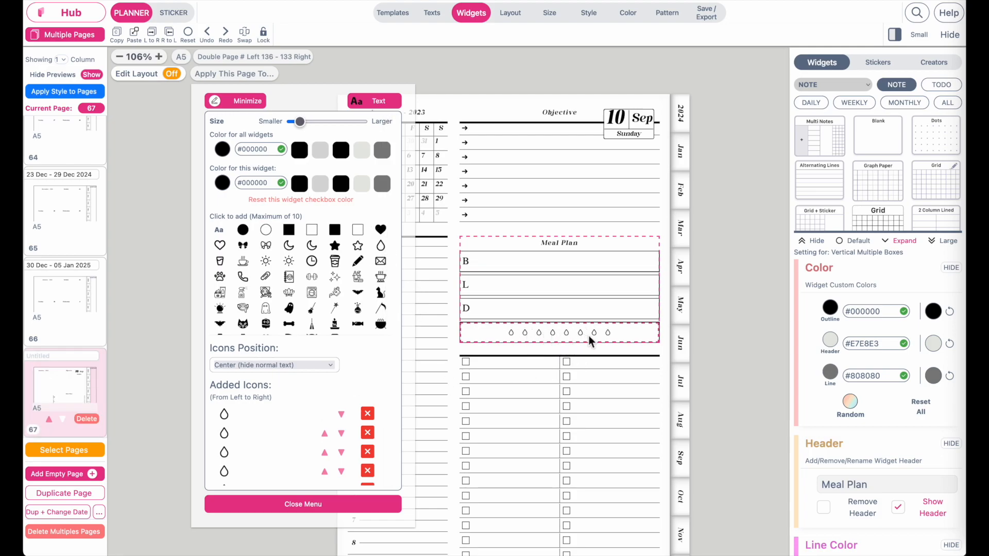
Slightly enlarge the water drop icons in the Meal Plan widget
scroll(393, 388, "down", 3)
scroll(393, 387, "up", 3)
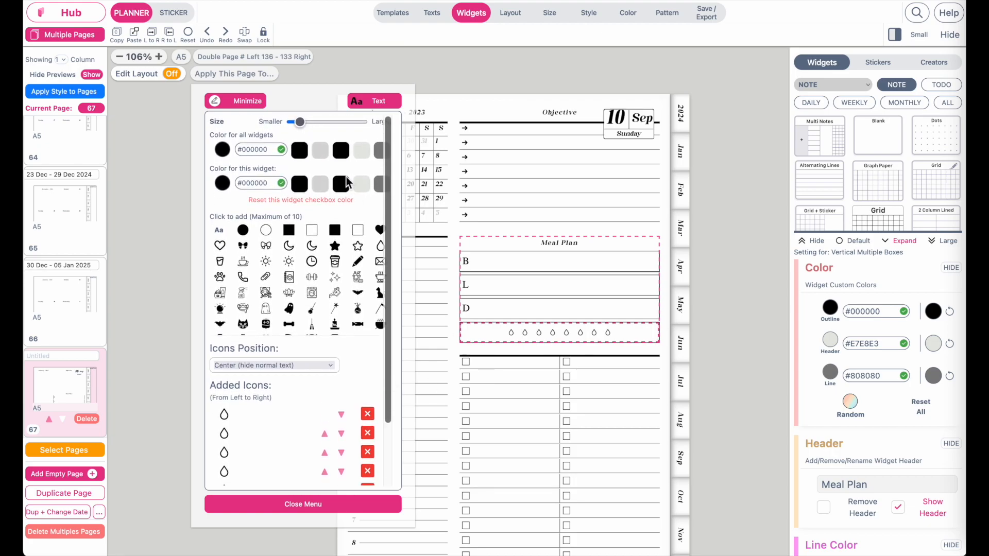
left_click_drag(301, 125, 304, 125)
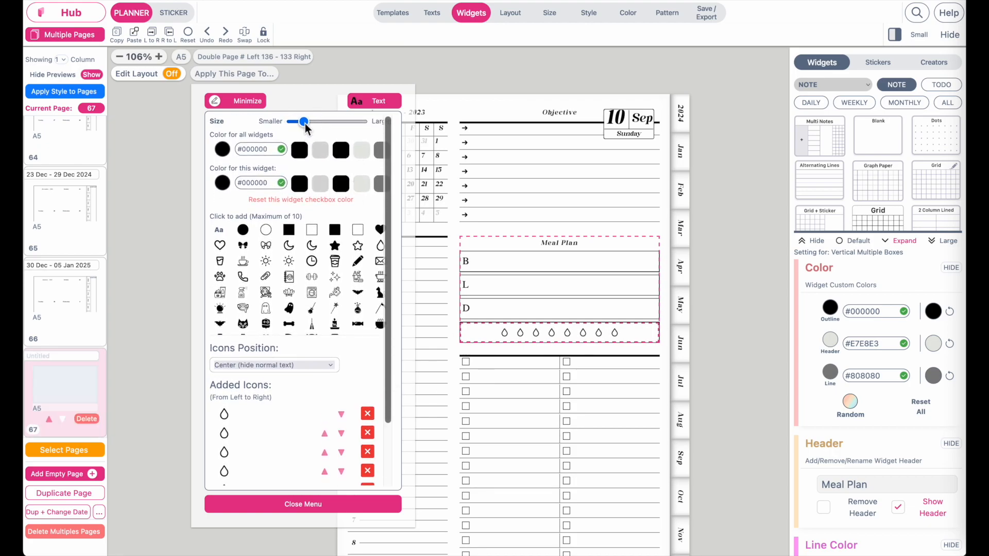
Try the right side position for the water drop icons, then return them to the center
left_click(236, 365)
left_click(239, 348)
left_click(240, 369)
left_click(241, 376)
left_click(241, 364)
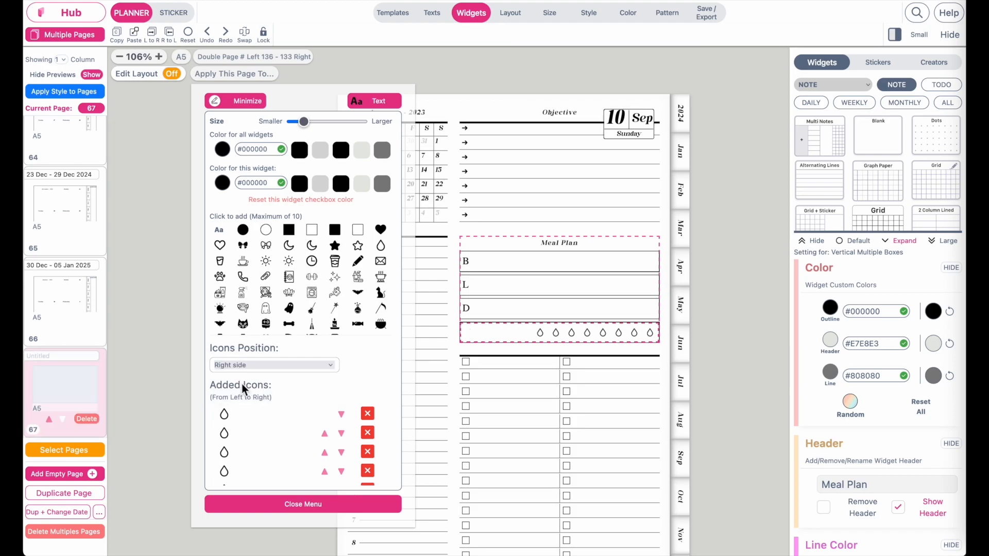
left_click(243, 384)
Style the h3 text of the Meal Plan labels with the Modern Oley font at size 12
left_click(437, 18)
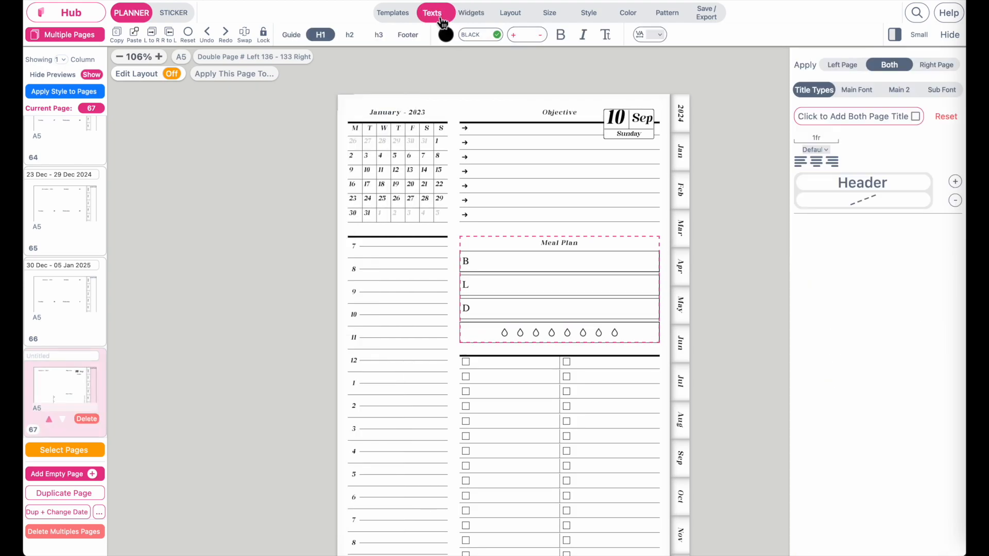
left_click(380, 41)
left_click(914, 61)
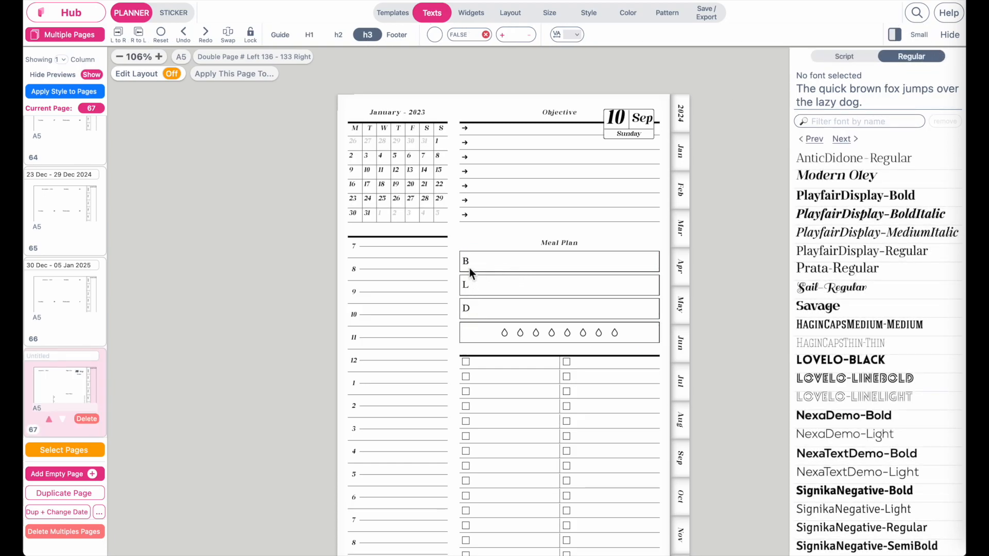
left_click(824, 176)
left_click(855, 196)
left_click(855, 232)
left_click(850, 194)
left_click(835, 176)
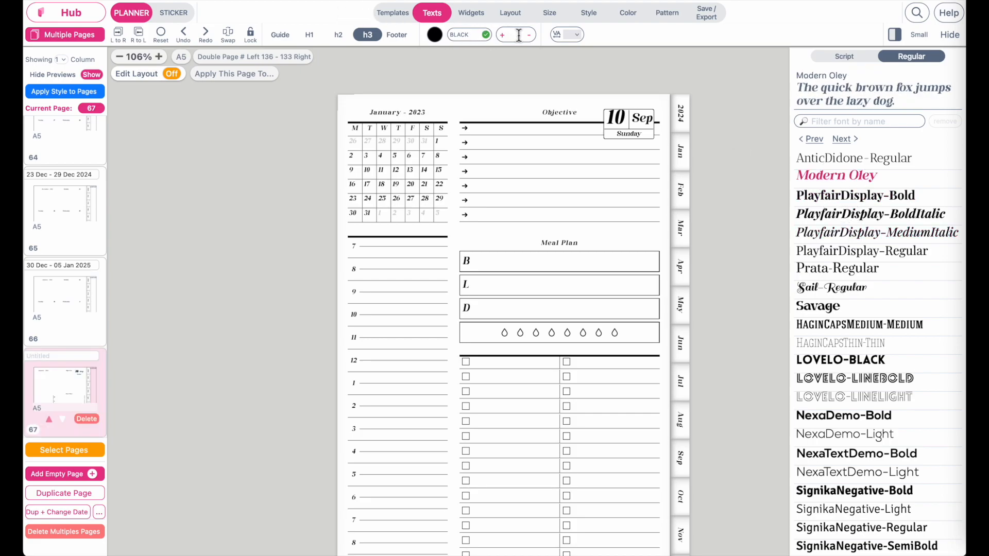
left_click(503, 35)
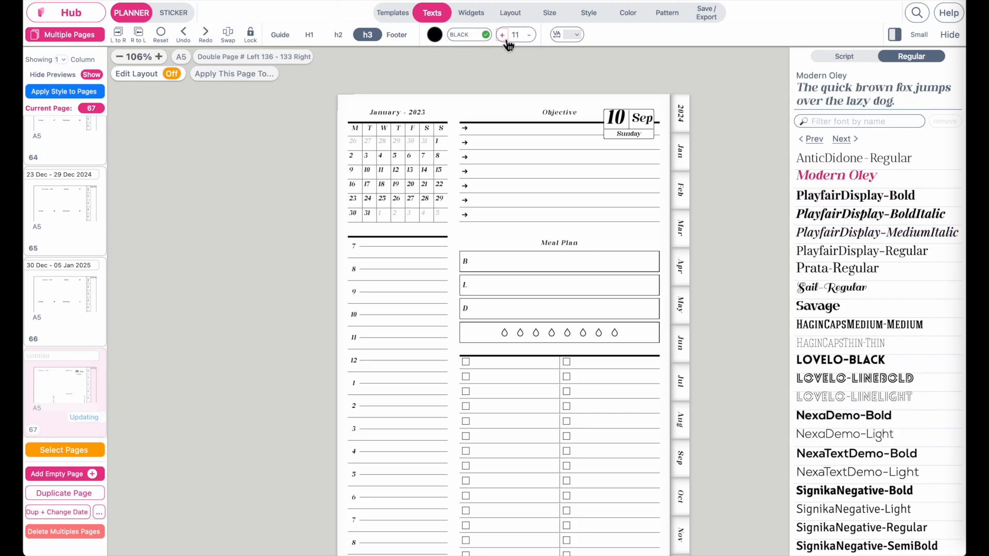
Show week numbers on the left side of the mini monthly calendar in the W1 format
scroll(196, 265, "down", 5)
scroll(197, 264, "up", 3)
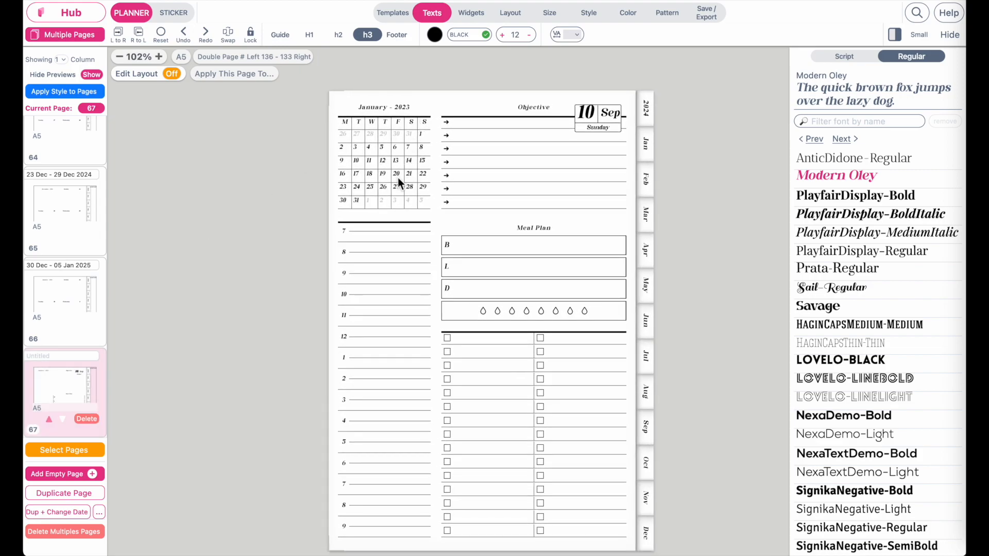
left_click(397, 177)
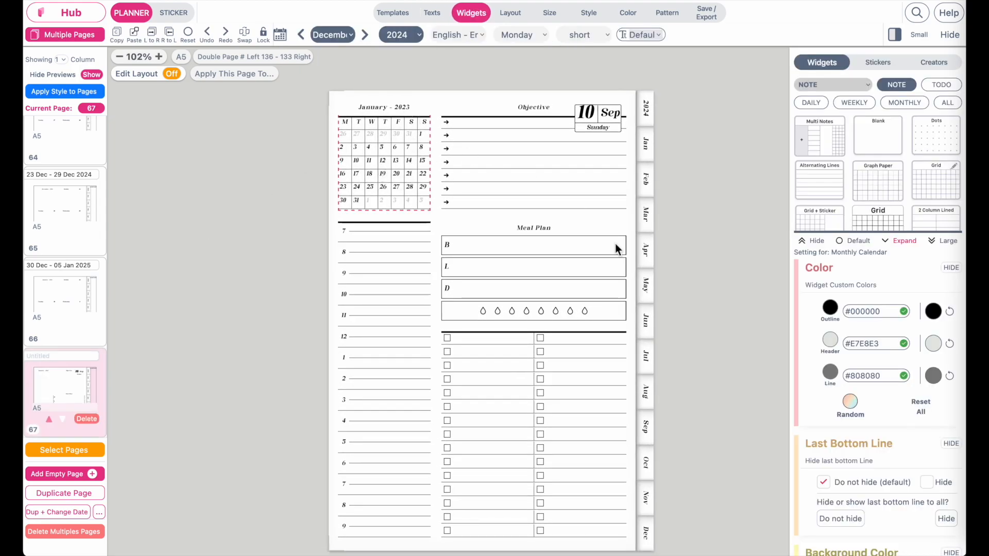
scroll(831, 493, "down", 10)
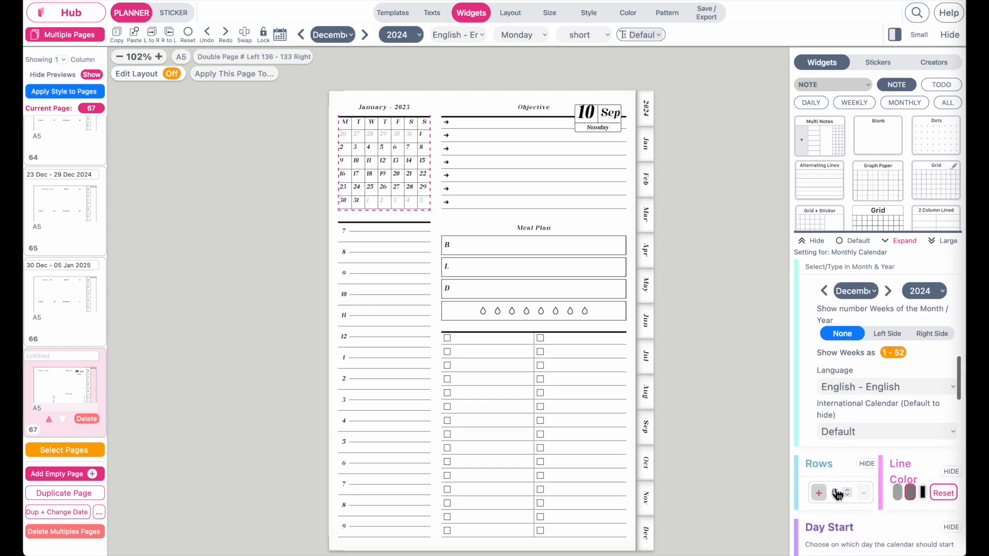
left_click(888, 335)
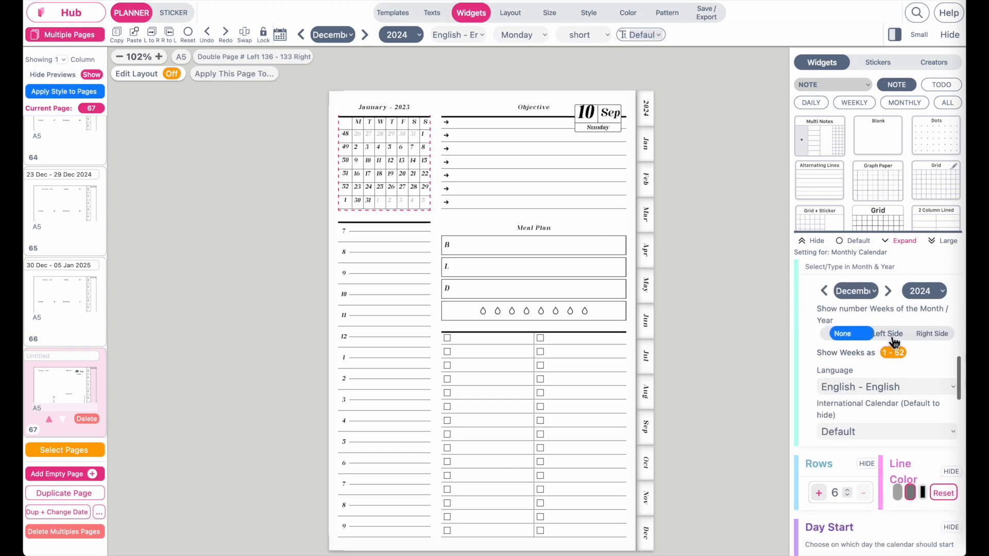
left_click(892, 353)
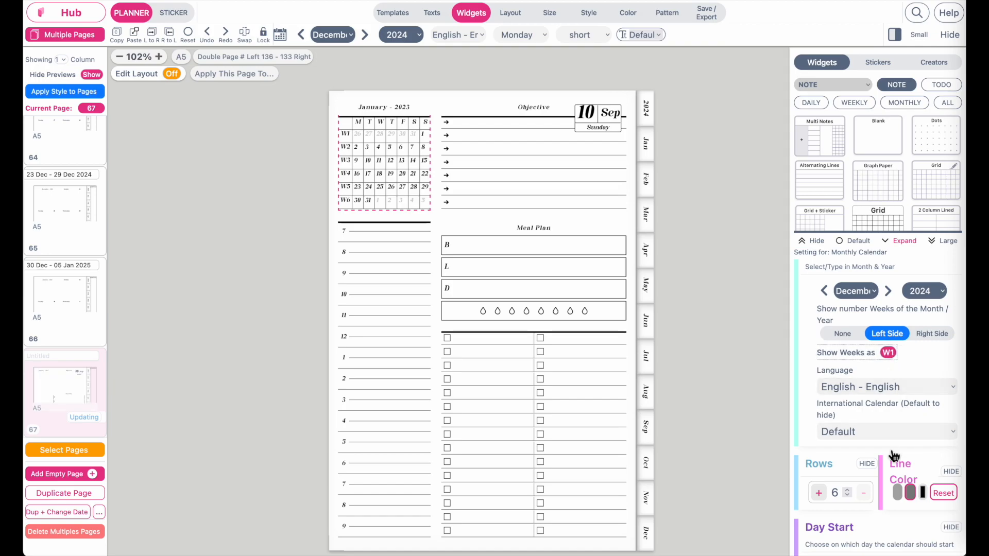
Set the numerical dates' position in the mini monthly calendar to Centered (Cannot Write)
scroll(896, 453, "down", 5)
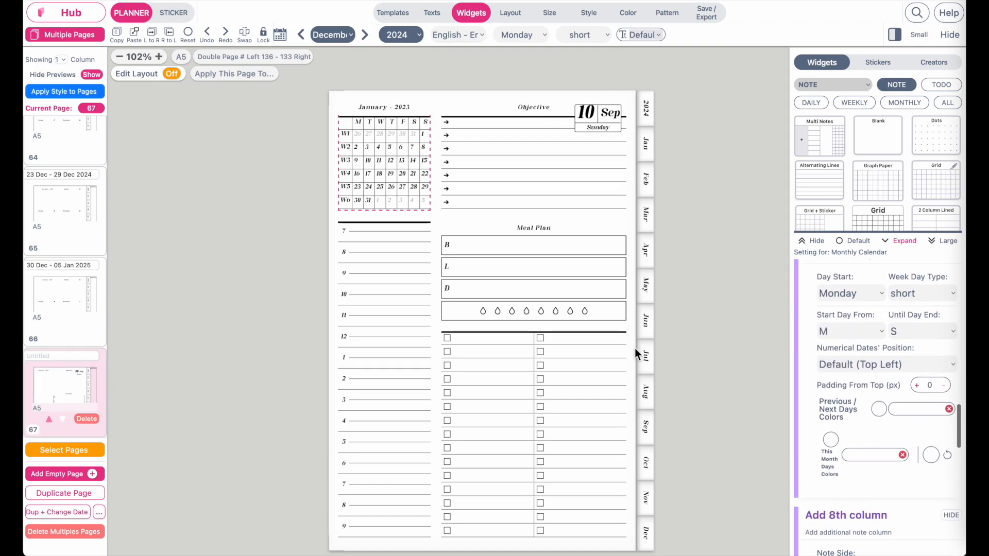
scroll(768, 412, "up", 5)
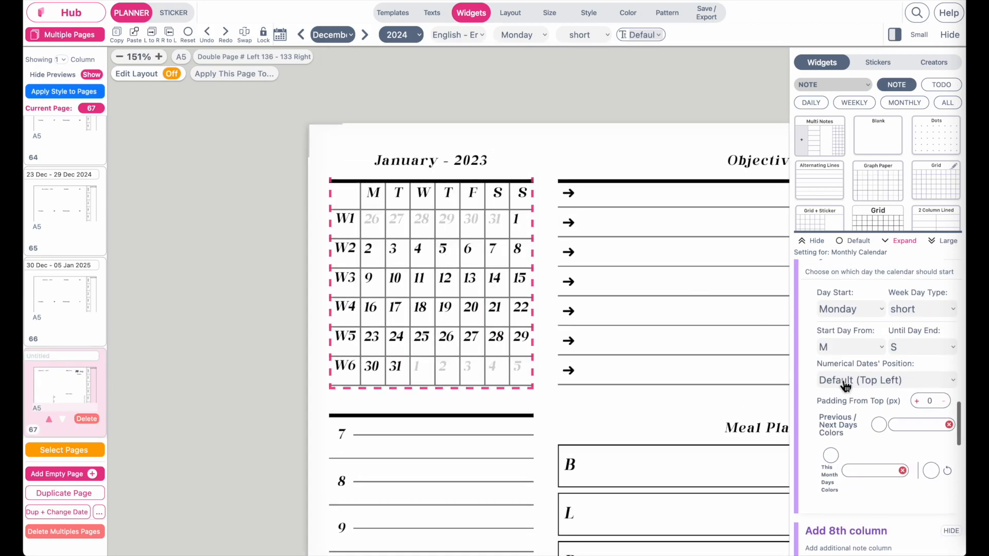
left_click(848, 381)
left_click(848, 422)
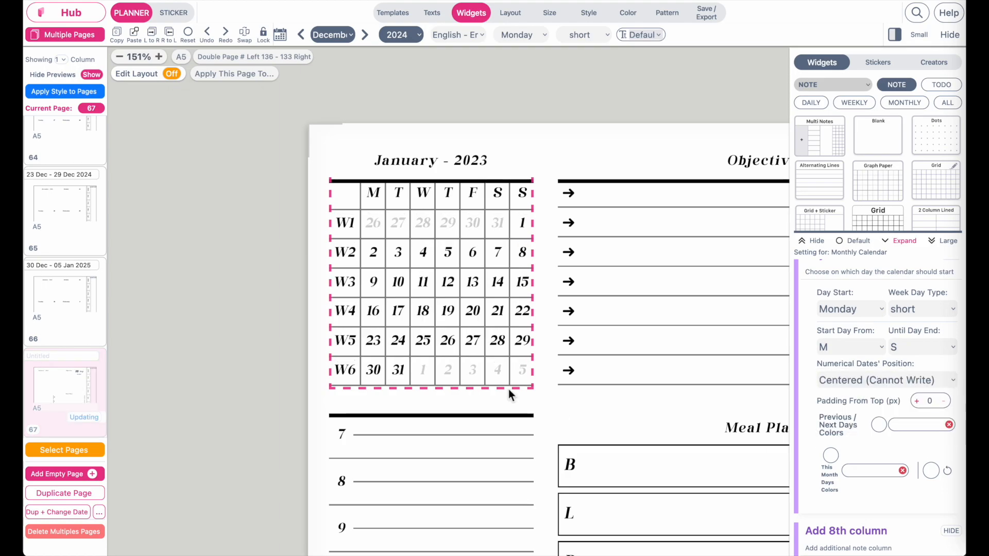
Change the daily page's mini monthly calendar to January 2024
scroll(456, 357, "down", 5)
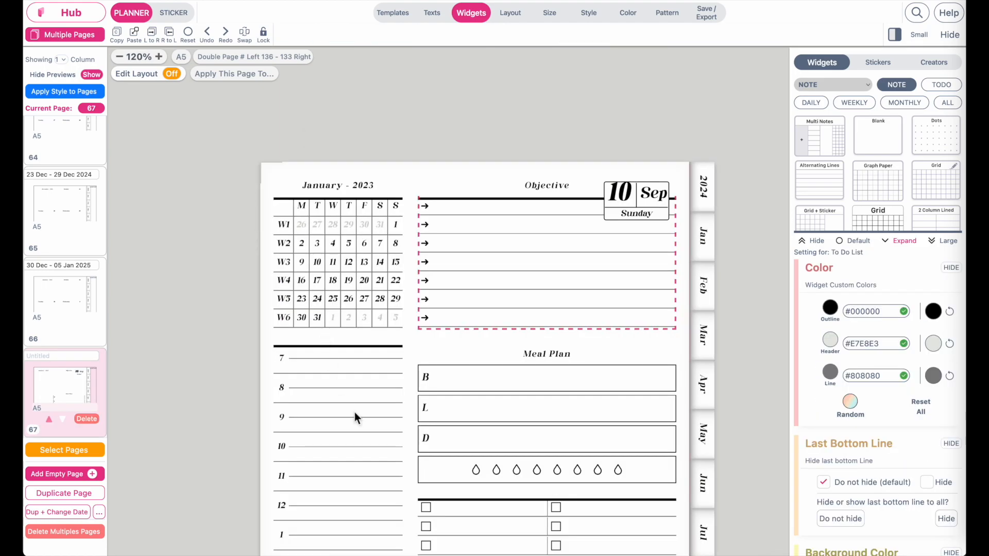
scroll(415, 341, "down", 1)
left_click(307, 212)
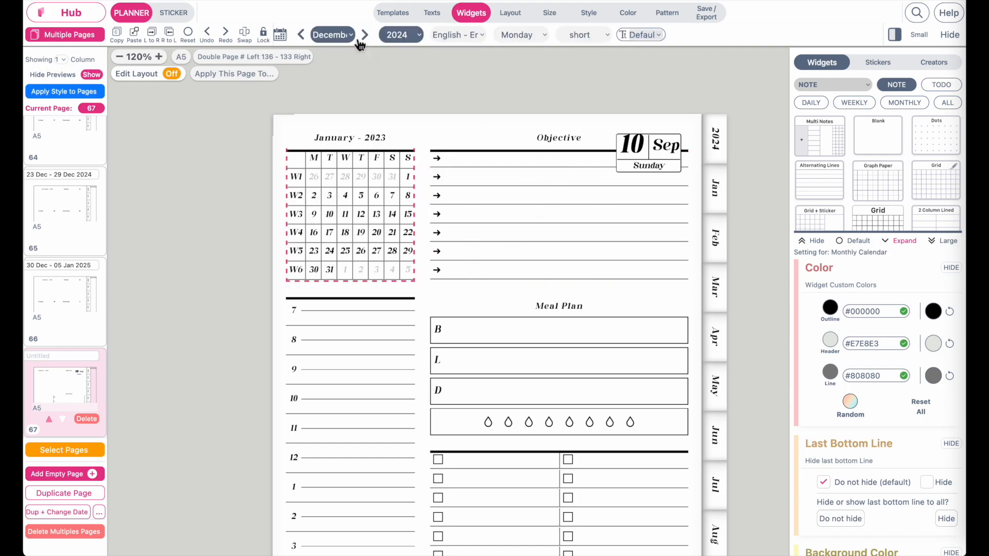
left_click(397, 34)
left_click(402, 285)
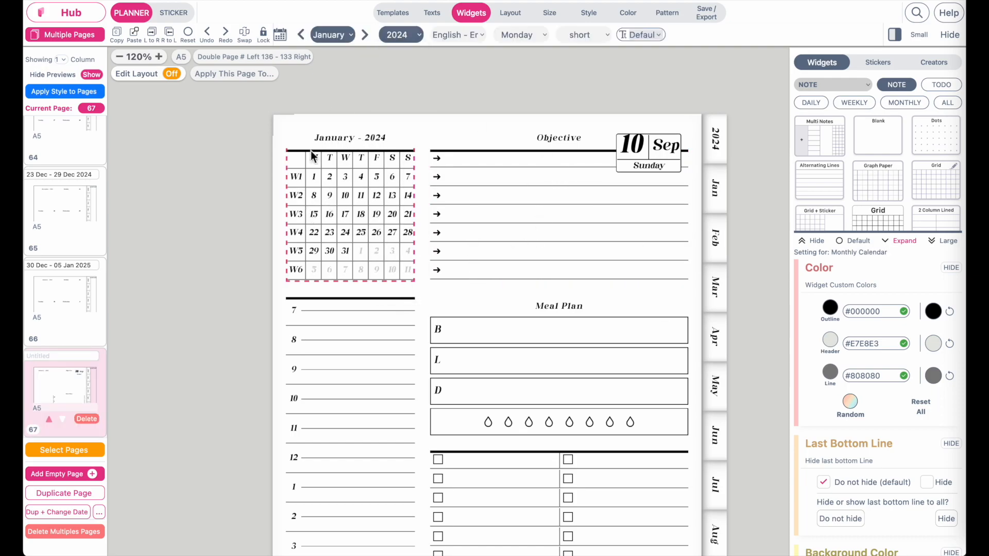
Set the date flag in the Objective widget to 1 January 2024
left_click(657, 176)
left_click(376, 202)
left_click(376, 202)
left_click(376, 202)
left_click(376, 202)
left_click(267, 240)
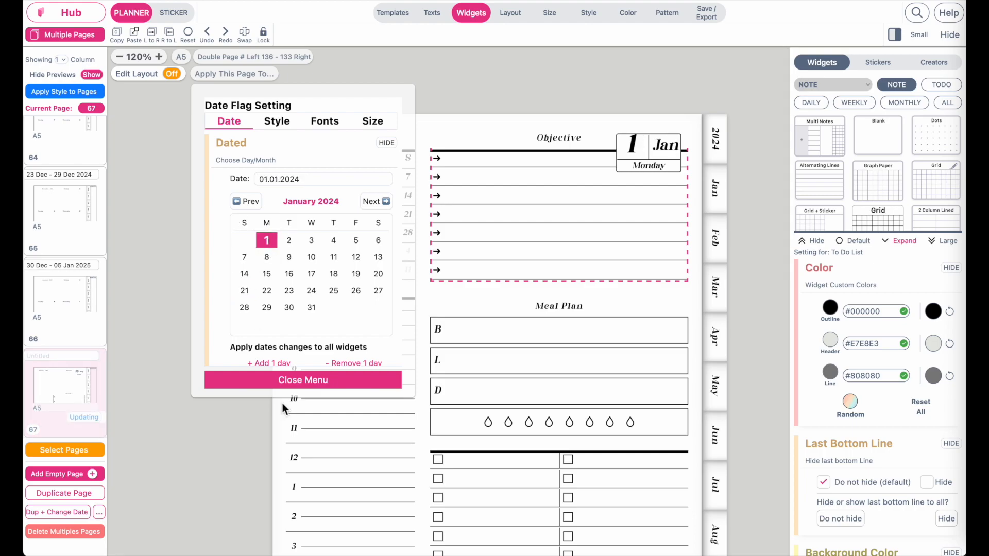
left_click(304, 382)
Duplicate the 1 January daily page with the date change repeated 365 times to cover the whole year
scroll(373, 397, "down", 3)
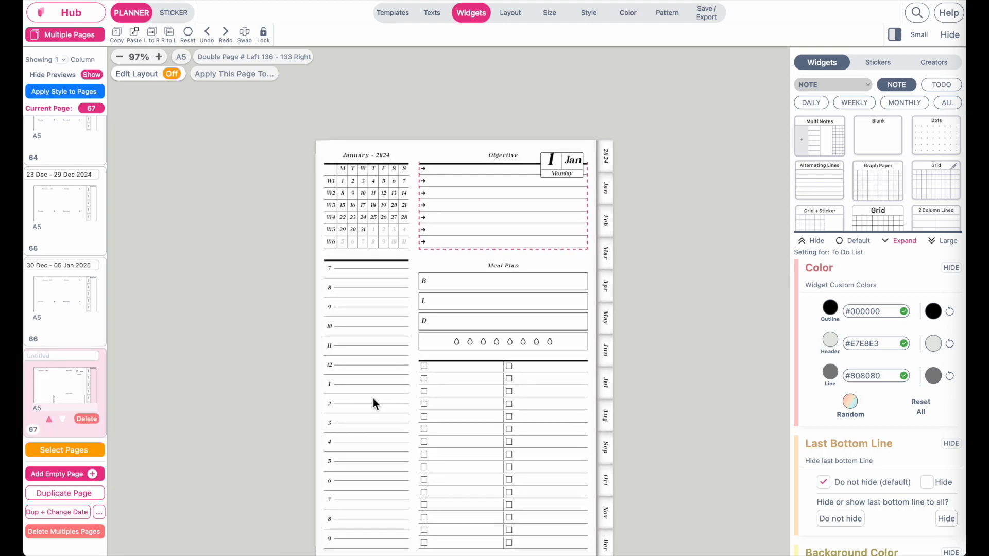
left_click(234, 331)
scroll(517, 442, "down", 2)
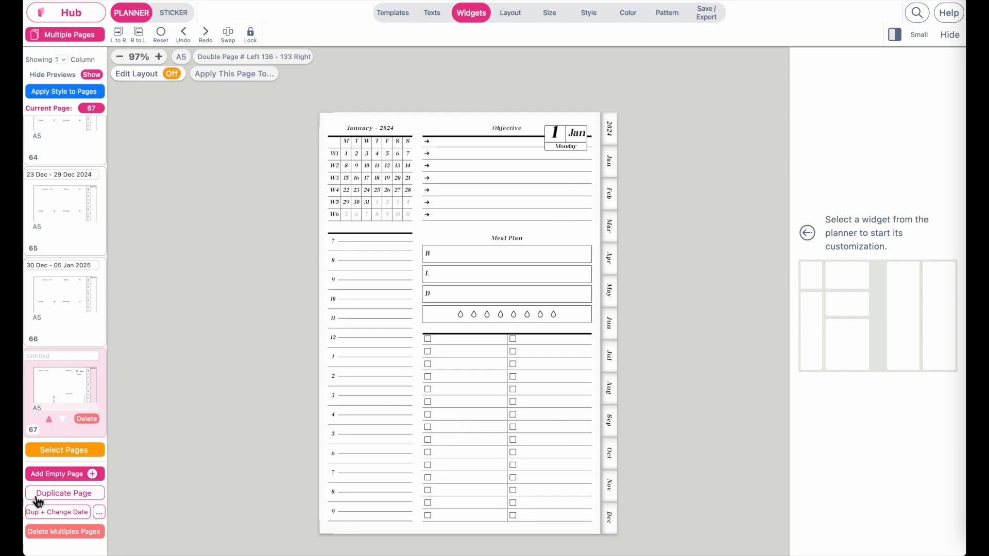
left_click(99, 512)
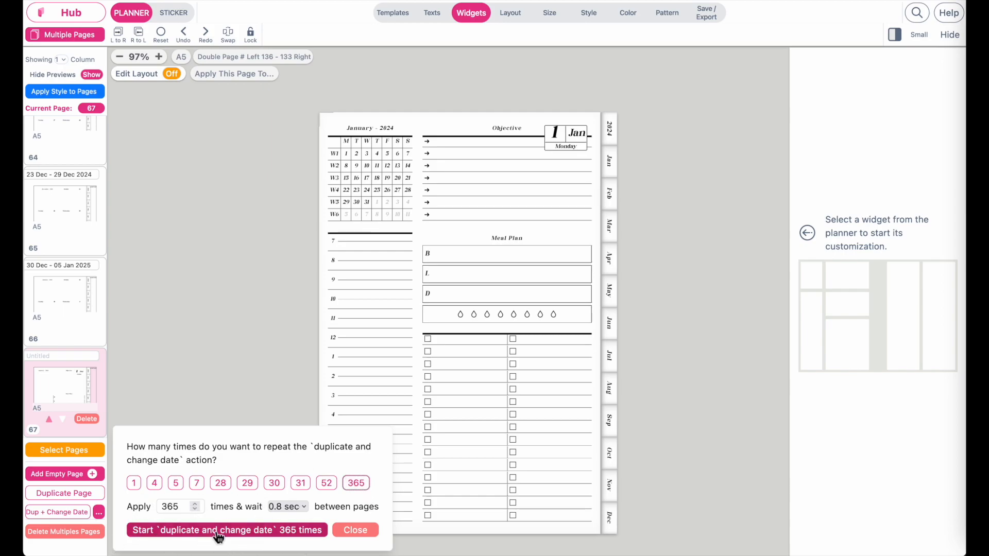
left_click(234, 532)
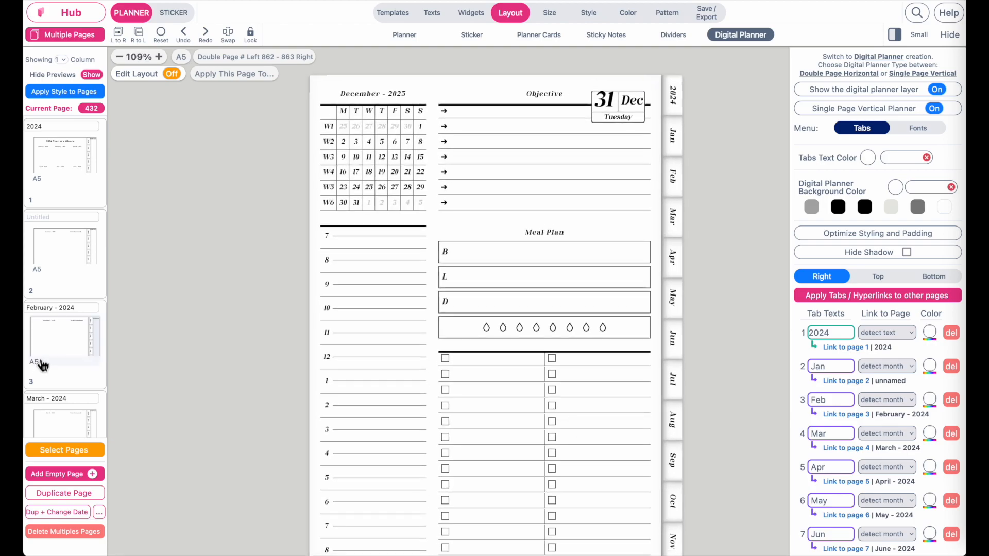
Inspect the last duplicated daily pages at the end of the page list, including 31 December
scroll(45, 342, "down", 10)
left_click_drag(103, 132, 102, 498)
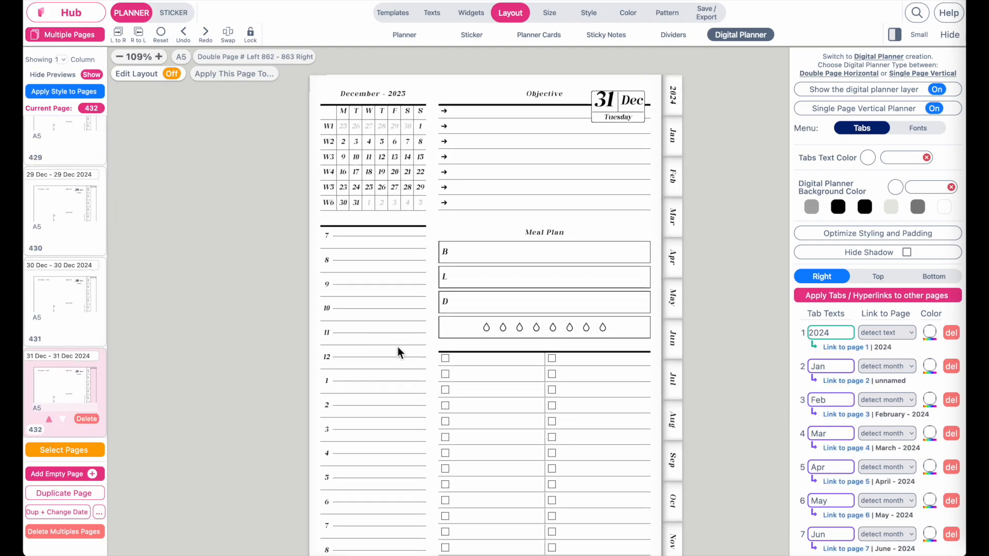
scroll(398, 347, "right", 1)
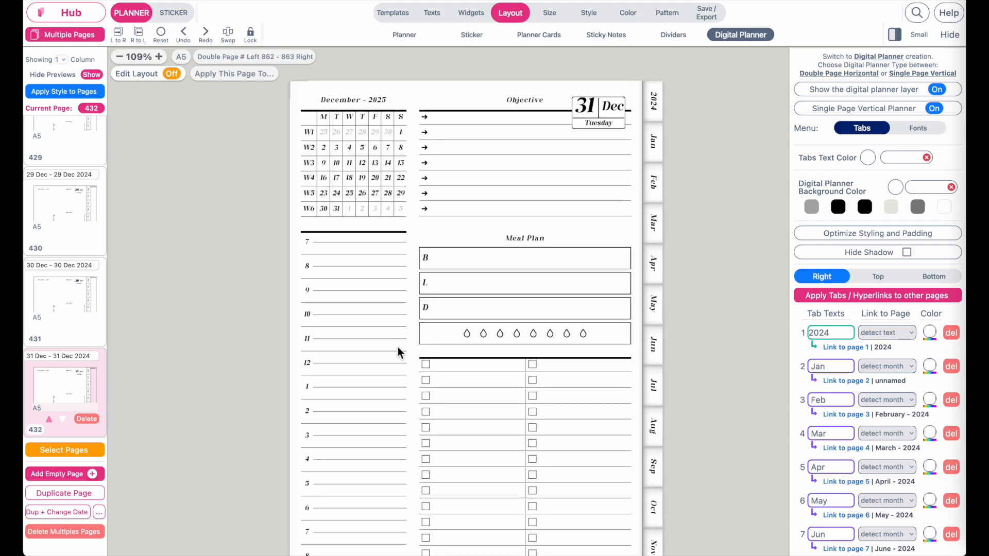
scroll(399, 352, "right", 1)
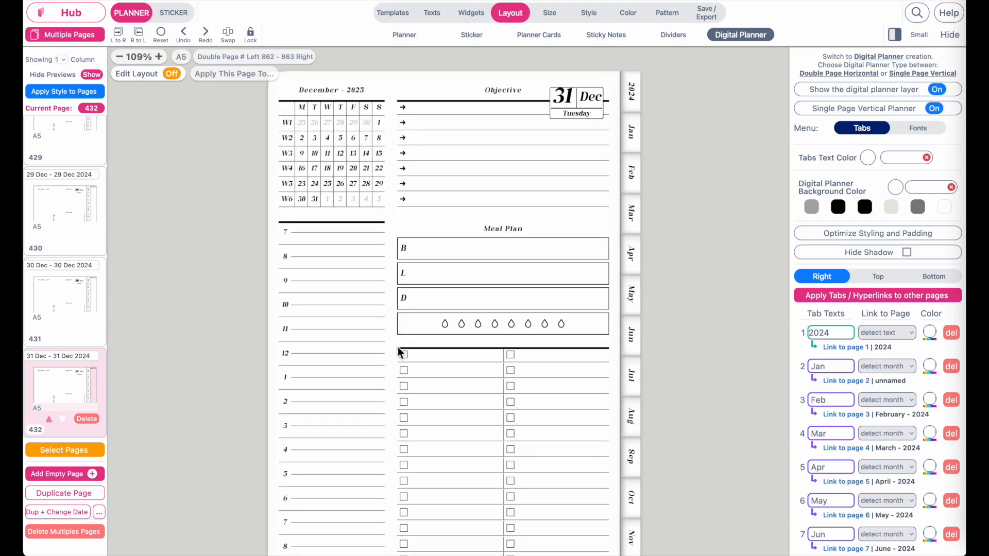
scroll(493, 311, "up", 1)
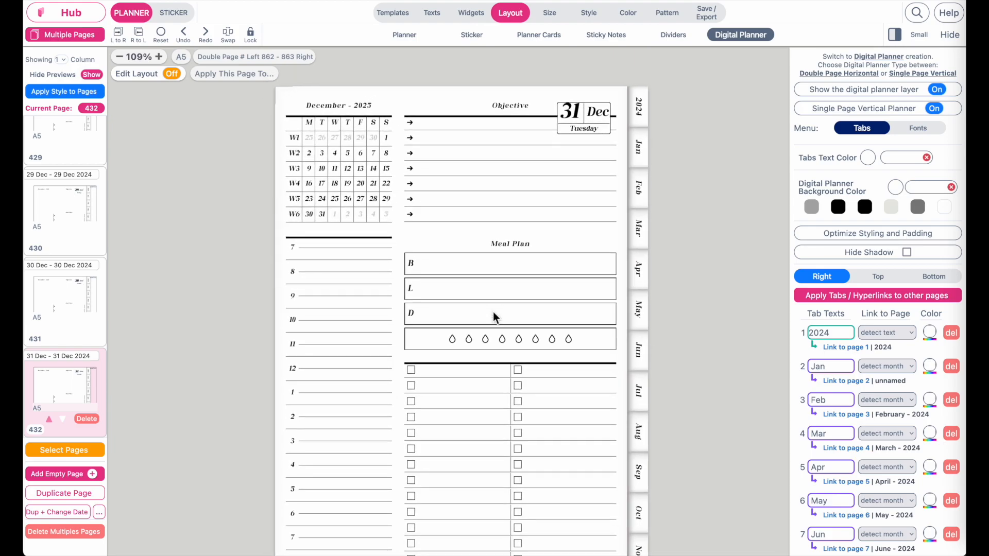
scroll(493, 311, "left", 1)
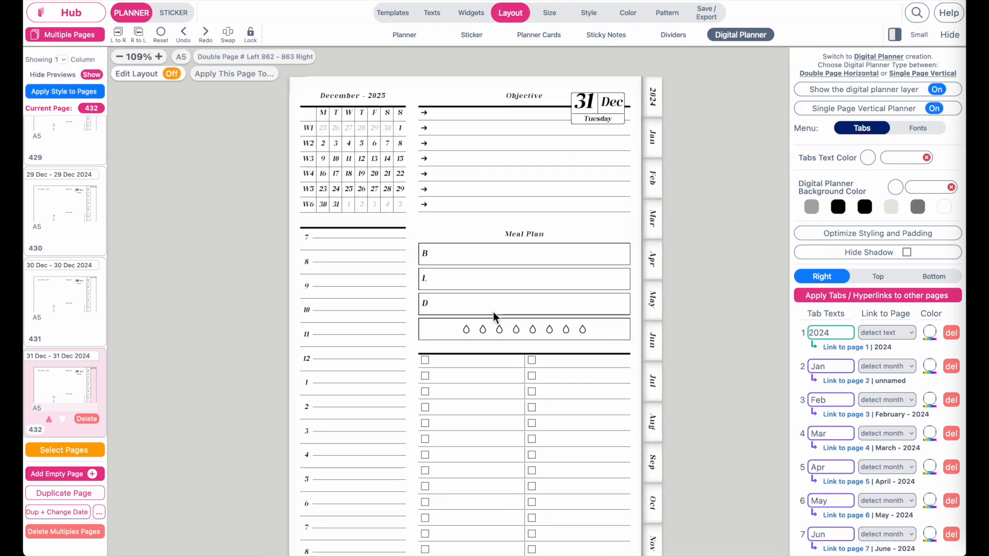
Sync all planner pages before export using the Fast Sync wait time
left_click(710, 21)
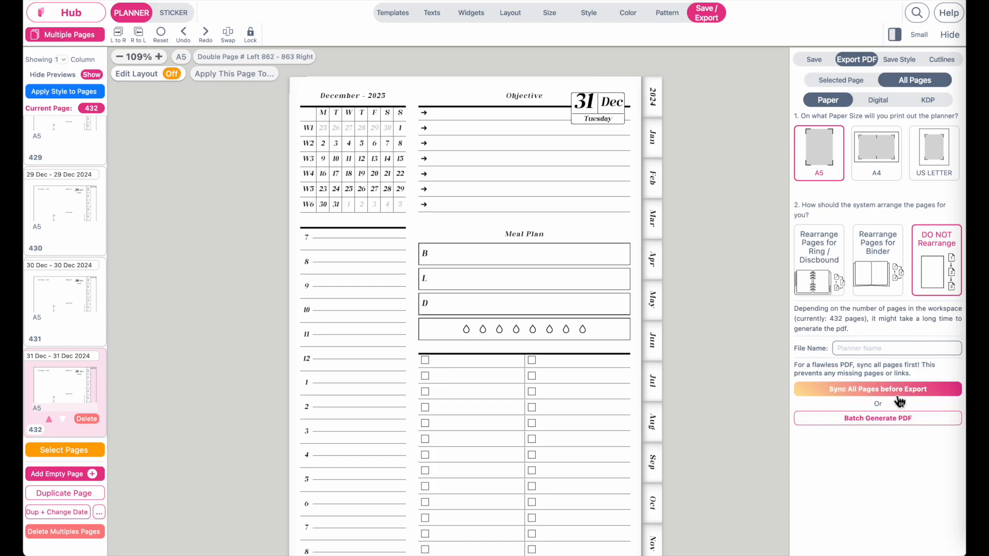
left_click(935, 398)
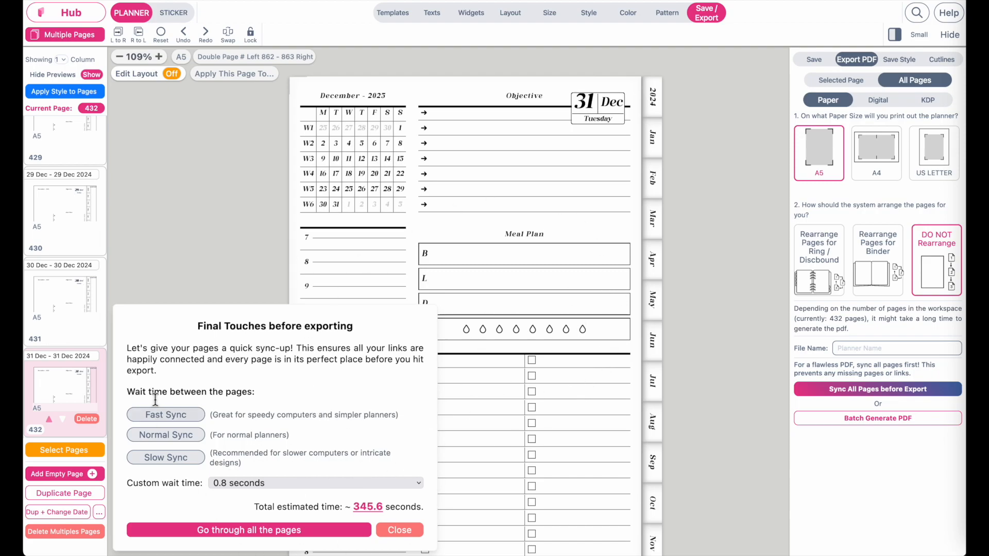
left_click(167, 458)
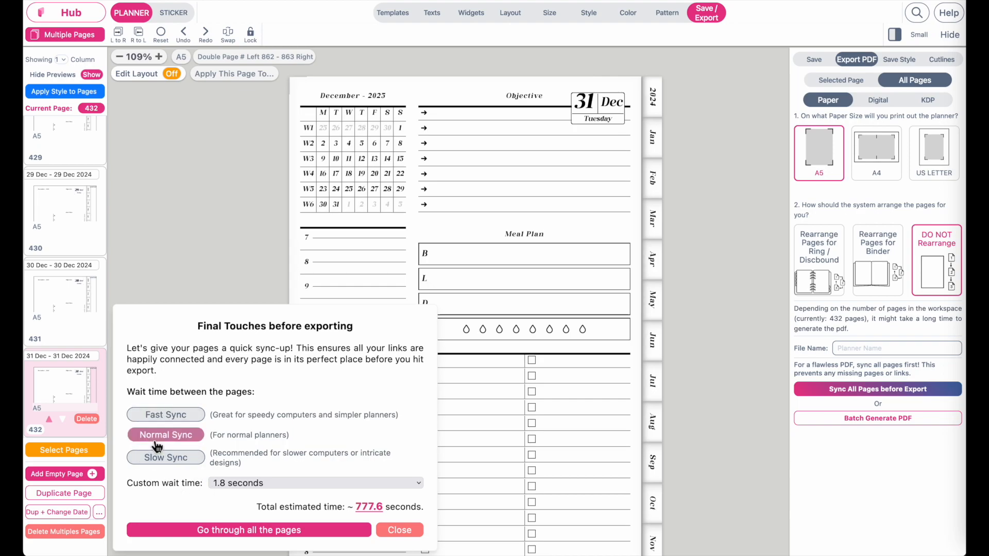
left_click(166, 415)
left_click(138, 416)
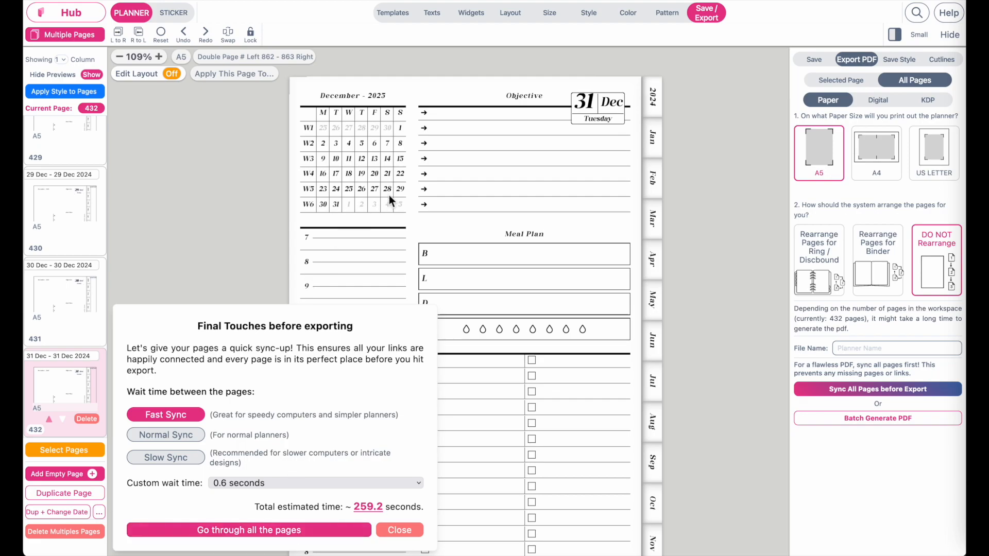
left_click(157, 435)
left_click(164, 458)
left_click(164, 435)
left_click(165, 415)
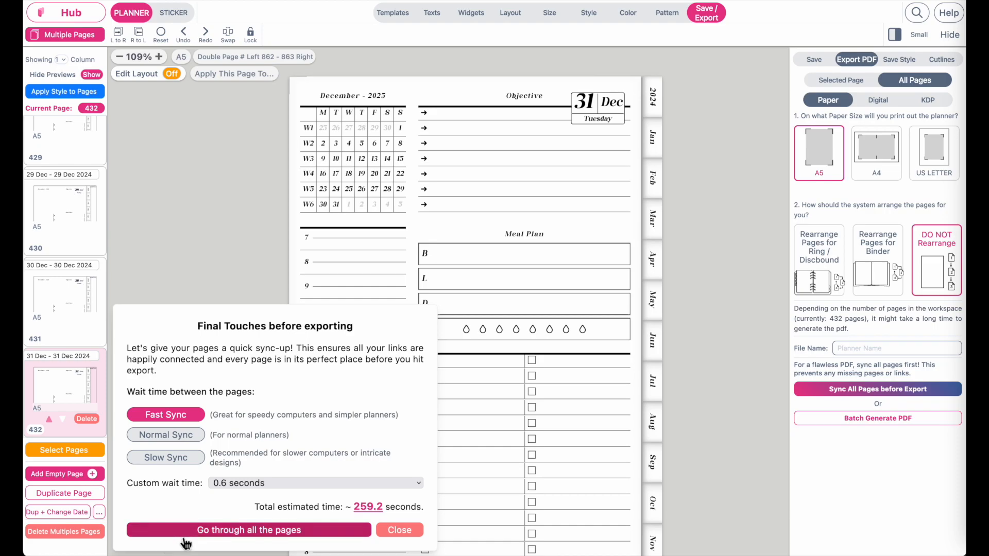
left_click(213, 530)
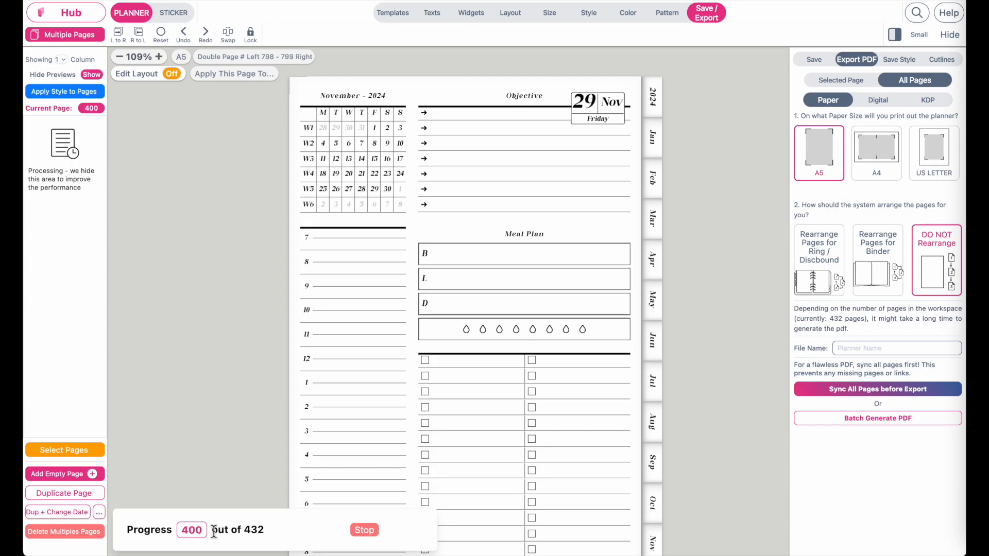
left_click(398, 530)
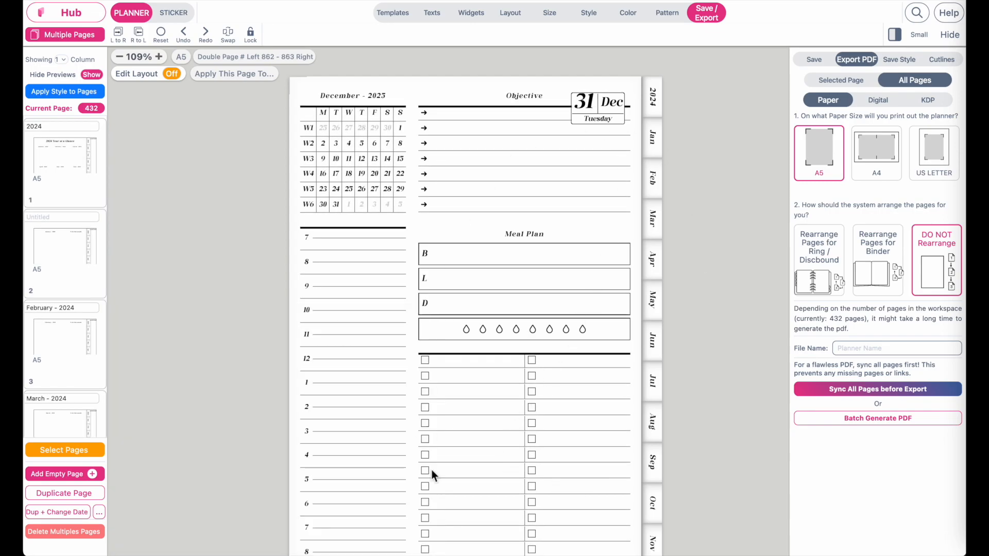
Batch generate all pages as a digital single-page Goodnotes PDF with links and download it
left_click(886, 106)
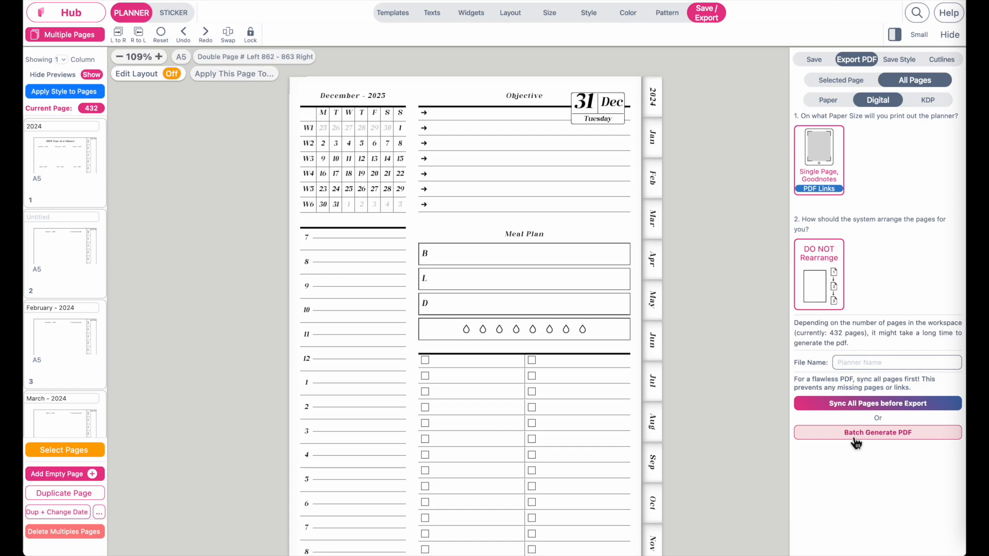
left_click(912, 438)
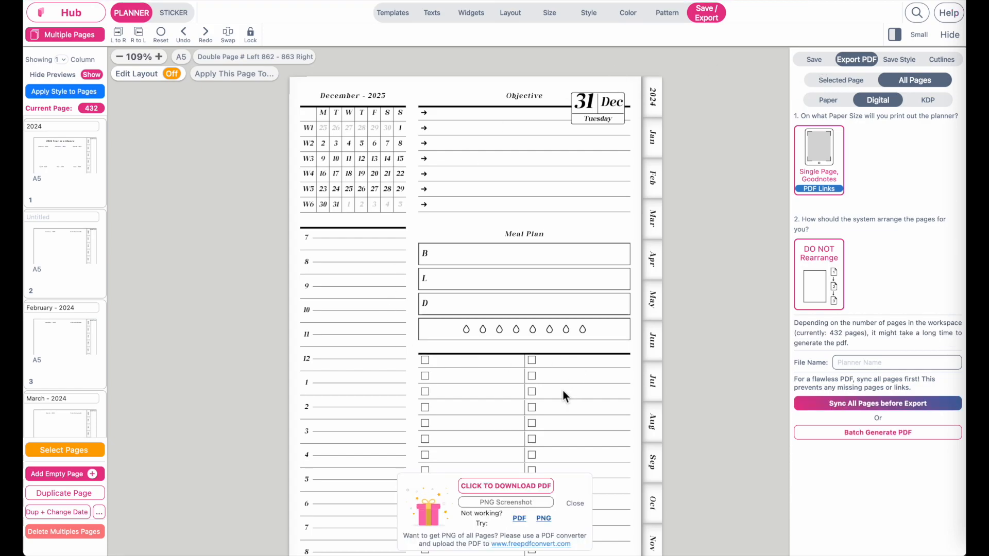
left_click(511, 489)
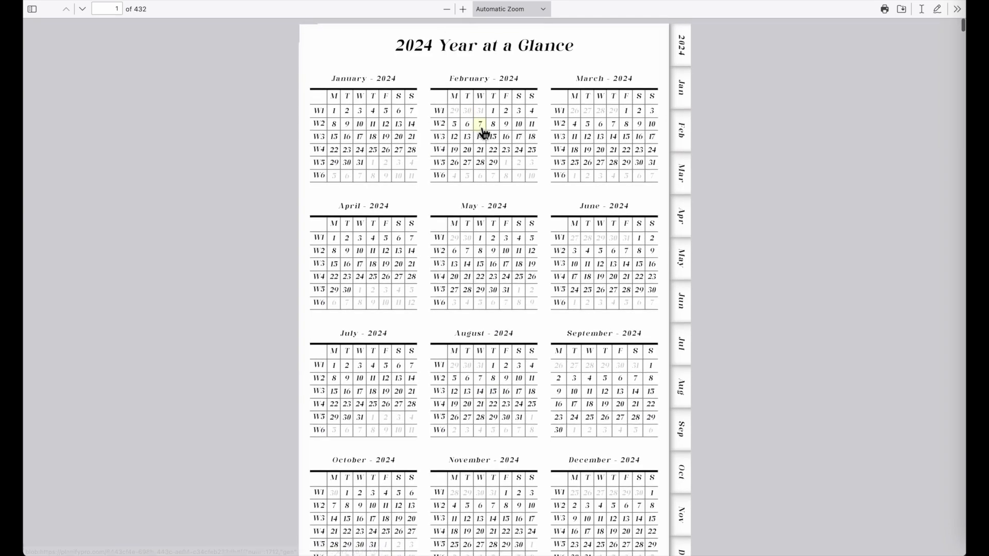
Examine the Year at a Glance and January monthly pages of the exported PDF up close
scroll(427, 200, "up", 5)
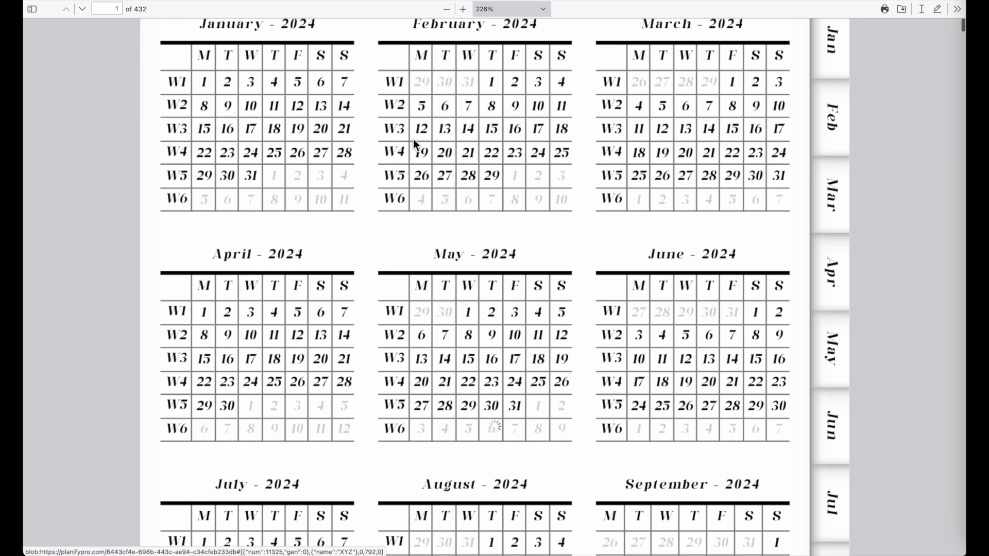
scroll(502, 381, "down", 15)
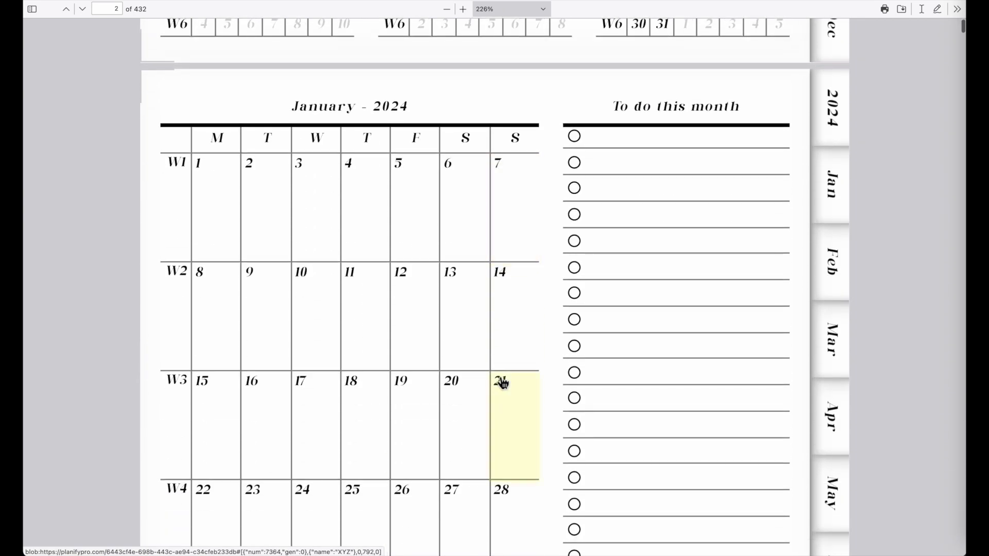
scroll(461, 393, "up", 15)
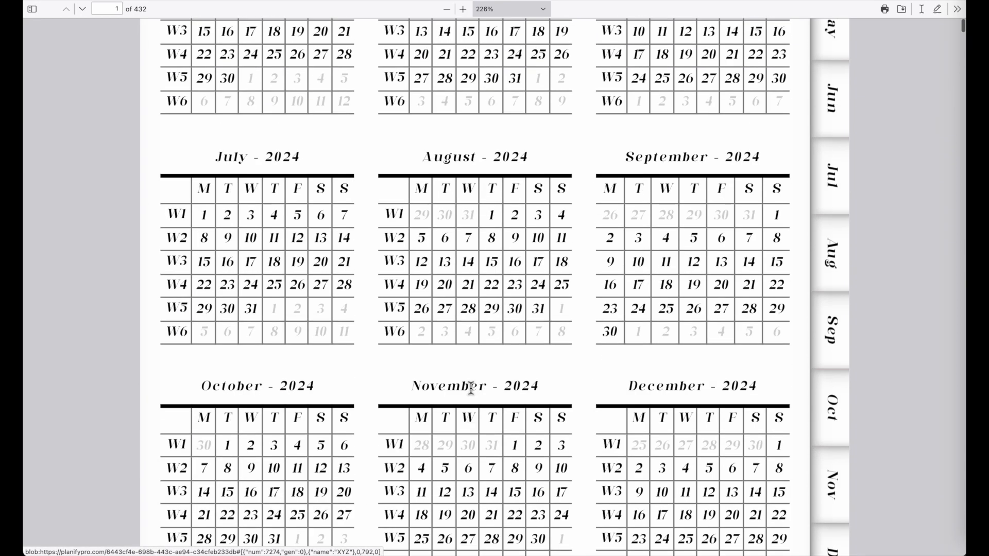
Test the February date links from the yearly calendar and the daily mini calendars, ending on the 21 February page
left_click(445, 206)
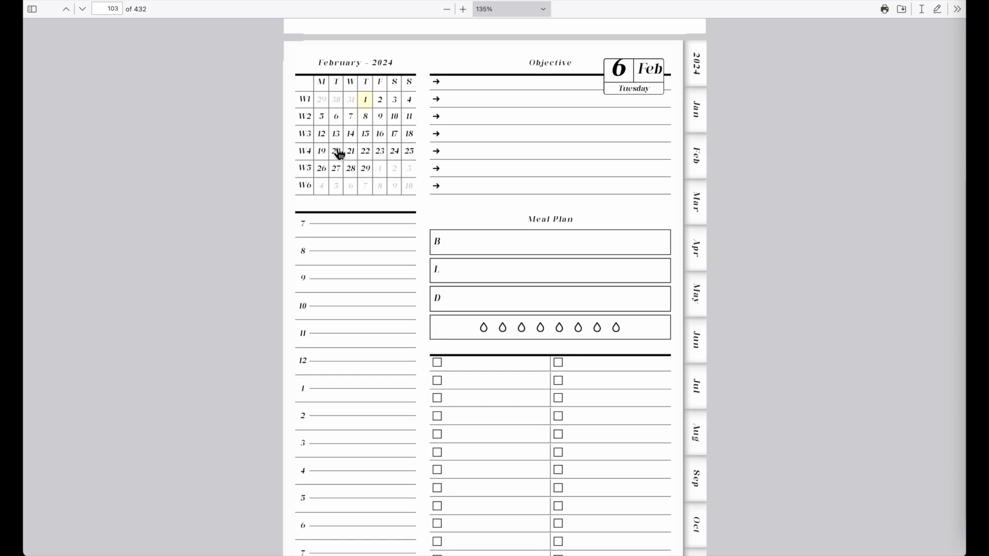
left_click(379, 120)
left_click(395, 95)
left_click(410, 97)
left_click(351, 130)
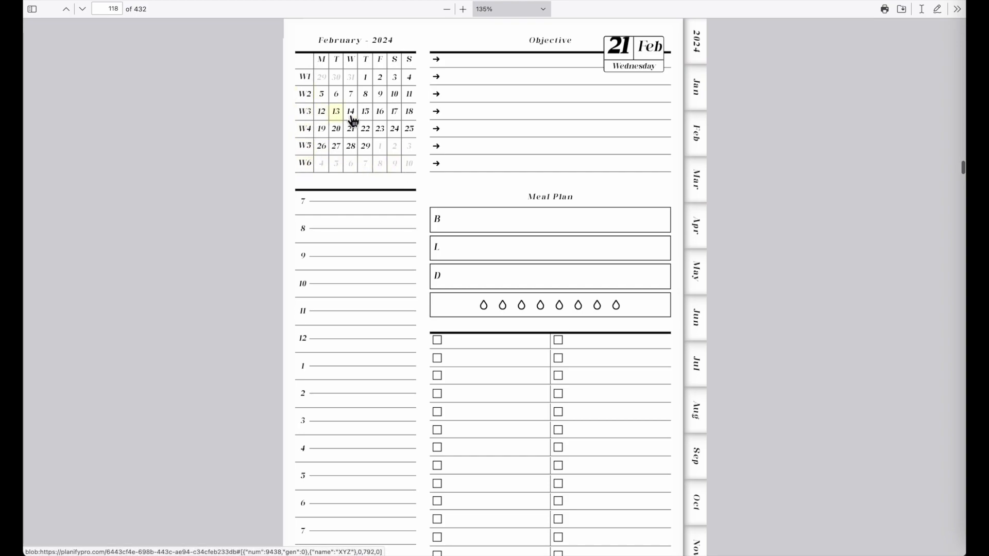
Open the February W3 weekly page from the mini calendar and examine its layout for 12 to 18 February
left_click(302, 115)
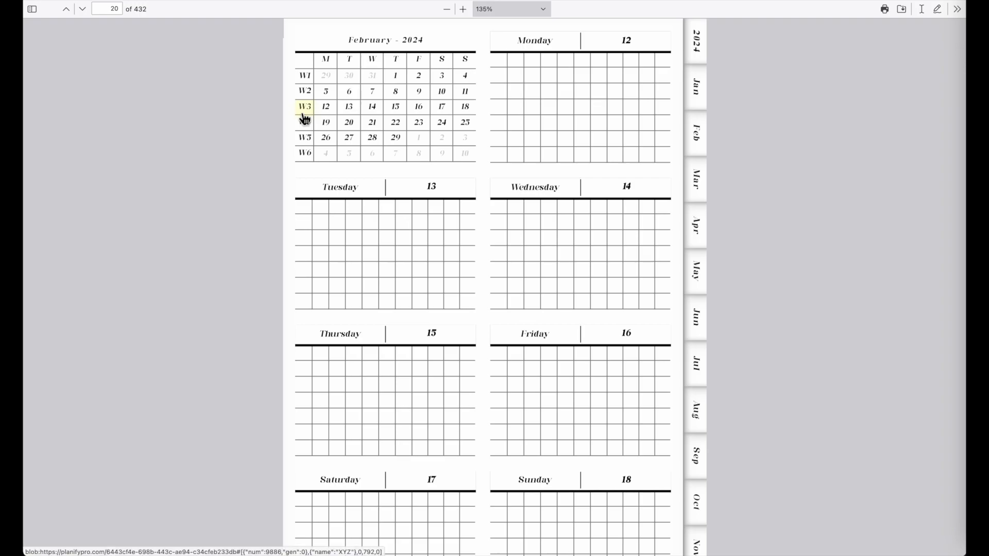
scroll(483, 427, "down", 3)
scroll(481, 422, "up", 4)
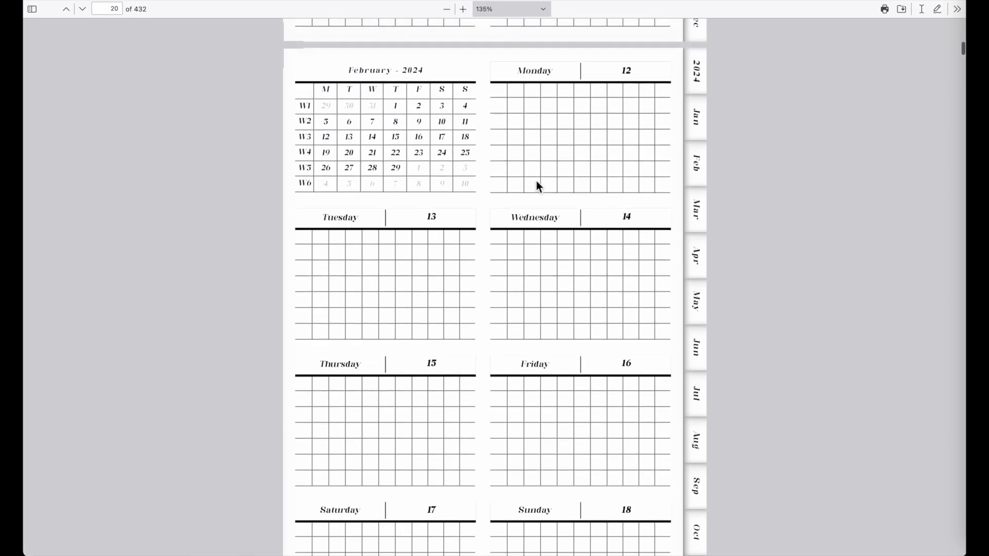
scroll(536, 181, "up", 2)
scroll(536, 180, "down", 2)
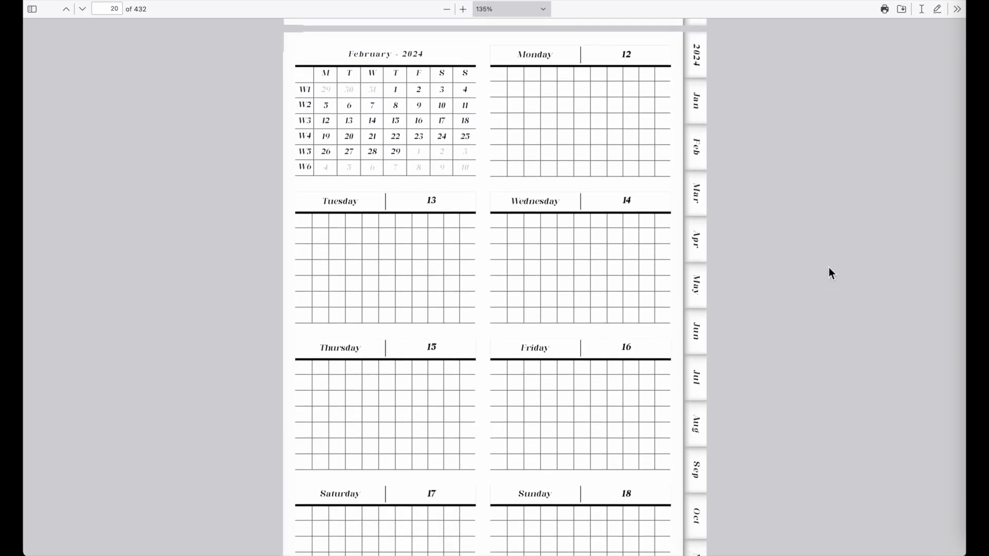
scroll(724, 265, "down", 3)
Test the links to and from the 14 February daily page and view the weekly page starting Monday 26 February
left_click(582, 200)
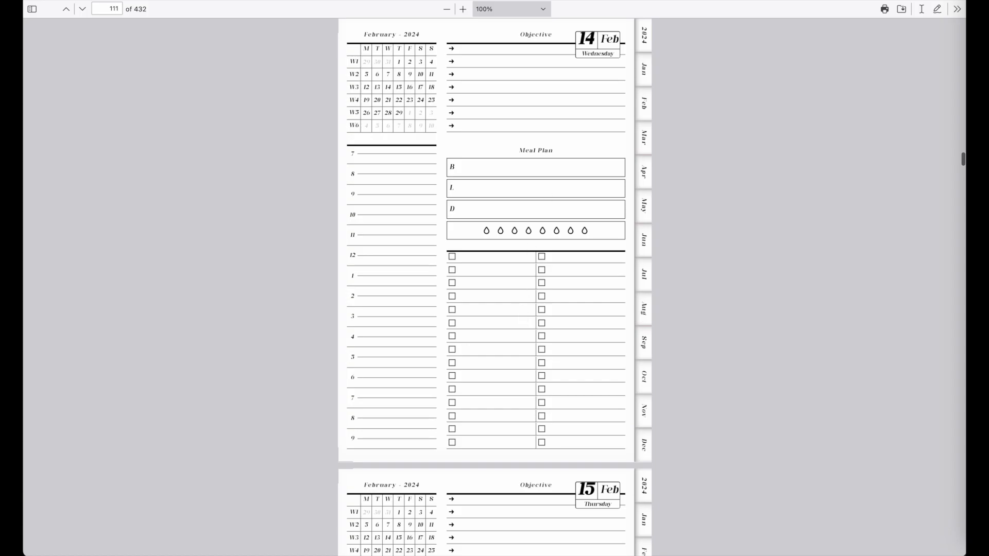
left_click(607, 54)
scroll(466, 401, "down", 15)
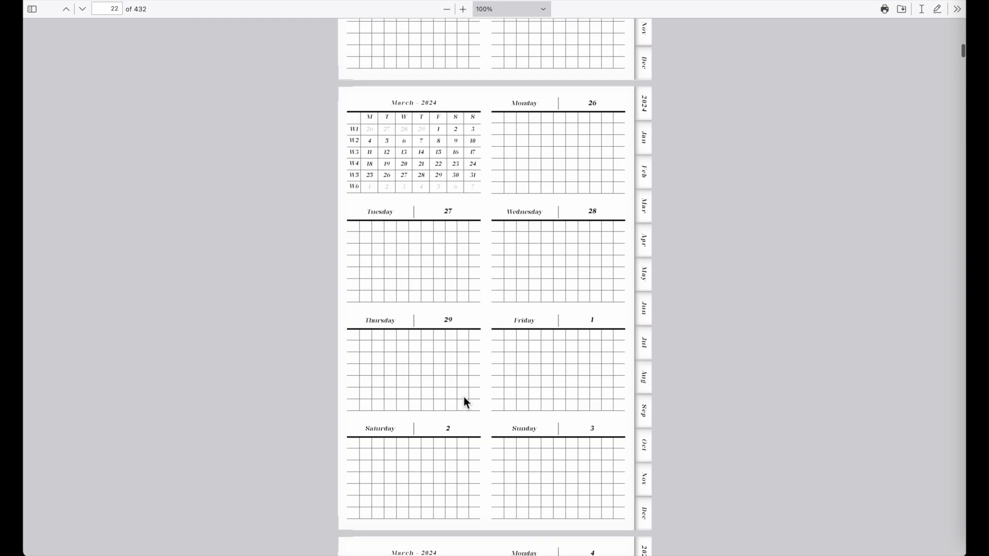
Test the March mini calendar links by opening the 8, 18 and 30 March daily pages
left_click(438, 140)
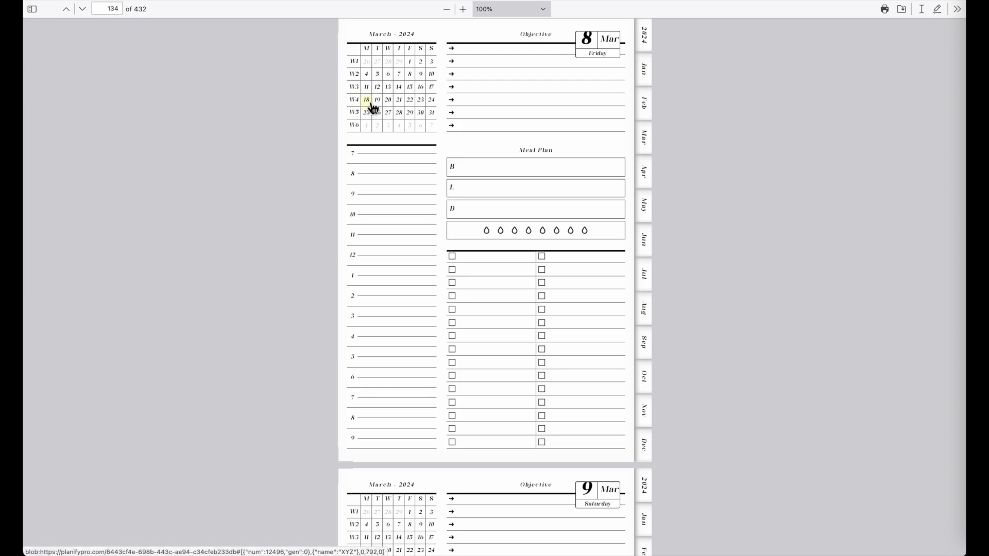
left_click(367, 102)
left_click(421, 115)
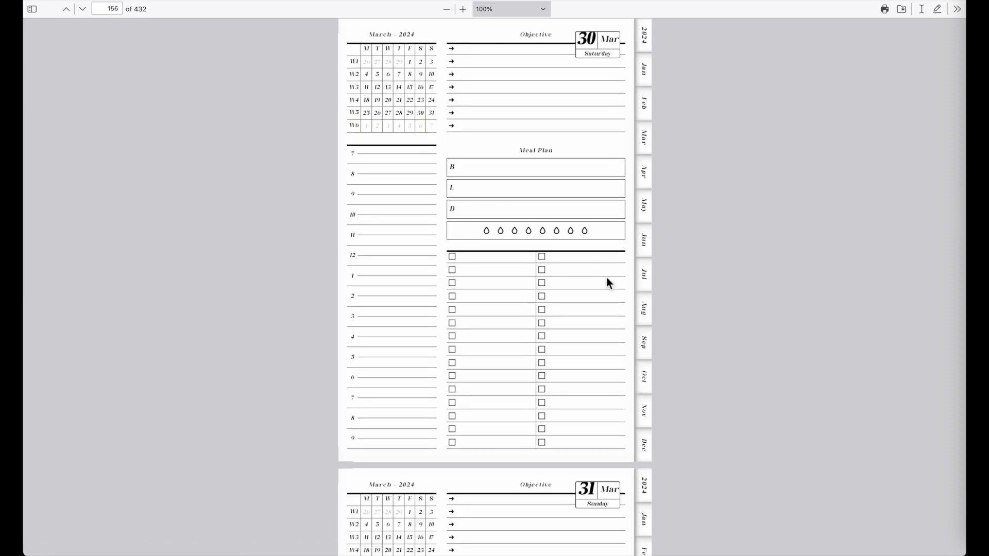
Test the Jan, Feb and Mar tabs and open the W4 weekly page from the March monthly calendar
left_click(647, 66)
left_click(651, 119)
left_click(651, 147)
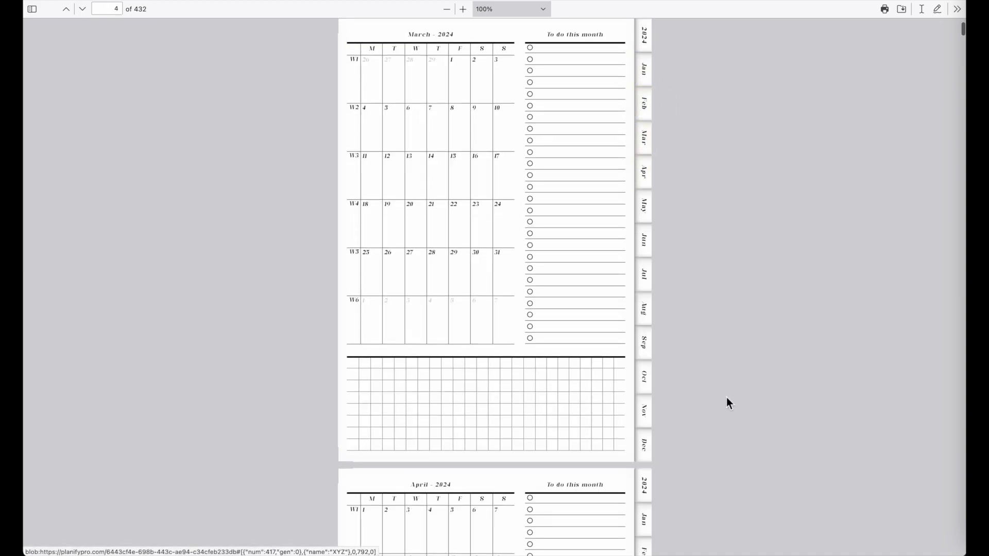
left_click(360, 224)
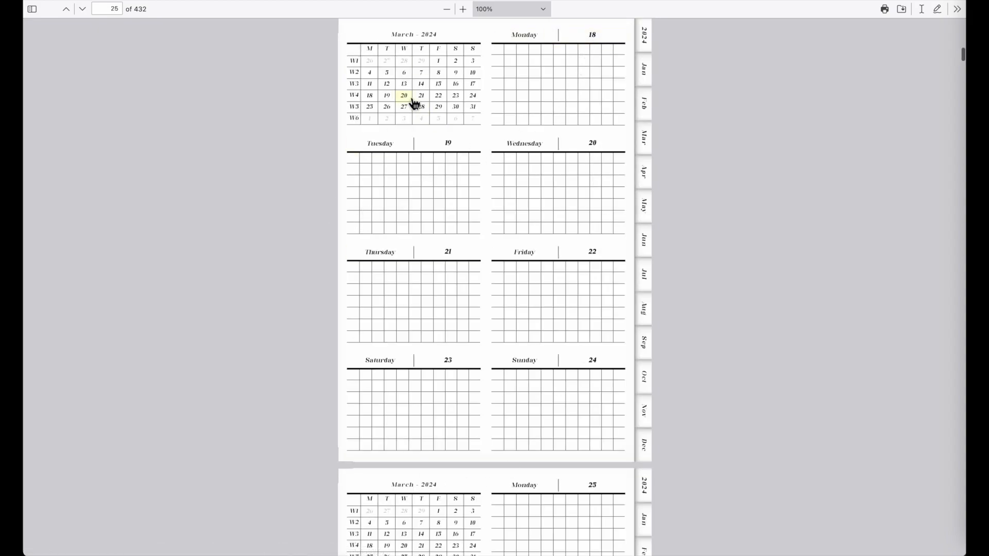
Test the March week and date links by opening W5 and the 27, 19, 24 and 28 March daily pages
left_click(354, 103)
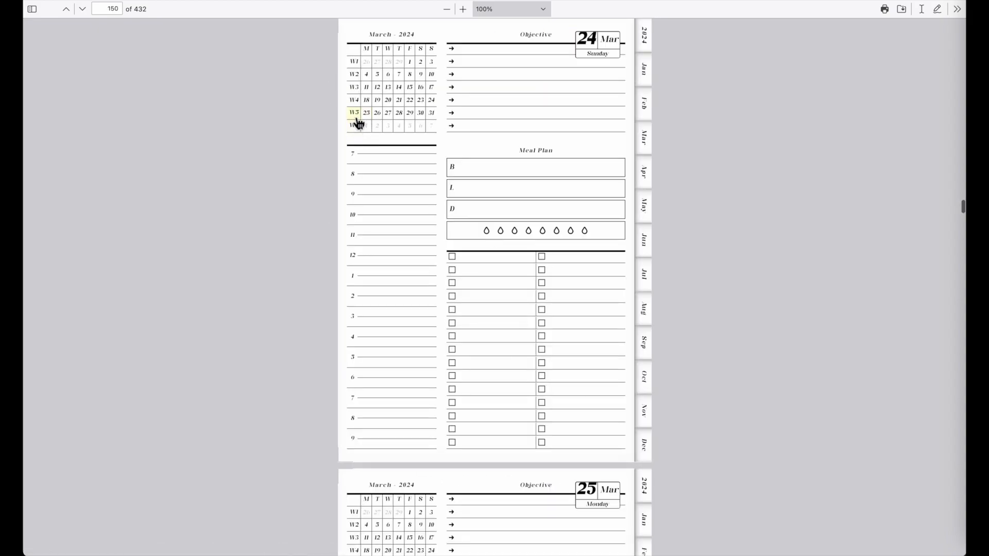
left_click(354, 114)
left_click(600, 184)
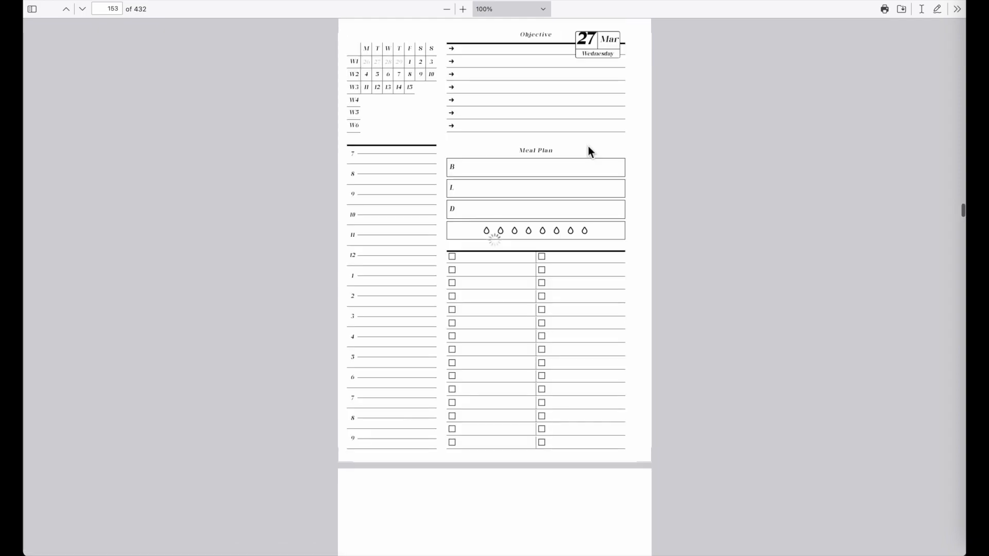
left_click(379, 104)
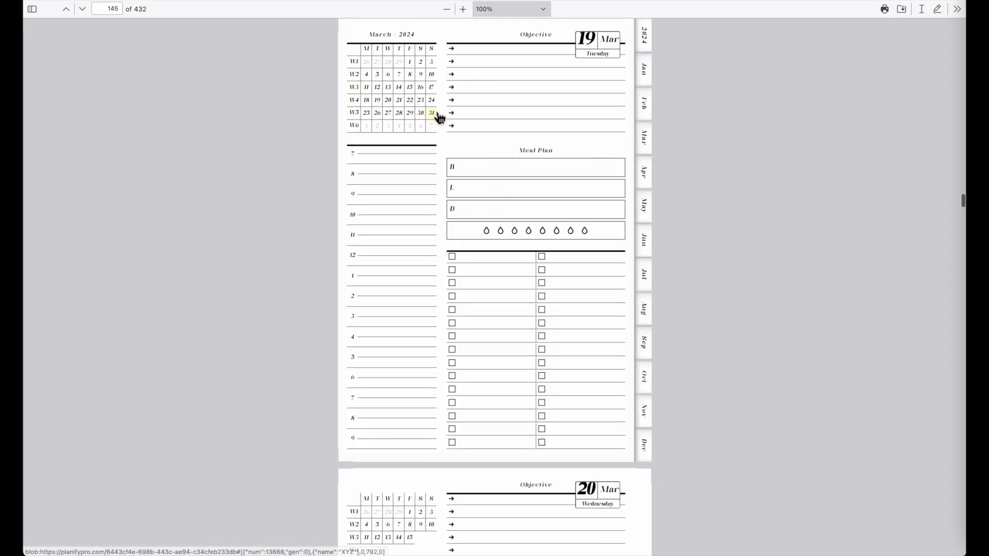
left_click(431, 103)
left_click(400, 116)
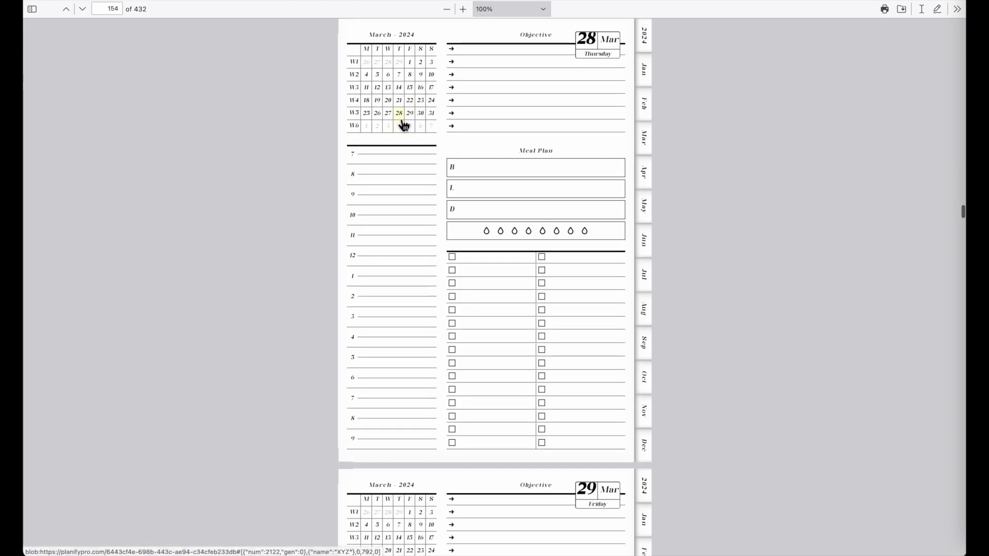
Test the month tabs in reverse order from Dec through May
left_click(647, 446)
left_click(652, 418)
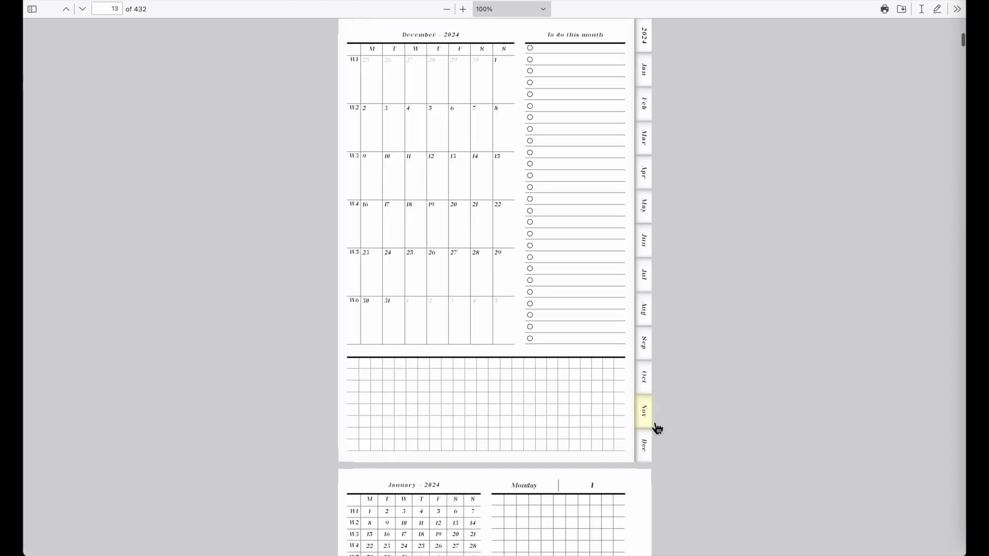
left_click(656, 379)
left_click(652, 340)
left_click(650, 310)
left_click(650, 276)
left_click(649, 242)
left_click(652, 209)
Test the month tabs in order from Jan through May
left_click(645, 71)
left_click(650, 106)
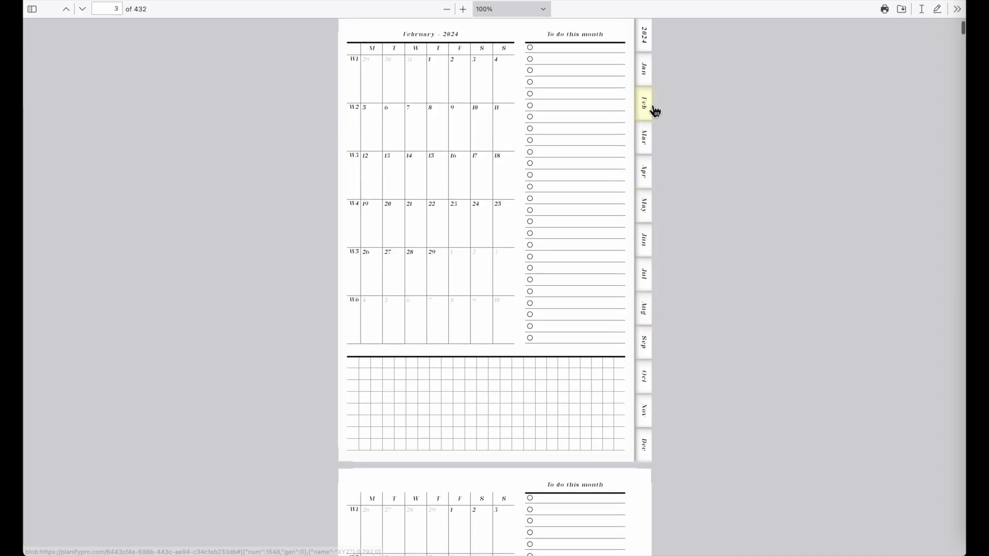
left_click(648, 147)
left_click(647, 177)
left_click(652, 213)
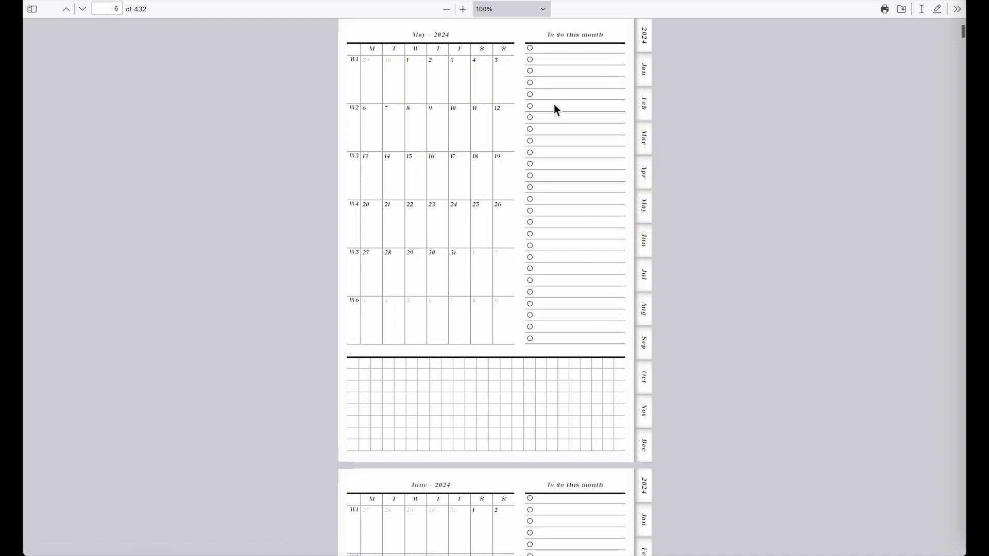
scroll(468, 167, "up", 13)
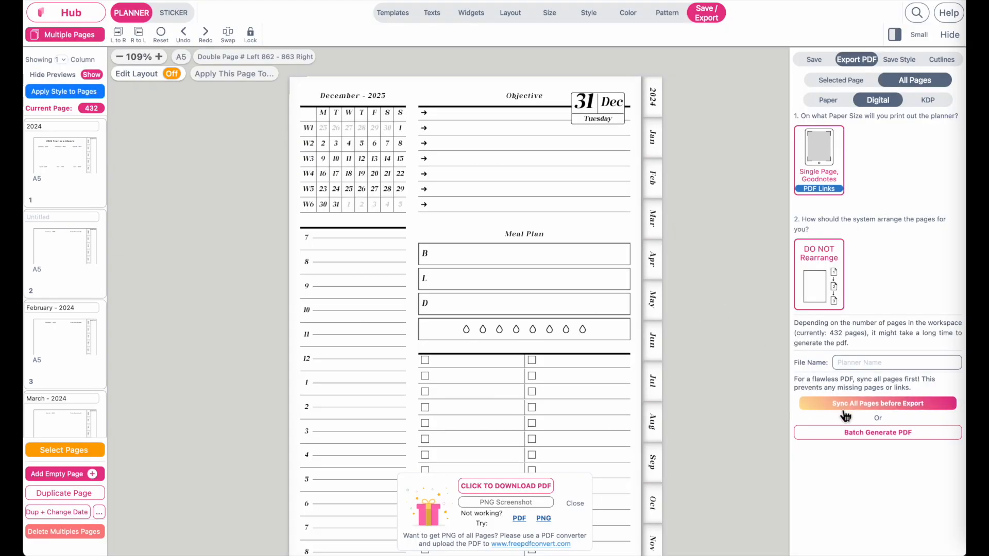
Return to the exported PDF's monthly pages and open the 6 March daily page through its date link
left_click(819, 404)
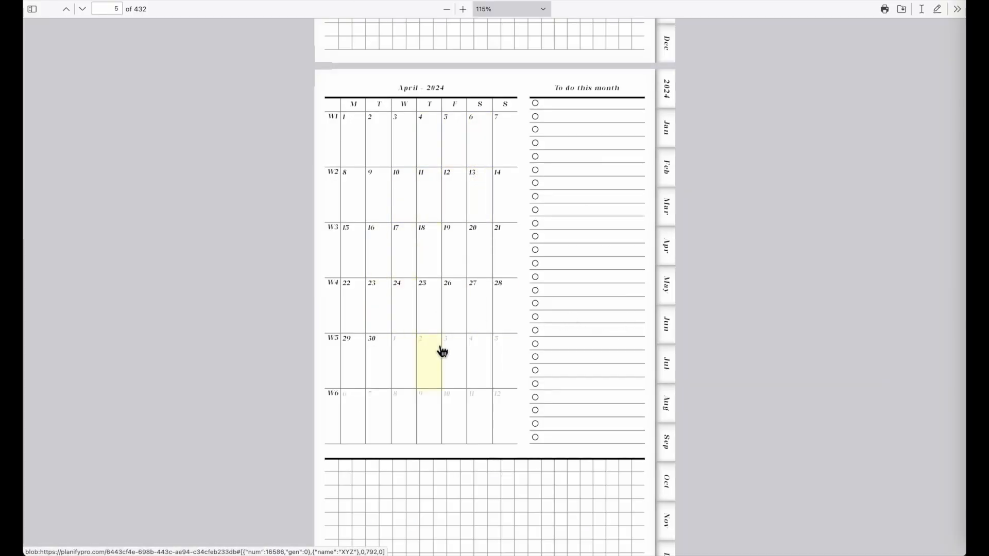
scroll(408, 274, "up", 10)
left_click(410, 431)
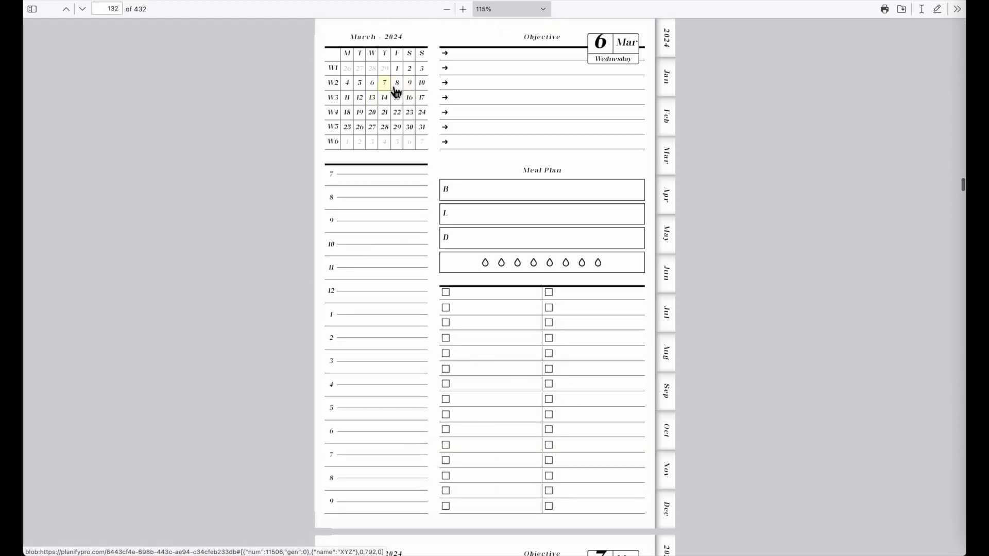